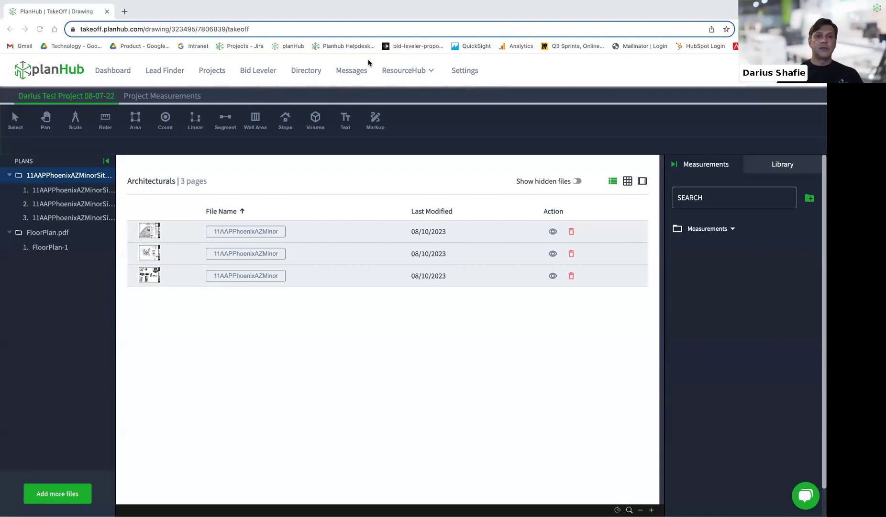
Open the takeoff for 11AAPPhoenixAZMinorSitePlanBIDSet2023.02.15.pdf from the test project's documents
{"action": "left_click", "coordinate": [212, 70]}
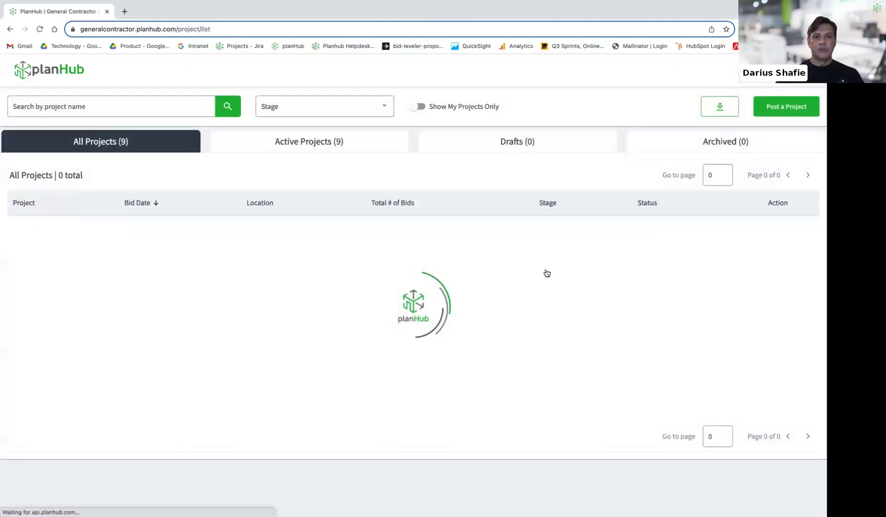
{"action": "left_click", "coordinate": [127, 225]}
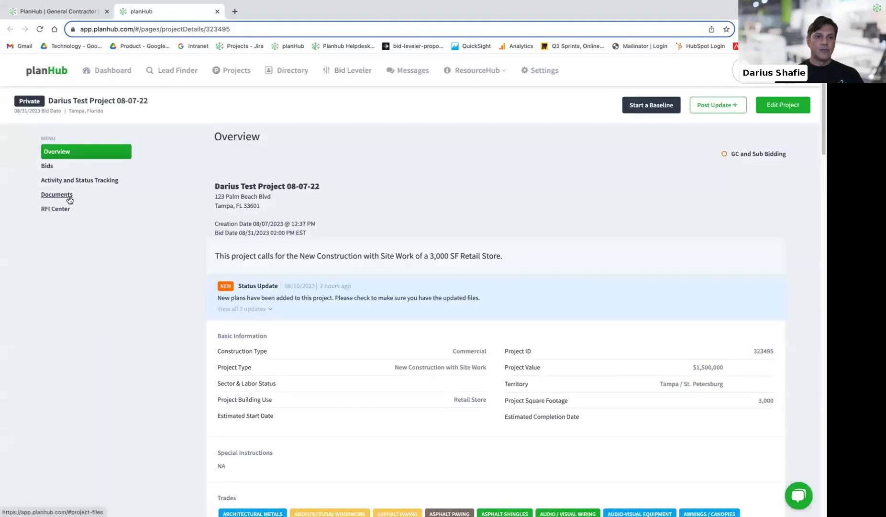
{"action": "left_click", "coordinate": [70, 197]}
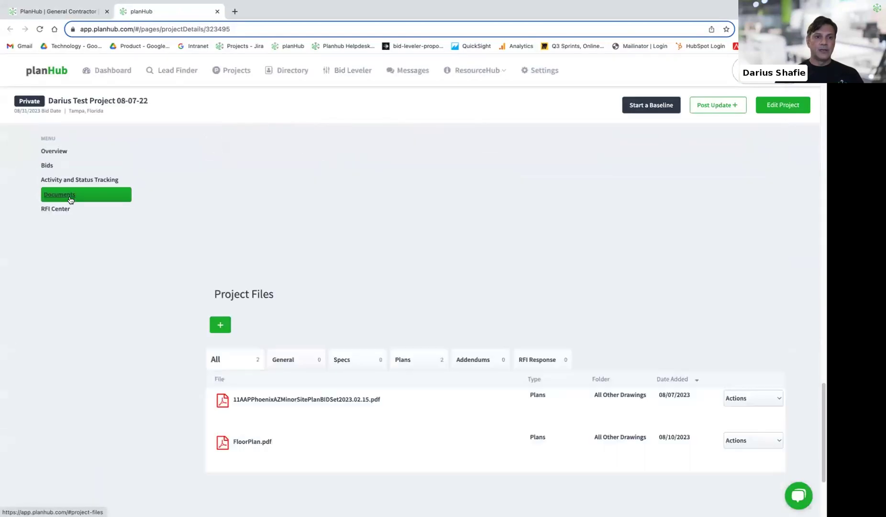
{"action": "scroll", "coordinate": [623, 278], "scroll_direction": "down", "scroll_amount": 3}
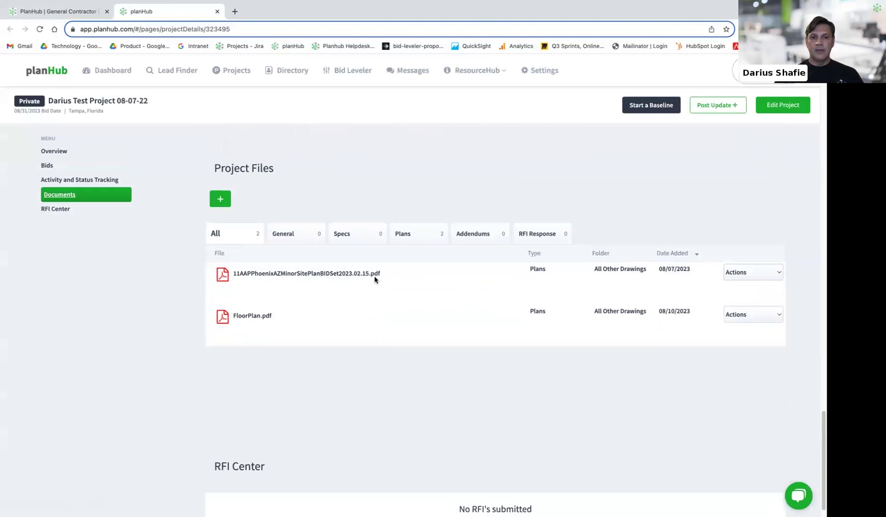
{"action": "left_click", "coordinate": [777, 278]}
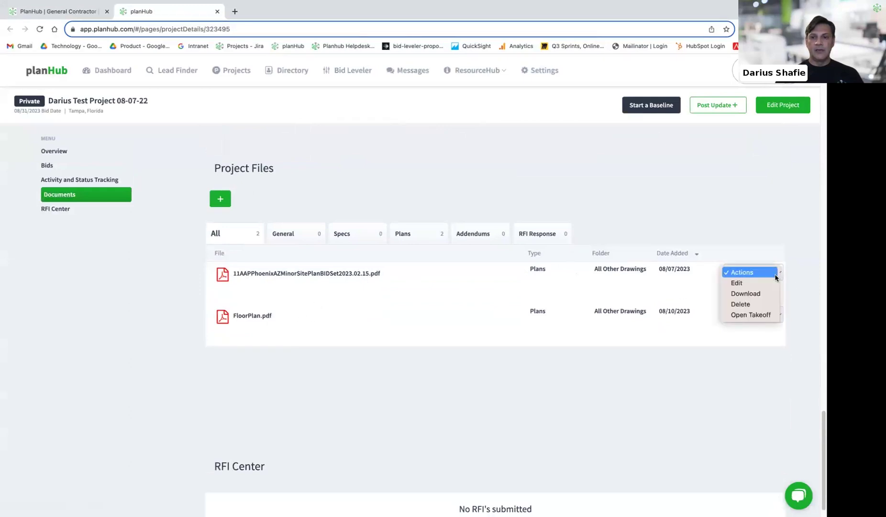
{"action": "left_click", "coordinate": [751, 317]}
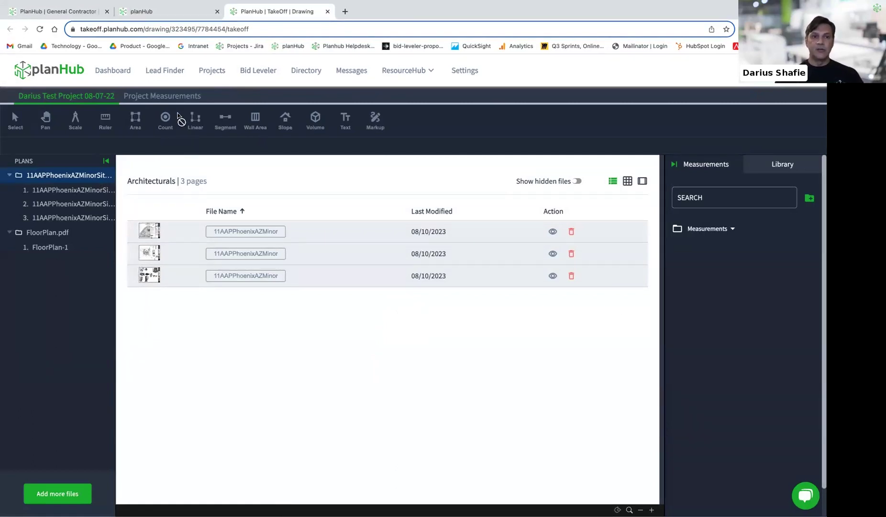
Check the project's measurement summary table and return to the takeoff drawing view
{"action": "left_click", "coordinate": [176, 98]}
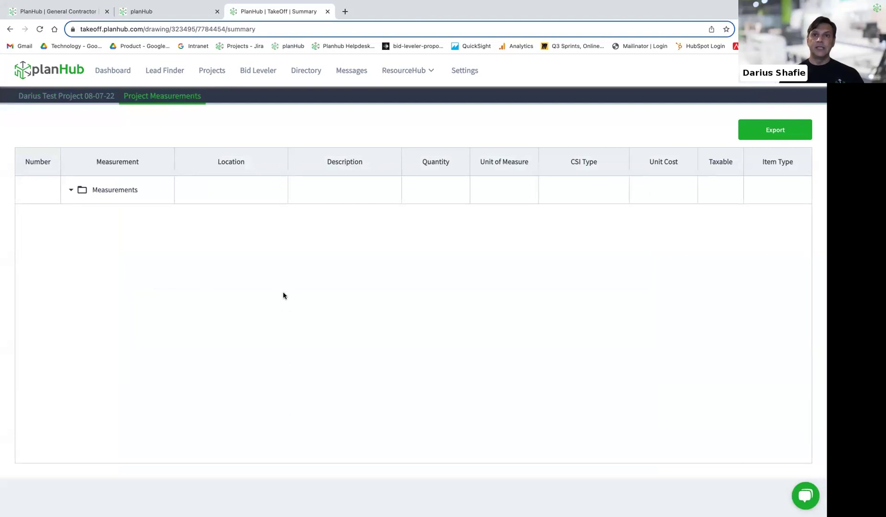
{"action": "left_click", "coordinate": [65, 96]}
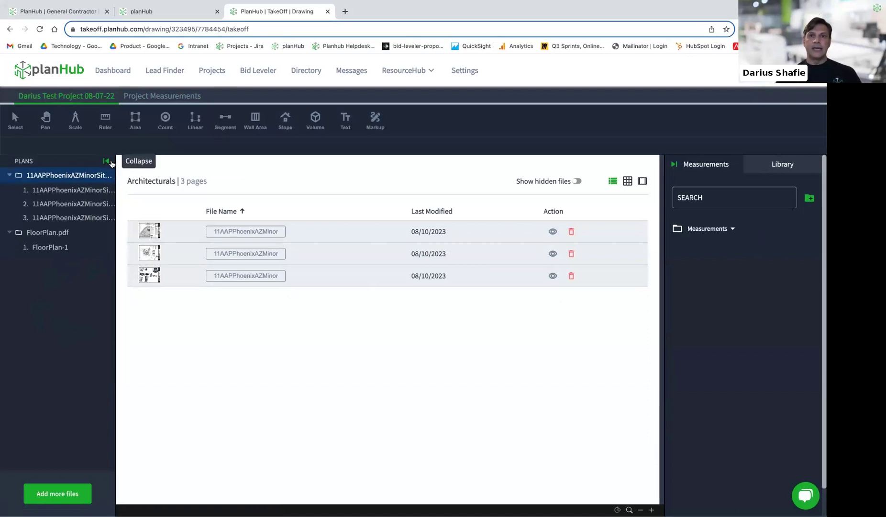
Collapse the Plans and Measurements areas to widen the workspace, and expand both again
{"action": "left_click", "coordinate": [110, 163]}
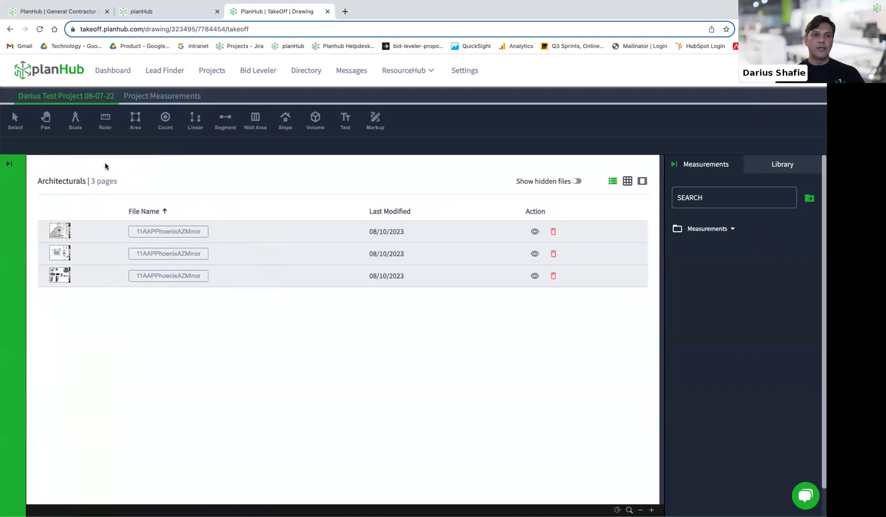
{"action": "left_click", "coordinate": [673, 165]}
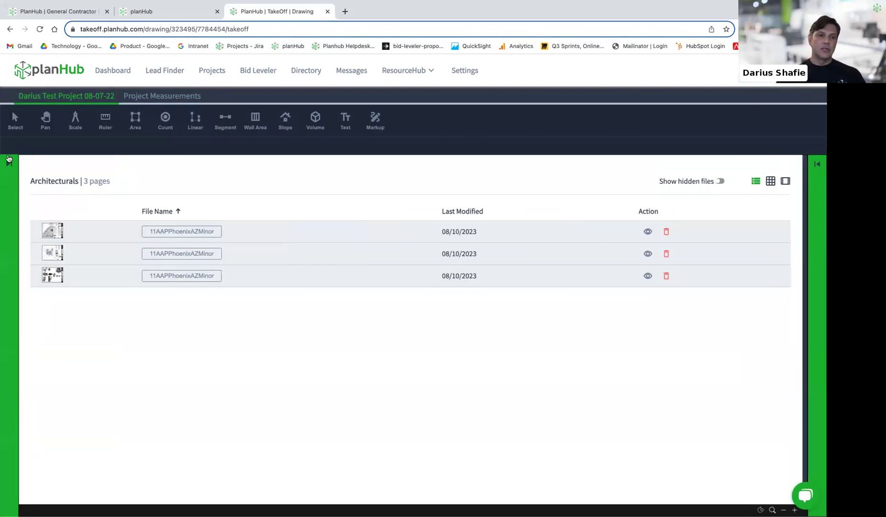
{"action": "left_click", "coordinate": [9, 164]}
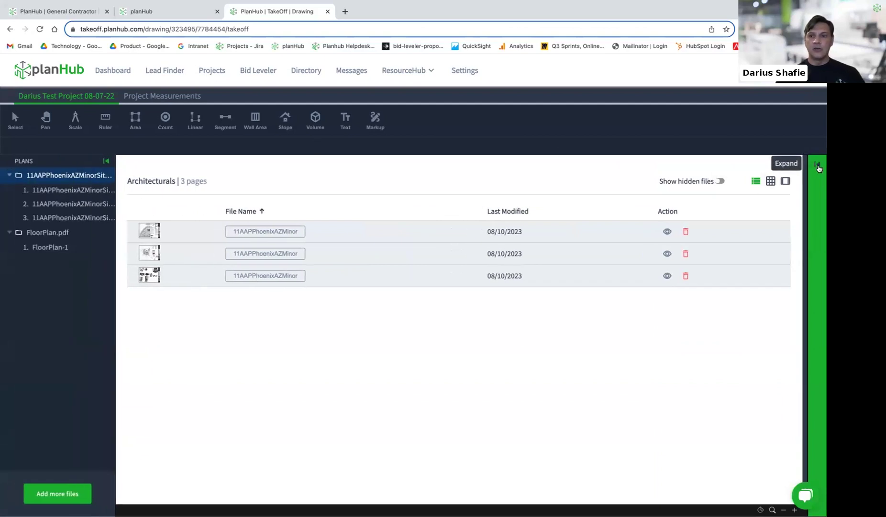
{"action": "left_click", "coordinate": [818, 164]}
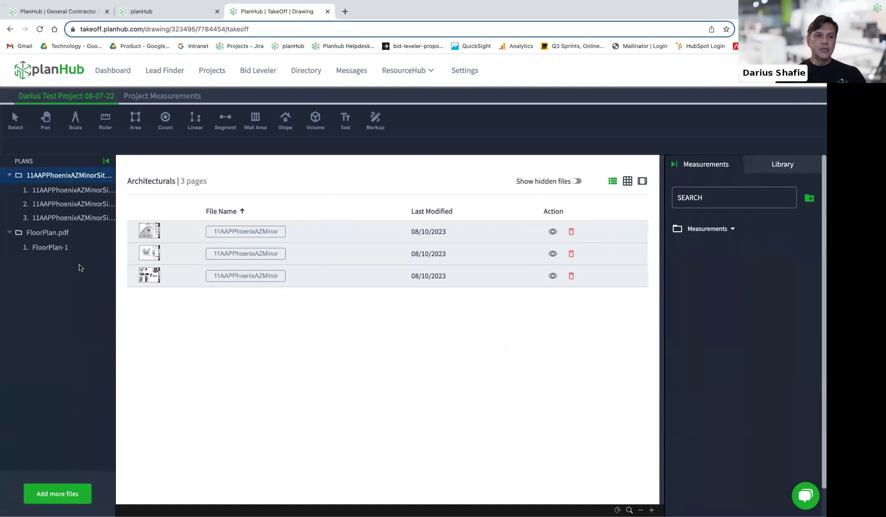
Look through the FloorPlan.pdf sheet list and preview the first two sheets of the Phoenix site plan set at full size
{"action": "left_click", "coordinate": [53, 234]}
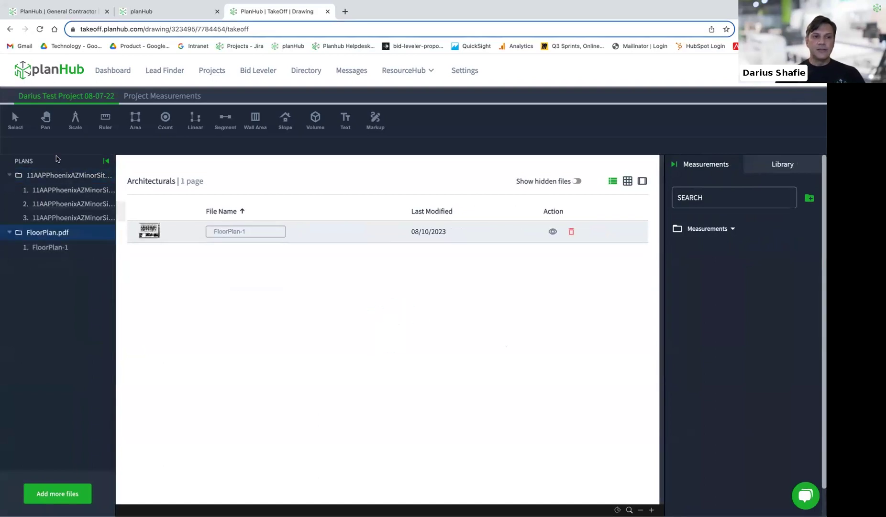
{"action": "left_click", "coordinate": [52, 175]}
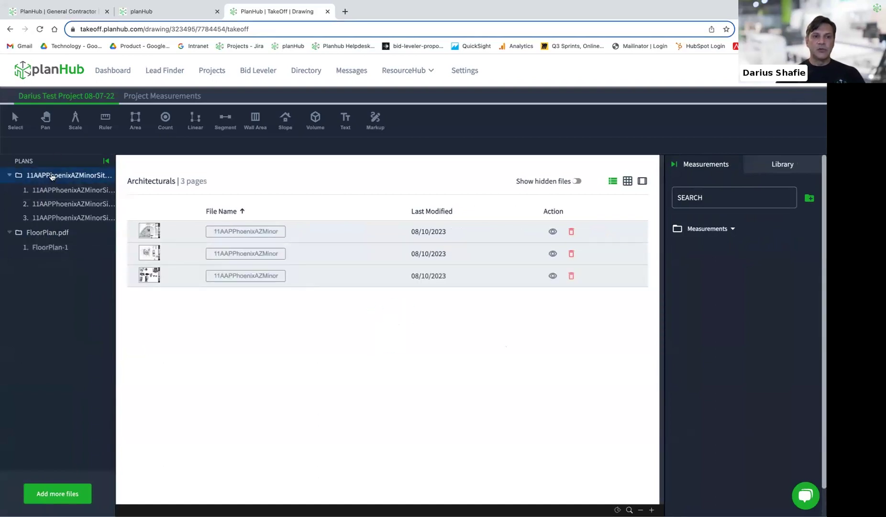
{"action": "left_click", "coordinate": [644, 181]}
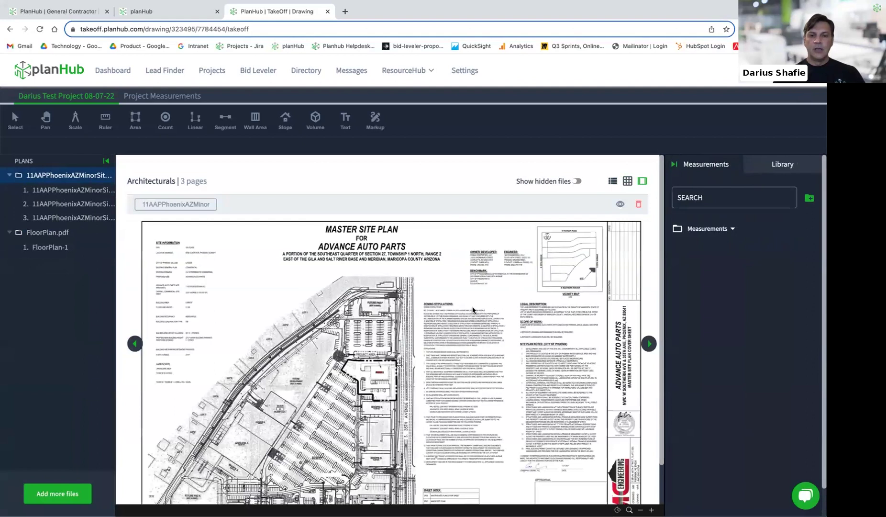
{"action": "scroll", "coordinate": [465, 319], "scroll_direction": "down", "scroll_amount": 2}
{"action": "scroll", "coordinate": [465, 319], "scroll_direction": "down", "scroll_amount": 2}
{"action": "scroll", "coordinate": [465, 319], "scroll_direction": "up", "scroll_amount": 3}
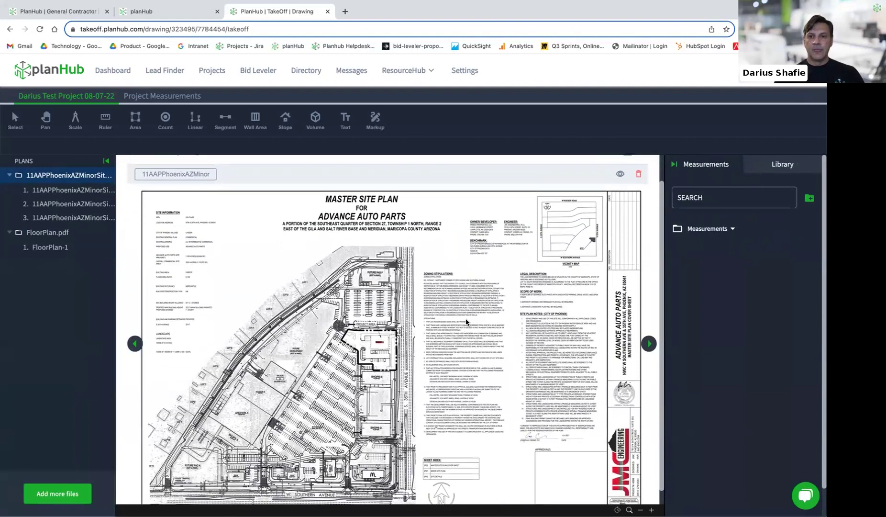
{"action": "scroll", "coordinate": [634, 327], "scroll_direction": "down", "scroll_amount": 3}
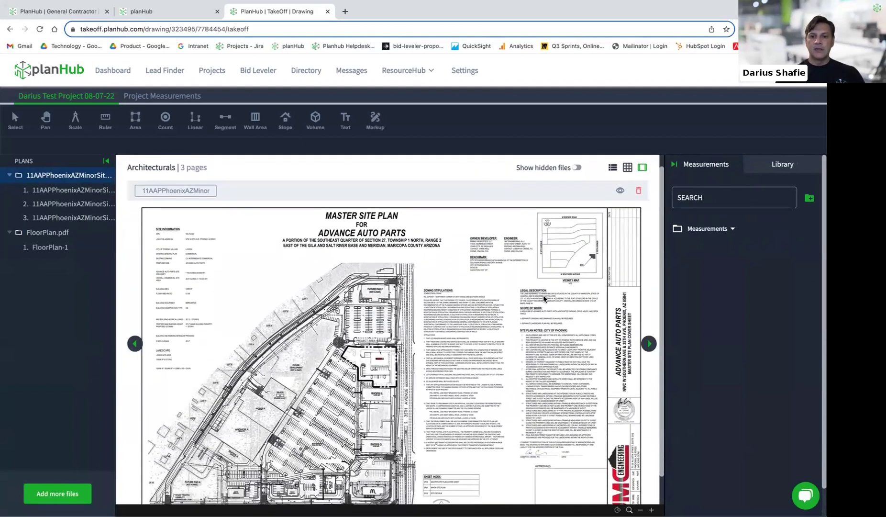
{"action": "left_click", "coordinate": [648, 344]}
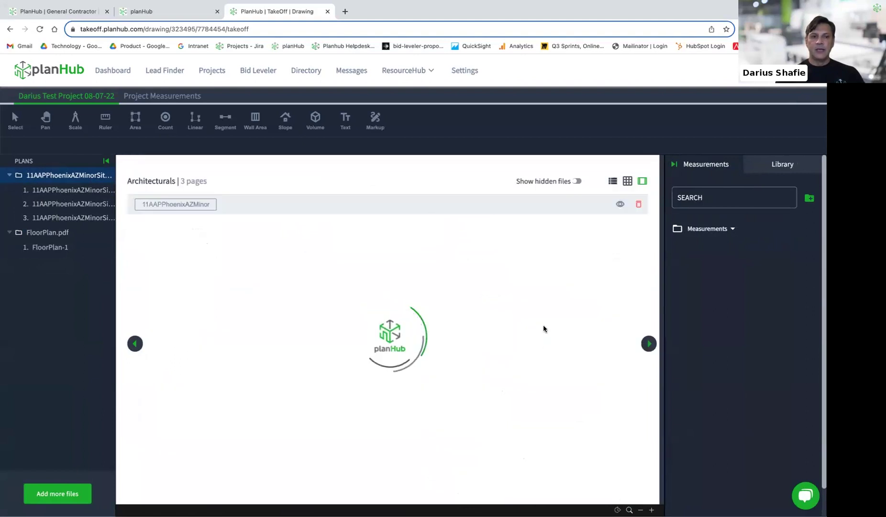
{"action": "scroll", "coordinate": [532, 343], "scroll_direction": "down", "scroll_amount": 3}
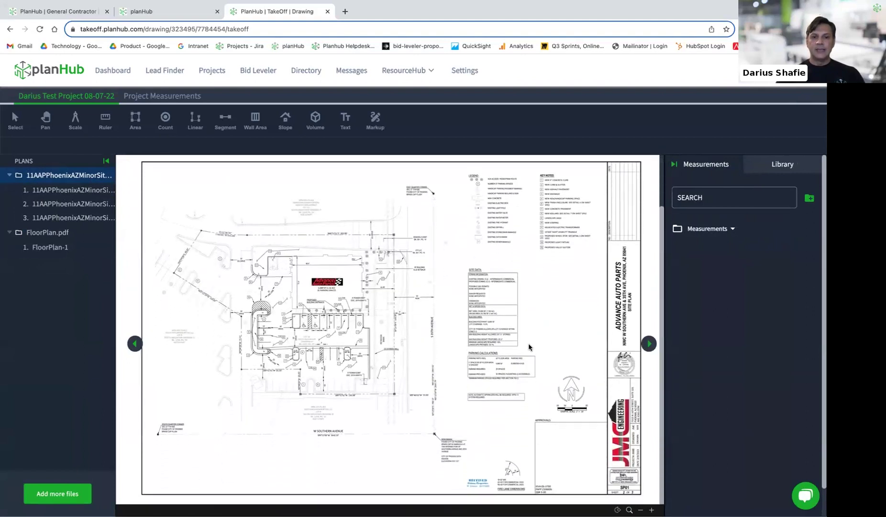
{"action": "scroll", "coordinate": [530, 347], "scroll_direction": "up", "scroll_amount": 3}
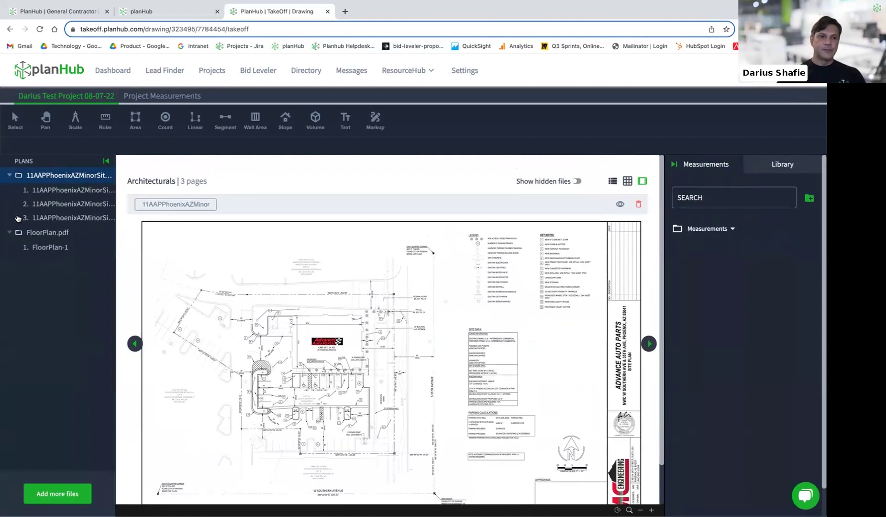
Return to the list view and check which sheet options are available for the first Phoenix plan sheet
{"action": "left_click", "coordinate": [612, 182]}
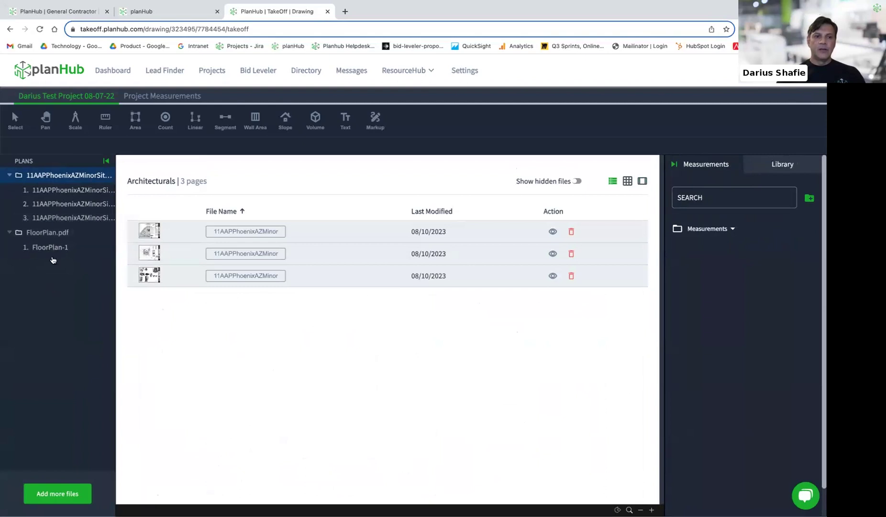
{"action": "right_click", "coordinate": [53, 192]}
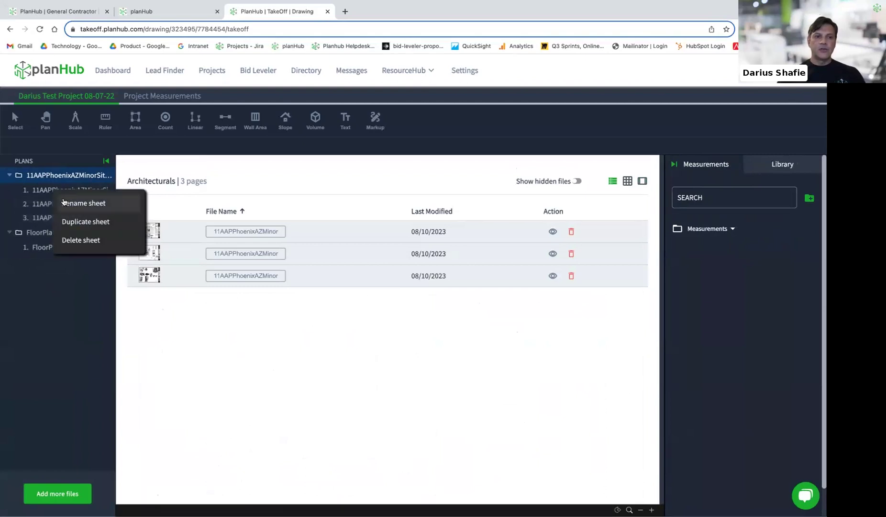
{"action": "left_click", "coordinate": [43, 189]}
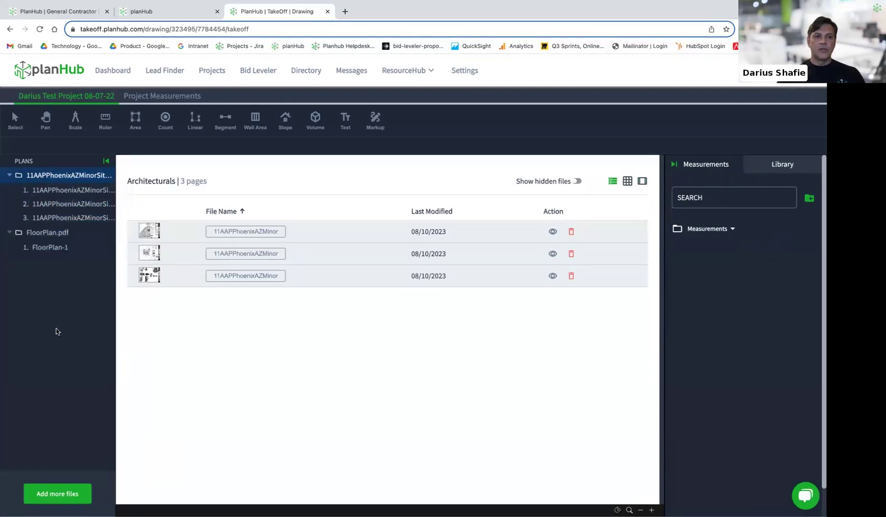
Rename the master site plan cover sheet as SP00 in the full-page preview
{"action": "left_click", "coordinate": [642, 182]}
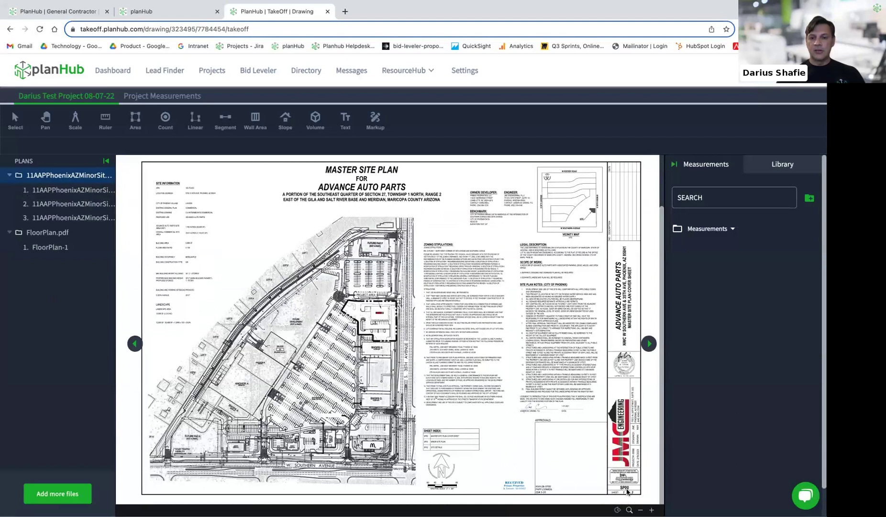
{"action": "scroll", "coordinate": [187, 239], "scroll_direction": "up", "scroll_amount": 2}
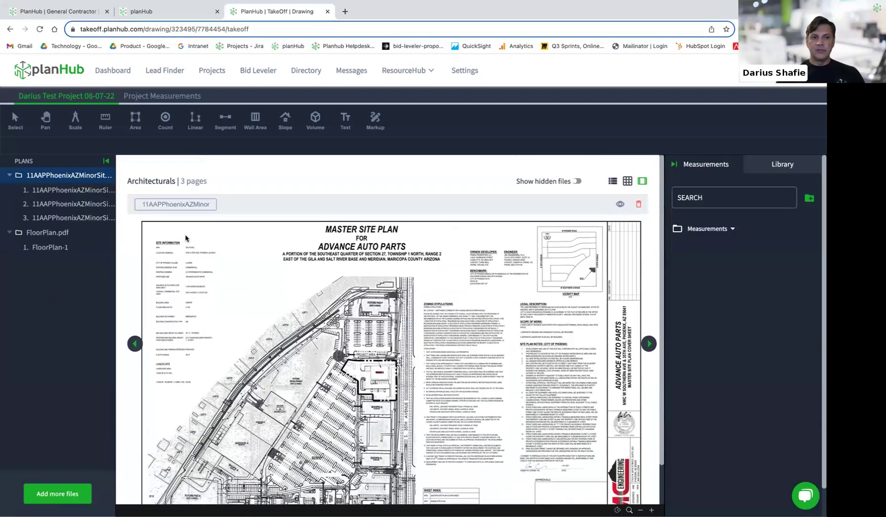
{"action": "left_click", "coordinate": [160, 204]}
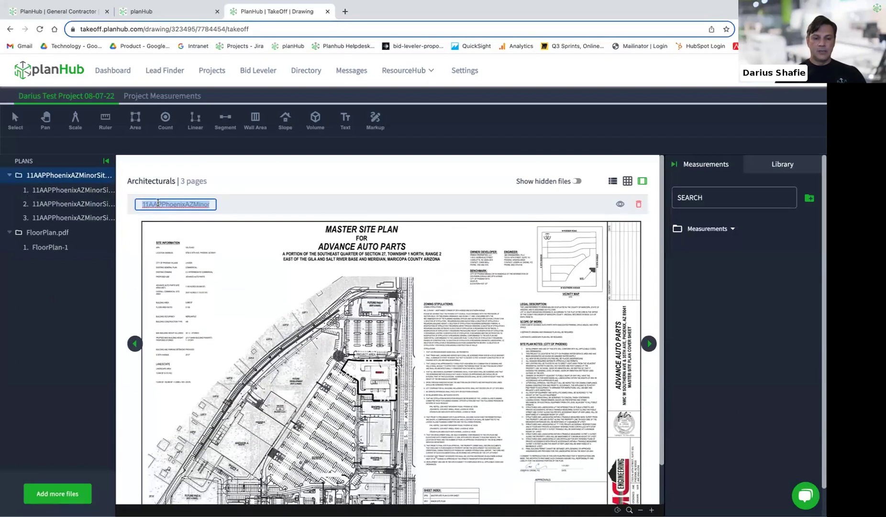
{"action": "type", "text": "SP00"}
{"action": "left_click", "coordinate": [140, 254]}
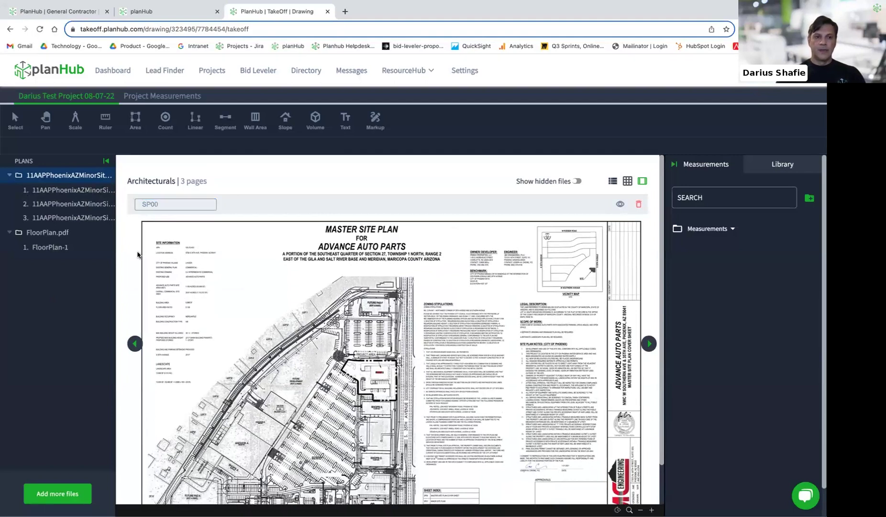
Rename the second sheet of the Phoenix set, the site plan, as SP01
{"action": "left_click", "coordinate": [649, 345]}
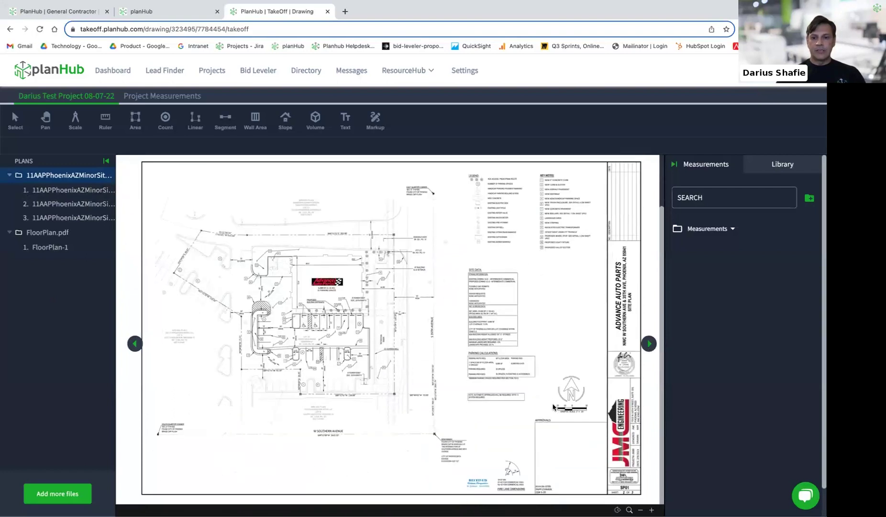
{"action": "scroll", "coordinate": [516, 410], "scroll_direction": "up", "scroll_amount": 1}
{"action": "scroll", "coordinate": [517, 410], "scroll_direction": "up", "scroll_amount": 3}
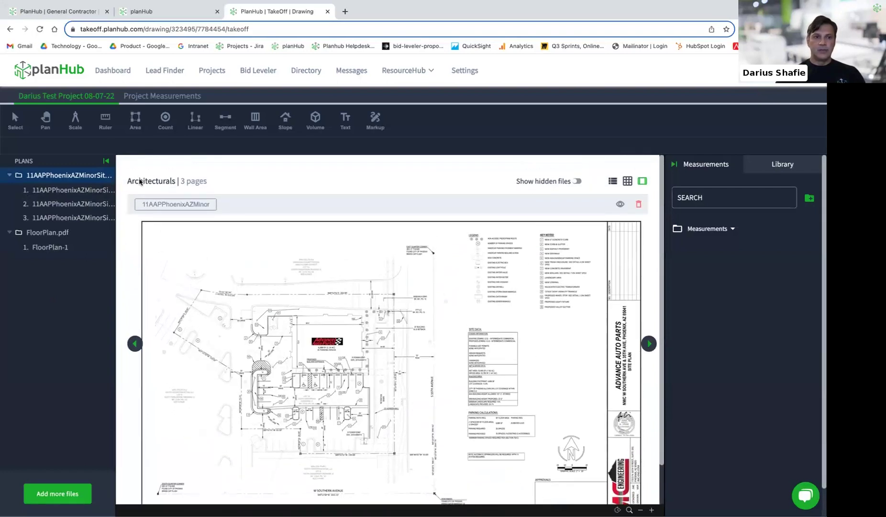
{"action": "left_click", "coordinate": [152, 204]}
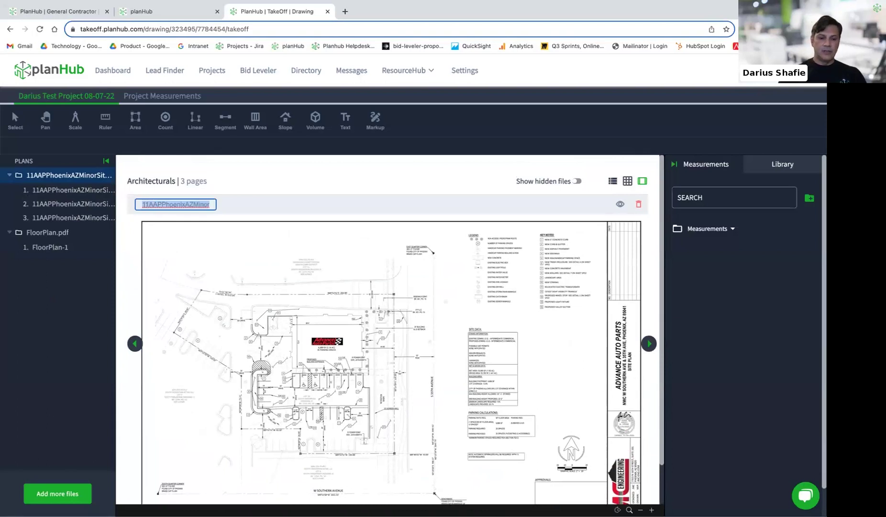
{"action": "type", "text": "Sp01-2"}
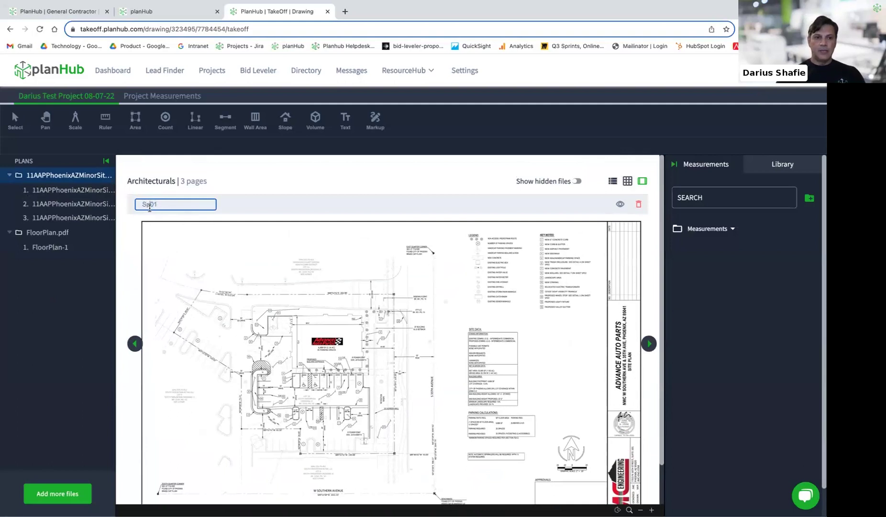
{"action": "key", "text": "BackSpace"}
{"action": "type", "text": "P"}
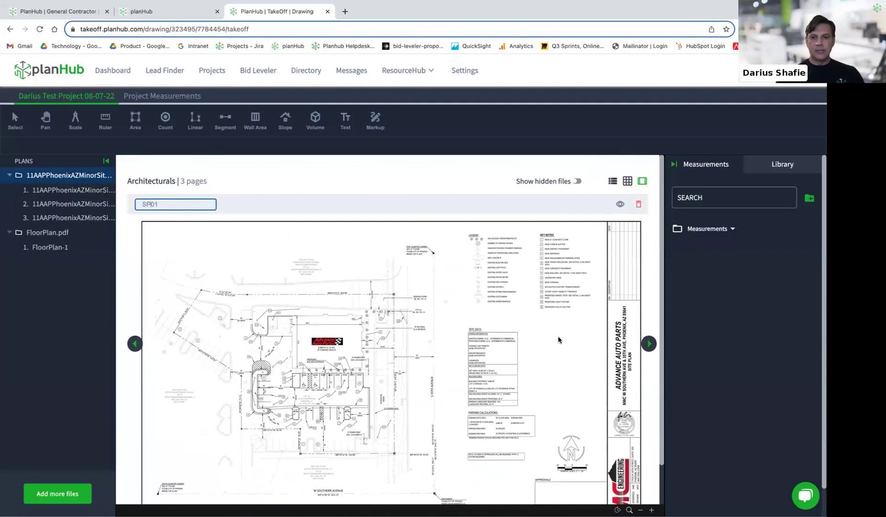
{"action": "left_click", "coordinate": [437, 264]}
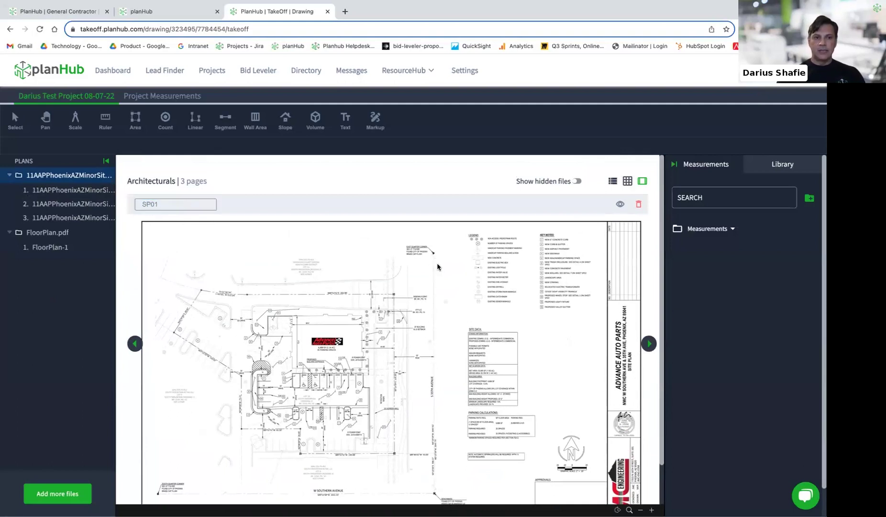
Rename the third Phoenix sheet, the site details, as SP02 and reload the page to refresh the plan list
{"action": "left_click", "coordinate": [648, 344]}
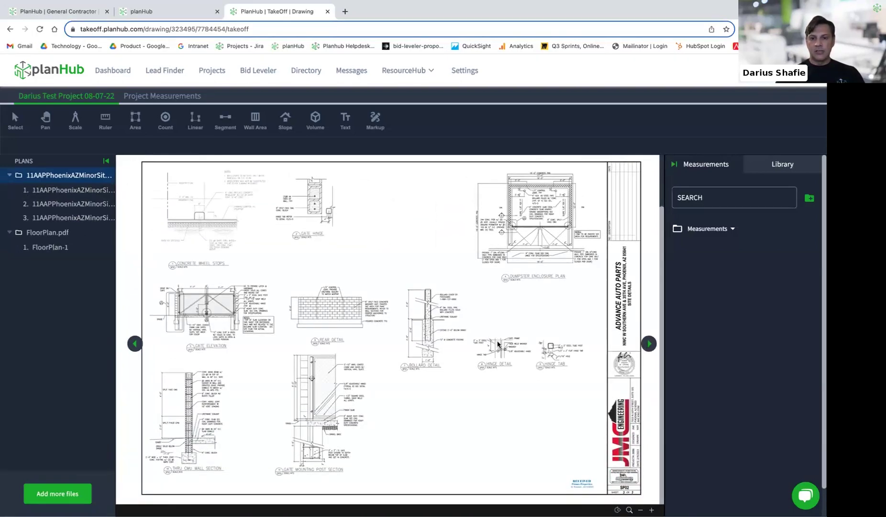
{"action": "scroll", "coordinate": [497, 344], "scroll_direction": "up", "scroll_amount": 2}
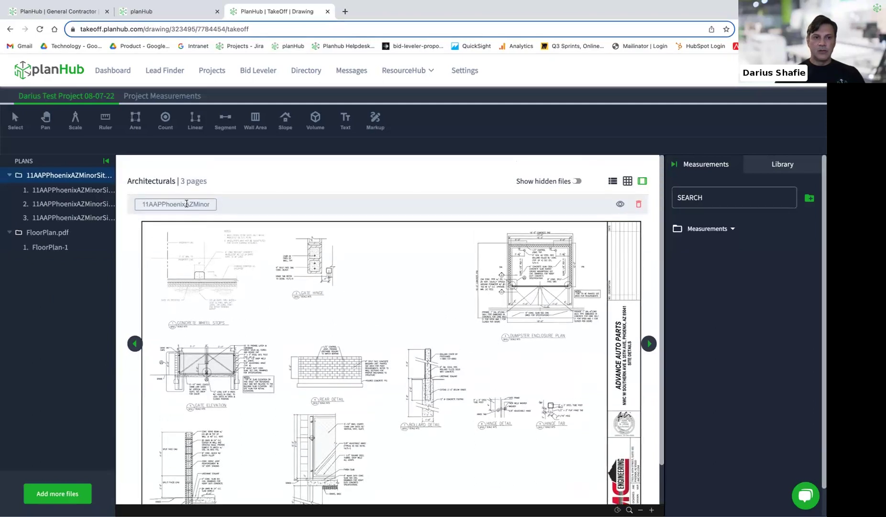
{"action": "double_click", "coordinate": [186, 204]}
{"action": "type", "text": "SP02"}
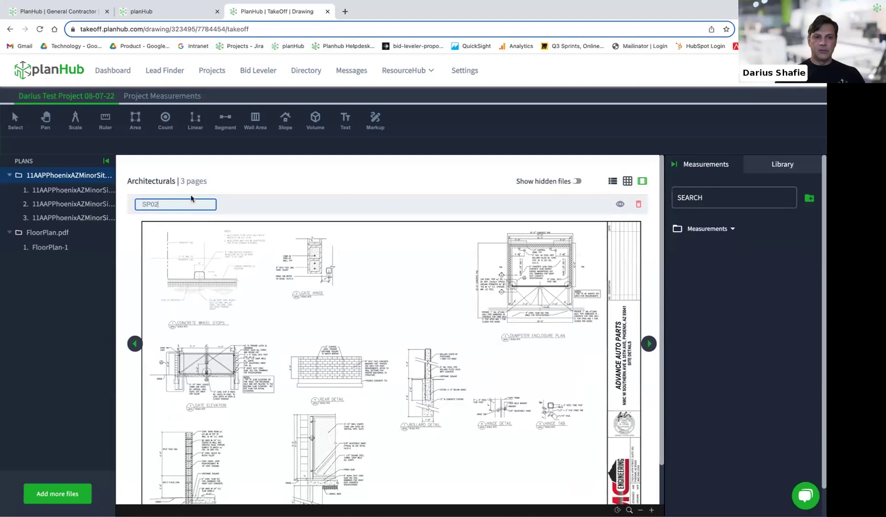
{"action": "key", "text": "Return"}
{"action": "left_click", "coordinate": [40, 30]}
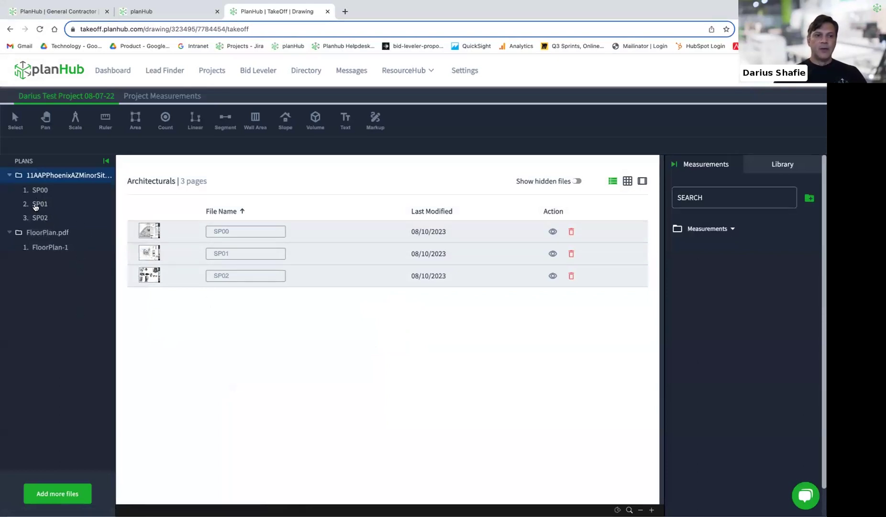
Reorder the Phoenix sheets in the plan tree as SP02, SP01, SP00
{"action": "left_click_drag", "start_coordinate": [42, 219], "coordinate": [42, 194]}
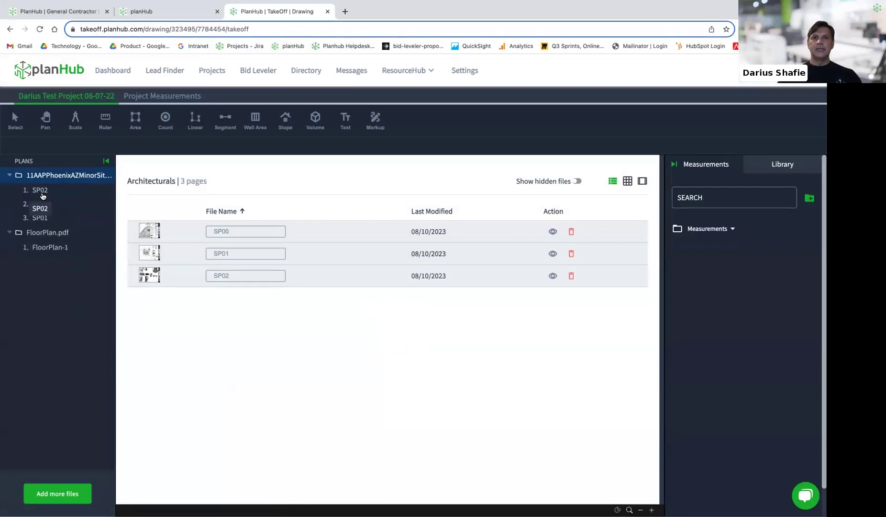
{"action": "left_click_drag", "start_coordinate": [41, 219], "coordinate": [39, 202]}
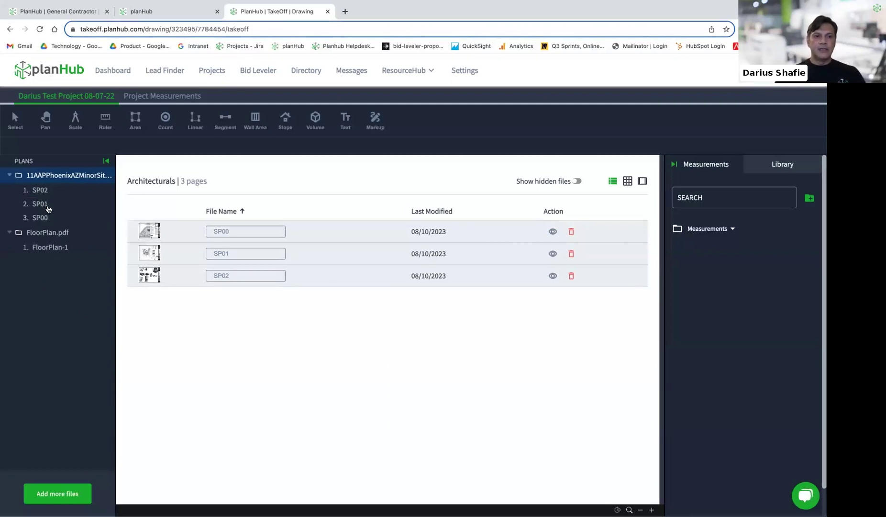
Open the SP00 master site plan sheet and examine the graphic scale beneath its north arrow
{"action": "left_click", "coordinate": [642, 184]}
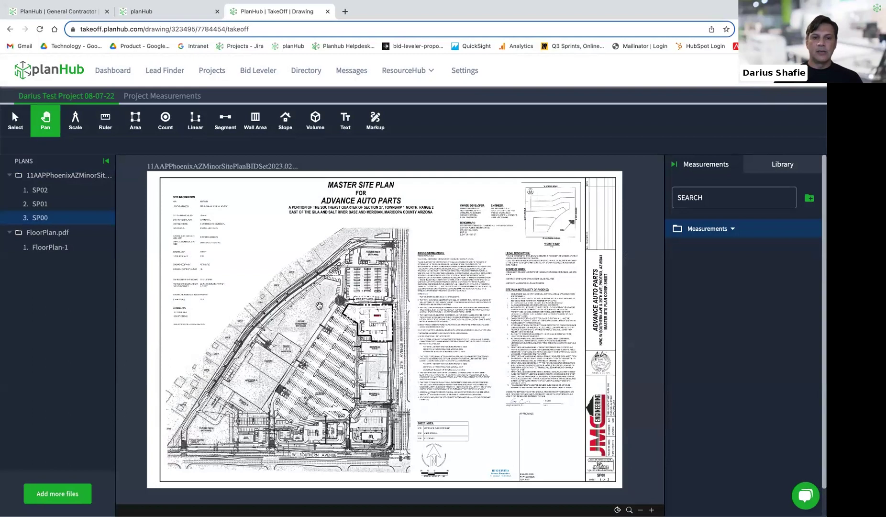
{"action": "scroll", "coordinate": [319, 305], "scroll_direction": "up", "scroll_amount": 1}
{"action": "scroll", "coordinate": [319, 305], "scroll_direction": "up", "scroll_amount": 3}
{"action": "scroll", "coordinate": [320, 305], "scroll_direction": "down", "scroll_amount": 3}
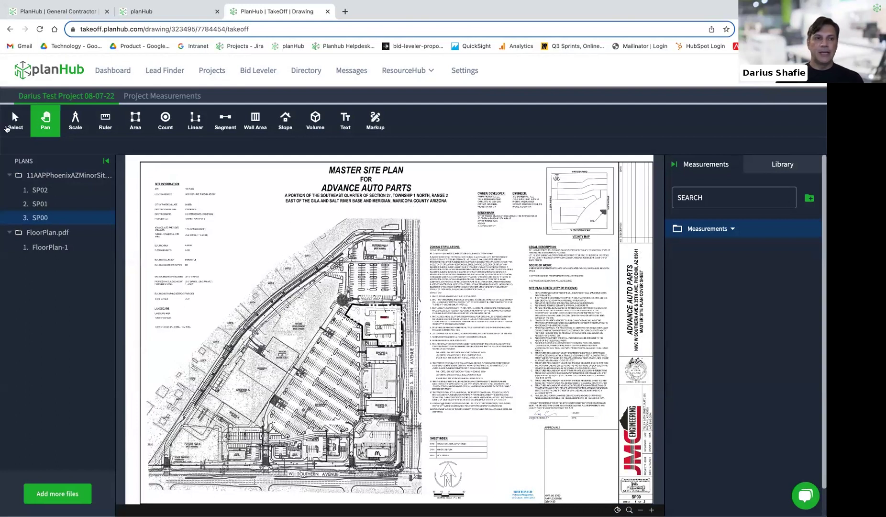
{"action": "left_click", "coordinate": [7, 127]}
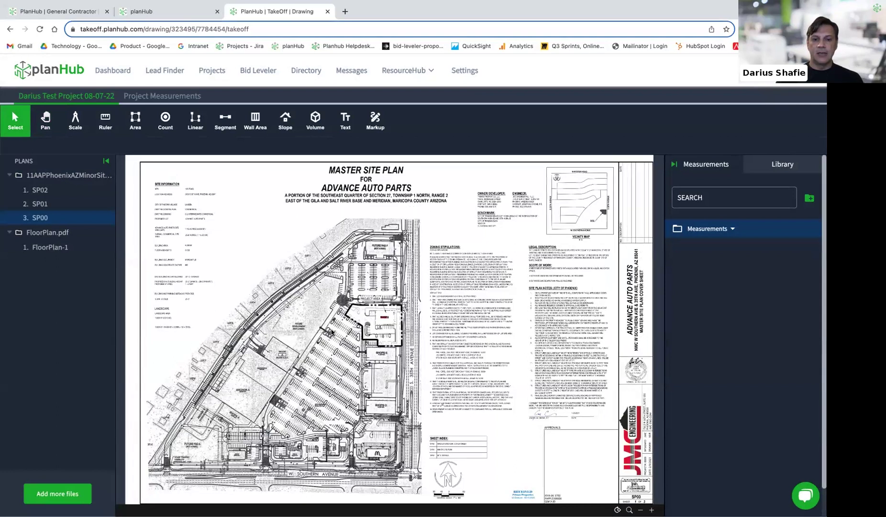
{"action": "scroll", "coordinate": [361, 330], "scroll_direction": "down", "scroll_amount": 5}
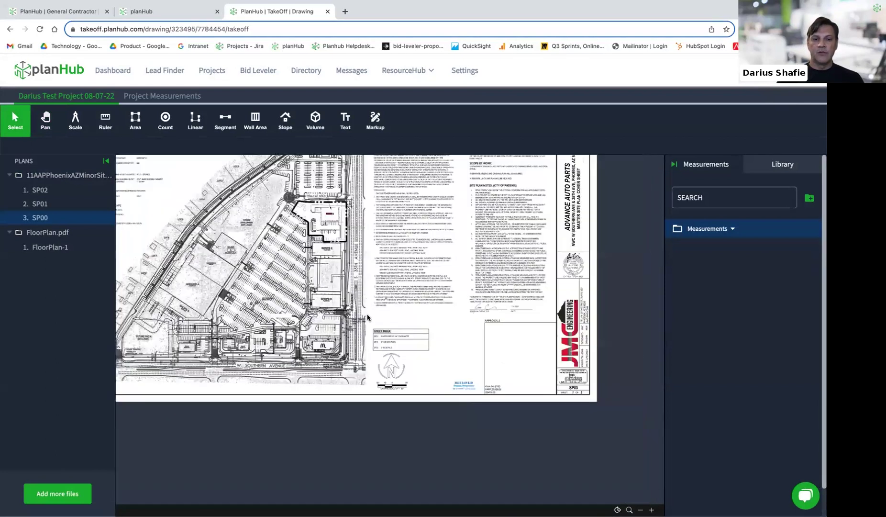
{"action": "scroll", "coordinate": [361, 330], "scroll_direction": "up", "scroll_amount": 10}
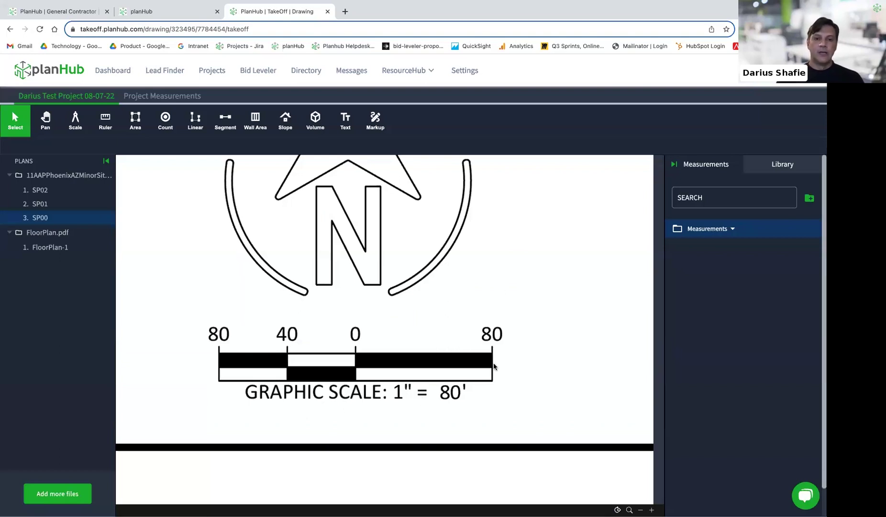
{"action": "scroll", "coordinate": [470, 260], "scroll_direction": "up", "scroll_amount": 3}
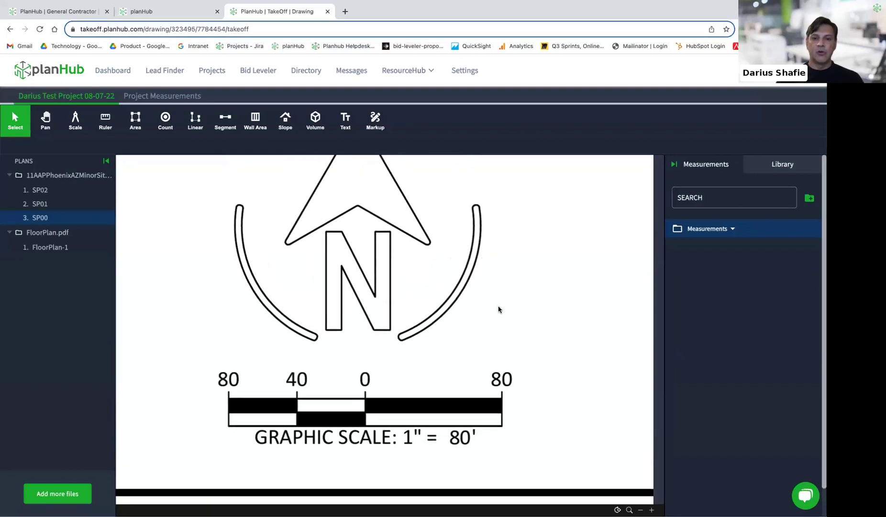
{"action": "mouse_move", "coordinate": [495, 340]}
{"action": "left_mouse_down"}
{"action": "mouse_move", "coordinate": [495, 251]}
{"action": "mouse_move", "coordinate": [506, 356]}
{"action": "mouse_move", "coordinate": [426, 313]}
{"action": "mouse_move", "coordinate": [340, 315]}
{"action": "mouse_move", "coordinate": [567, 330]}
{"action": "mouse_move", "coordinate": [406, 301]}
{"action": "mouse_move", "coordinate": [487, 329]}
{"action": "mouse_move", "coordinate": [514, 360]}
{"action": "left_mouse_up"}
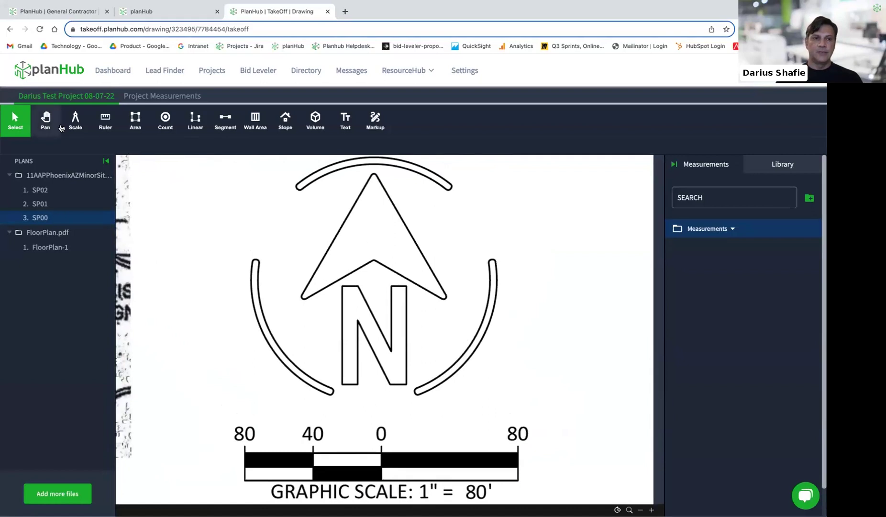
Set the standard scale of sheet SP00 to 1" = 80' 0", without applying it to all plan sheets
{"action": "left_click", "coordinate": [84, 120]}
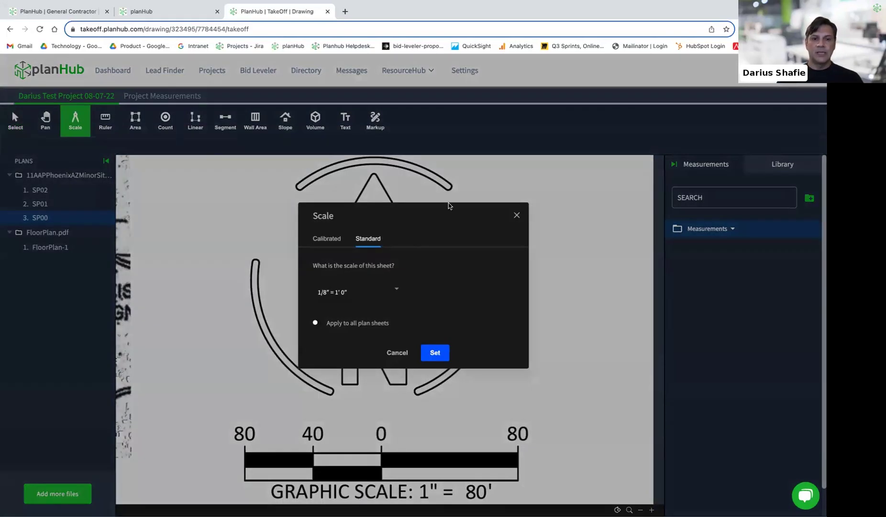
{"action": "left_click", "coordinate": [324, 240]}
{"action": "left_click", "coordinate": [365, 238]}
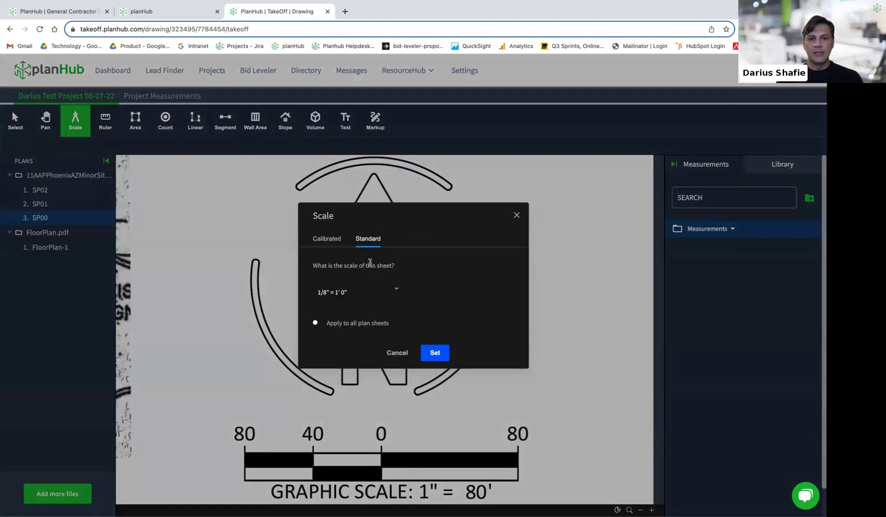
{"action": "left_click", "coordinate": [396, 291]}
{"action": "scroll", "coordinate": [378, 298], "scroll_direction": "down", "scroll_amount": 5}
{"action": "scroll", "coordinate": [372, 301], "scroll_direction": "down", "scroll_amount": 4}
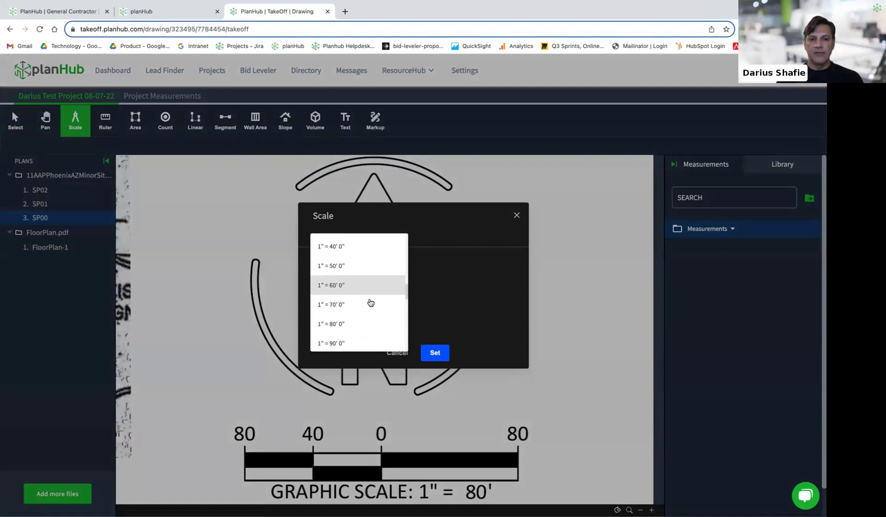
{"action": "left_click", "coordinate": [344, 324]}
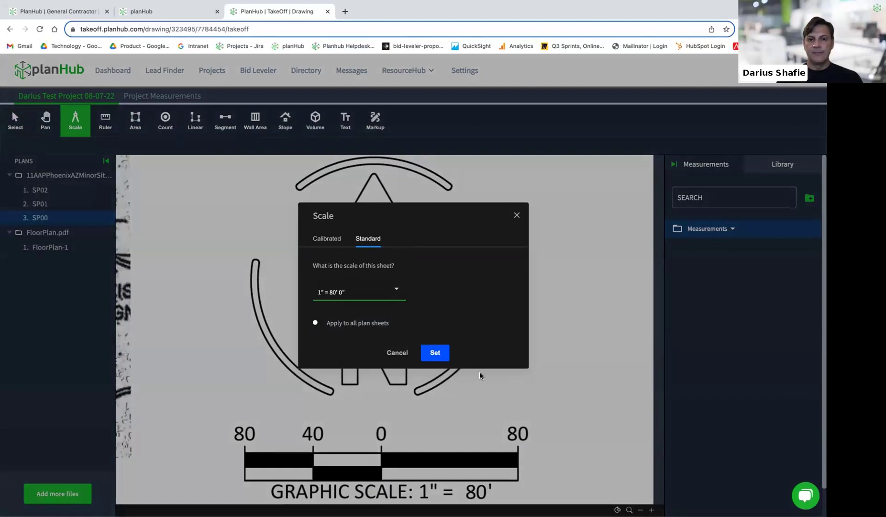
{"action": "left_click", "coordinate": [435, 354]}
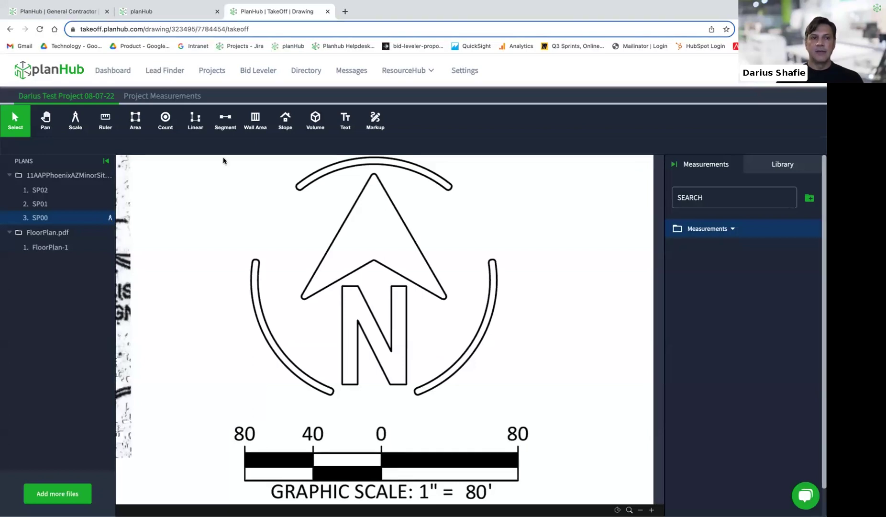
Check the scale by measuring the graphic scale bar from 0 to the far 80 mark with the Ruler, and clear the measurement
{"action": "left_click", "coordinate": [105, 122]}
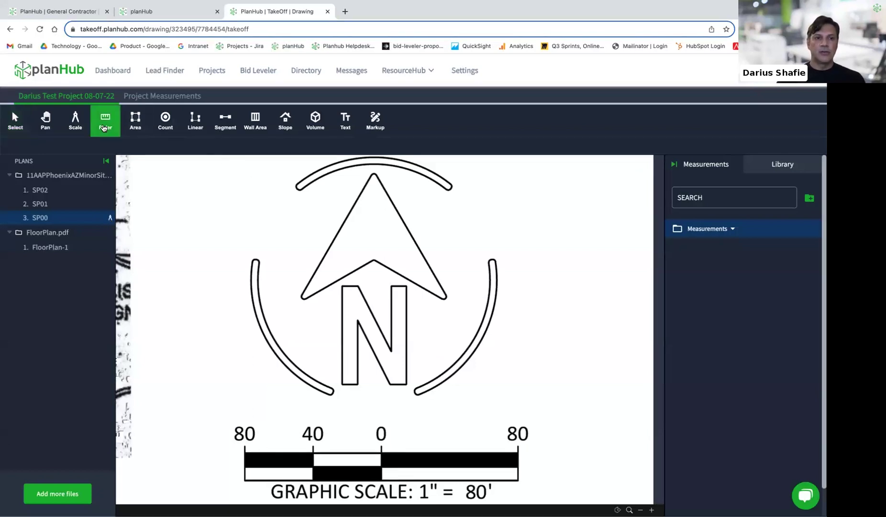
{"action": "left_click", "coordinate": [381, 448]}
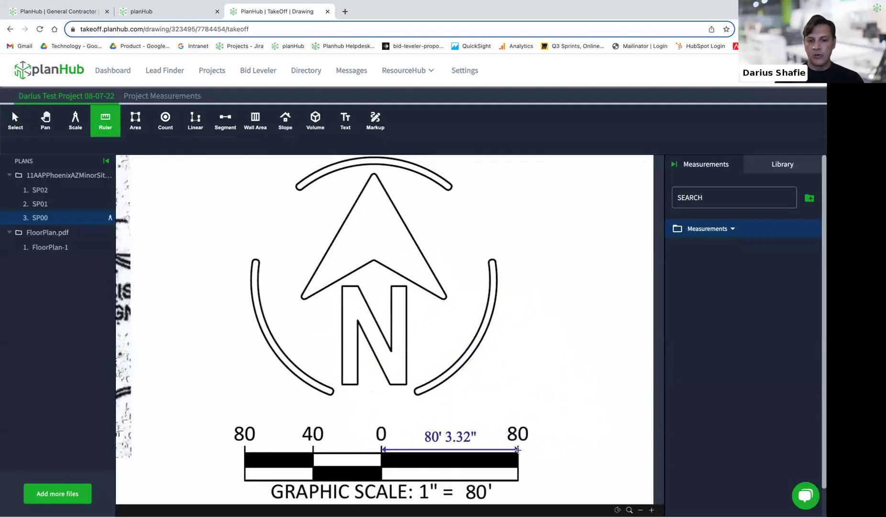
{"action": "scroll", "coordinate": [517, 448], "scroll_direction": "up", "scroll_amount": 5}
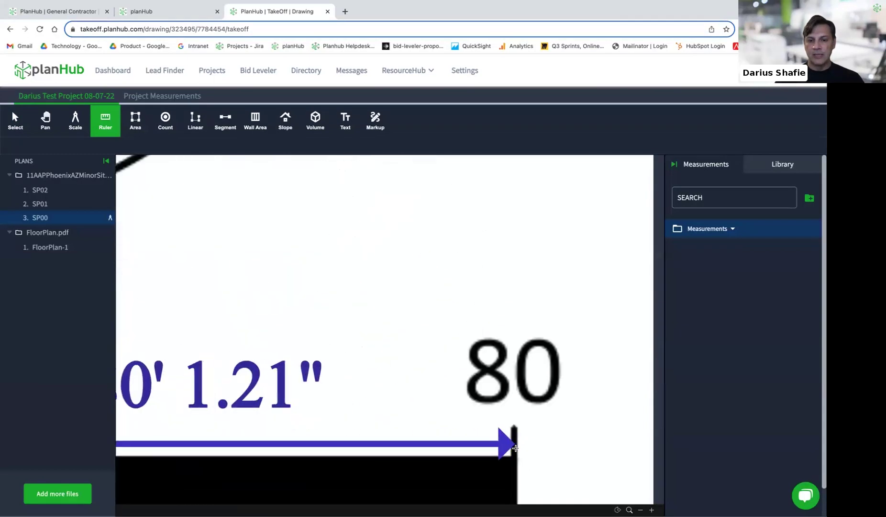
{"action": "scroll", "coordinate": [527, 435], "scroll_direction": "down", "scroll_amount": 5}
{"action": "scroll", "coordinate": [526, 436], "scroll_direction": "down", "scroll_amount": 3}
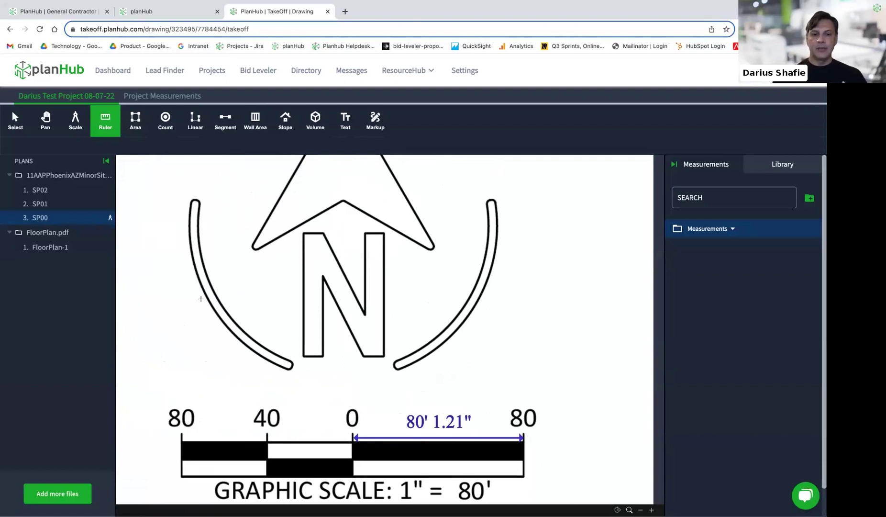
{"action": "left_click", "coordinate": [15, 122]}
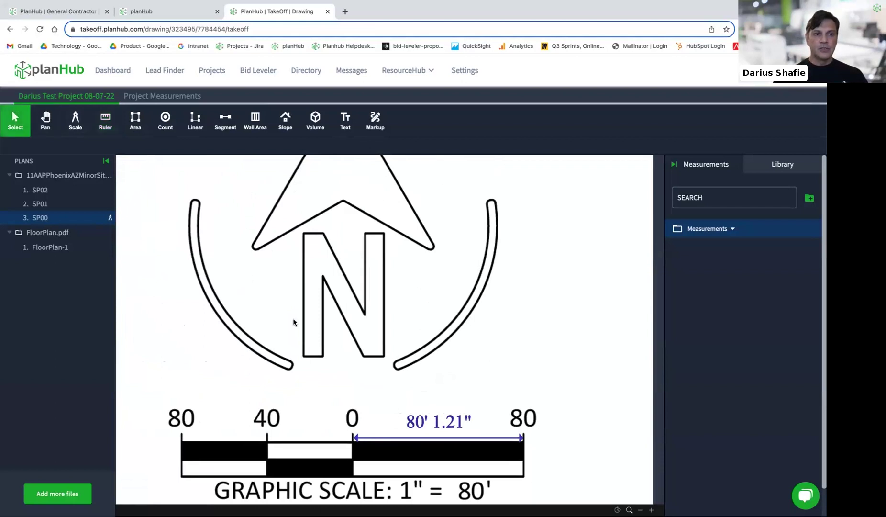
{"action": "left_click", "coordinate": [372, 419]}
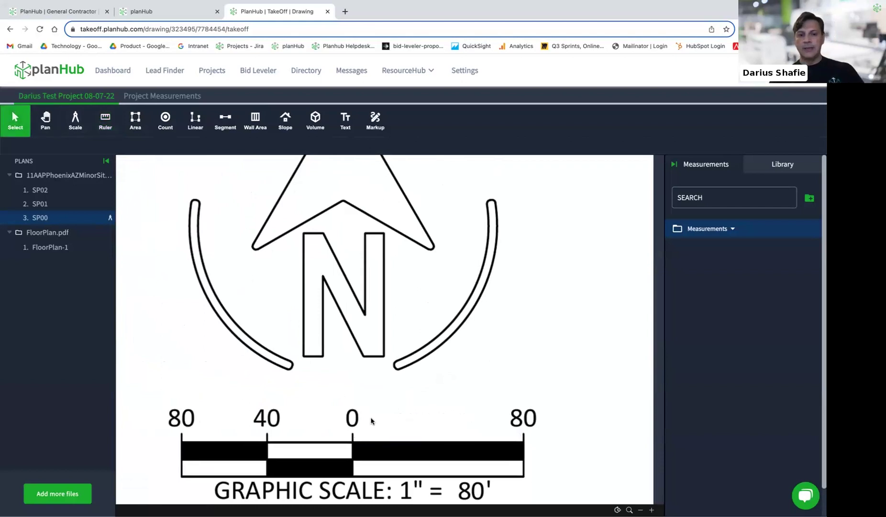
Start a calibrated scale for sheet SP00 with a known distance of 160 feet and the dimension line shown
{"action": "left_click", "coordinate": [75, 122]}
{"action": "left_click", "coordinate": [319, 238]}
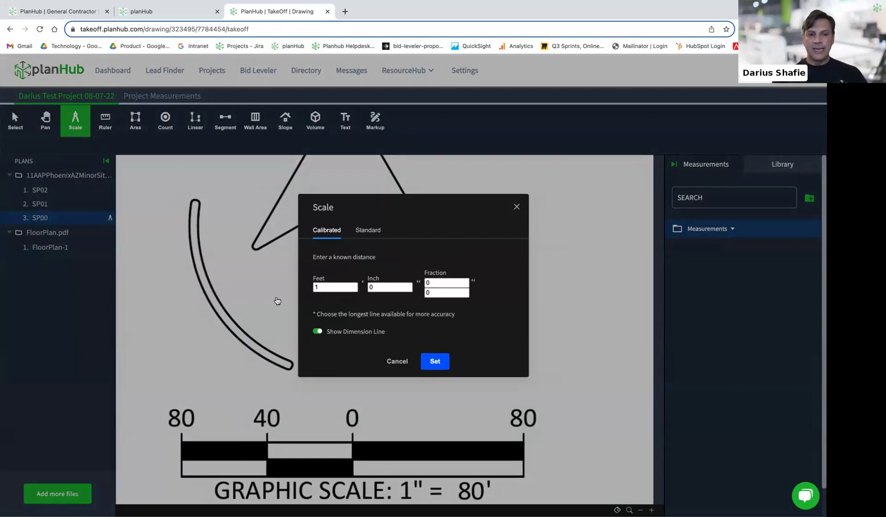
{"action": "left_click", "coordinate": [327, 289]}
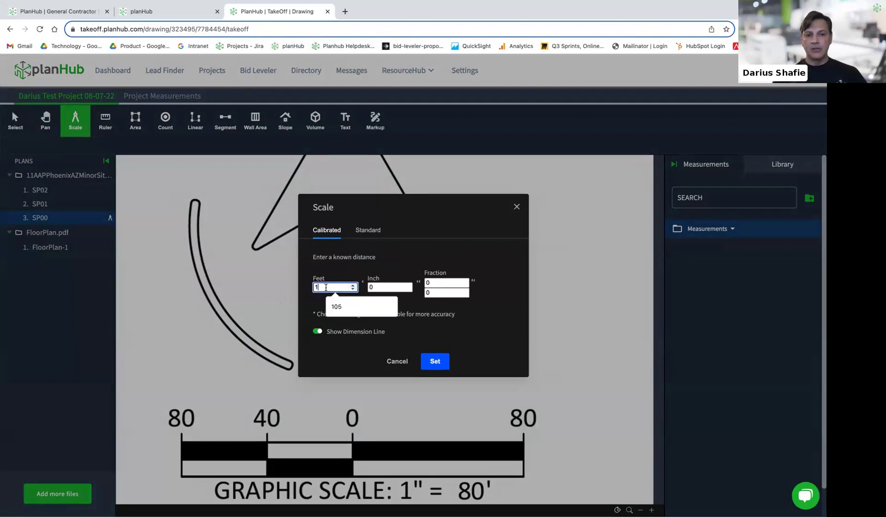
{"action": "type", "text": "60"}
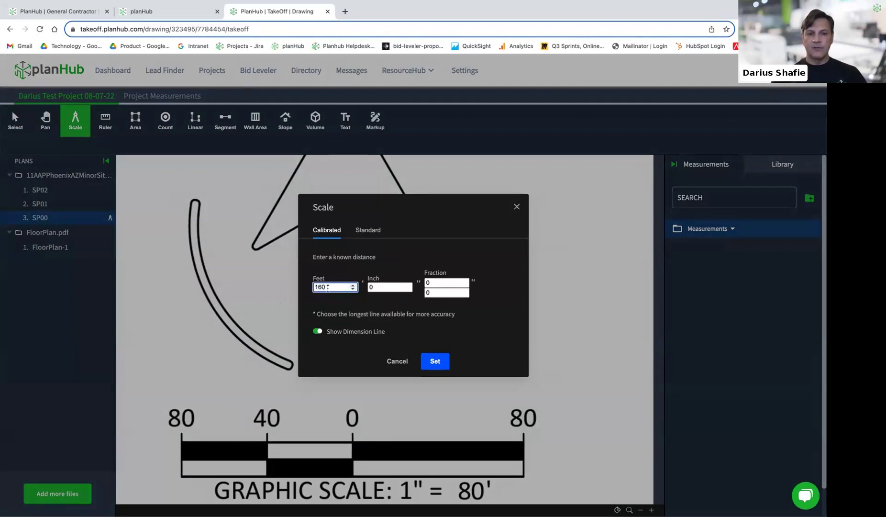
{"action": "left_click", "coordinate": [436, 362]}
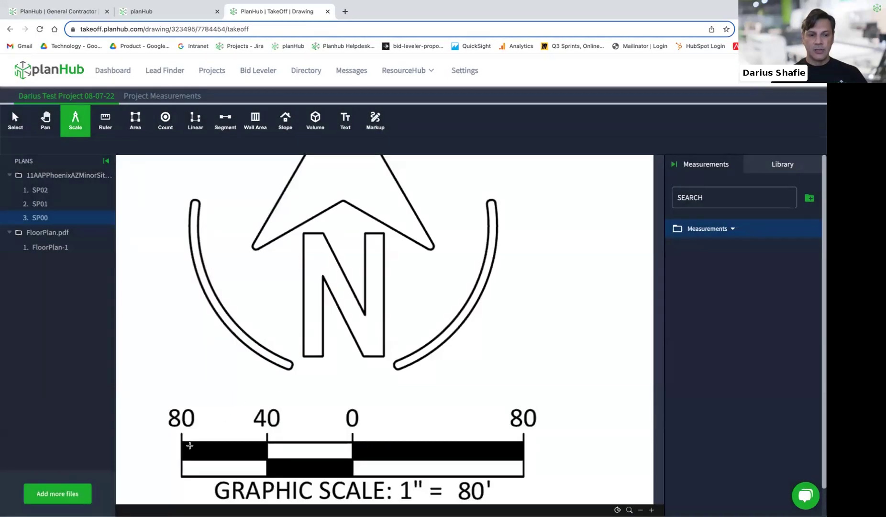
Draw the calibration line along the whole graphic scale bar, between its two outer 80 marks
{"action": "scroll", "coordinate": [190, 446], "scroll_direction": "up", "scroll_amount": 5}
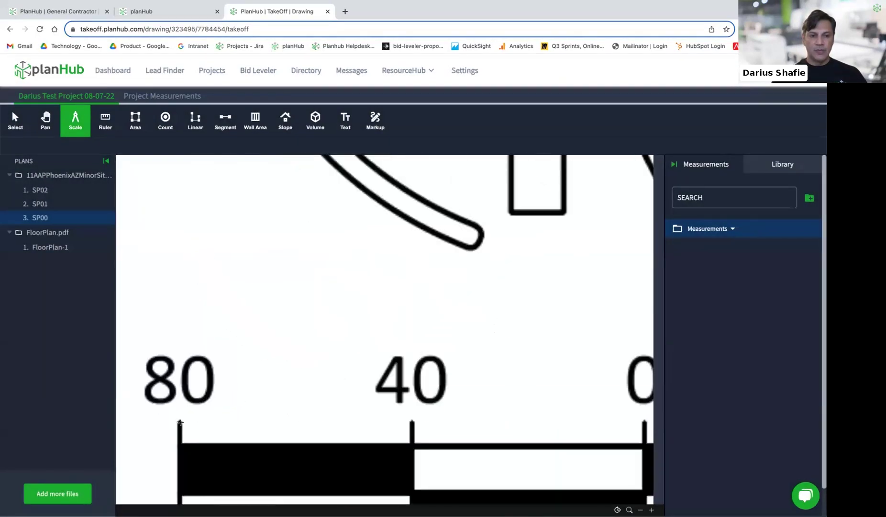
{"action": "left_click", "coordinate": [179, 420]}
{"action": "scroll", "coordinate": [246, 420], "scroll_direction": "down", "scroll_amount": 5}
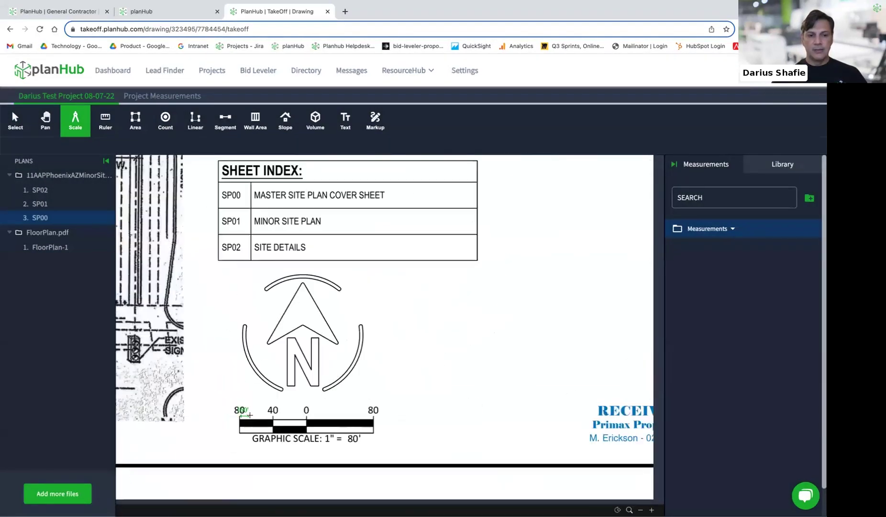
{"action": "scroll", "coordinate": [344, 415], "scroll_direction": "up", "scroll_amount": 5}
{"action": "scroll", "coordinate": [364, 415], "scroll_direction": "down", "scroll_amount": 2}
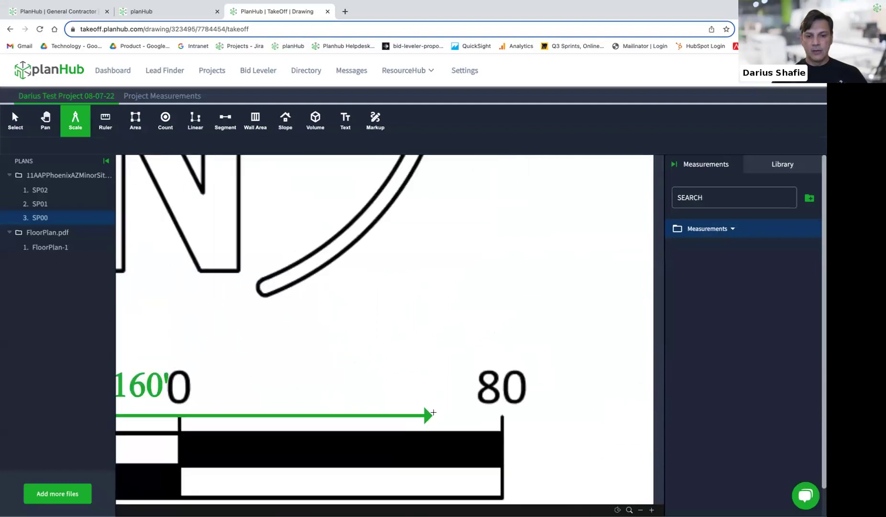
{"action": "scroll", "coordinate": [500, 420], "scroll_direction": "up", "scroll_amount": 3}
{"action": "left_click", "coordinate": [504, 413]}
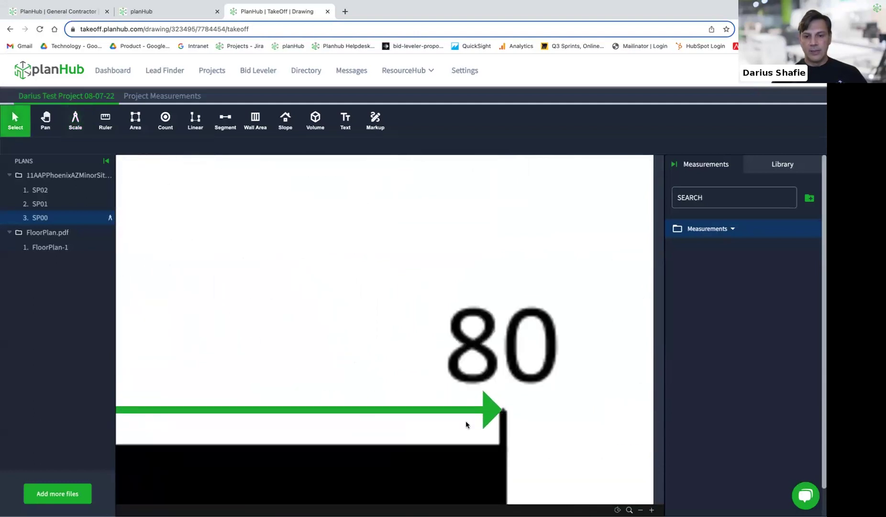
Check the calibrated scale by measuring the whole graphic scale bar between its outer 80 marks with the Ruler
{"action": "scroll", "coordinate": [466, 423], "scroll_direction": "down", "scroll_amount": 5}
{"action": "scroll", "coordinate": [465, 424], "scroll_direction": "down", "scroll_amount": 5}
{"action": "scroll", "coordinate": [287, 409], "scroll_direction": "up", "scroll_amount": 8}
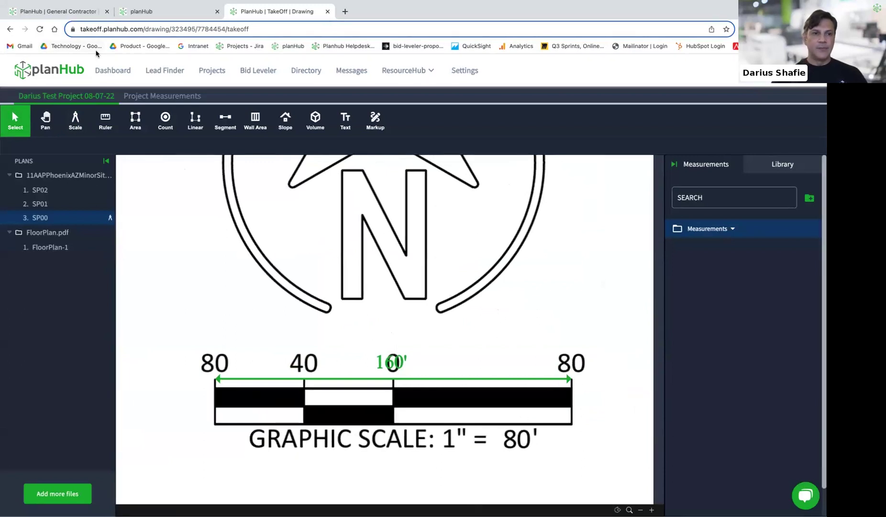
{"action": "left_click", "coordinate": [113, 121]}
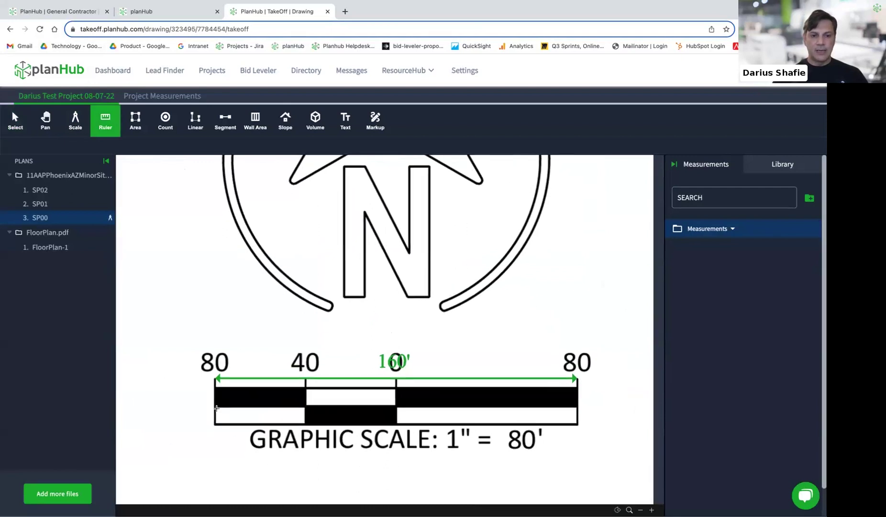
{"action": "scroll", "coordinate": [207, 343], "scroll_direction": "up", "scroll_amount": 3}
{"action": "left_click", "coordinate": [211, 344]}
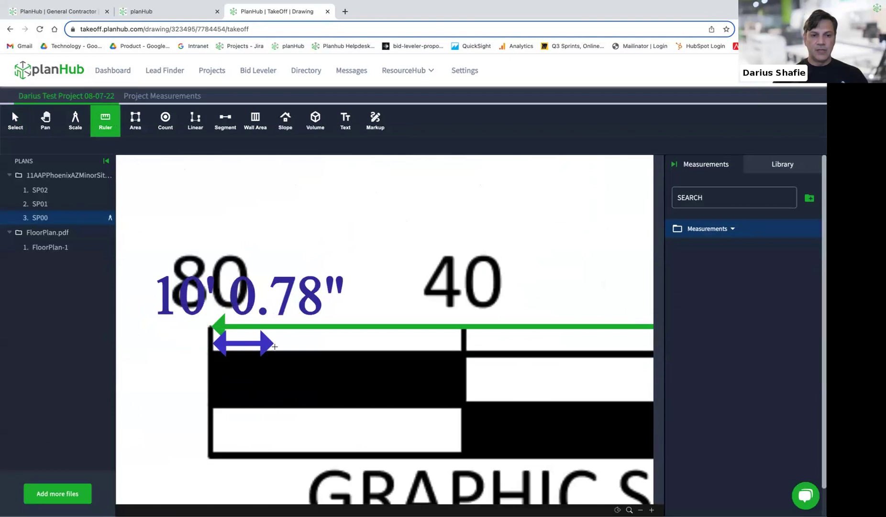
{"action": "scroll", "coordinate": [287, 335], "scroll_direction": "down", "scroll_amount": 5}
{"action": "scroll", "coordinate": [383, 316], "scroll_direction": "up", "scroll_amount": 5}
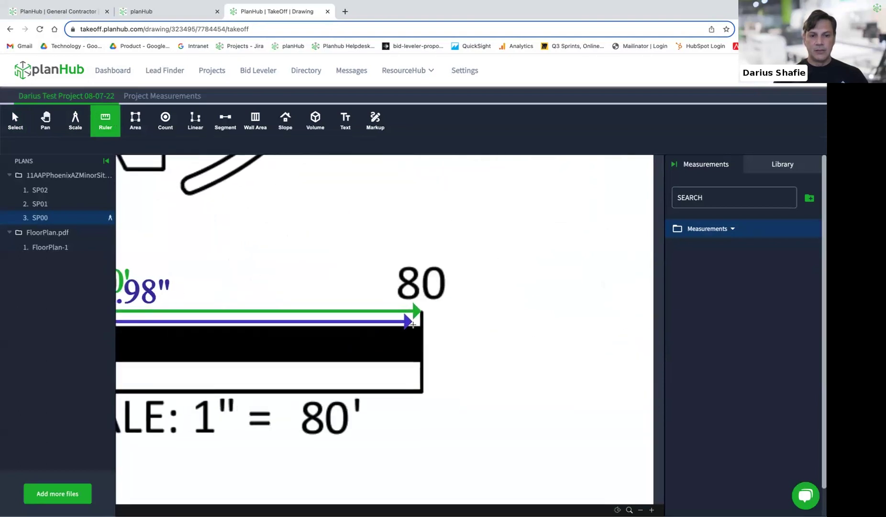
{"action": "scroll", "coordinate": [410, 317], "scroll_direction": "up", "scroll_amount": 2}
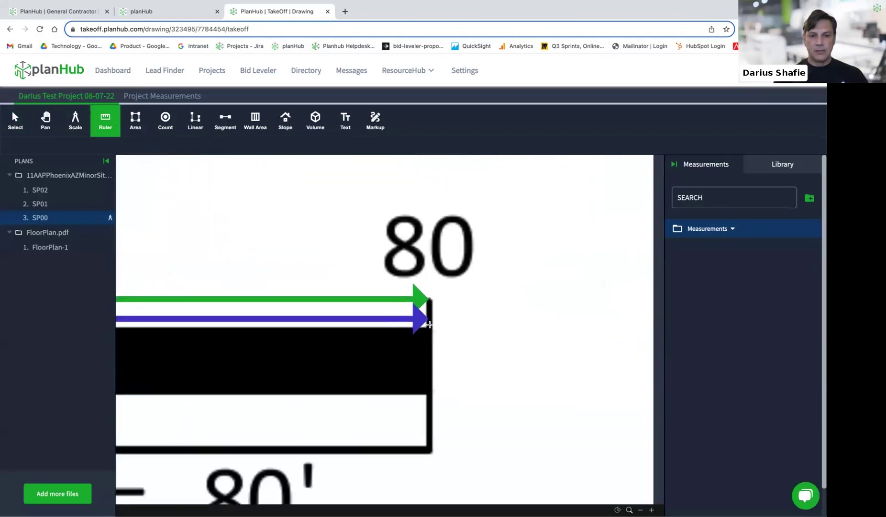
{"action": "left_click", "coordinate": [430, 324]}
{"action": "scroll", "coordinate": [431, 330], "scroll_direction": "down", "scroll_amount": 3}
{"action": "scroll", "coordinate": [206, 325], "scroll_direction": "up", "scroll_amount": 4}
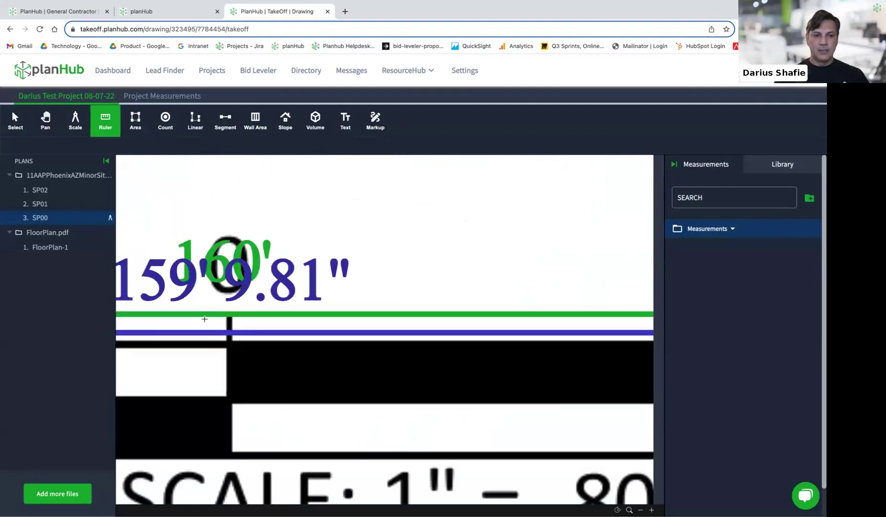
{"action": "scroll", "coordinate": [204, 319], "scroll_direction": "down", "scroll_amount": 1}
{"action": "scroll", "coordinate": [296, 222], "scroll_direction": "left", "scroll_amount": 5}
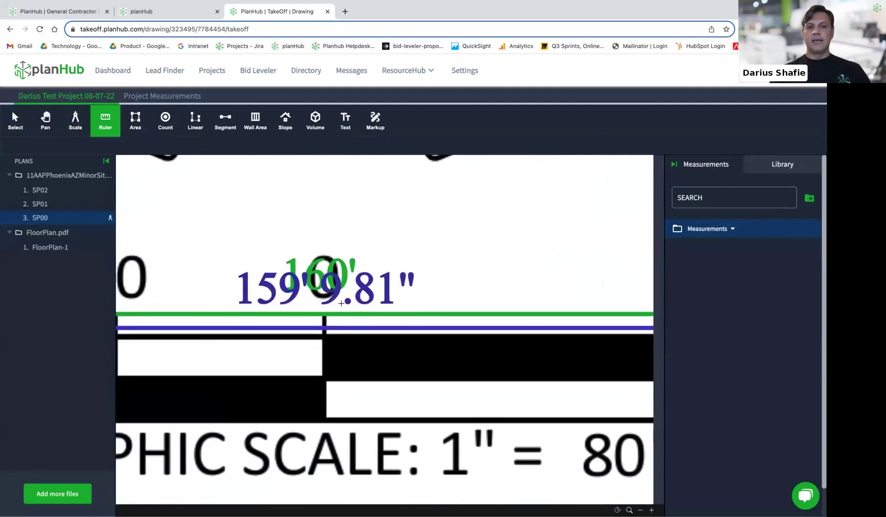
{"action": "scroll", "coordinate": [342, 283], "scroll_direction": "down", "scroll_amount": 5}
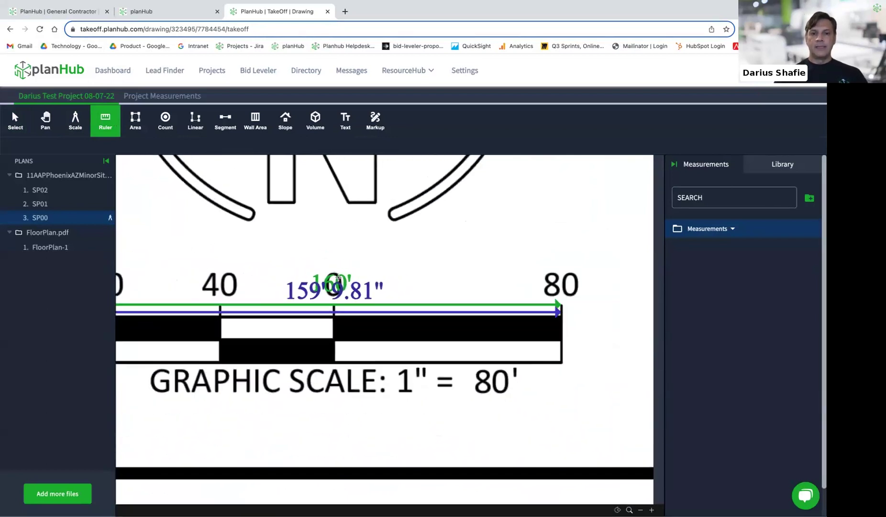
{"action": "left_click_drag", "start_coordinate": [325, 253], "coordinate": [353, 279]}
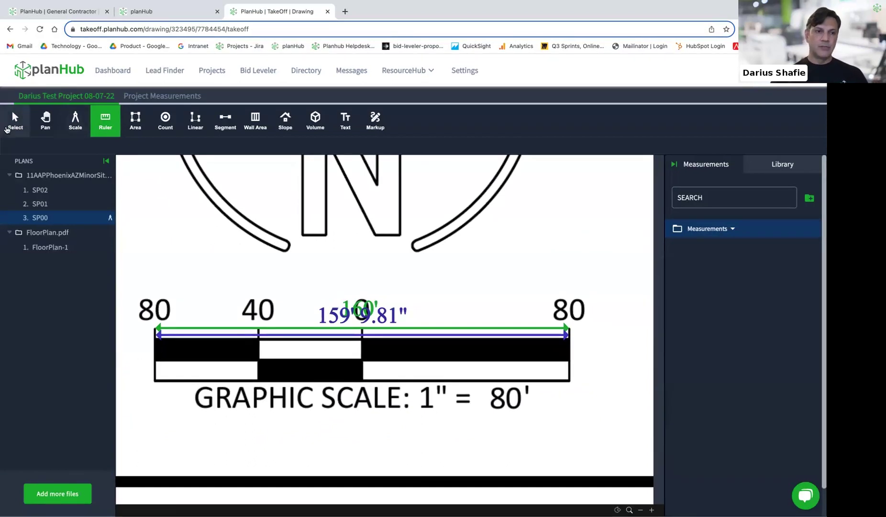
Leave the Ruler and clear its measurement from the graphic scale bar
{"action": "left_click", "coordinate": [10, 126]}
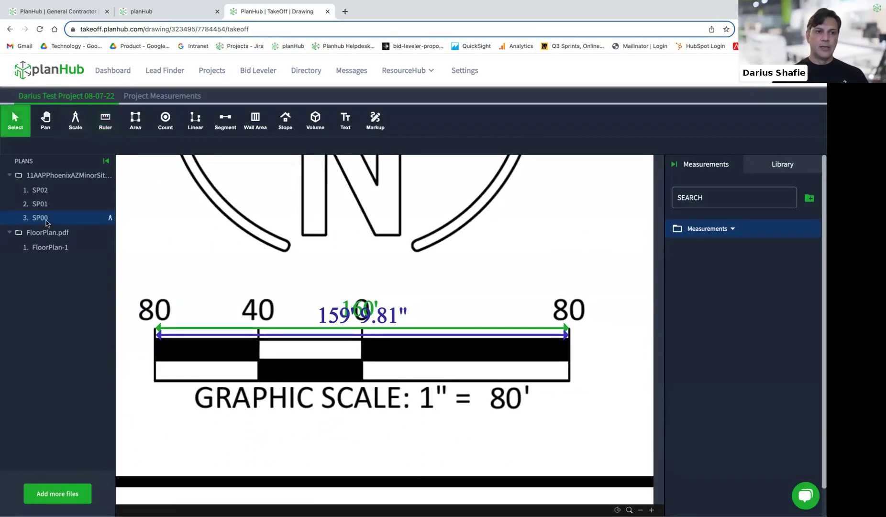
{"action": "left_click", "coordinate": [304, 340]}
{"action": "key", "text": "ctrl+l"}
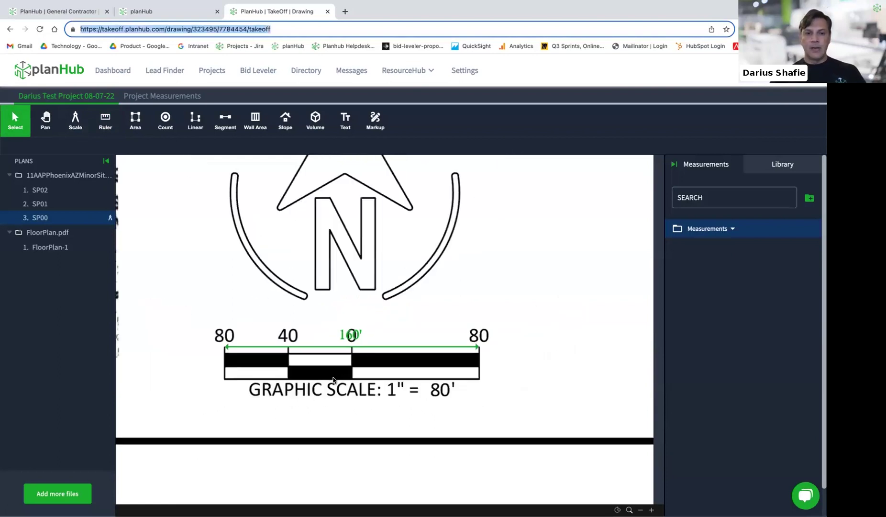
Examine the site plan on sheet SP00, from the whole layout to the Anchor A building and the parking area
{"action": "scroll", "coordinate": [305, 340], "scroll_direction": "down", "scroll_amount": 5}
{"action": "scroll", "coordinate": [327, 366], "scroll_direction": "down", "scroll_amount": 3}
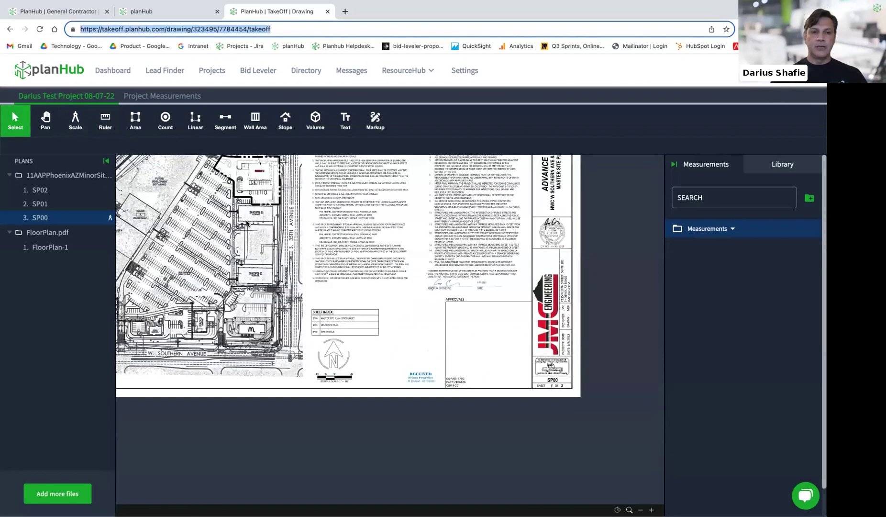
{"action": "scroll", "coordinate": [334, 309], "scroll_direction": "up", "scroll_amount": 3}
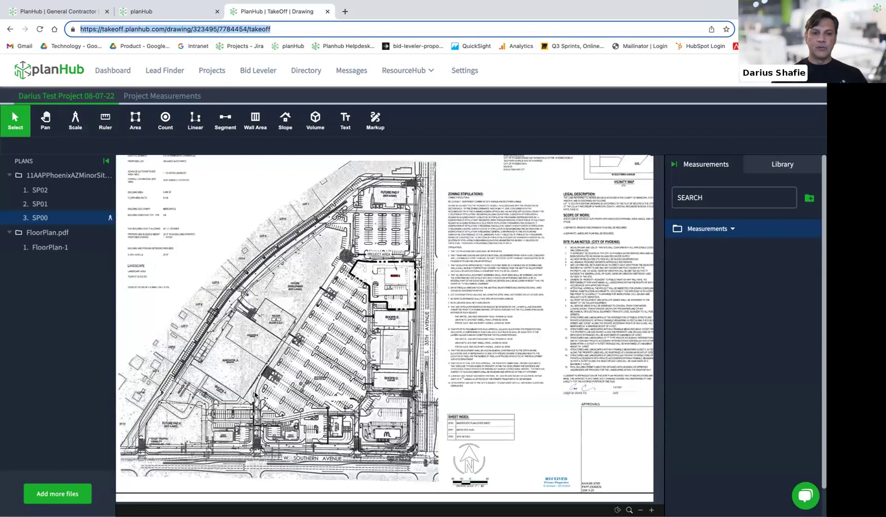
{"action": "scroll", "coordinate": [270, 380], "scroll_direction": "up", "scroll_amount": 3}
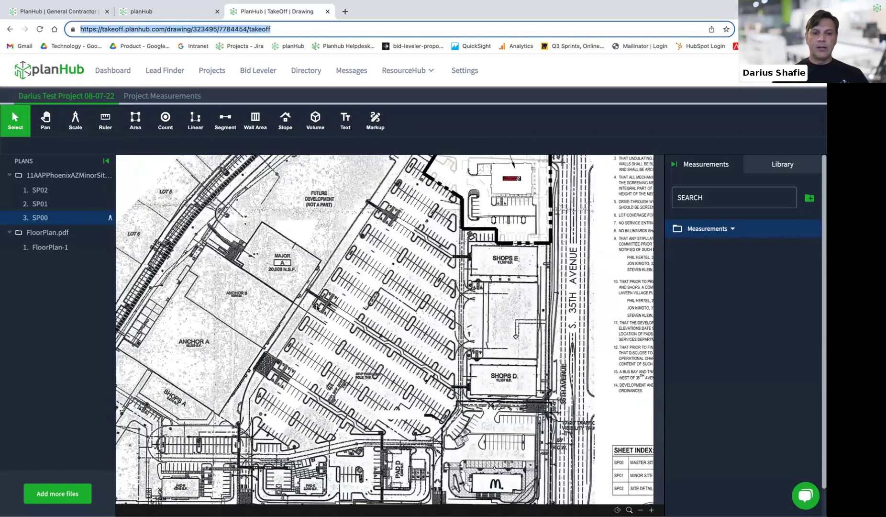
{"action": "scroll", "coordinate": [353, 341], "scroll_direction": "up", "scroll_amount": 3}
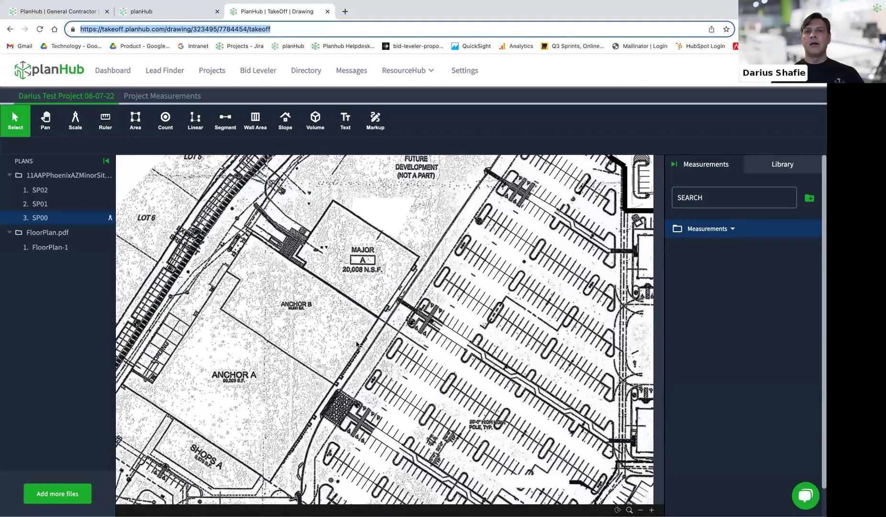
{"action": "scroll", "coordinate": [302, 356], "scroll_direction": "down", "scroll_amount": 2}
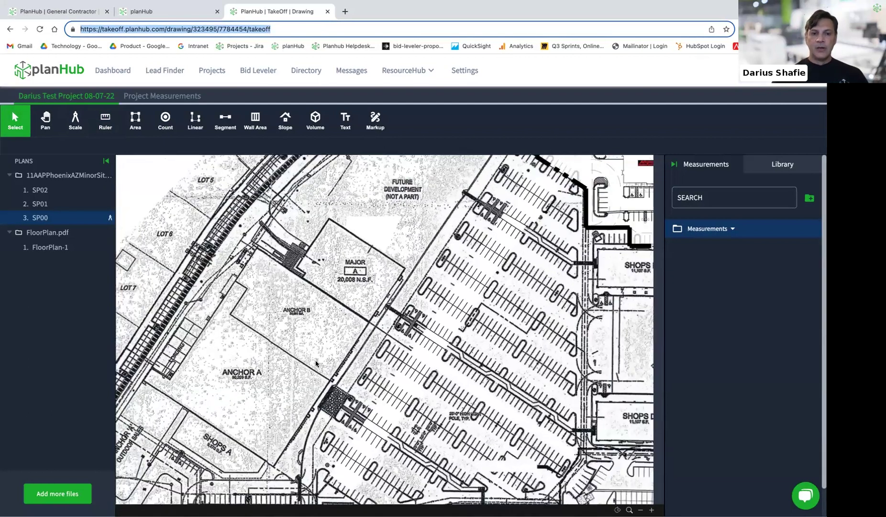
{"action": "scroll", "coordinate": [298, 388], "scroll_direction": "down", "scroll_amount": 3}
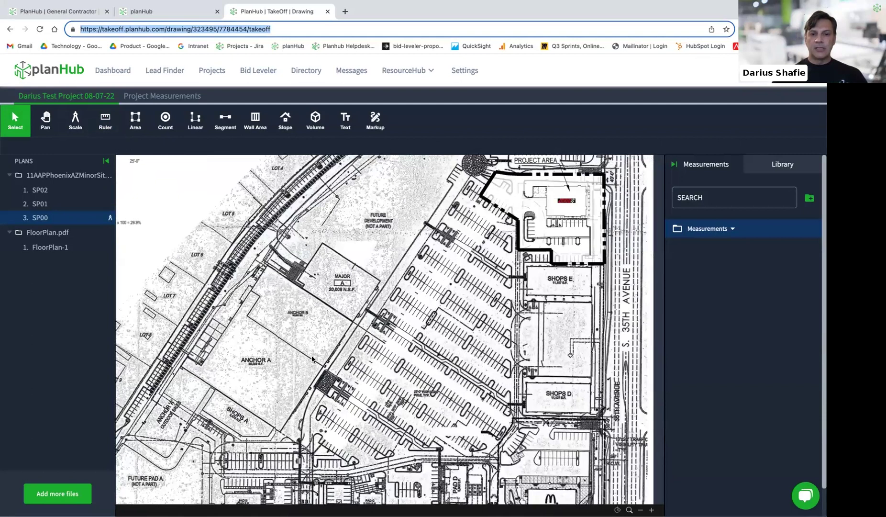
{"action": "scroll", "coordinate": [314, 355], "scroll_direction": "up", "scroll_amount": 2}
{"action": "scroll", "coordinate": [314, 356], "scroll_direction": "down", "scroll_amount": 1}
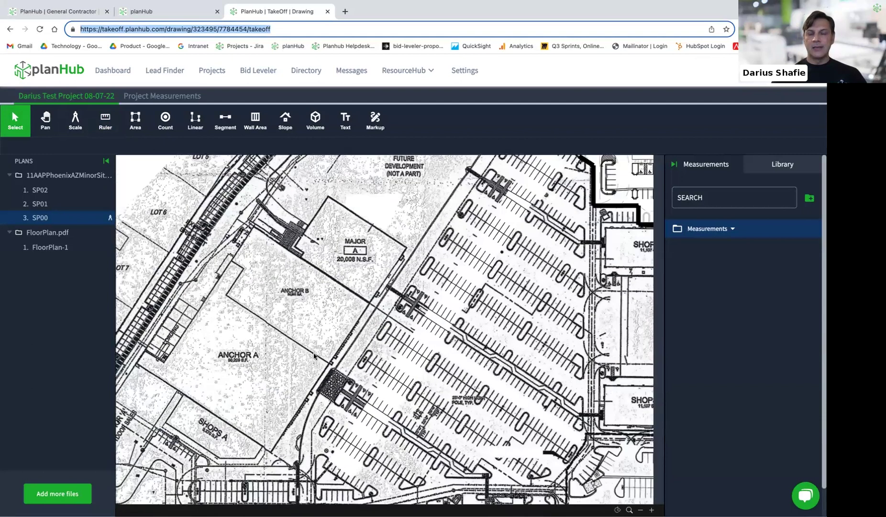
{"action": "scroll", "coordinate": [314, 356], "scroll_direction": "down", "scroll_amount": 1}
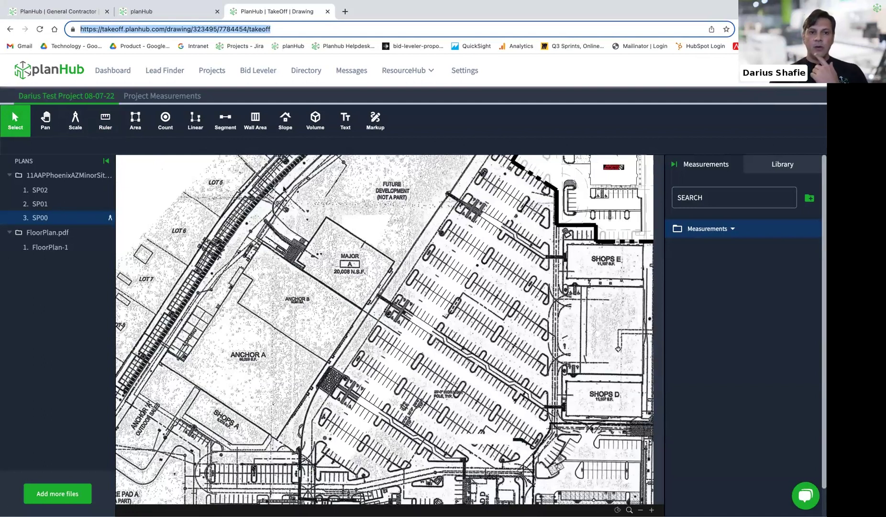
{"action": "scroll", "coordinate": [284, 191], "scroll_direction": "down", "scroll_amount": 2}
{"action": "scroll", "coordinate": [284, 191], "scroll_direction": "down", "scroll_amount": 2}
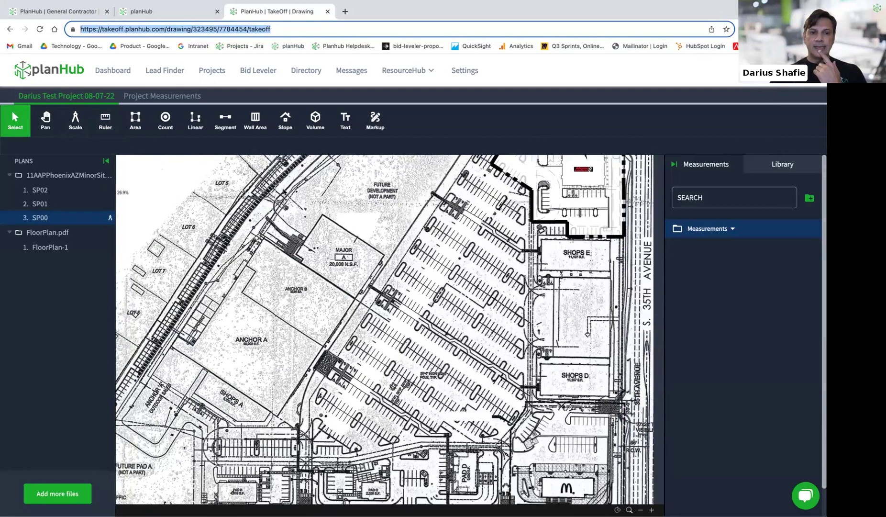
{"action": "scroll", "coordinate": [230, 316], "scroll_direction": "down", "scroll_amount": 3}
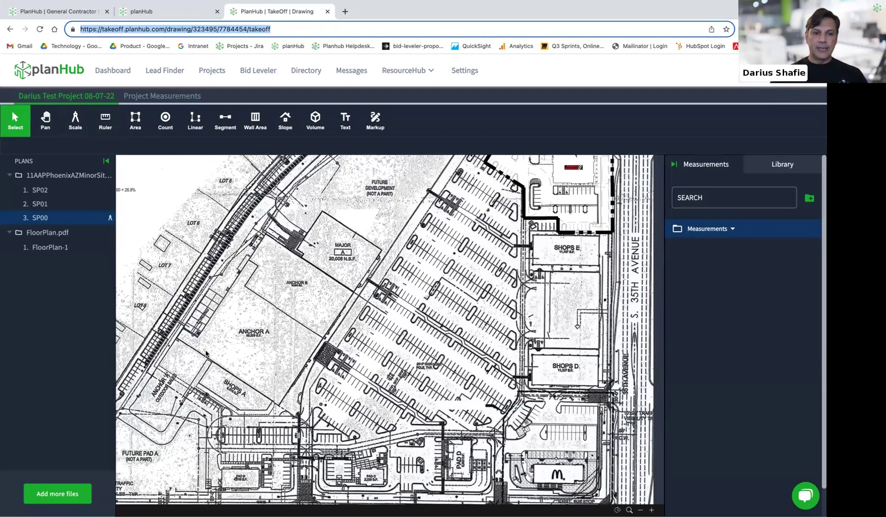
{"action": "scroll", "coordinate": [231, 316], "scroll_direction": "down", "scroll_amount": 3}
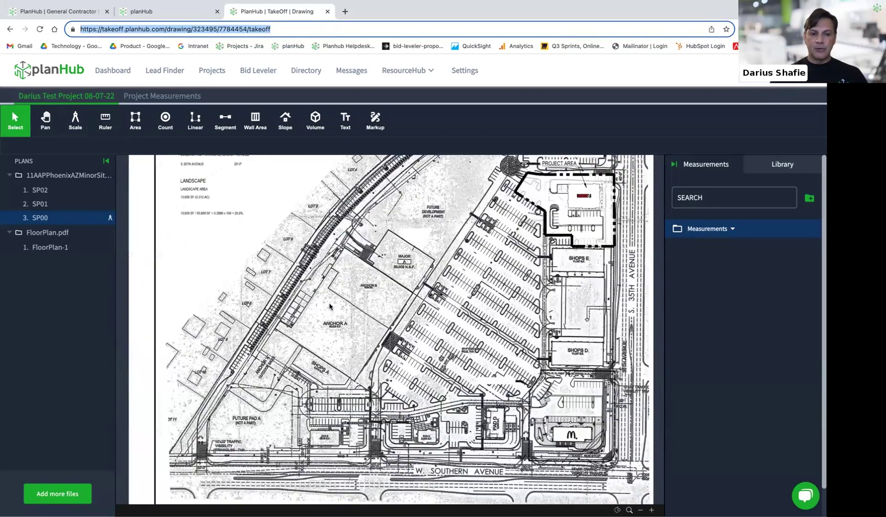
{"action": "left_click_drag", "start_coordinate": [364, 325], "coordinate": [295, 412]}
{"action": "scroll", "coordinate": [287, 414], "scroll_direction": "up", "scroll_amount": 4}
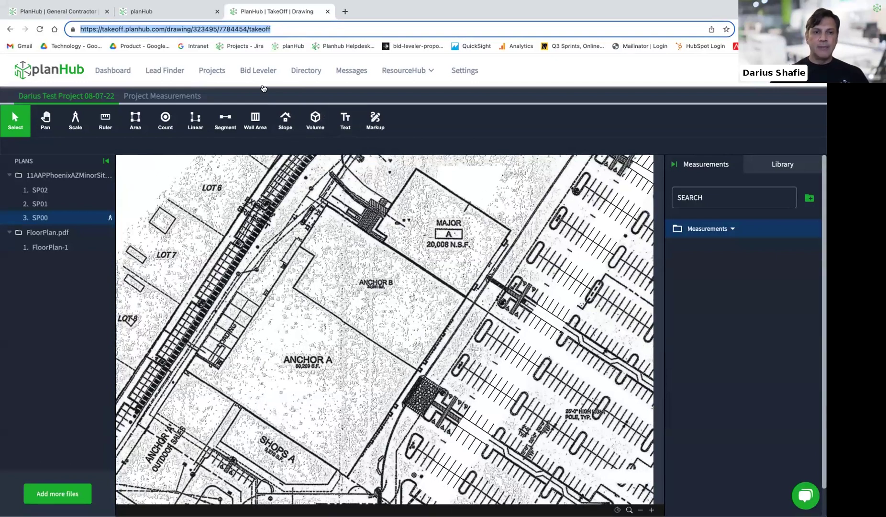
Set up a linear Volume measurement with a depth of 24 inches and enter its width in inches
{"action": "left_click", "coordinate": [316, 122]}
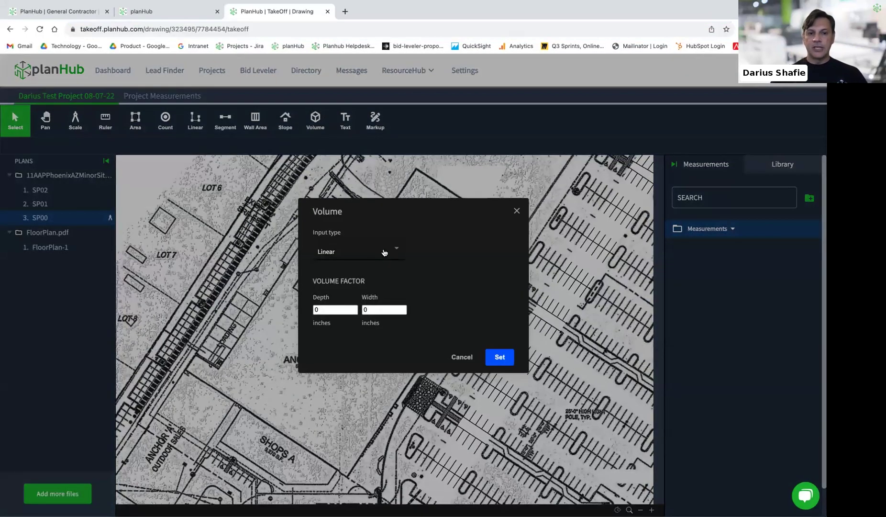
{"action": "left_click", "coordinate": [335, 310]}
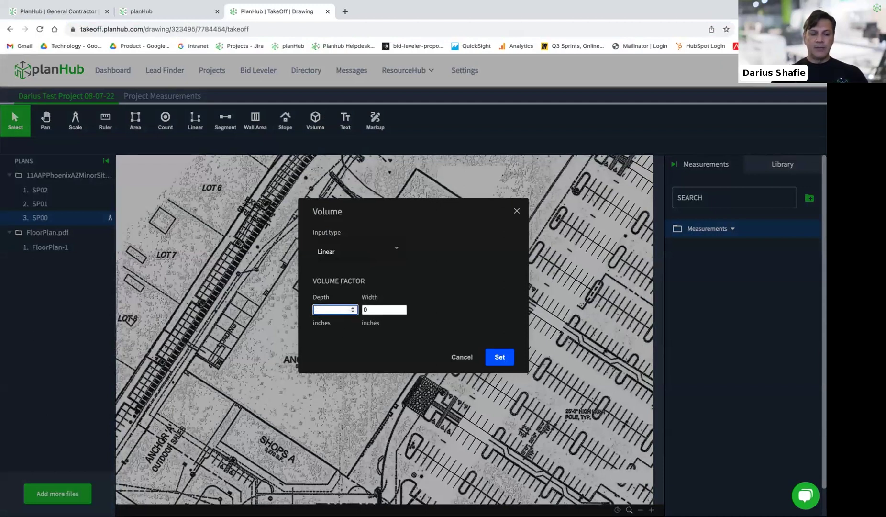
{"action": "type", "text": "24"}
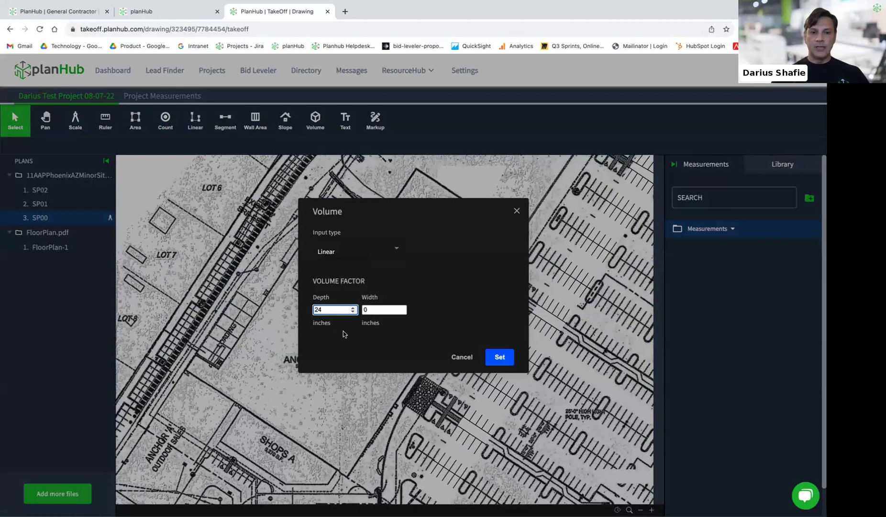
{"action": "left_click", "coordinate": [386, 310]}
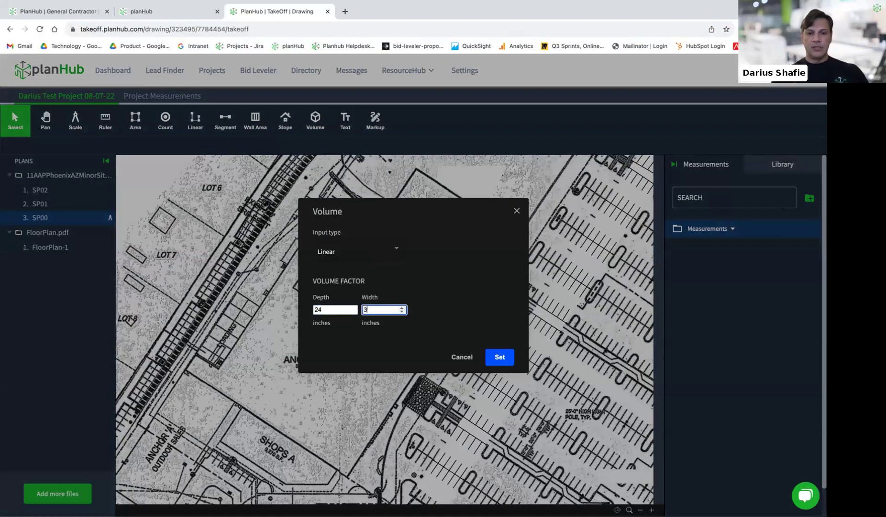
{"action": "left_click", "coordinate": [500, 363]}
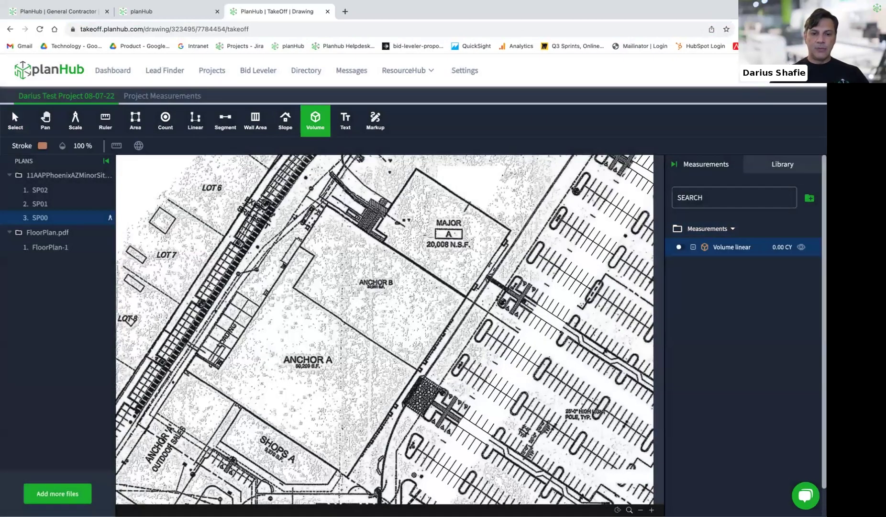
Draw the volume line, about 42 CY, across Anchor A from the Shops A wall to the Anchor B boundary
{"action": "scroll", "coordinate": [340, 476], "scroll_direction": "up", "scroll_amount": 4}
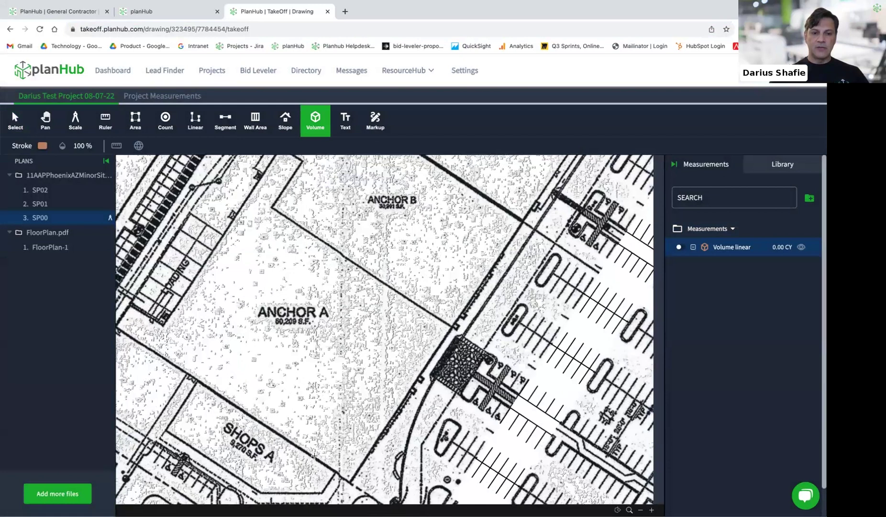
{"action": "left_click", "coordinate": [314, 457]}
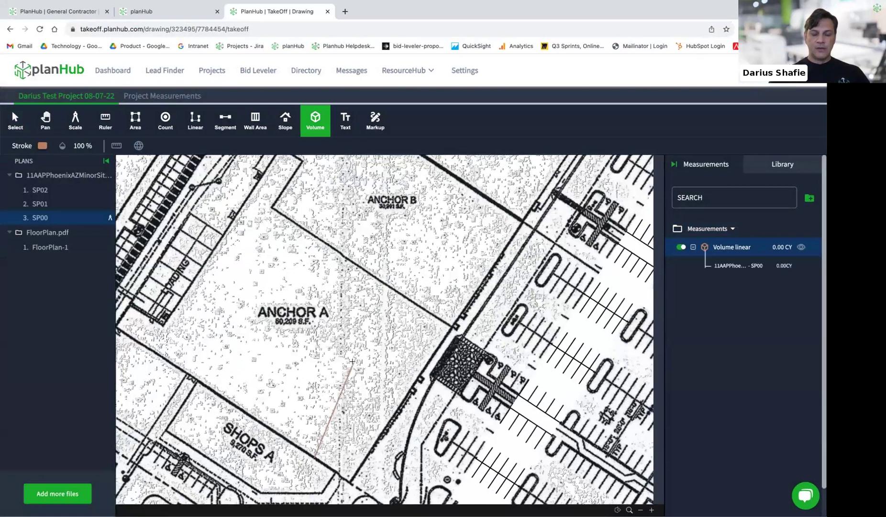
{"action": "scroll", "coordinate": [381, 357], "scroll_direction": "down", "scroll_amount": 5}
{"action": "scroll", "coordinate": [352, 348], "scroll_direction": "up", "scroll_amount": 6}
{"action": "scroll", "coordinate": [352, 349], "scroll_direction": "down", "scroll_amount": 4}
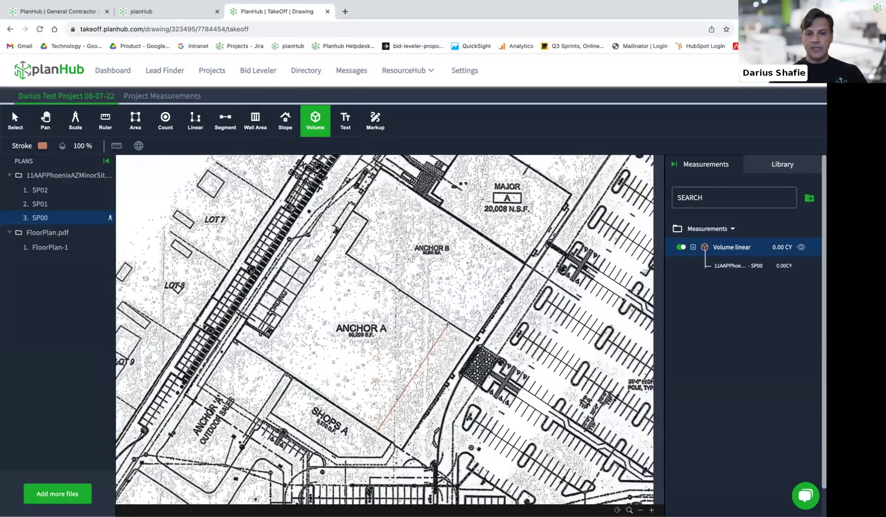
{"action": "scroll", "coordinate": [448, 321], "scroll_direction": "up", "scroll_amount": 3}
{"action": "left_click", "coordinate": [450, 321]}
{"action": "key", "text": "Escape"}
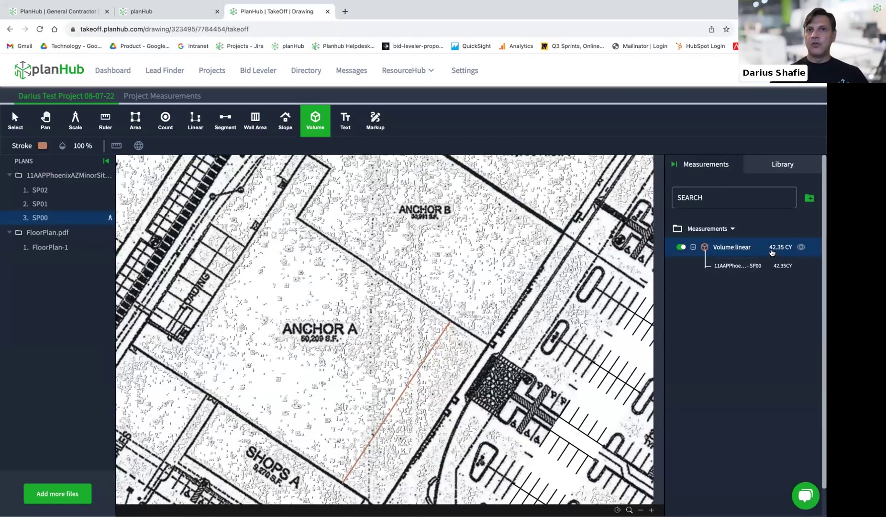
Rename the linear volume measurement as Trench
{"action": "right_click", "coordinate": [728, 255]}
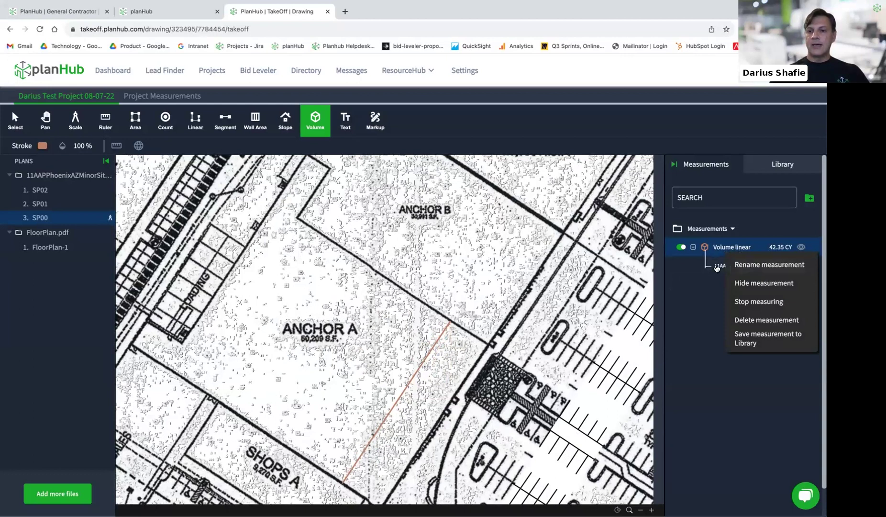
{"action": "left_click", "coordinate": [754, 265]}
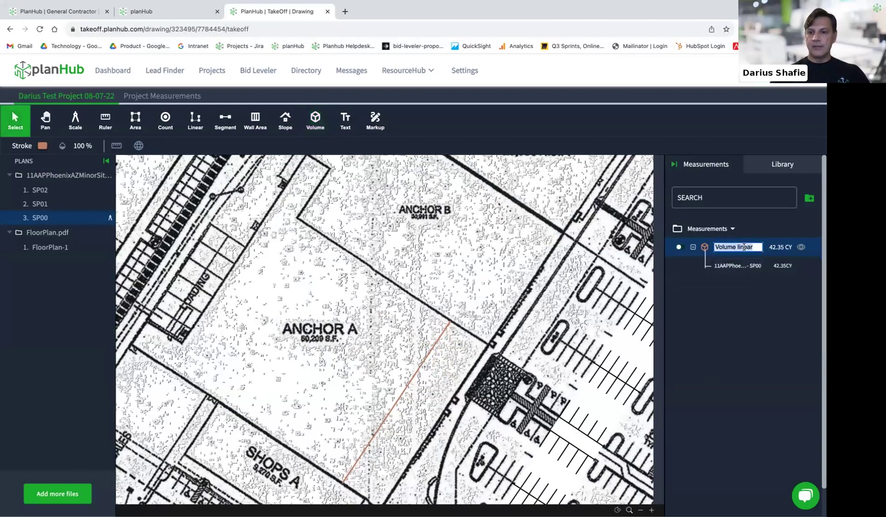
{"action": "type", "text": "Tt"}
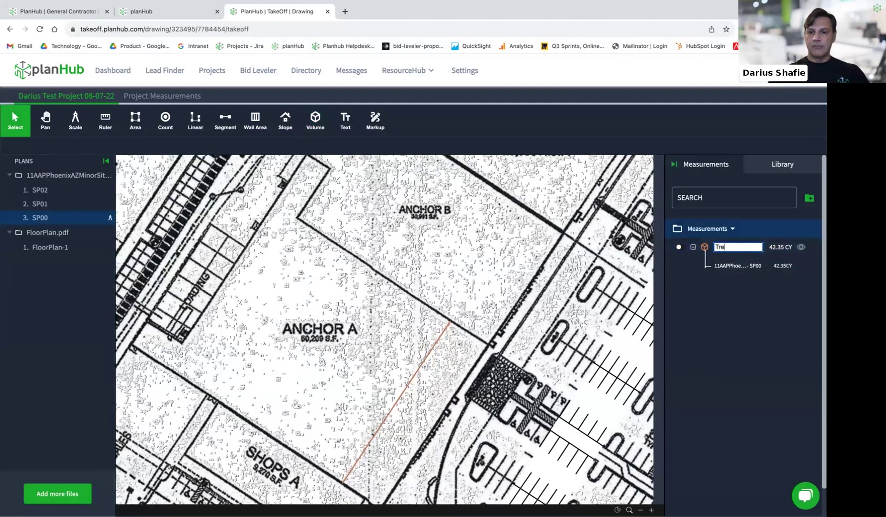
{"action": "key", "text": "Return"}
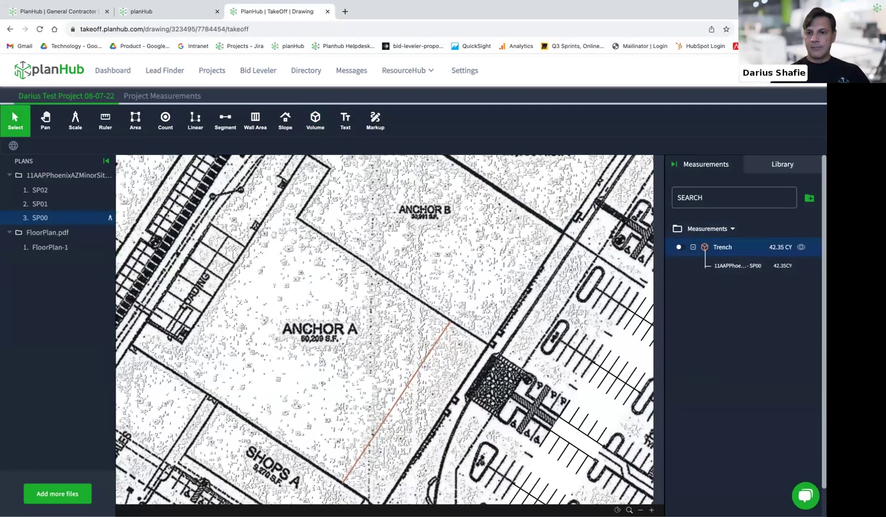
Review Trench in the project measurements summary, follow its location link to sheet SP00, and inspect its line across Anchor A
{"action": "left_click", "coordinate": [163, 98]}
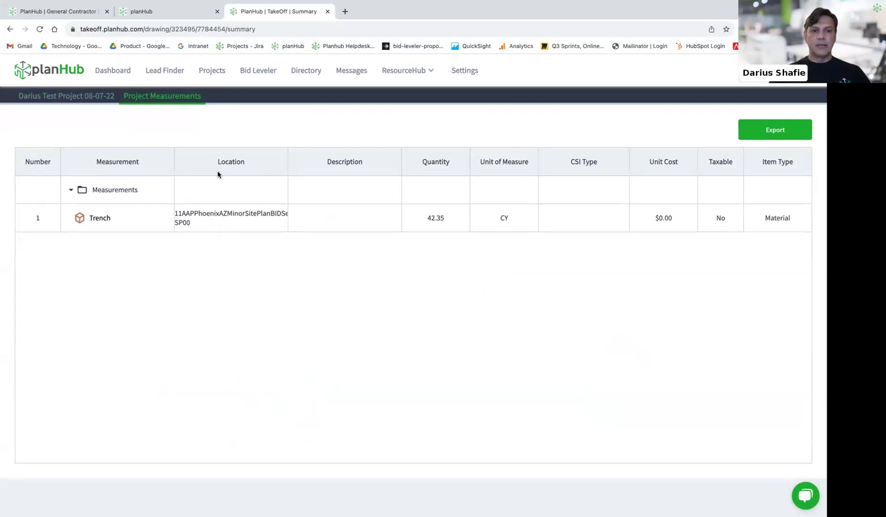
{"action": "left_click", "coordinate": [266, 219]}
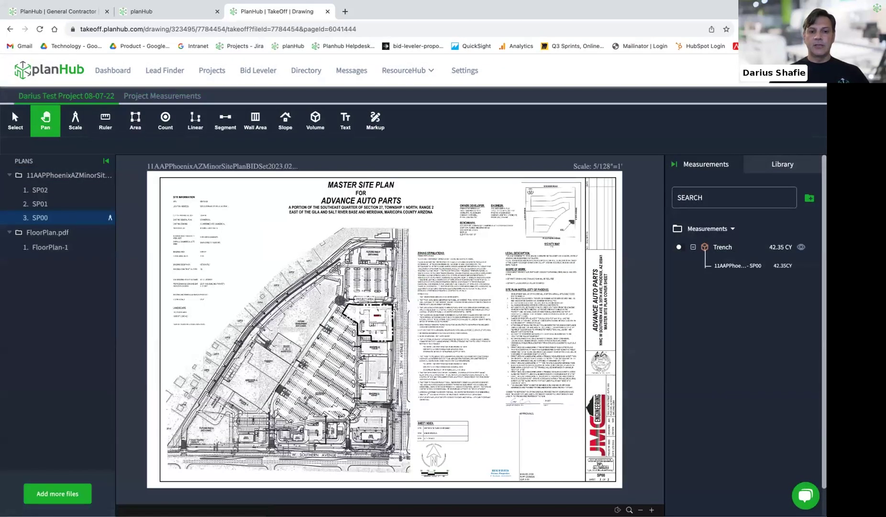
{"action": "scroll", "coordinate": [251, 396], "scroll_direction": "up", "scroll_amount": 3}
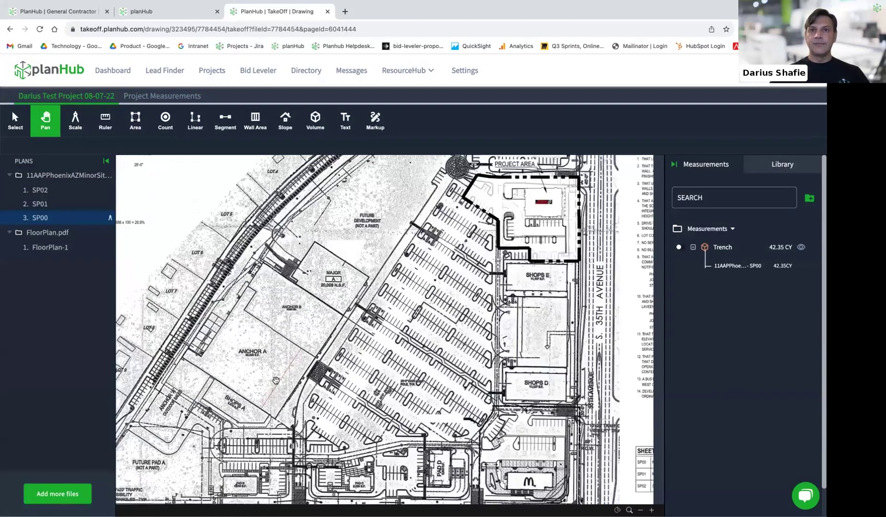
{"action": "scroll", "coordinate": [276, 380], "scroll_direction": "up", "scroll_amount": 3}
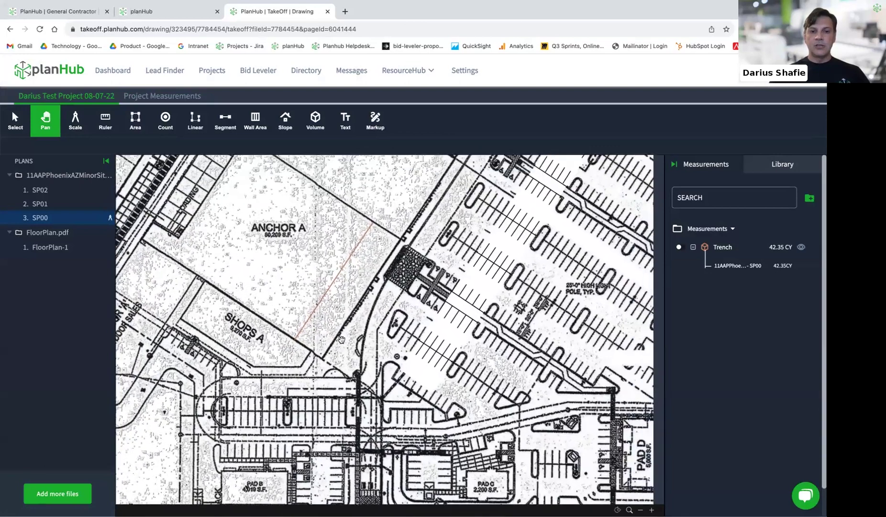
{"action": "left_click_drag", "start_coordinate": [341, 339], "coordinate": [335, 436]}
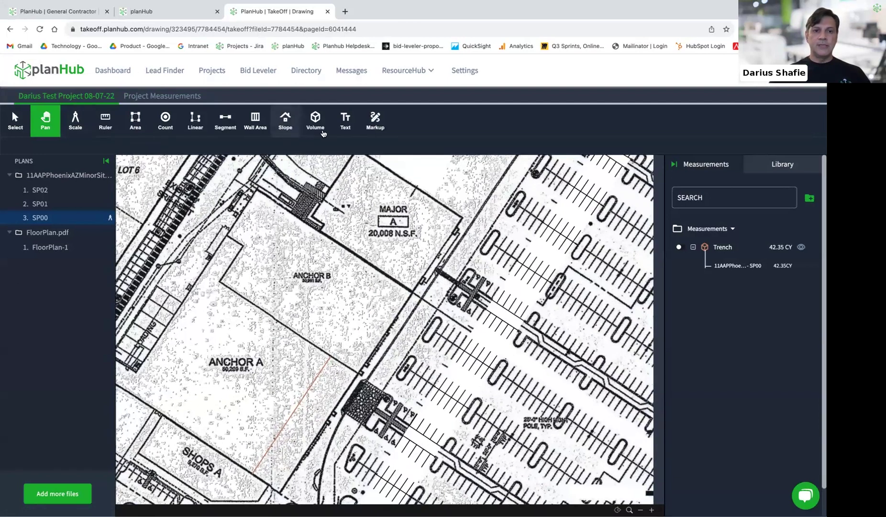
Set up a new Volume measurement with the Area input type and enter its depth in inches
{"action": "left_click", "coordinate": [319, 128]}
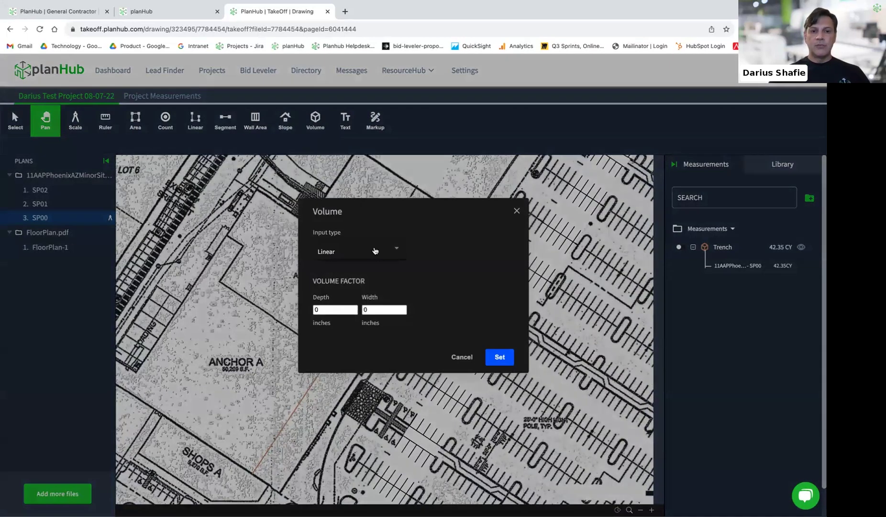
{"action": "left_click", "coordinate": [376, 250]}
{"action": "left_click", "coordinate": [348, 235]}
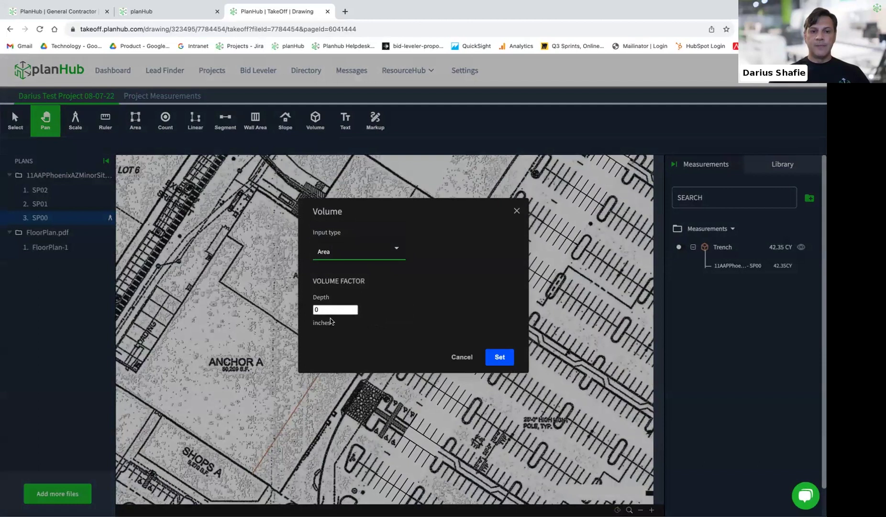
{"action": "left_click", "coordinate": [316, 310]}
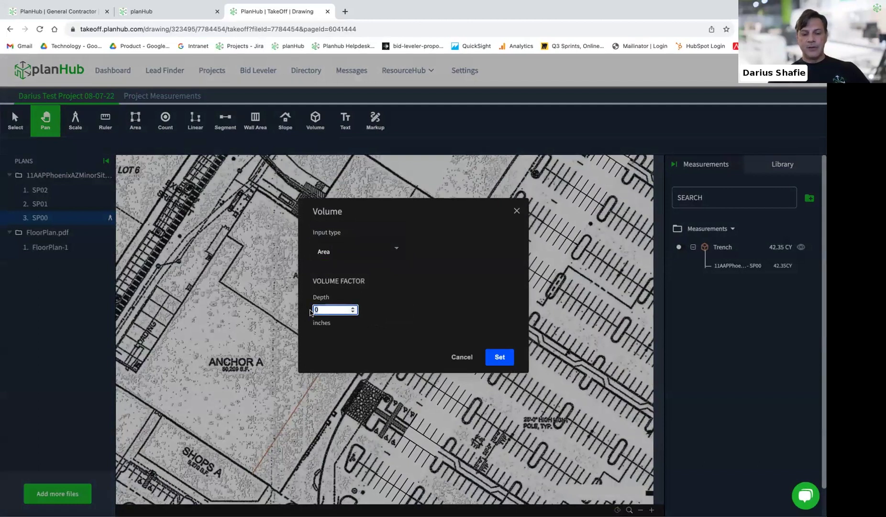
{"action": "left_click", "coordinate": [499, 357]}
Trace the outline of the Anchor B building corner by corner as a closed volume area of about 388 CY
{"action": "scroll", "coordinate": [253, 194], "scroll_direction": "up", "scroll_amount": 3}
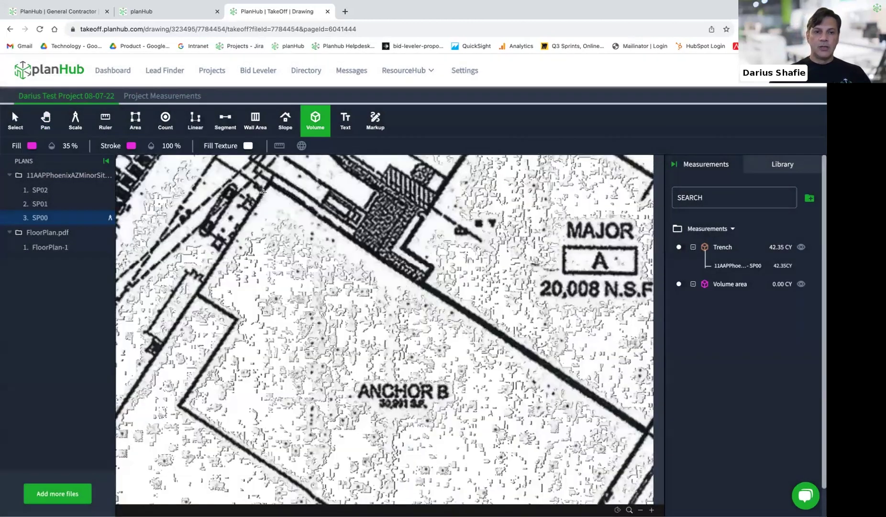
{"action": "left_click", "coordinate": [271, 182]}
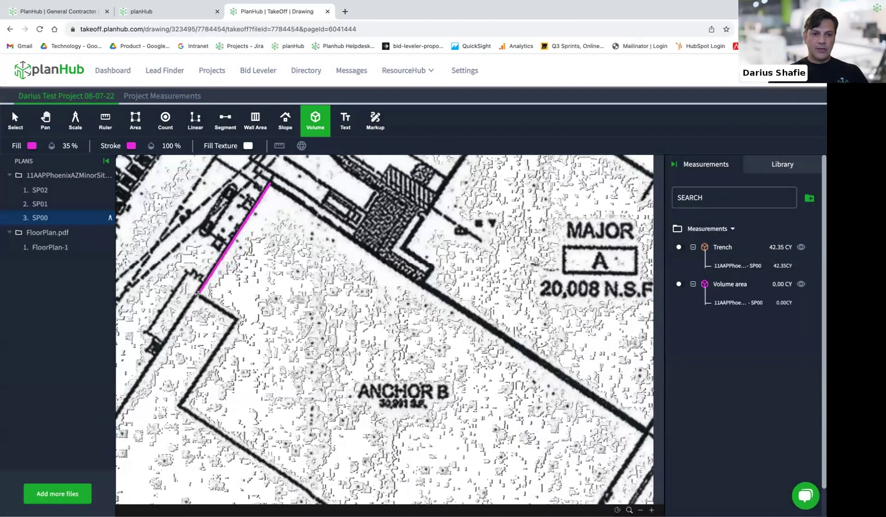
{"action": "left_click", "coordinate": [198, 295]}
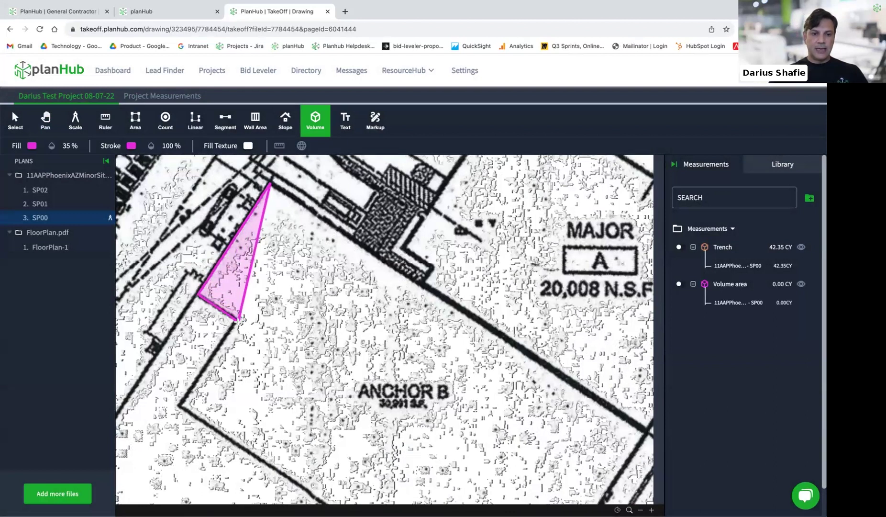
{"action": "left_click", "coordinate": [238, 320]}
{"action": "left_click", "coordinate": [180, 407]}
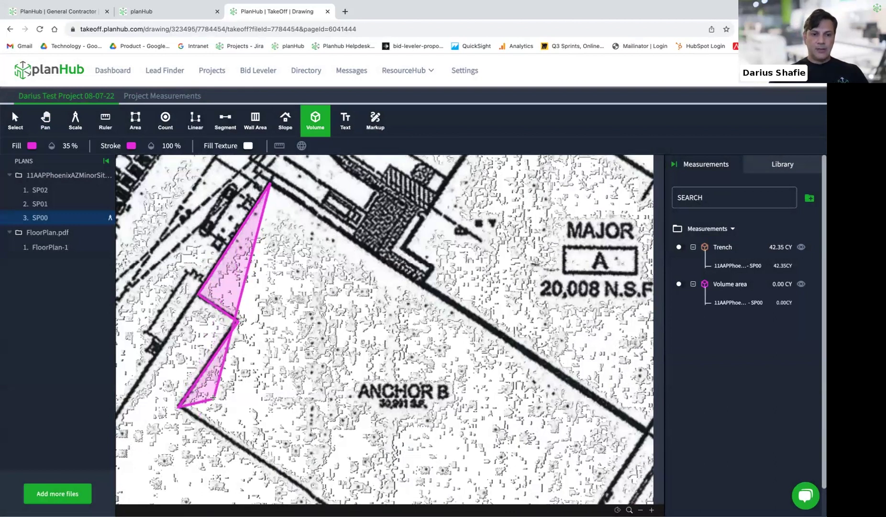
{"action": "scroll", "coordinate": [218, 404], "scroll_direction": "down", "scroll_amount": 10}
{"action": "scroll", "coordinate": [229, 411], "scroll_direction": "up", "scroll_amount": 4}
{"action": "scroll", "coordinate": [242, 362], "scroll_direction": "up", "scroll_amount": 5}
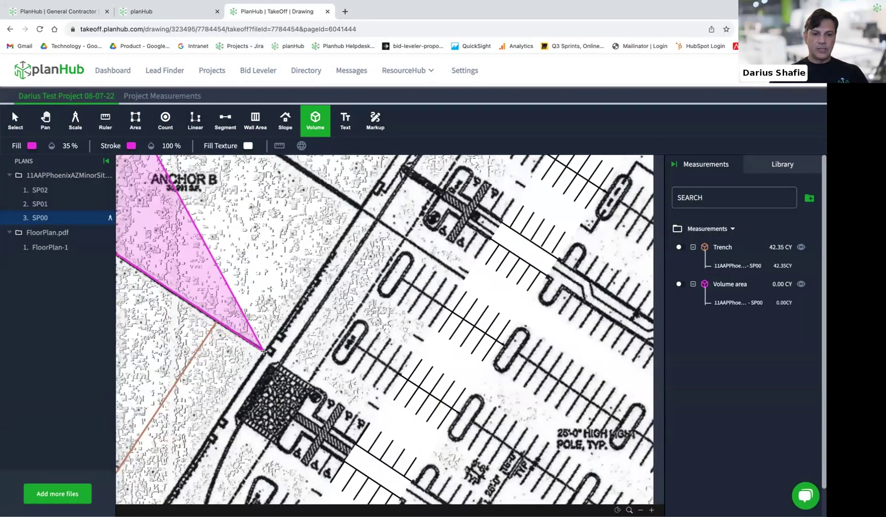
{"action": "left_click", "coordinate": [361, 209]}
{"action": "scroll", "coordinate": [428, 273], "scroll_direction": "down", "scroll_amount": 8}
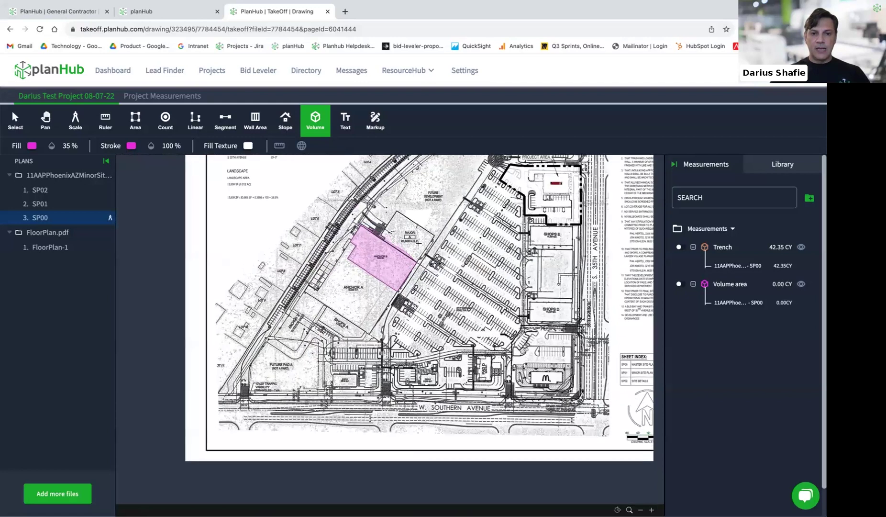
{"action": "scroll", "coordinate": [421, 244], "scroll_direction": "up", "scroll_amount": 4}
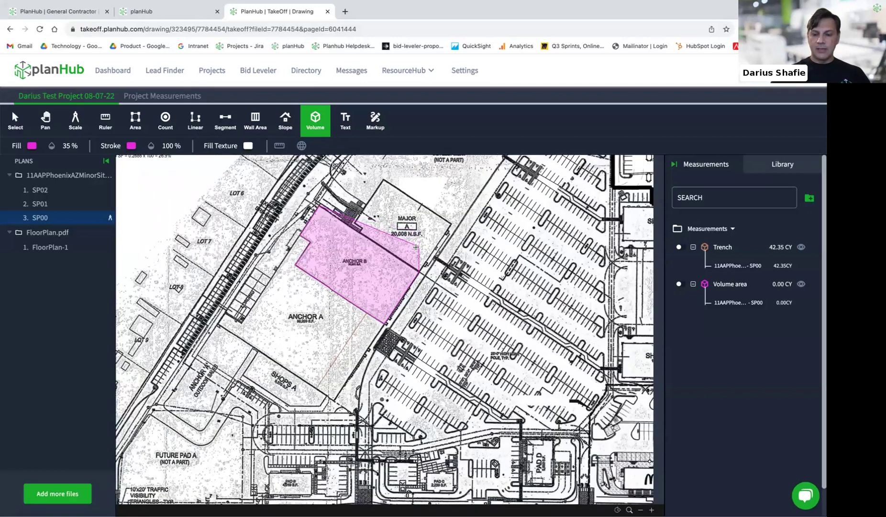
{"action": "double_click", "coordinate": [416, 247]}
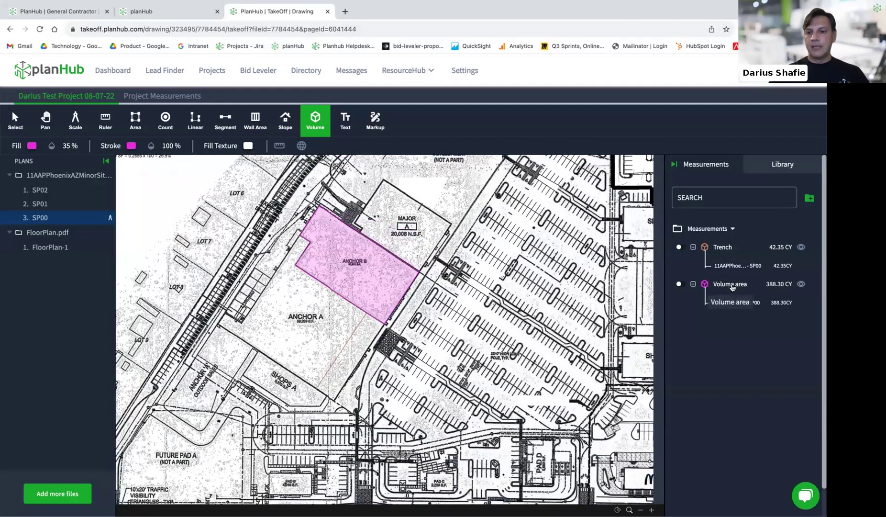
Rename the area volume measurement as Slab1
{"action": "right_click", "coordinate": [733, 288]}
{"action": "left_click", "coordinate": [748, 296]}
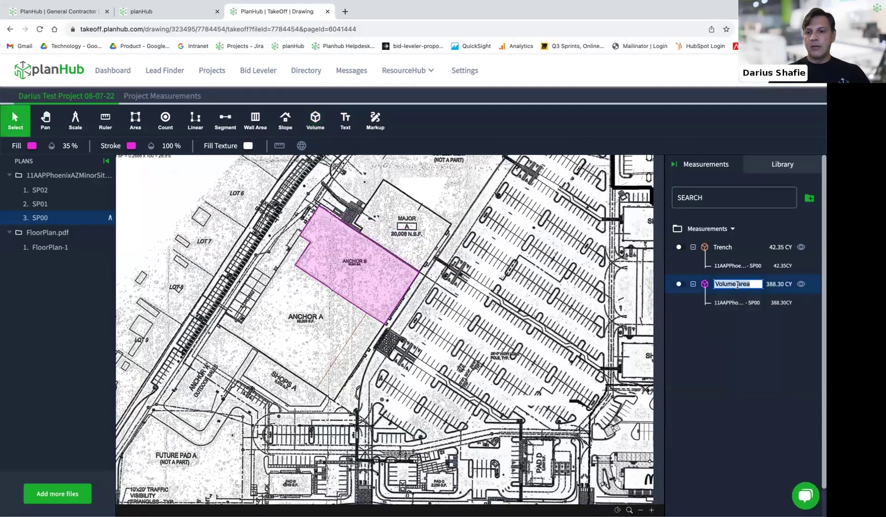
{"action": "type", "text": "Slav"}
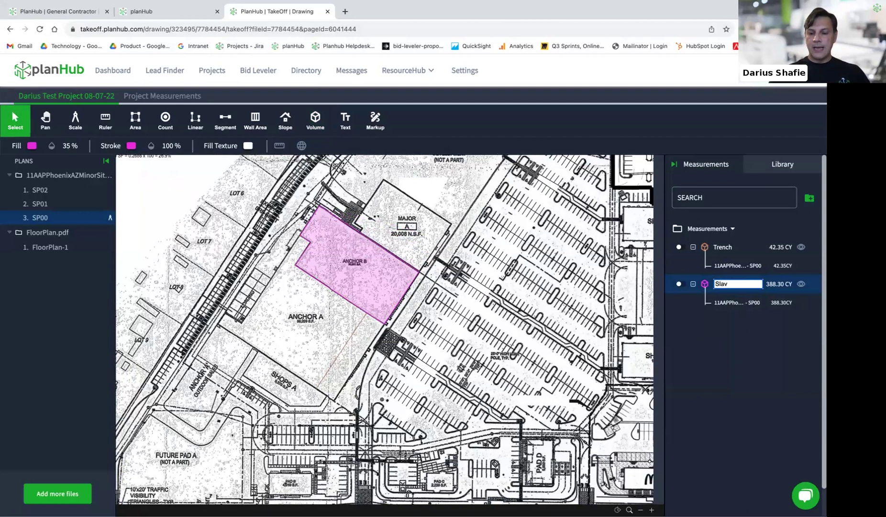
{"action": "key", "text": "BackSpace"}
{"action": "type", "text": "b1"}
{"action": "key", "text": "Return"}
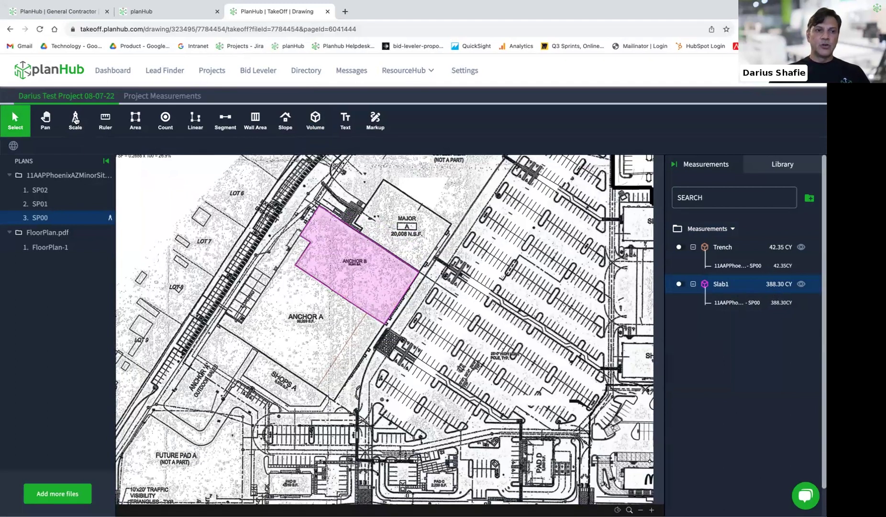
Change the fill of the Slab1 shape on Anchor B to dark crimson with 9% opacity
{"action": "left_click", "coordinate": [340, 257]}
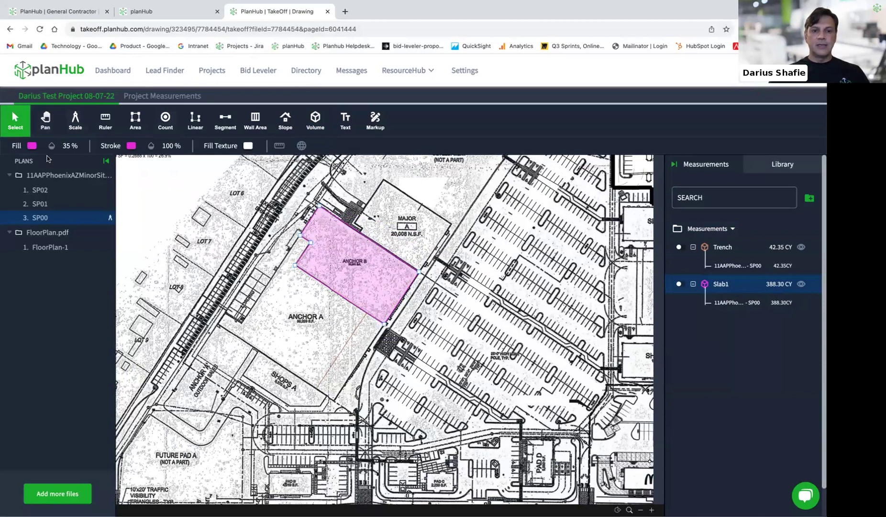
{"action": "left_click", "coordinate": [35, 148]}
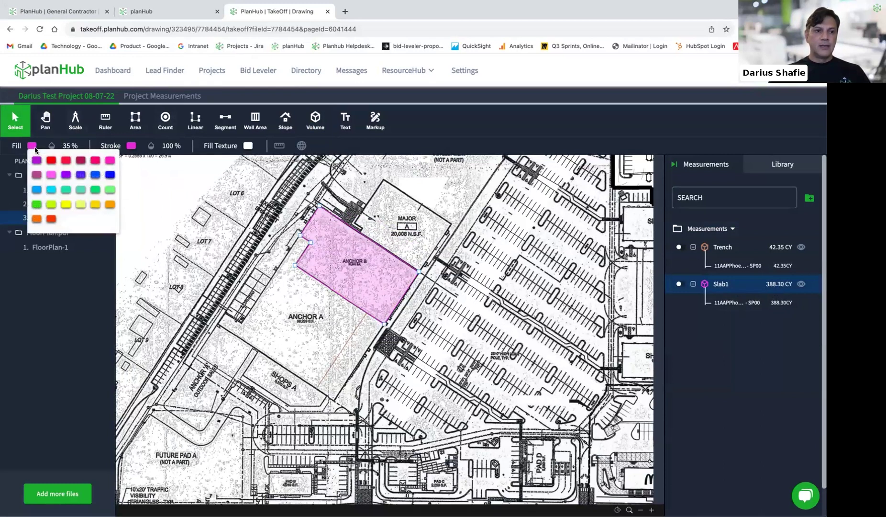
{"action": "left_click", "coordinate": [80, 161]}
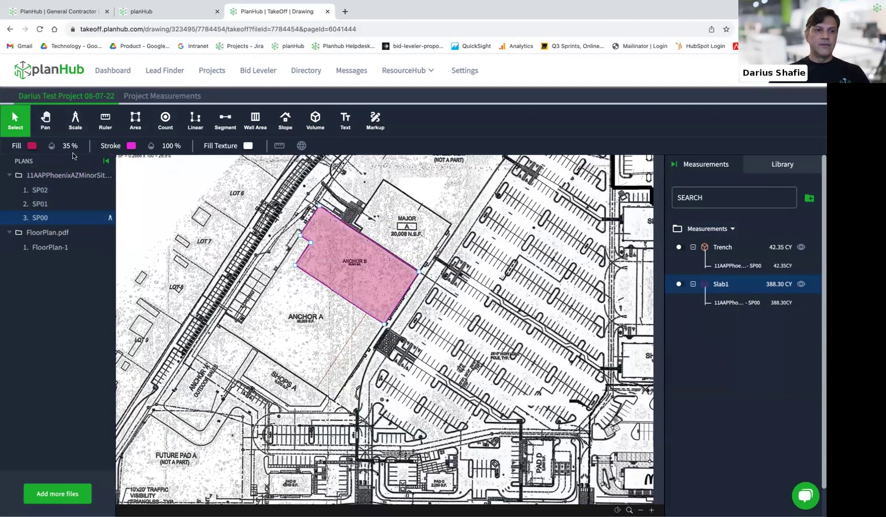
{"action": "left_click", "coordinate": [51, 145]}
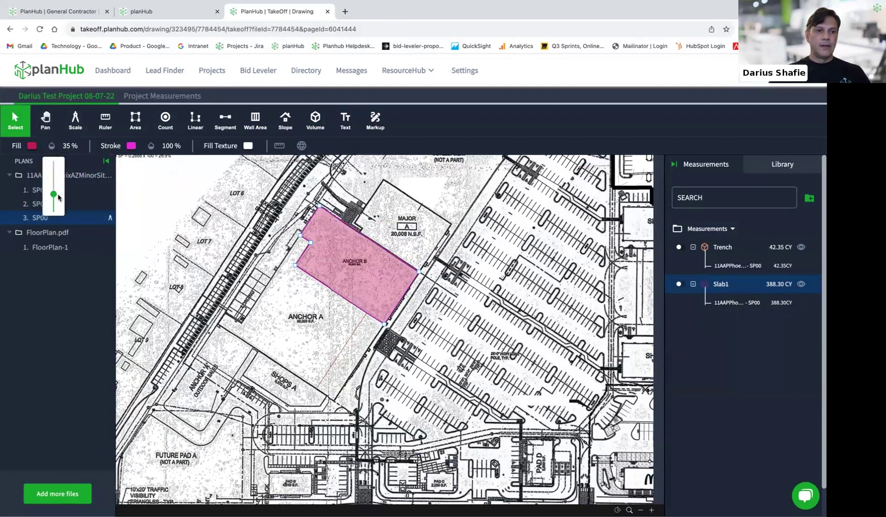
{"action": "mouse_move", "coordinate": [54, 194]}
{"action": "left_mouse_down"}
{"action": "mouse_move", "coordinate": [45, 199]}
{"action": "mouse_move", "coordinate": [44, 161]}
{"action": "mouse_move", "coordinate": [52, 209]}
{"action": "left_mouse_up"}
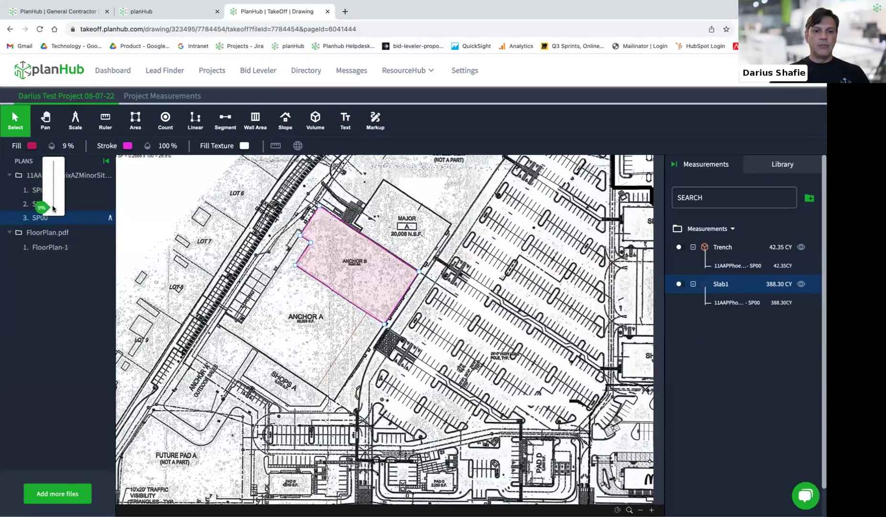
Change the Slab1 outline stroke to yellow with 56% opacity
{"action": "left_click", "coordinate": [127, 146]}
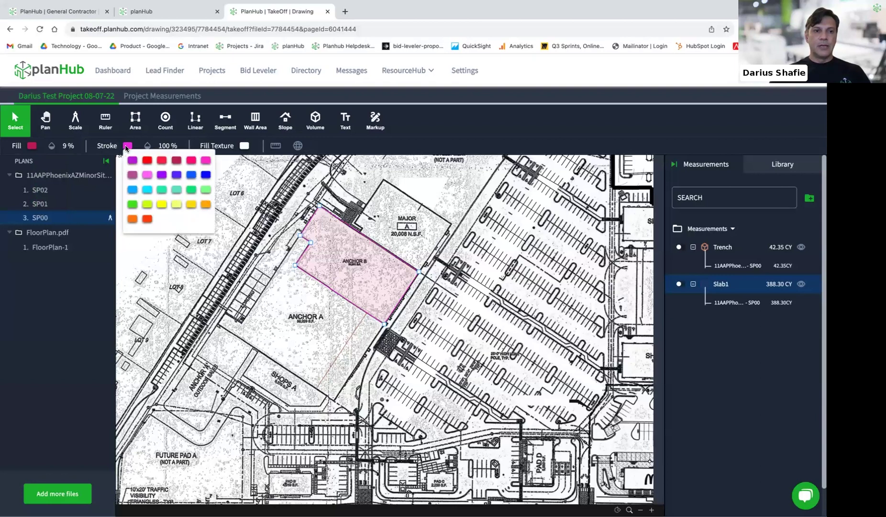
{"action": "left_click", "coordinate": [163, 206]}
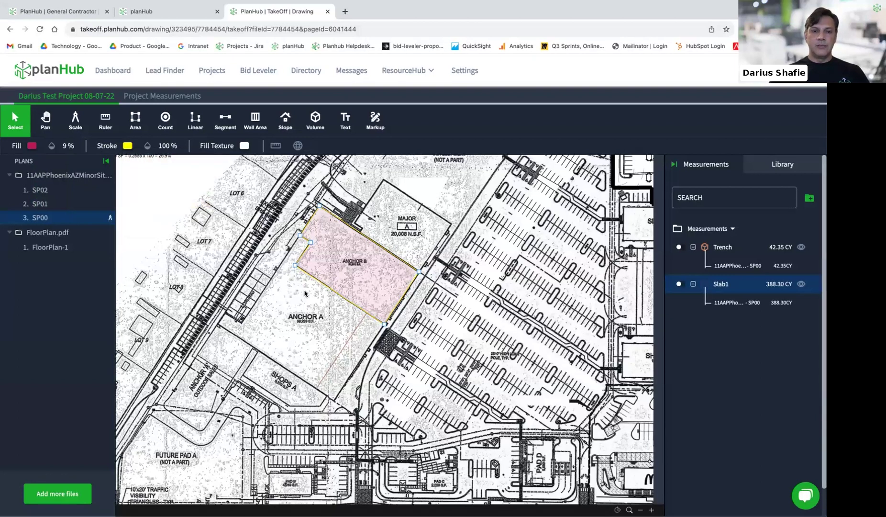
{"action": "scroll", "coordinate": [305, 293], "scroll_direction": "up", "scroll_amount": 10}
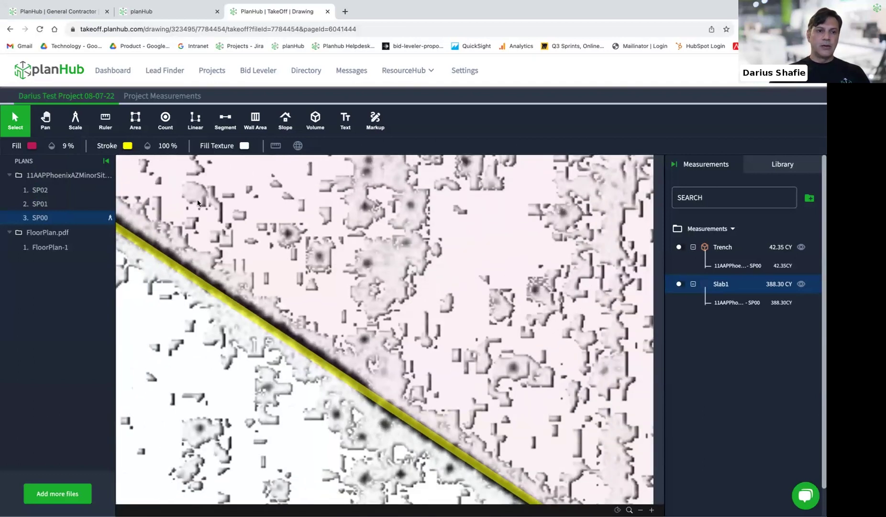
{"action": "left_click", "coordinate": [147, 145]}
{"action": "mouse_move", "coordinate": [153, 172]}
{"action": "left_mouse_down"}
{"action": "mouse_move", "coordinate": [153, 197]}
{"action": "mouse_move", "coordinate": [138, 184]}
{"action": "left_mouse_up"}
{"action": "scroll", "coordinate": [252, 223], "scroll_direction": "down", "scroll_amount": 1}
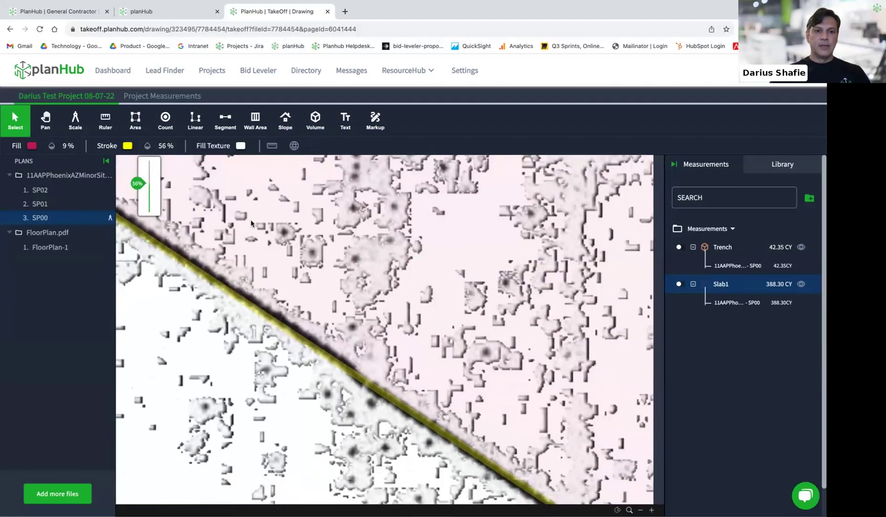
Apply the dotted fill texture to the Slab1 shape and inspect the pattern up close near the Anchor B label
{"action": "scroll", "coordinate": [251, 223], "scroll_direction": "down", "scroll_amount": 5}
{"action": "left_click_drag", "start_coordinate": [430, 205], "coordinate": [441, 277]}
{"action": "left_click", "coordinate": [237, 146]}
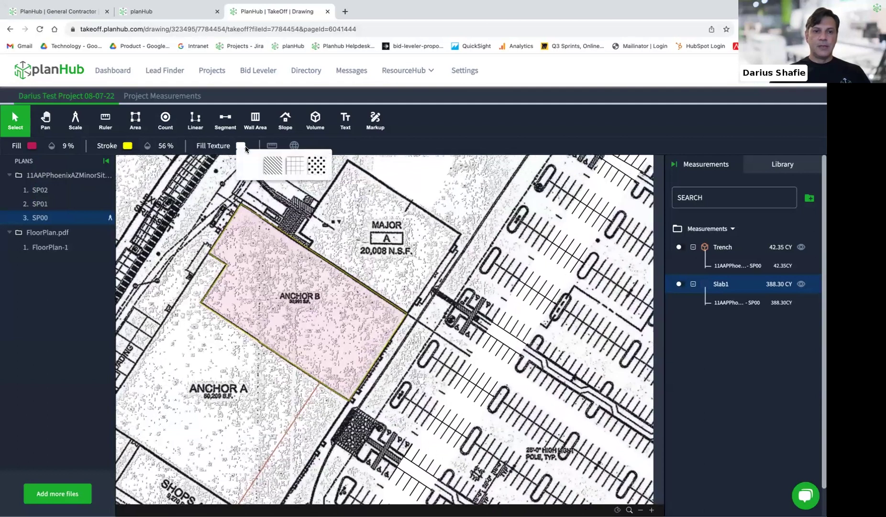
{"action": "left_click", "coordinate": [317, 167]}
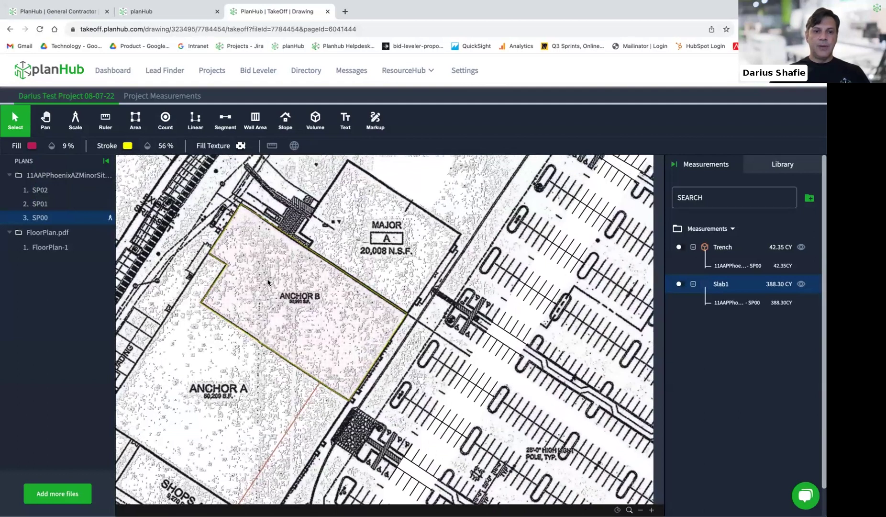
{"action": "scroll", "coordinate": [268, 280], "scroll_direction": "up", "scroll_amount": 10}
{"action": "scroll", "coordinate": [267, 277], "scroll_direction": "down", "scroll_amount": 5}
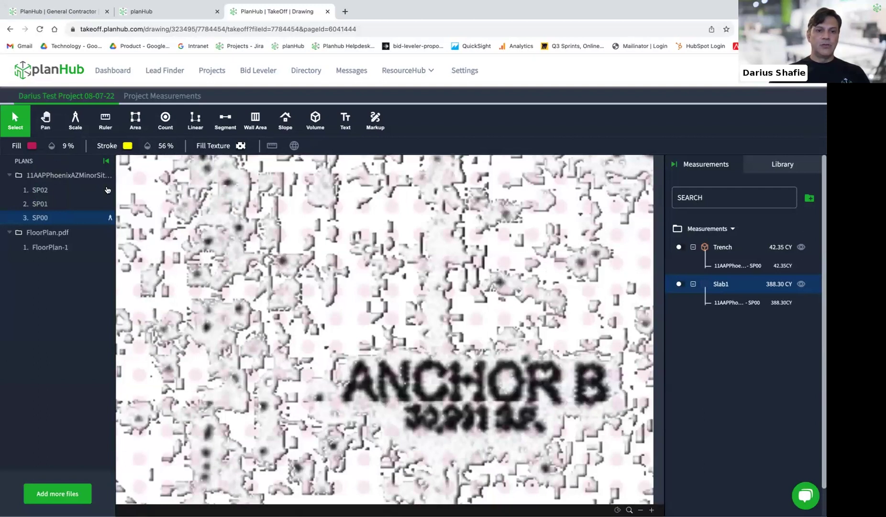
Raise the fill opacity of the Slab1 shape on Anchor B to 68%
{"action": "scroll", "coordinate": [270, 246], "scroll_direction": "down", "scroll_amount": 1}
{"action": "scroll", "coordinate": [270, 245], "scroll_direction": "down", "scroll_amount": 3}
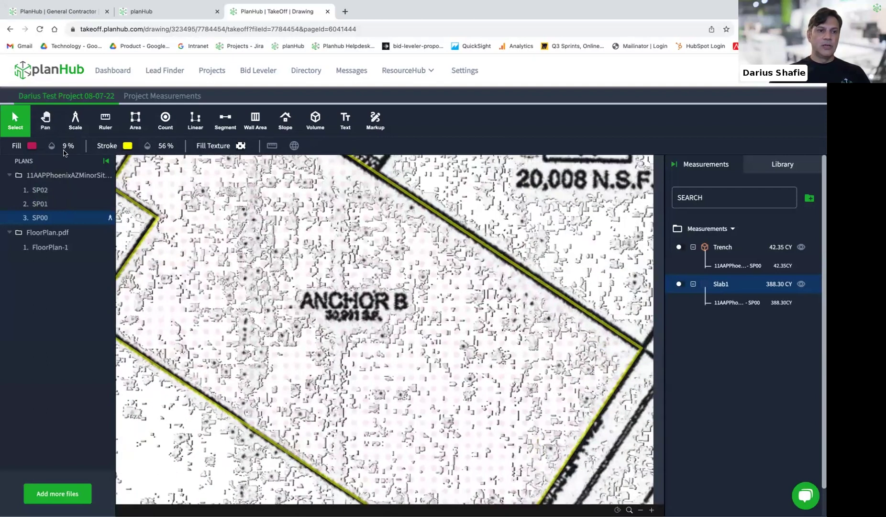
{"action": "left_click", "coordinate": [51, 146]}
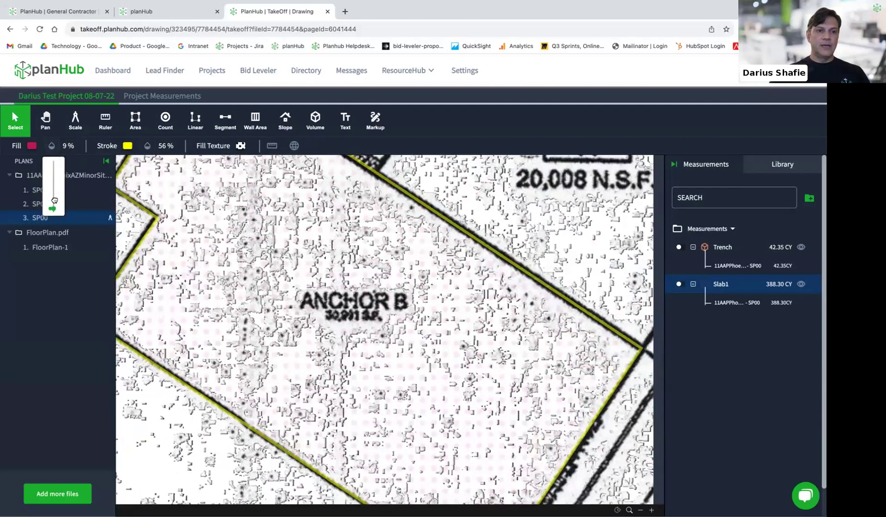
{"action": "left_click_drag", "start_coordinate": [53, 204], "coordinate": [53, 177]}
{"action": "scroll", "coordinate": [403, 235], "scroll_direction": "down", "scroll_amount": 3}
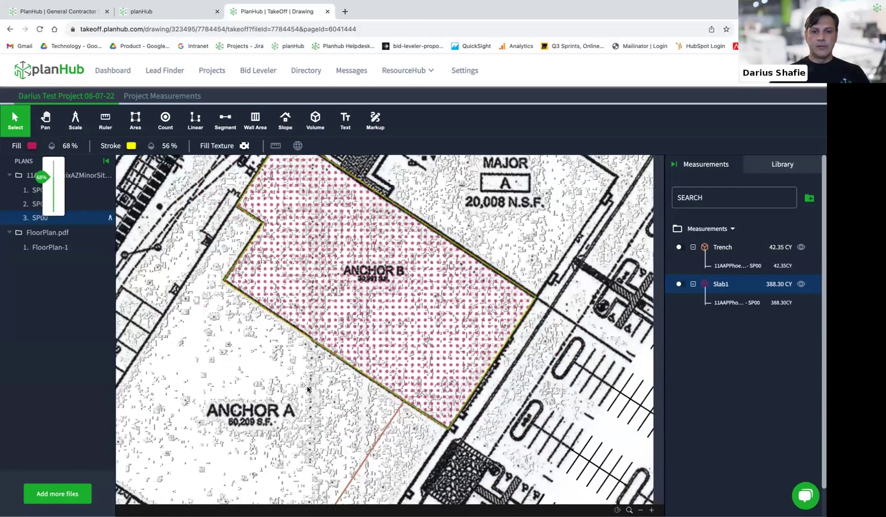
{"action": "scroll", "coordinate": [309, 383], "scroll_direction": "down", "scroll_amount": 5}
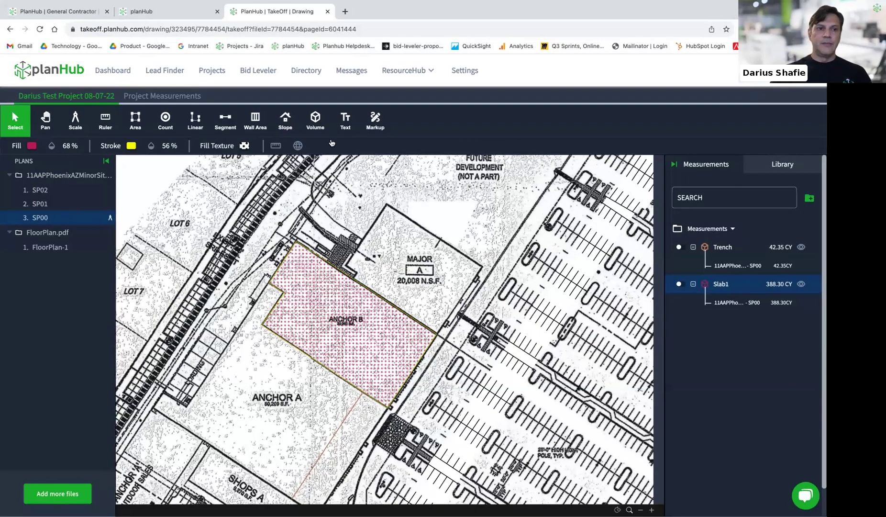
Review Slab1 in the project measurements summary, open its location on sheet SP00 and inspect the shaded Anchor B shape
{"action": "left_click", "coordinate": [168, 97]}
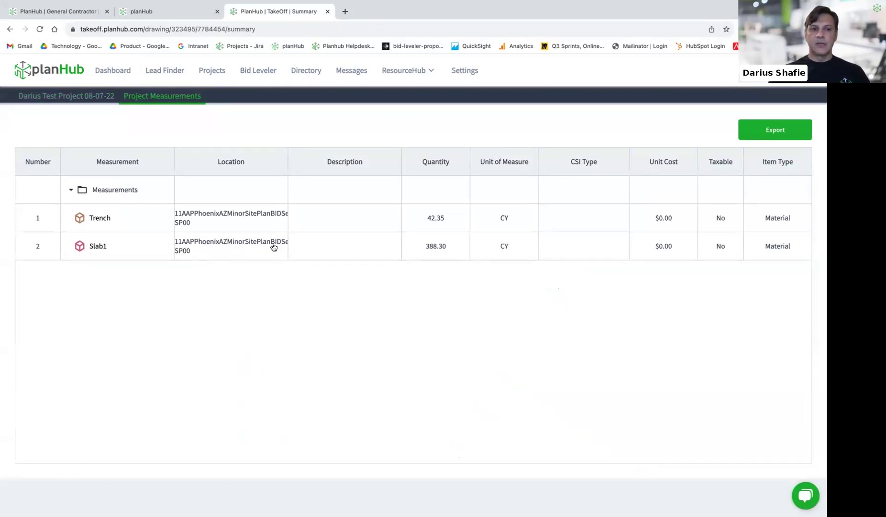
{"action": "left_click", "coordinate": [234, 244]}
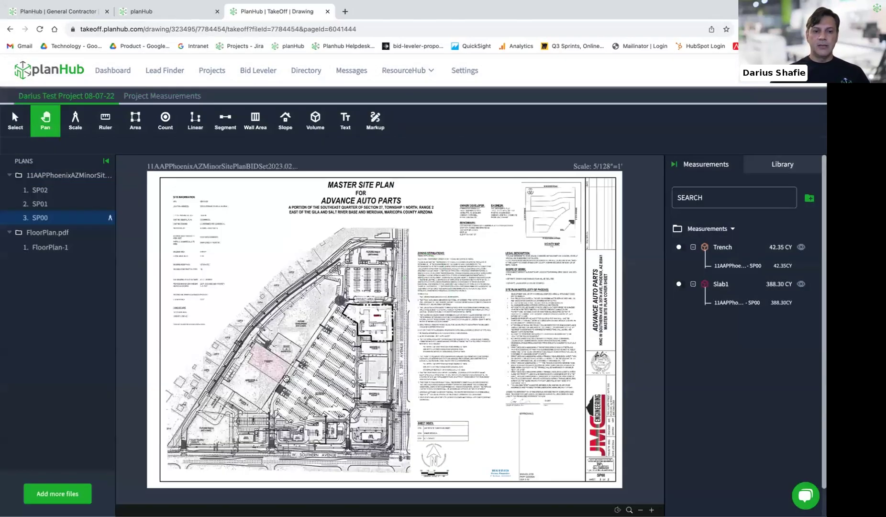
{"action": "scroll", "coordinate": [287, 377], "scroll_direction": "up", "scroll_amount": 3}
{"action": "scroll", "coordinate": [289, 329], "scroll_direction": "up", "scroll_amount": 2}
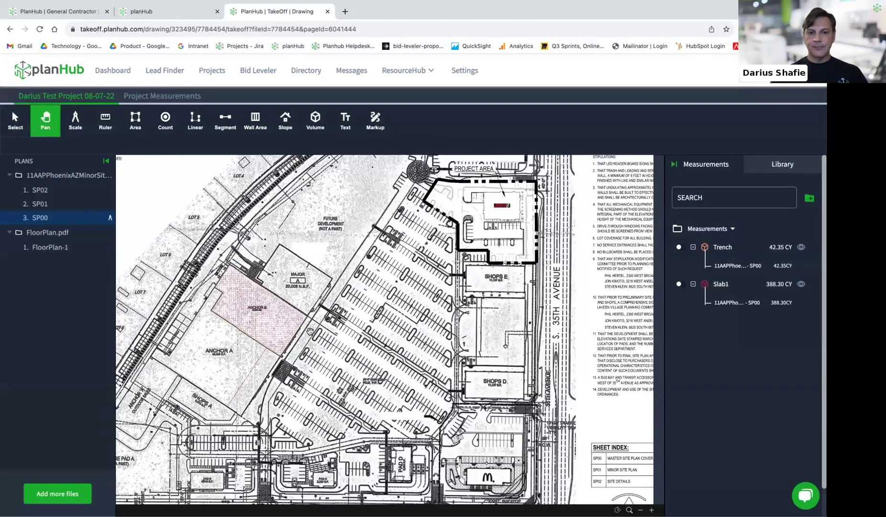
{"action": "scroll", "coordinate": [306, 329], "scroll_direction": "down", "scroll_amount": 1}
{"action": "scroll", "coordinate": [310, 331], "scroll_direction": "up", "scroll_amount": 2}
{"action": "scroll", "coordinate": [310, 331], "scroll_direction": "down", "scroll_amount": 1}
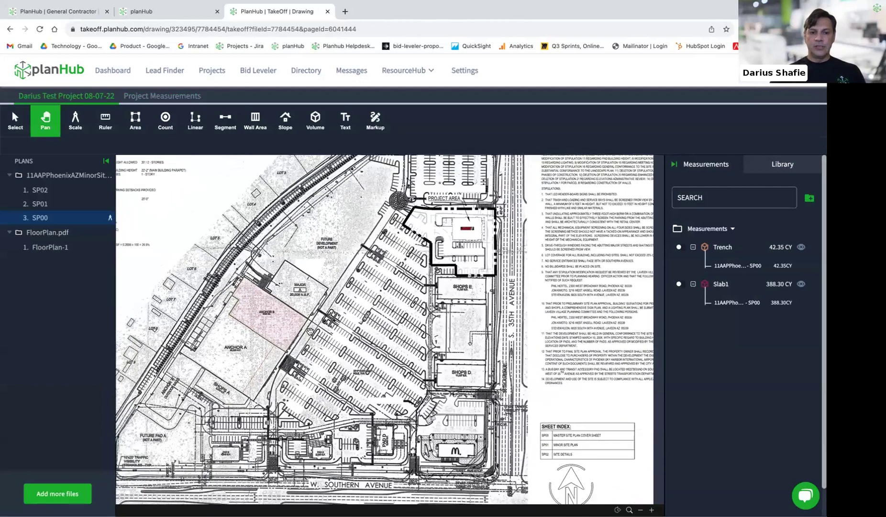
Set up a slope measurement for the McDonald's building with the Area input type and a 4/12 pitch
{"action": "left_click_drag", "start_coordinate": [312, 305], "coordinate": [213, 225]}
{"action": "scroll", "coordinate": [410, 354], "scroll_direction": "up", "scroll_amount": 10}
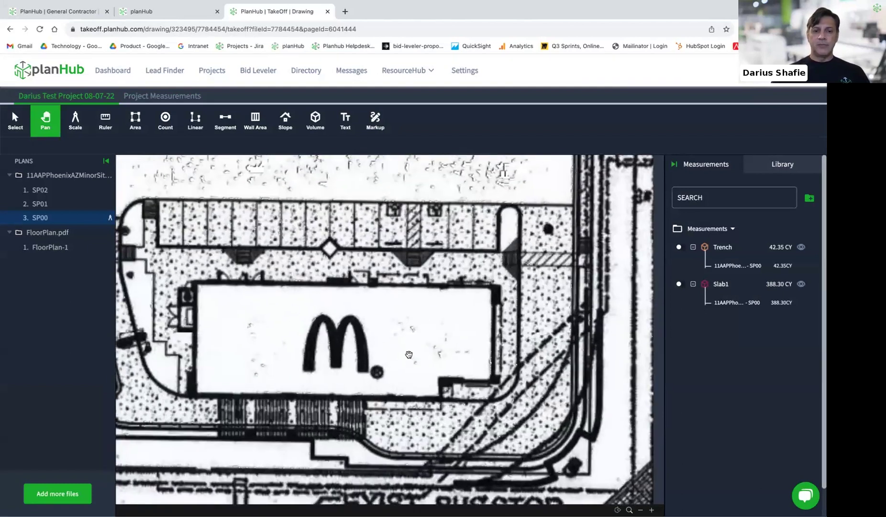
{"action": "left_click", "coordinate": [283, 125]}
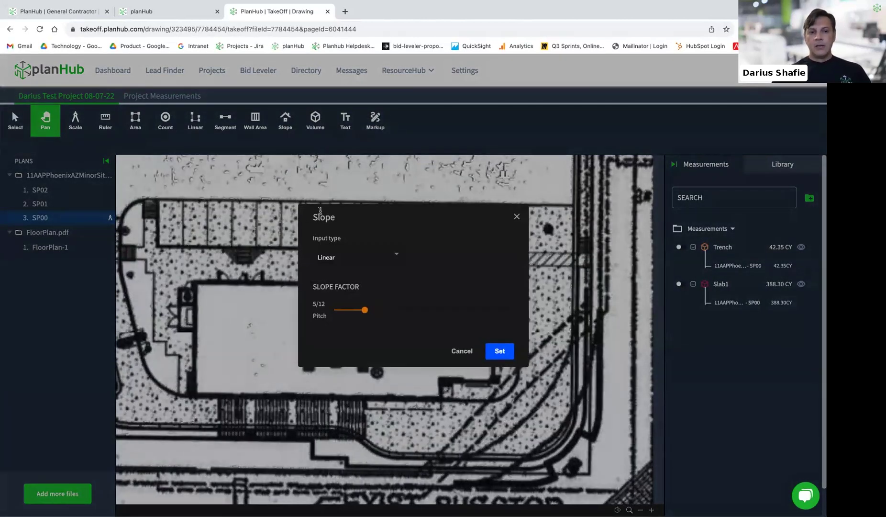
{"action": "left_click", "coordinate": [363, 255]}
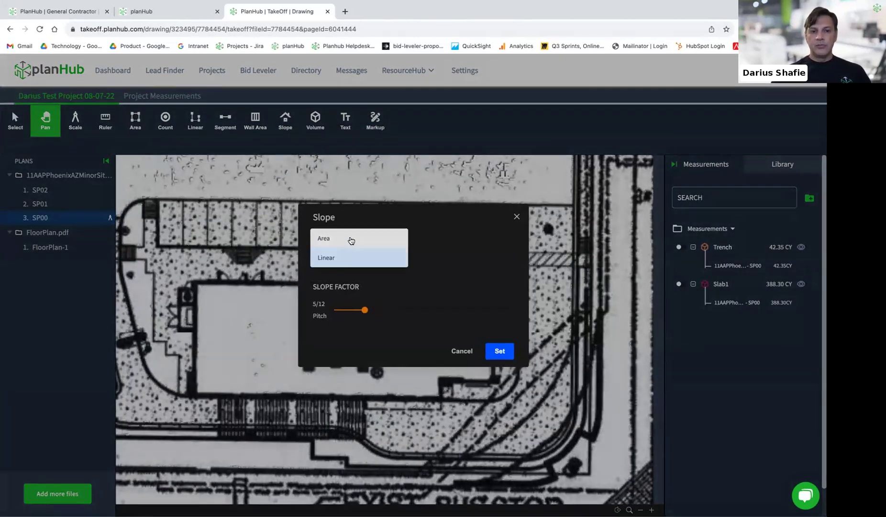
{"action": "left_click", "coordinate": [351, 240]}
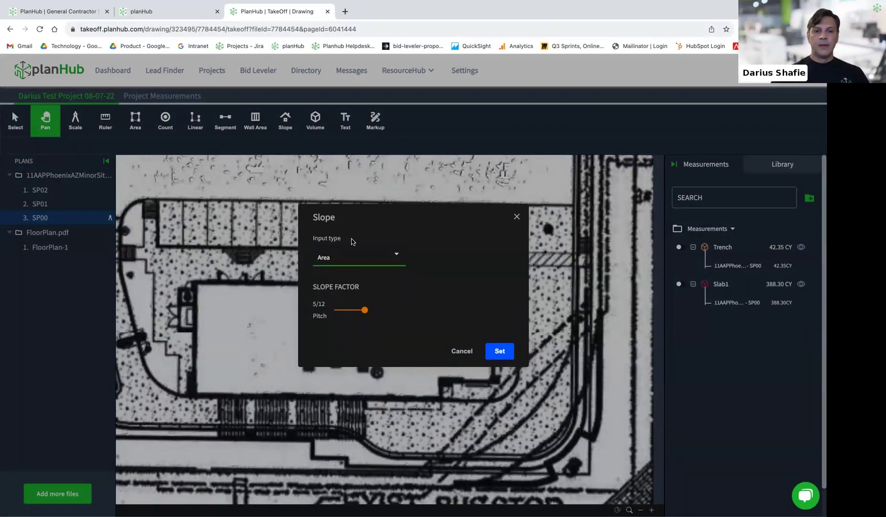
{"action": "left_click_drag", "start_coordinate": [364, 310], "coordinate": [357, 311]}
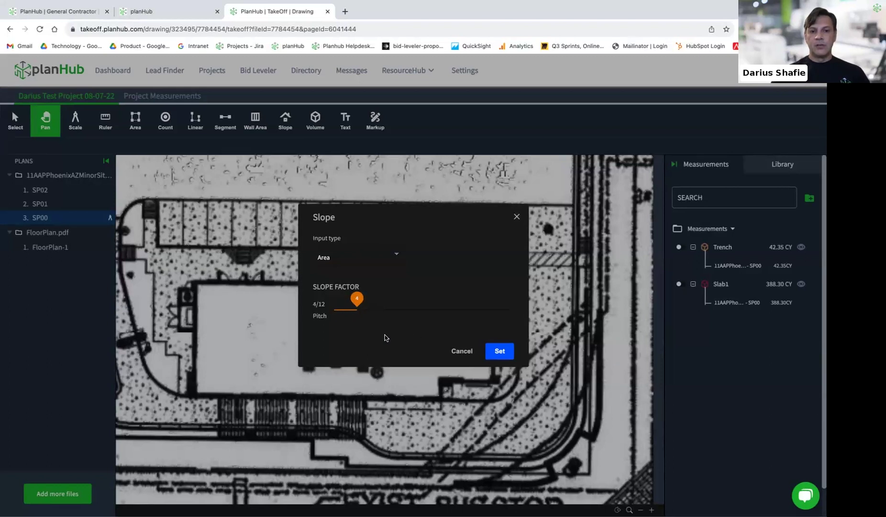
{"action": "left_click", "coordinate": [499, 352]}
Trace the outline of the McDonald's building, including its notched corner, as a closed slope area
{"action": "left_click", "coordinate": [196, 282]}
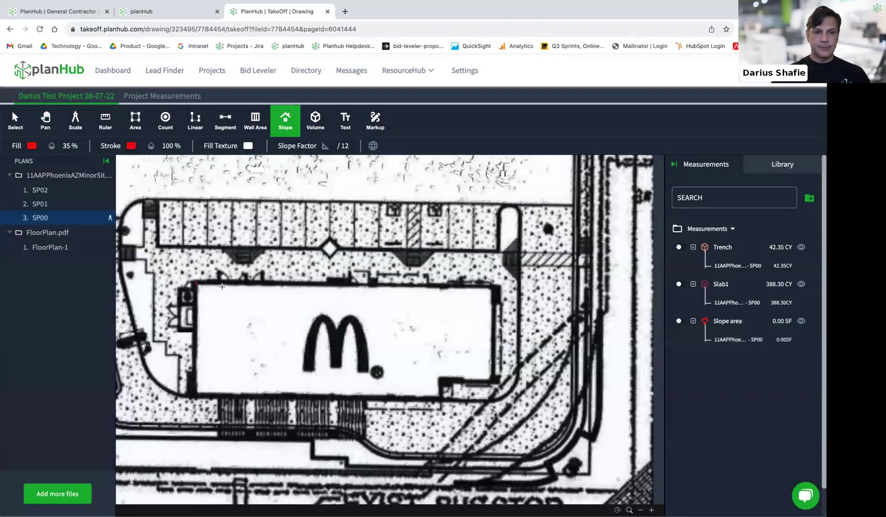
{"action": "left_click", "coordinate": [494, 285]}
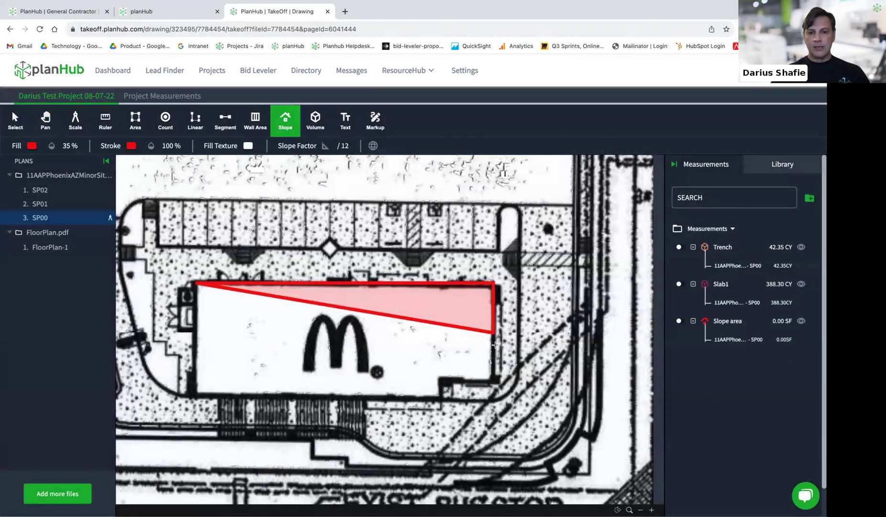
{"action": "left_click", "coordinate": [496, 380]}
{"action": "left_click", "coordinate": [439, 382]}
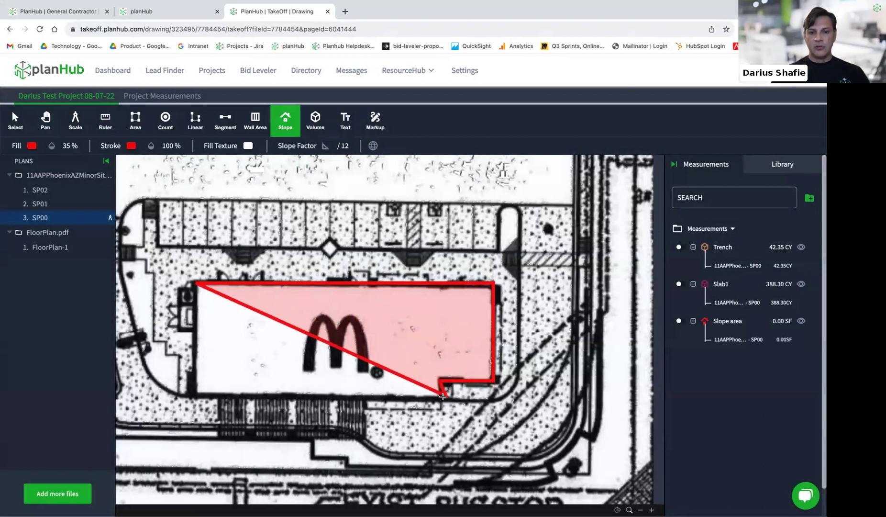
{"action": "left_click", "coordinate": [440, 399]}
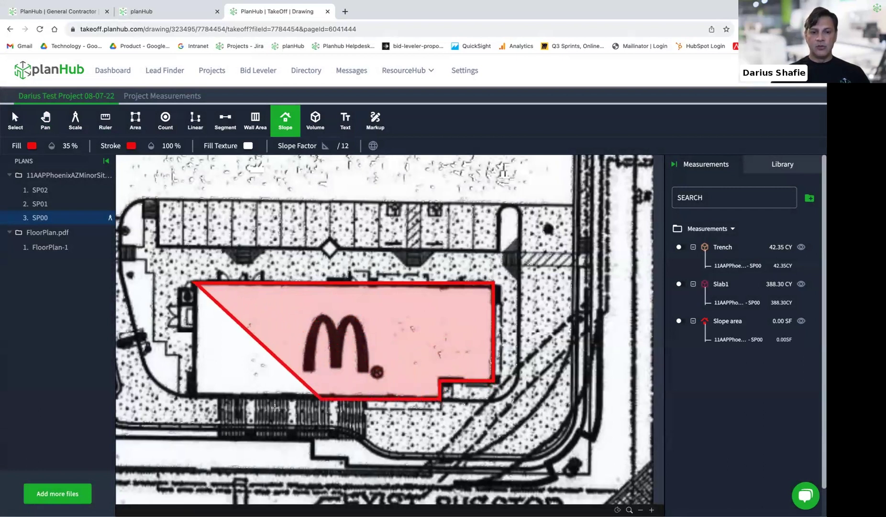
{"action": "left_click", "coordinate": [196, 397]}
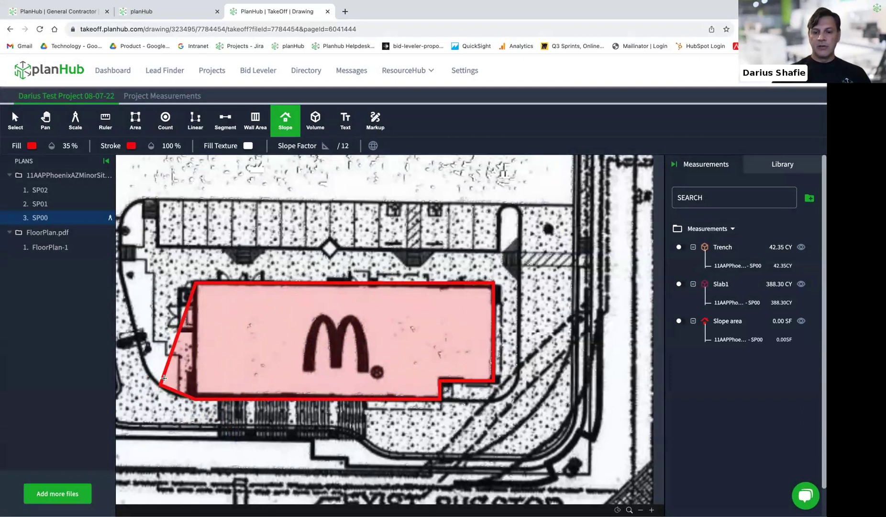
{"action": "key", "text": "Escape"}
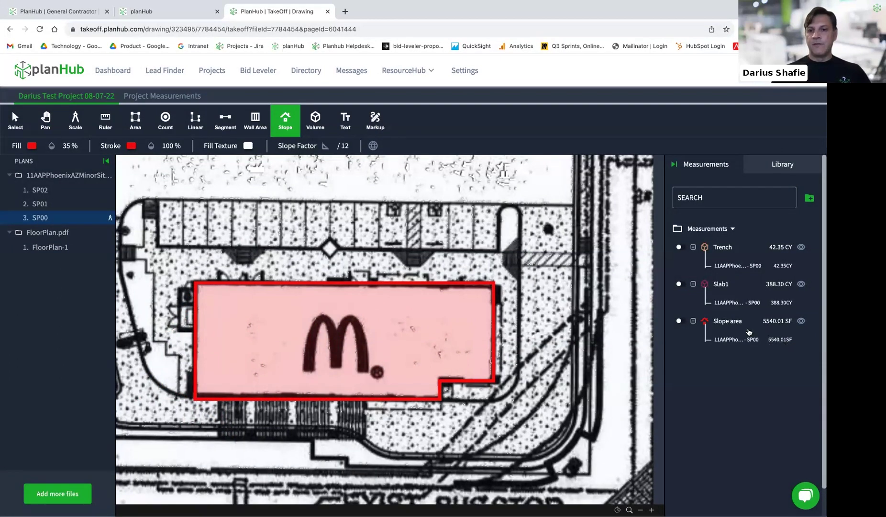
Rename the slope area measurement as McDs Roof
{"action": "right_click", "coordinate": [730, 326]}
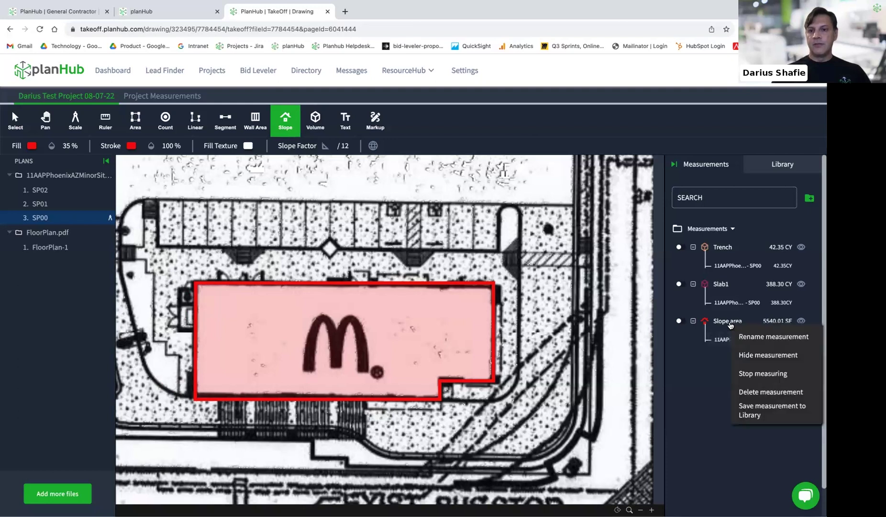
{"action": "left_click", "coordinate": [761, 339]}
{"action": "left_click", "coordinate": [735, 325]}
{"action": "type", "text": "McDs Roof"}
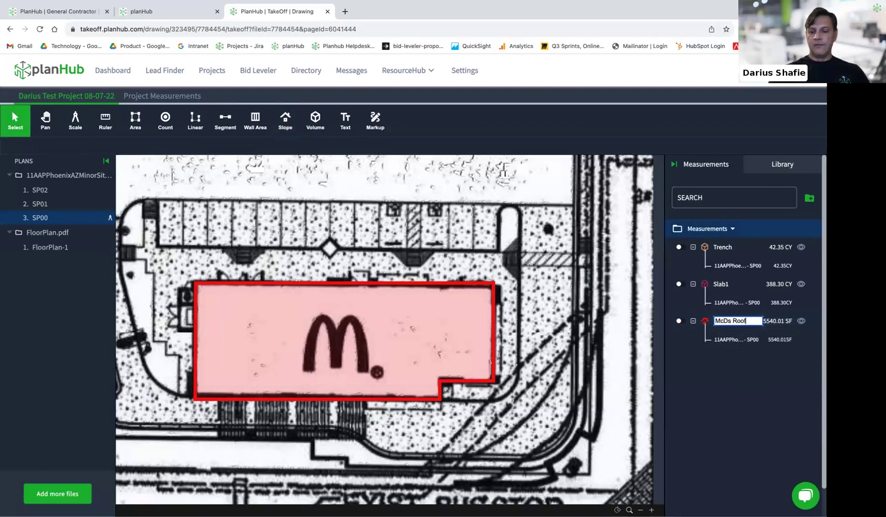
{"action": "key", "text": "Return"}
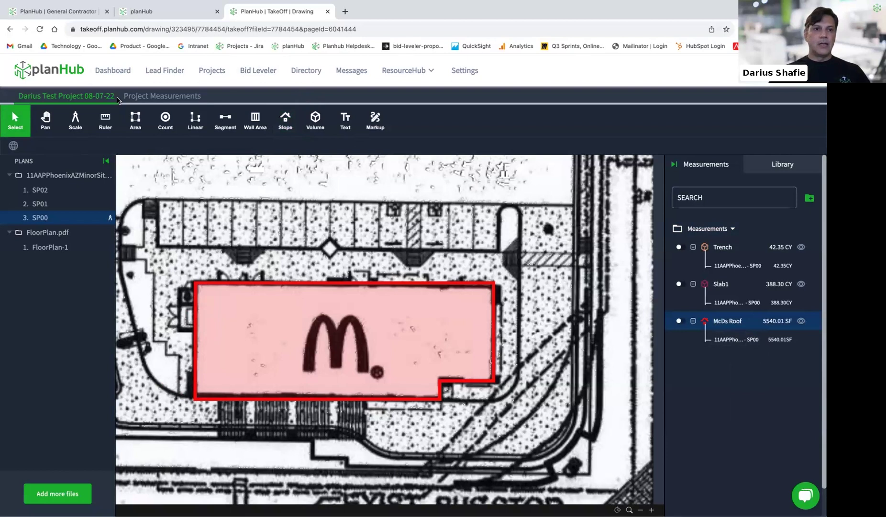
Review McDs Roof in the project measurements summary, open its location and inspect the roof shape on sheet SP00
{"action": "left_click", "coordinate": [152, 96]}
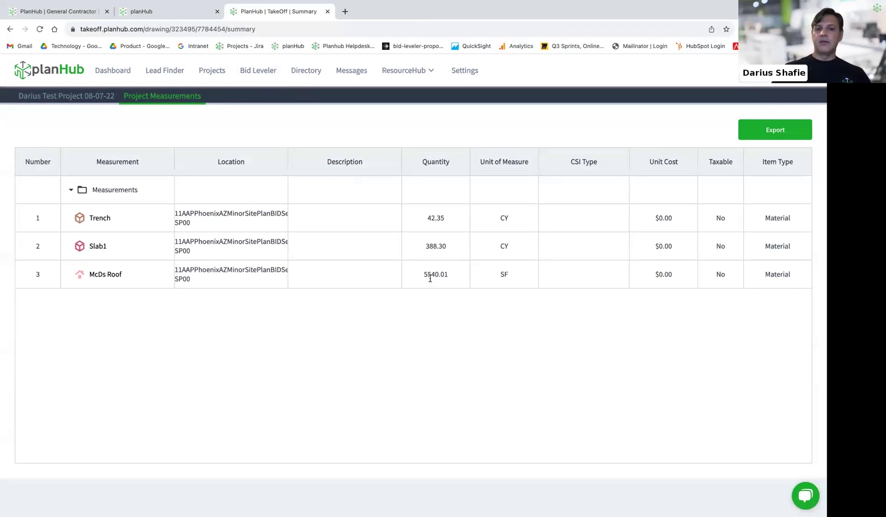
{"action": "left_click", "coordinate": [226, 274]}
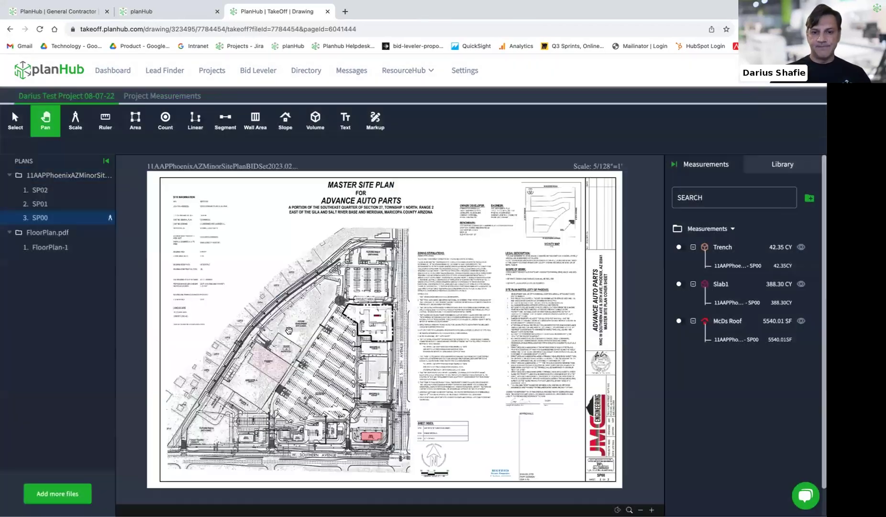
{"action": "scroll", "coordinate": [366, 457], "scroll_direction": "up", "scroll_amount": 5}
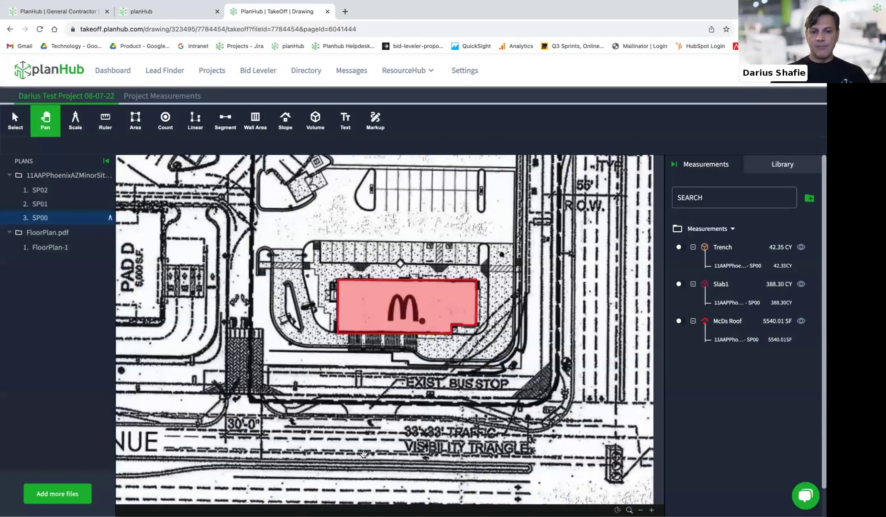
{"action": "scroll", "coordinate": [364, 454], "scroll_direction": "down", "scroll_amount": 5}
{"action": "scroll", "coordinate": [366, 271], "scroll_direction": "up", "scroll_amount": 2}
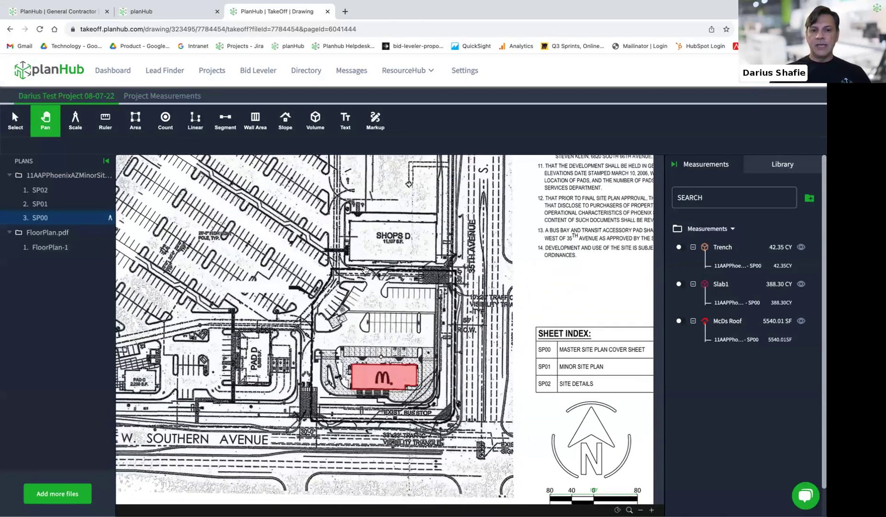
{"action": "scroll", "coordinate": [373, 323], "scroll_direction": "up", "scroll_amount": 2}
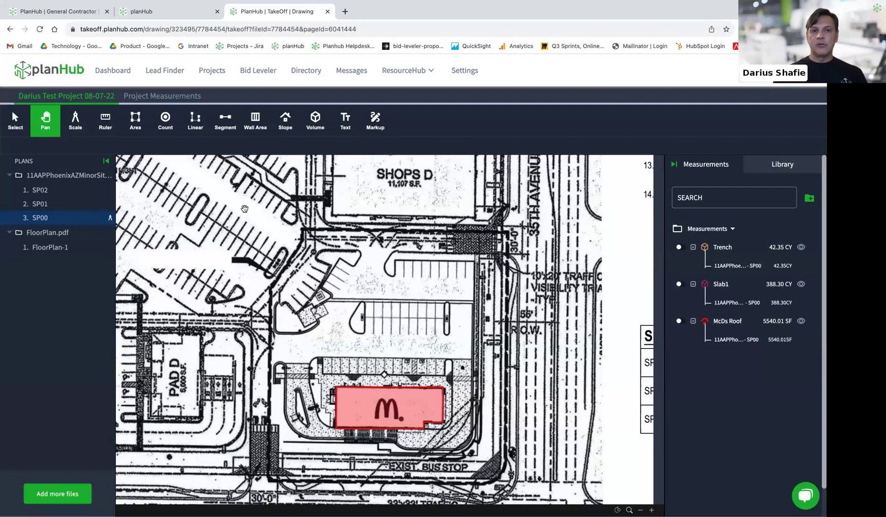
Draw a linear slope measurement with a 6/12 pitch along the centre line of the parking row, from one end island to the other
{"action": "left_click", "coordinate": [285, 119]}
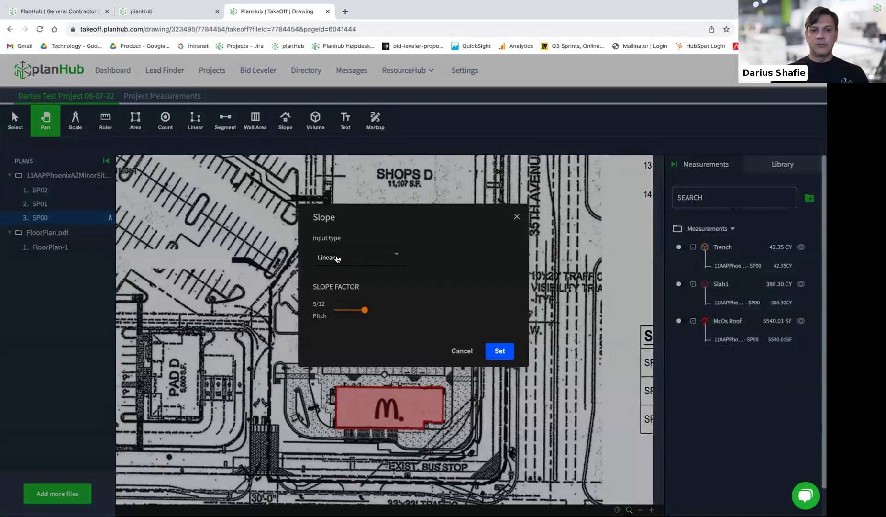
{"action": "mouse_move", "coordinate": [364, 310]}
{"action": "left_mouse_down"}
{"action": "mouse_move", "coordinate": [404, 312]}
{"action": "mouse_move", "coordinate": [374, 314]}
{"action": "left_mouse_up"}
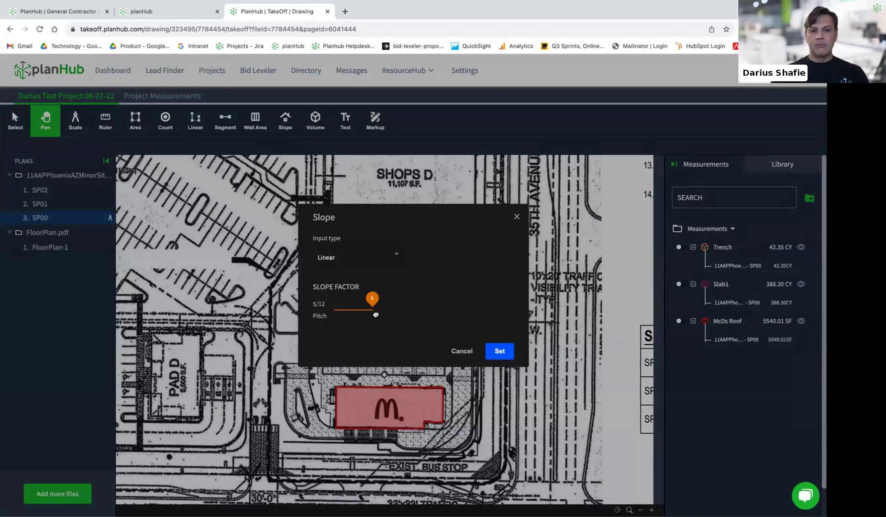
{"action": "left_click", "coordinate": [499, 351]}
{"action": "scroll", "coordinate": [338, 359], "scroll_direction": "up", "scroll_amount": 5}
{"action": "scroll", "coordinate": [338, 359], "scroll_direction": "down", "scroll_amount": 3}
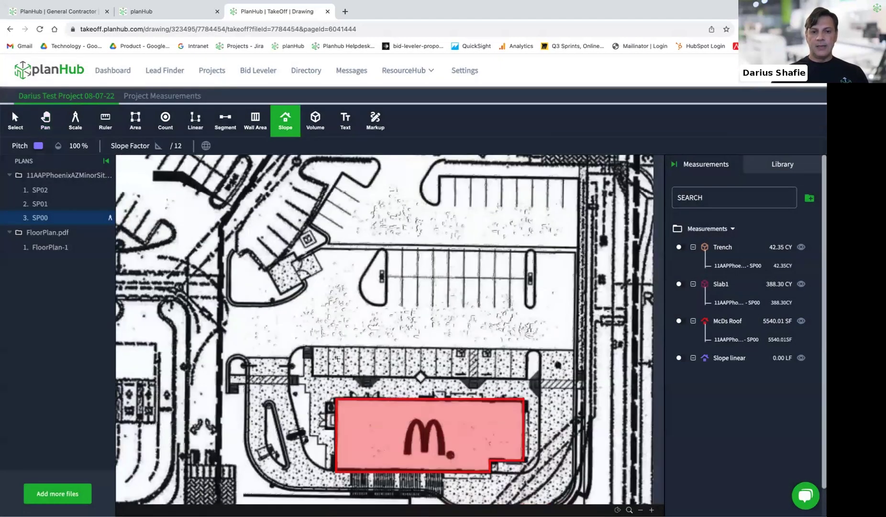
{"action": "scroll", "coordinate": [403, 278], "scroll_direction": "up", "scroll_amount": 4}
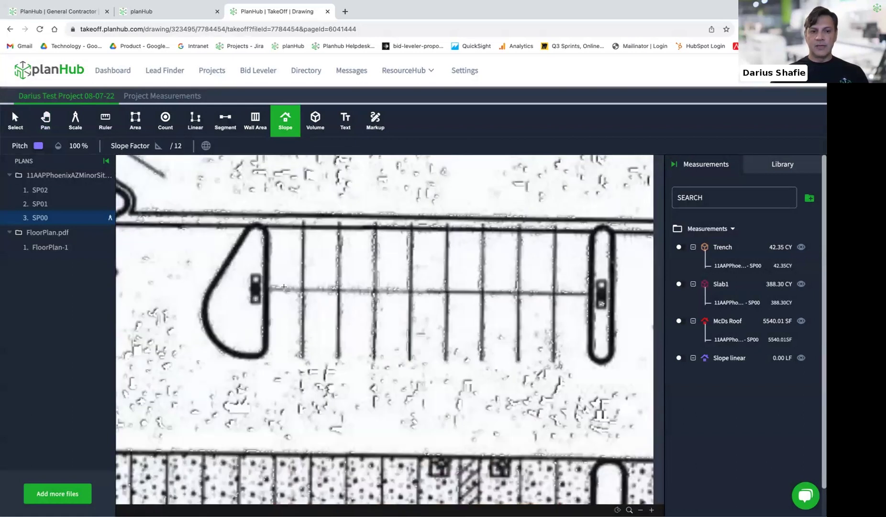
{"action": "left_click", "coordinate": [269, 289]}
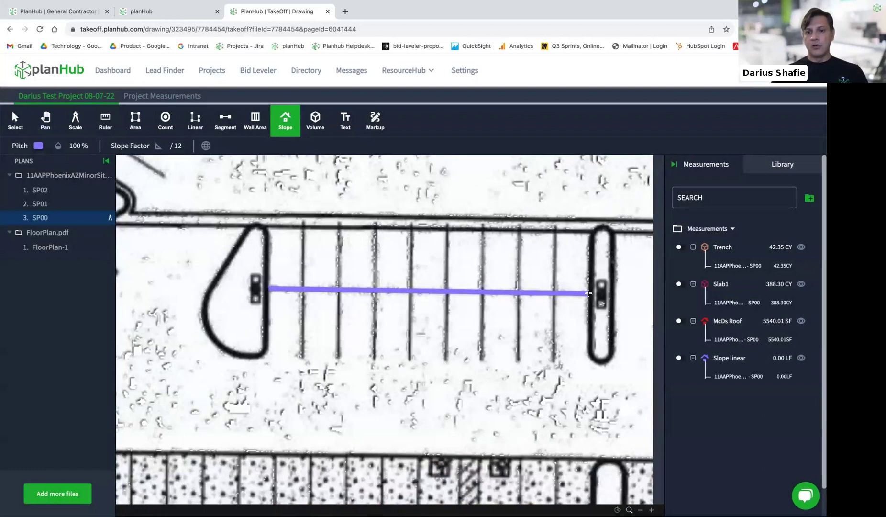
{"action": "left_click", "coordinate": [590, 293]}
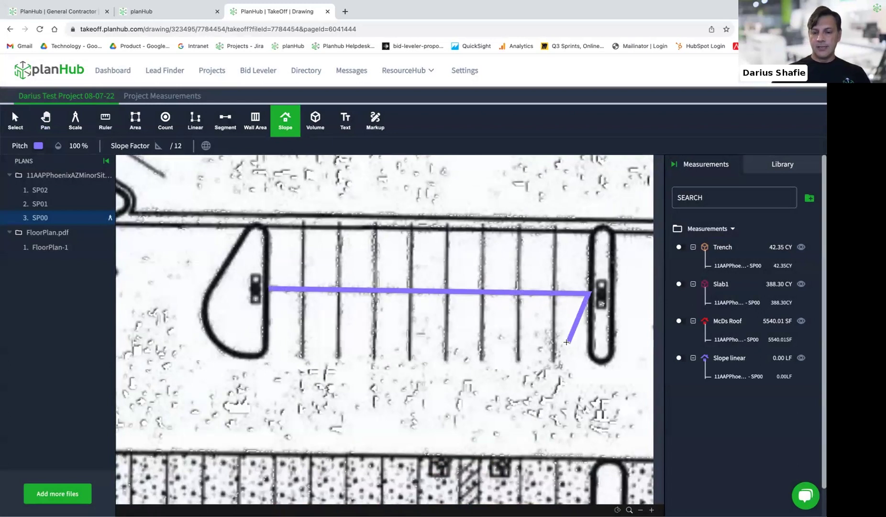
{"action": "key", "text": "Escape"}
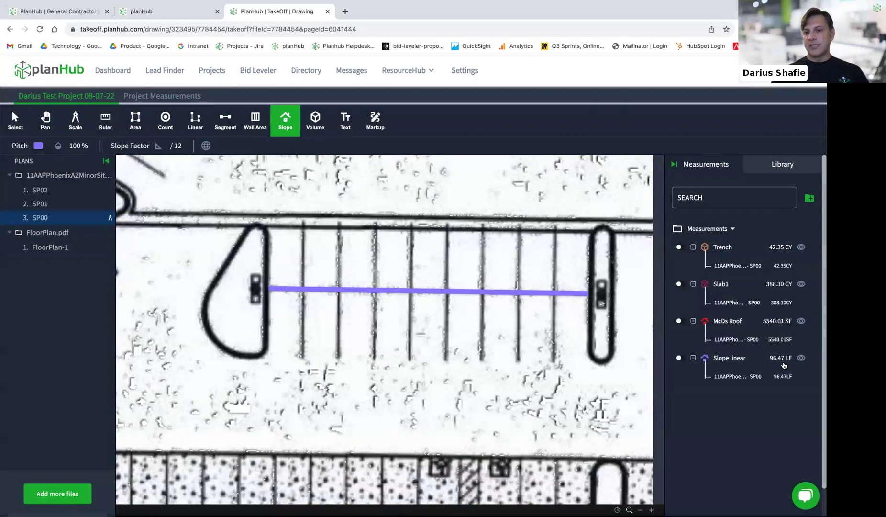
Measure the parking row's flat length with the ruler, just below the slope line from one end island to the other
{"action": "left_click", "coordinate": [105, 132]}
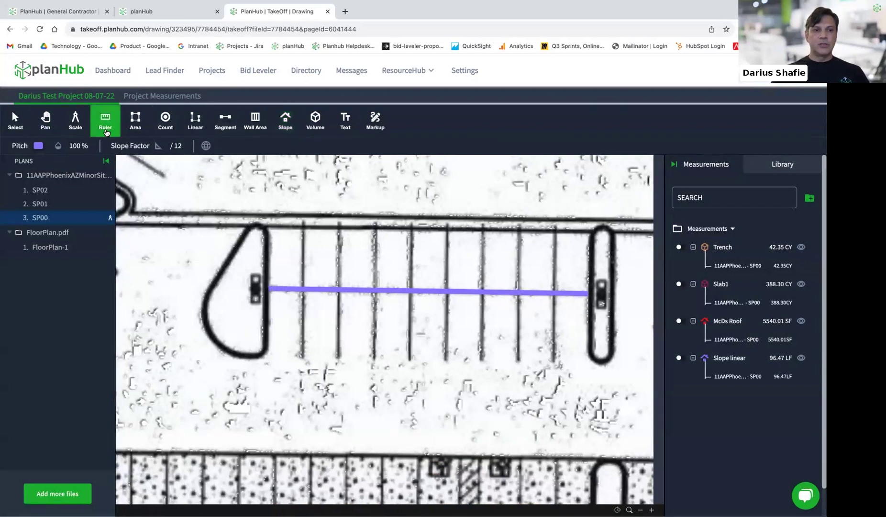
{"action": "left_click", "coordinate": [269, 310]}
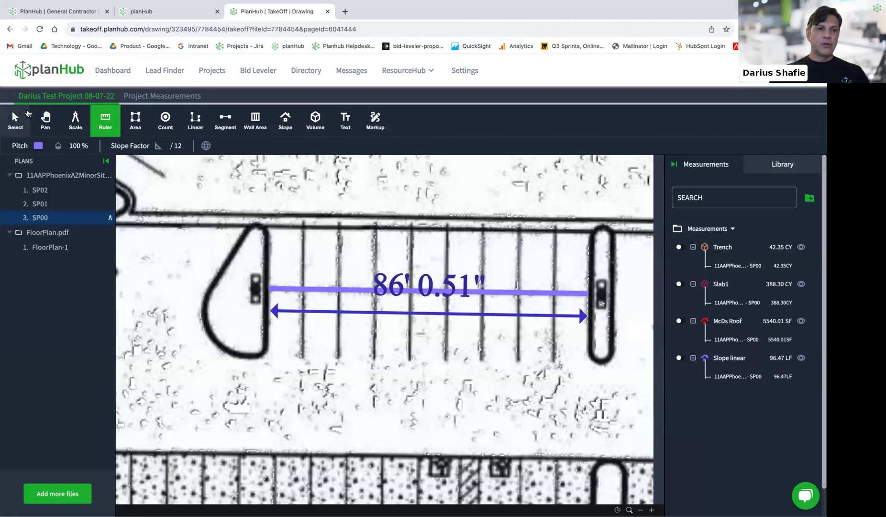
Open sheet FloorPlan-1 and examine the drawing down to the printed scale note beneath the floor plan
{"action": "left_click", "coordinate": [42, 248]}
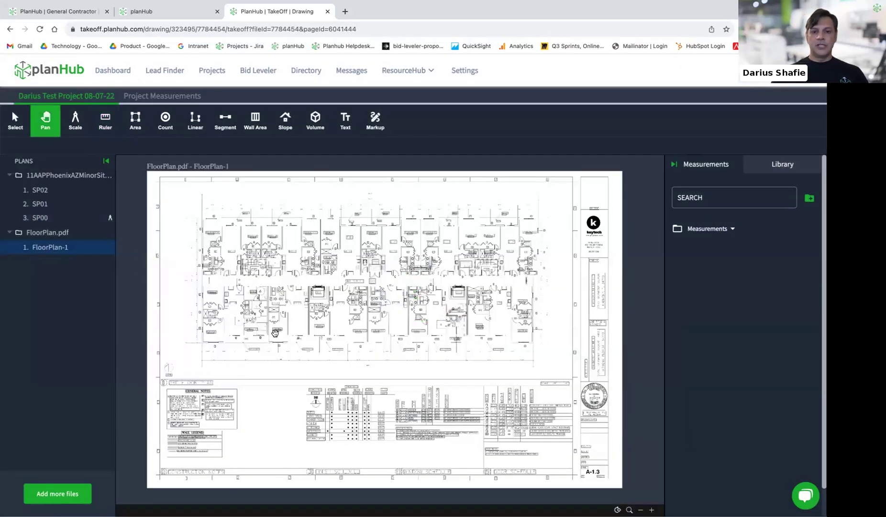
{"action": "scroll", "coordinate": [284, 333], "scroll_direction": "up", "scroll_amount": 5}
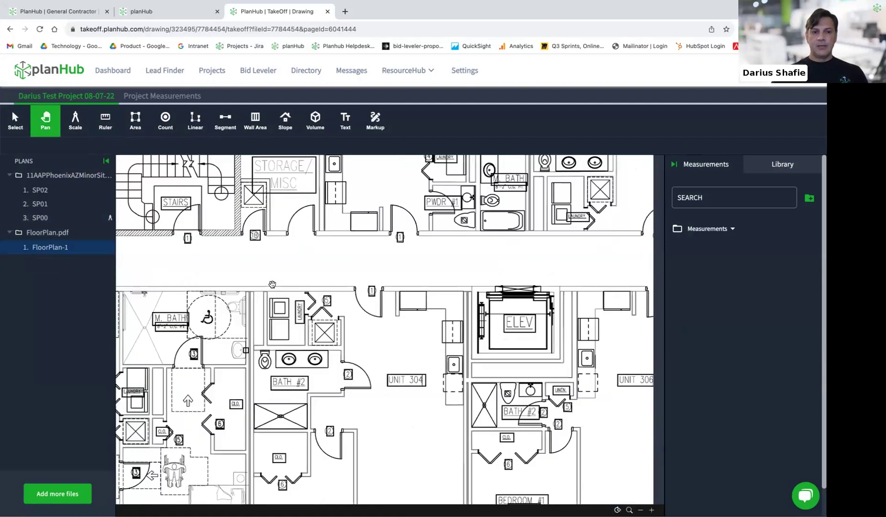
{"action": "scroll", "coordinate": [317, 326], "scroll_direction": "down", "scroll_amount": 5}
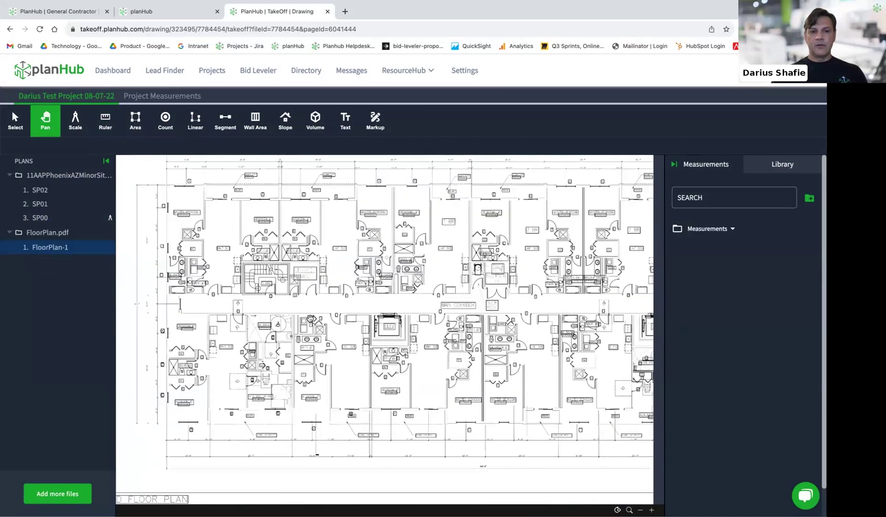
{"action": "left_click_drag", "start_coordinate": [410, 356], "coordinate": [119, 268]}
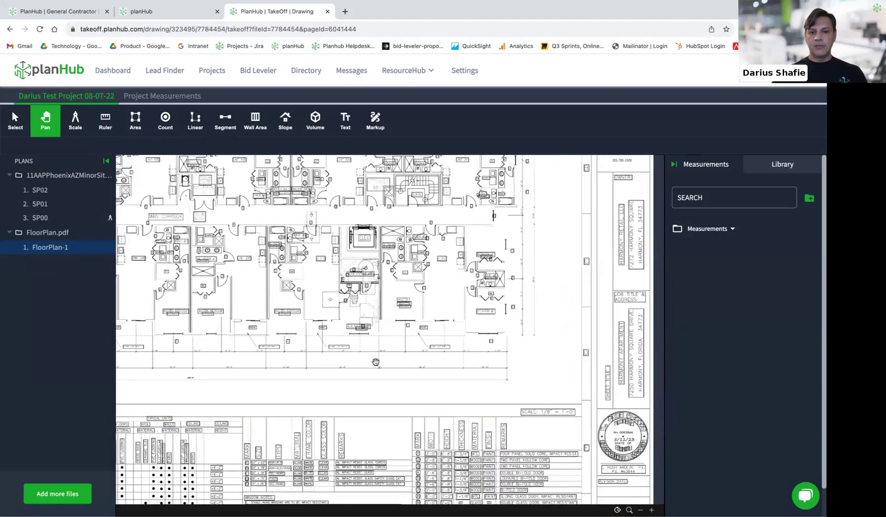
{"action": "left_click_drag", "start_coordinate": [377, 363], "coordinate": [198, 313]}
{"action": "left_click_drag", "start_coordinate": [235, 391], "coordinate": [268, 501]}
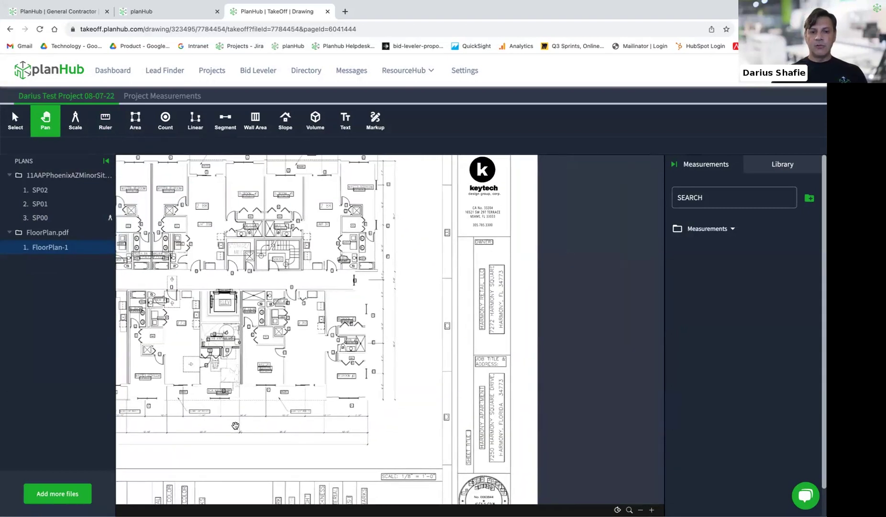
{"action": "scroll", "coordinate": [421, 487], "scroll_direction": "up", "scroll_amount": 5}
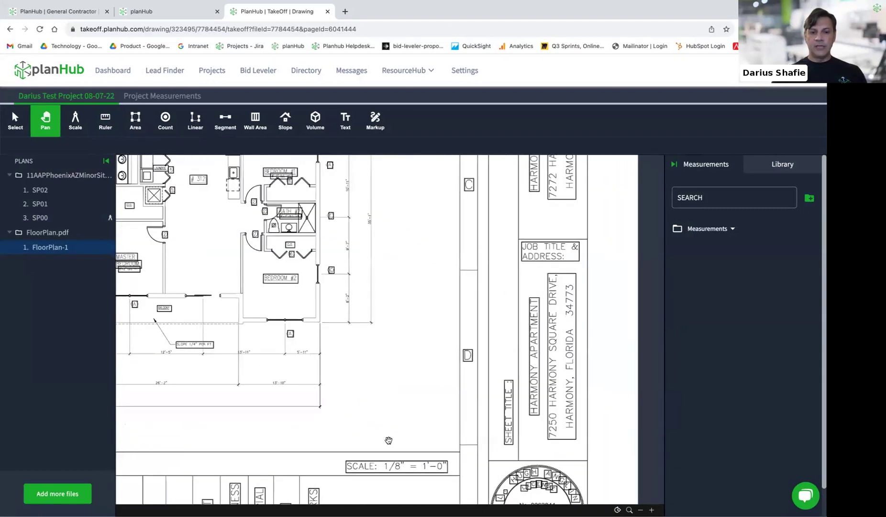
{"action": "left_click_drag", "start_coordinate": [375, 385], "coordinate": [373, 415]}
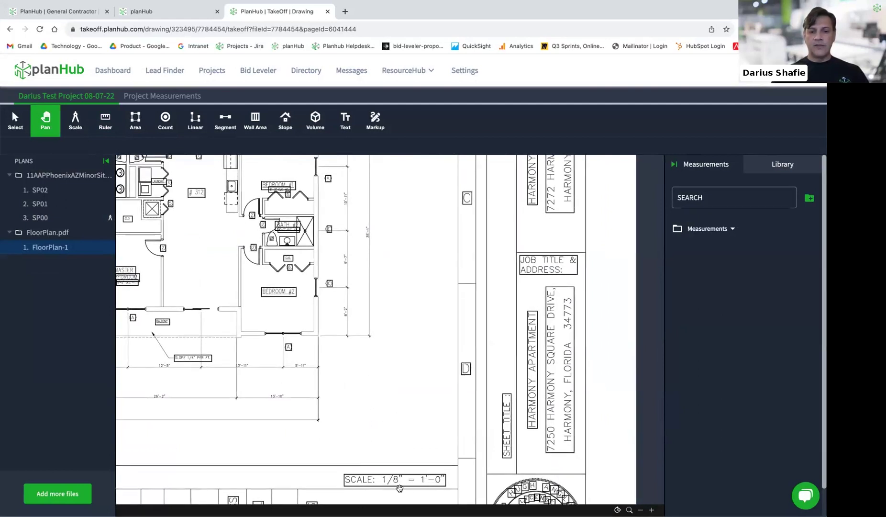
Set the standard scale of sheet FloorPlan-1 to 1/8" = 1' 0" and check its scale indicator in the plan list
{"action": "left_click", "coordinate": [75, 129]}
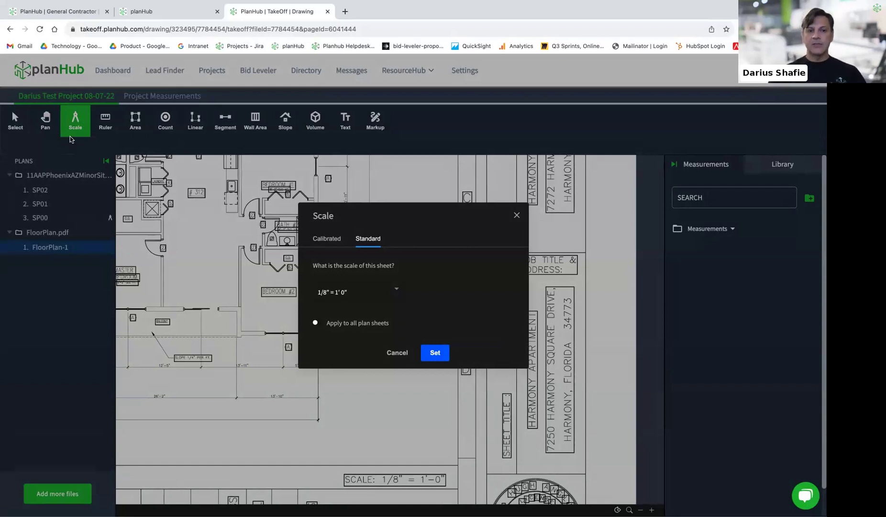
{"action": "left_click", "coordinate": [330, 299]}
{"action": "scroll", "coordinate": [344, 294], "scroll_direction": "up", "scroll_amount": 3}
{"action": "scroll", "coordinate": [337, 281], "scroll_direction": "down", "scroll_amount": 2}
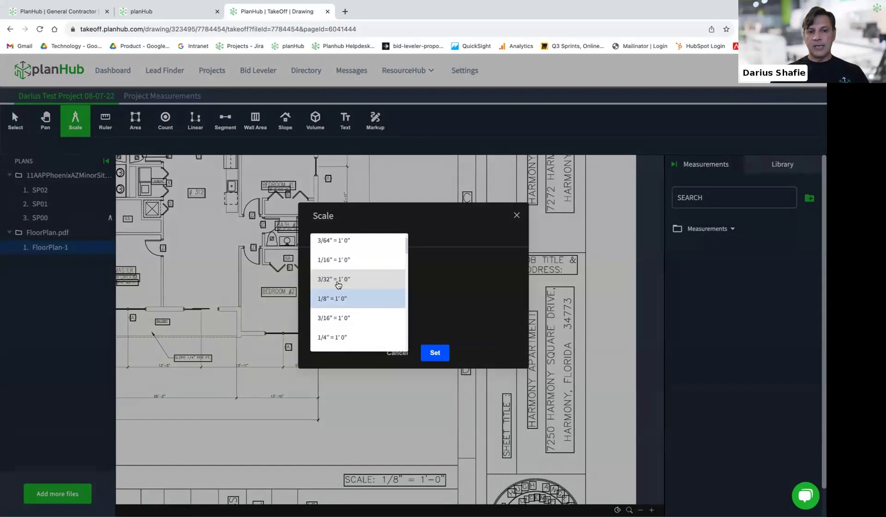
{"action": "left_click", "coordinate": [346, 301]}
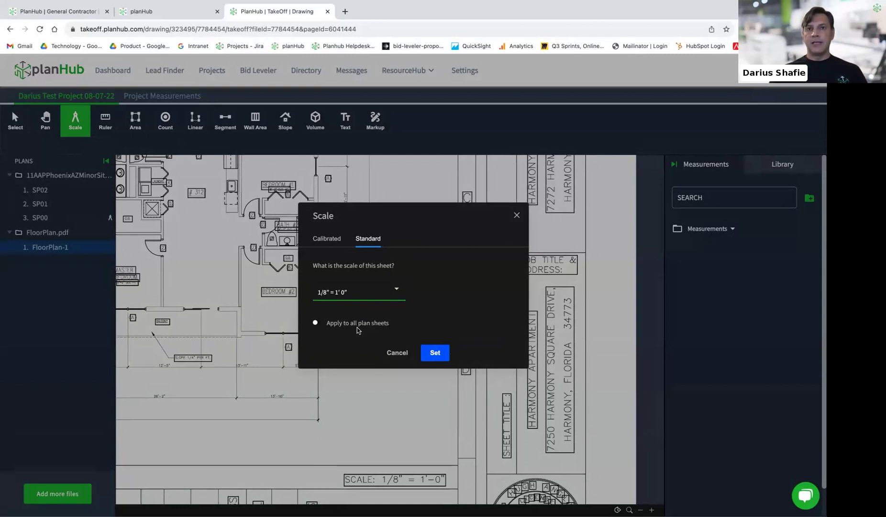
{"action": "left_click", "coordinate": [438, 356]}
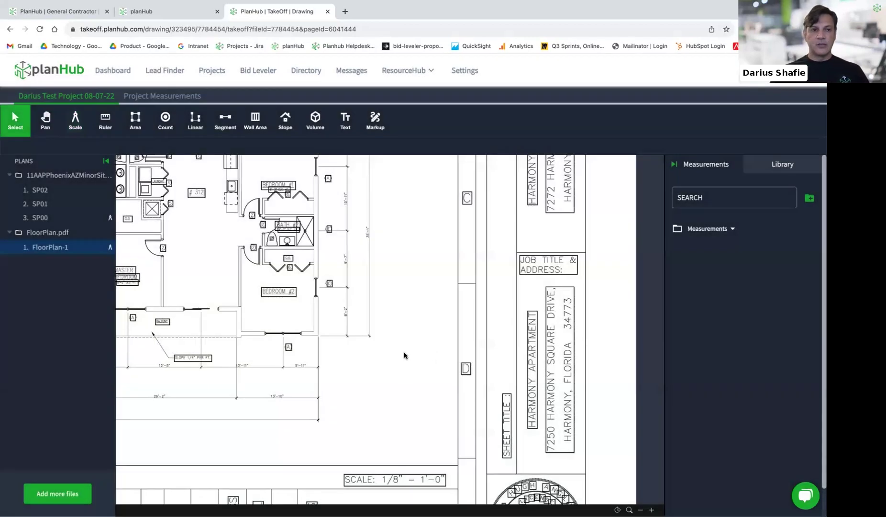
{"action": "scroll", "coordinate": [351, 298], "scroll_direction": "down", "scroll_amount": 1}
{"action": "mouse_move", "coordinate": [110, 250]}
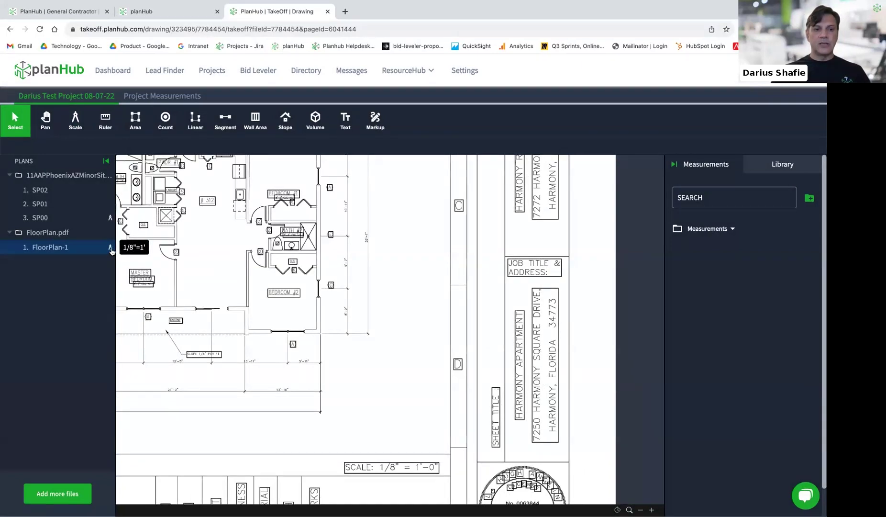
Examine the apartment layouts on FloorPlan-1, from the whole sheet in to the bedrooms and bathrooms of Unit 301
{"action": "scroll", "coordinate": [225, 278], "scroll_direction": "down", "scroll_amount": 3}
{"action": "left_click_drag", "start_coordinate": [189, 257], "coordinate": [422, 306]}
{"action": "left_click_drag", "start_coordinate": [302, 273], "coordinate": [324, 268]}
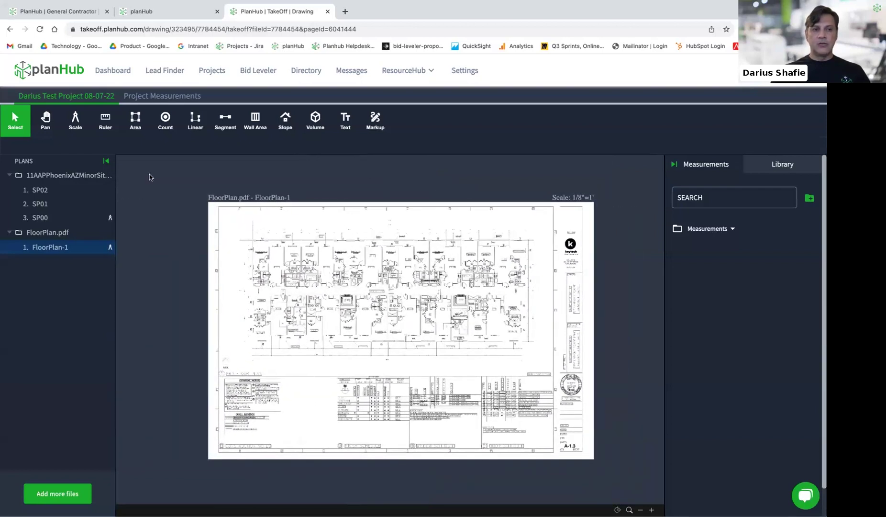
{"action": "left_click", "coordinate": [48, 124]}
{"action": "left_click_drag", "start_coordinate": [417, 249], "coordinate": [392, 247]}
{"action": "left_click", "coordinate": [15, 120]}
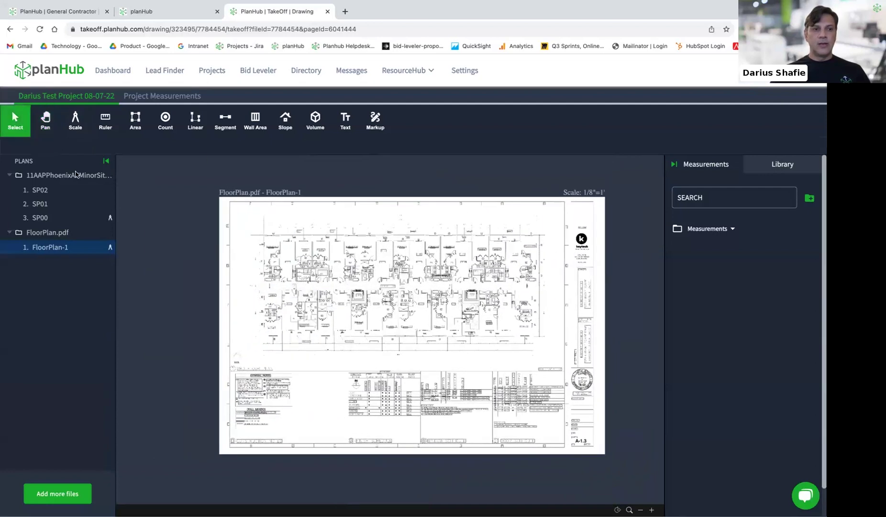
{"action": "scroll", "coordinate": [244, 256], "scroll_direction": "up", "scroll_amount": 5}
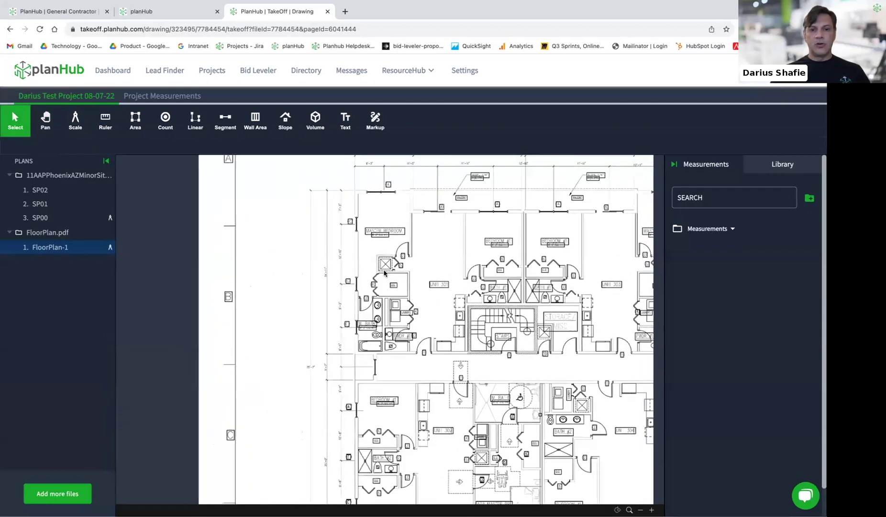
{"action": "scroll", "coordinate": [298, 273], "scroll_direction": "up", "scroll_amount": 2}
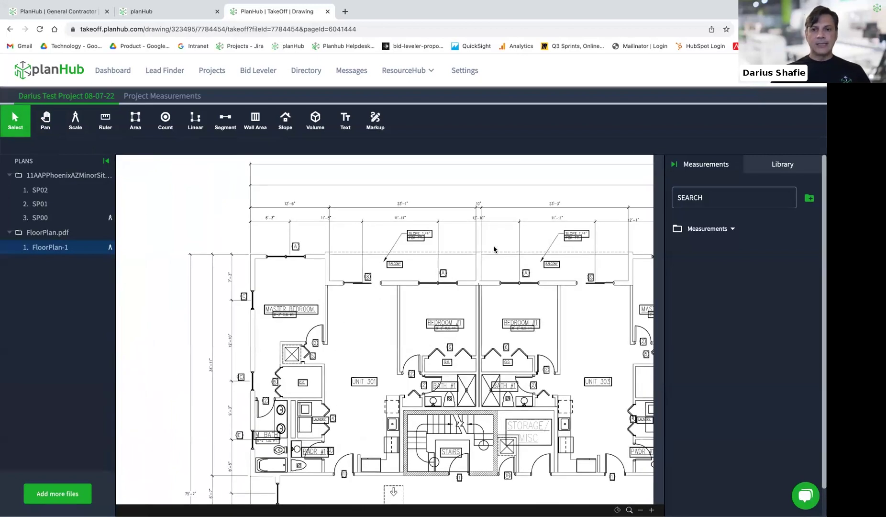
{"action": "scroll", "coordinate": [280, 301], "scroll_direction": "up", "scroll_amount": 5}
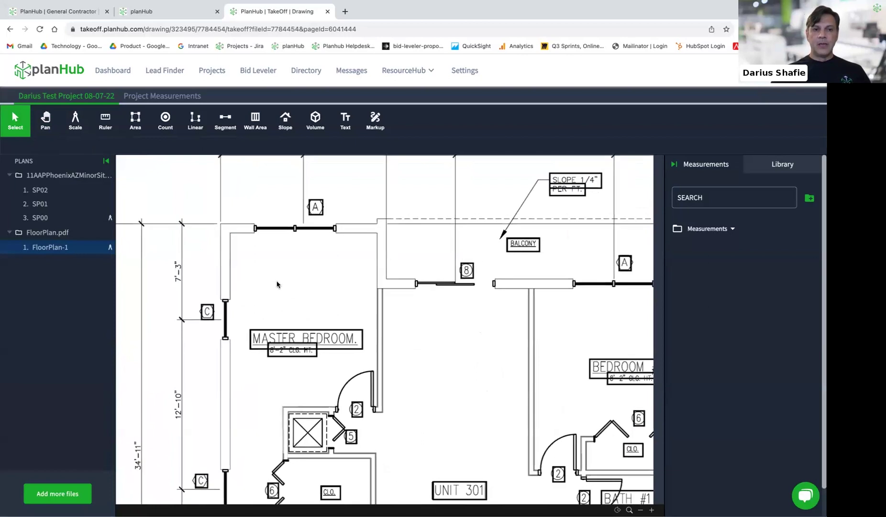
{"action": "scroll", "coordinate": [271, 340], "scroll_direction": "down", "scroll_amount": 5}
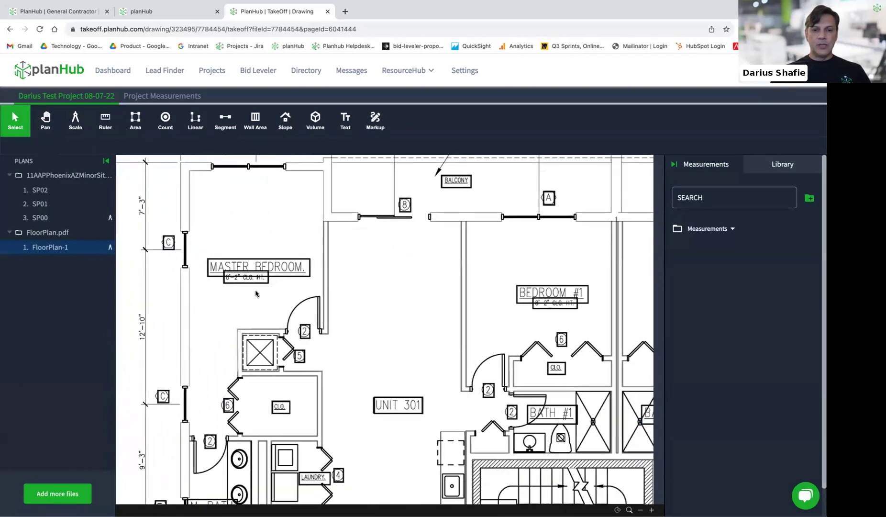
{"action": "scroll", "coordinate": [295, 354], "scroll_direction": "down", "scroll_amount": 5}
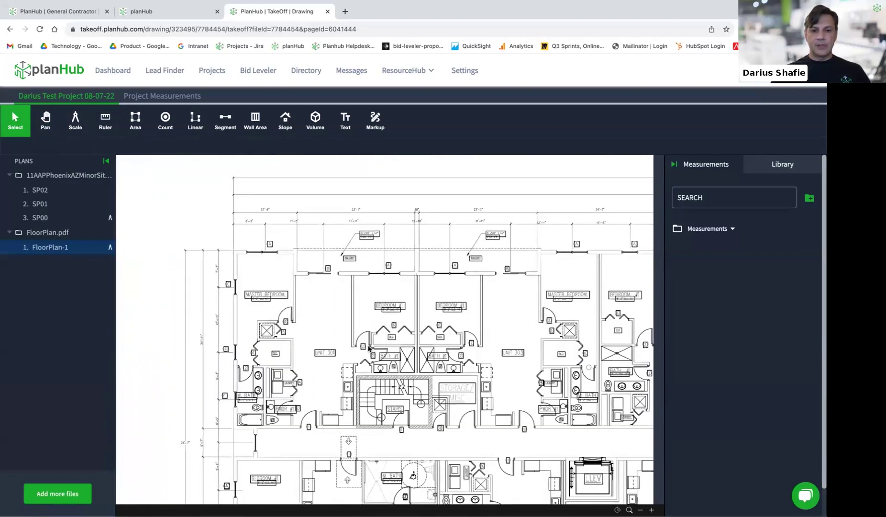
{"action": "scroll", "coordinate": [281, 362], "scroll_direction": "up", "scroll_amount": 3}
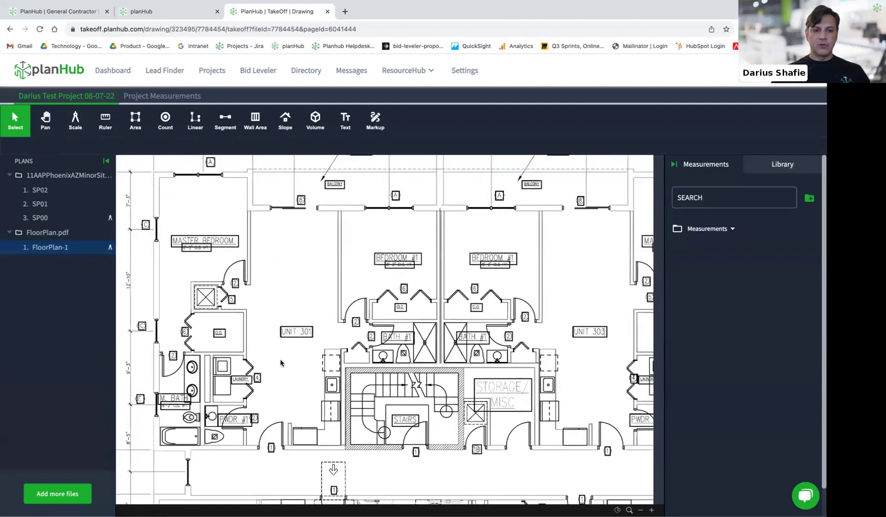
Create a count measurement on FloorPlan-1 and rename it as Dbl Sink Vnty
{"action": "left_click", "coordinate": [165, 125]}
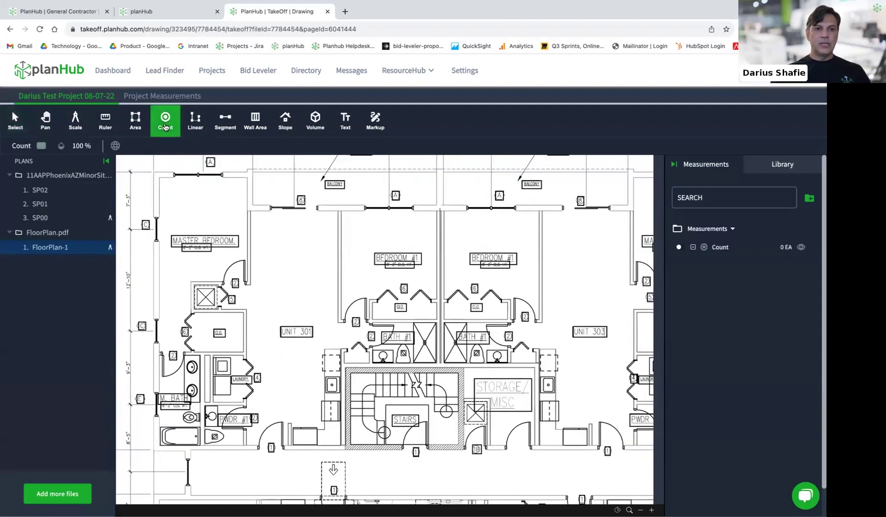
{"action": "right_click", "coordinate": [730, 250]}
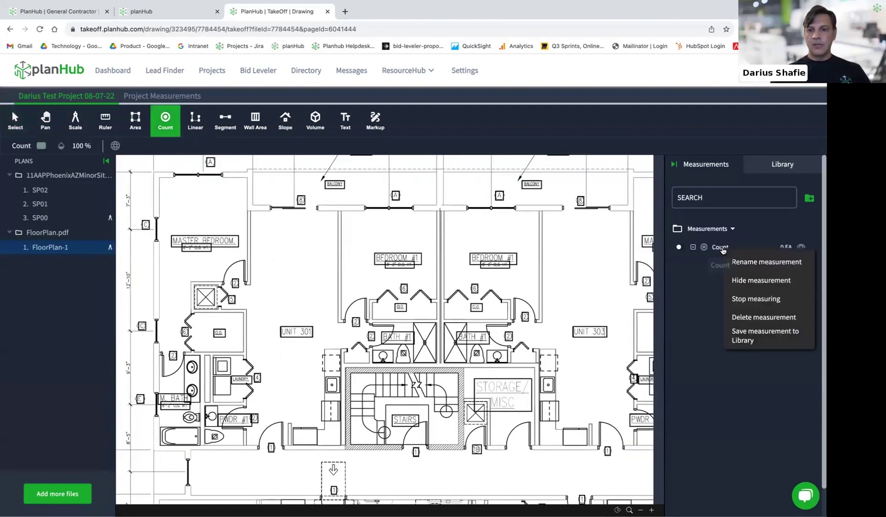
{"action": "left_click", "coordinate": [744, 260]}
{"action": "double_click", "coordinate": [732, 247]}
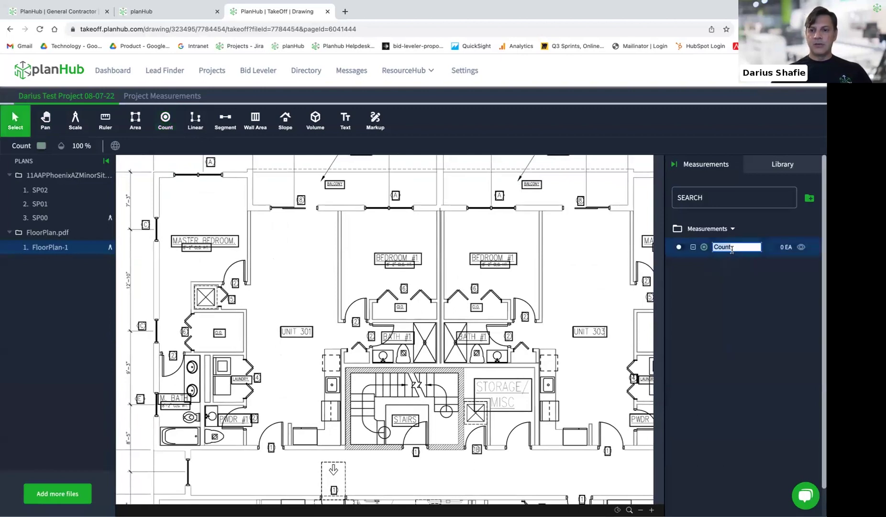
{"action": "type", "text": "Bo"}
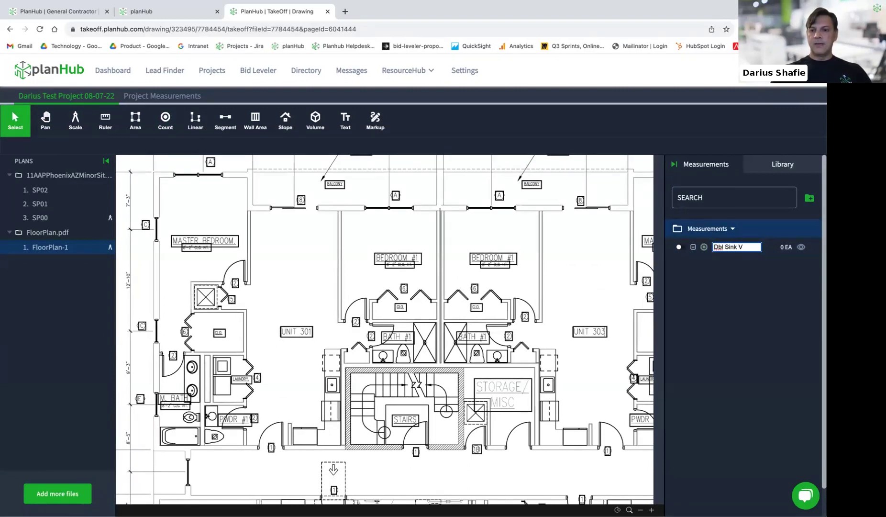
{"action": "key", "text": "Return"}
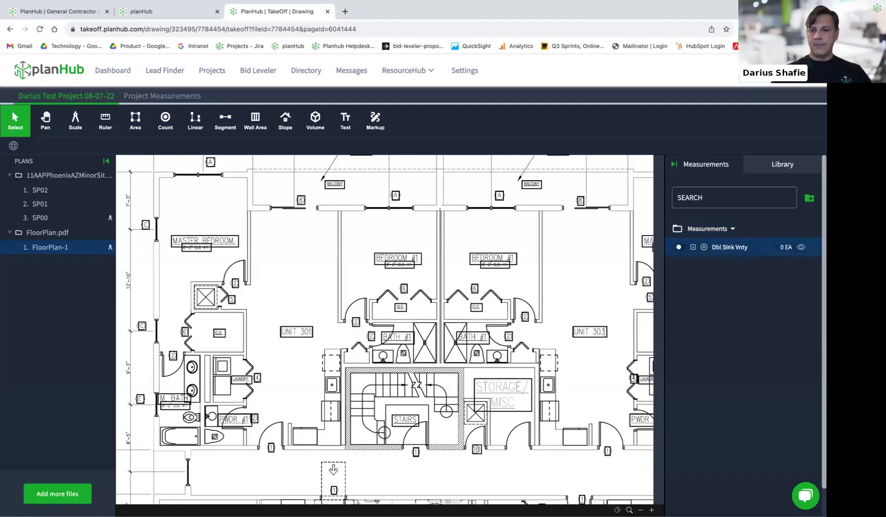
Continue measuring Dbl Sink Vnty and place a count marker on each of the two sinks in Unit 301's master bath
{"action": "right_click", "coordinate": [731, 244]}
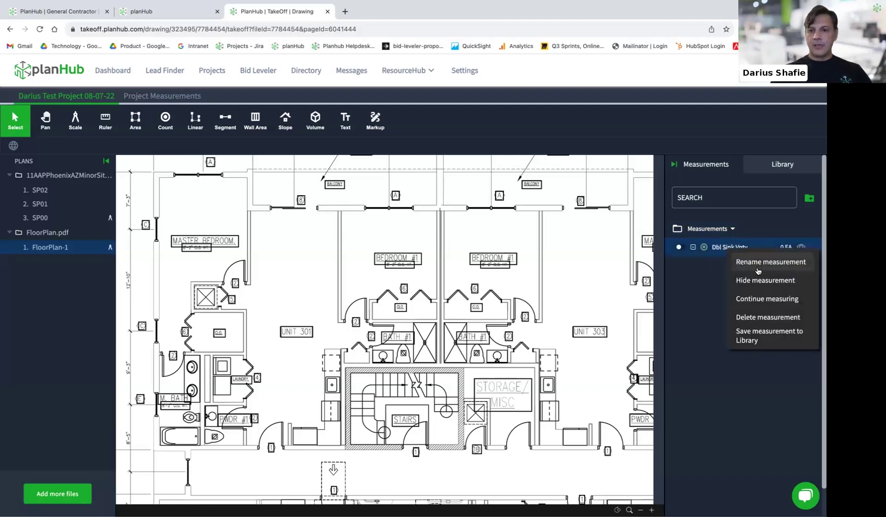
{"action": "left_click", "coordinate": [731, 299]}
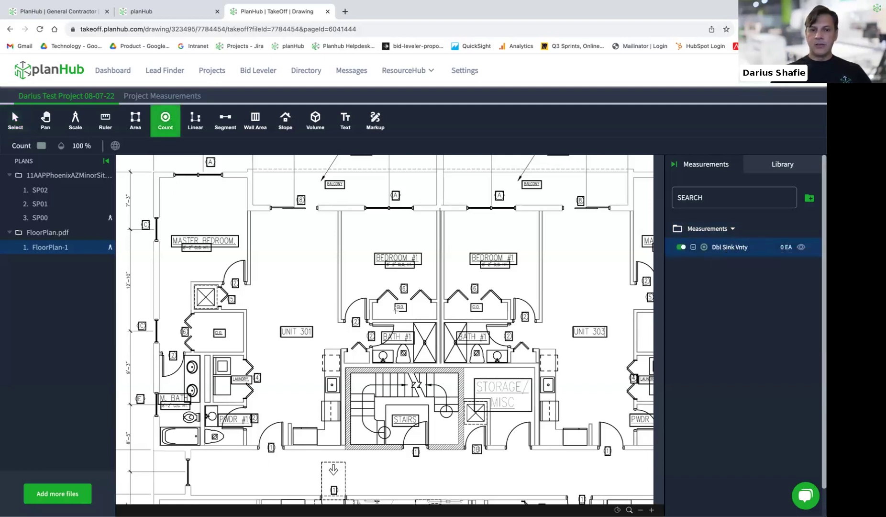
{"action": "left_click", "coordinate": [191, 367]}
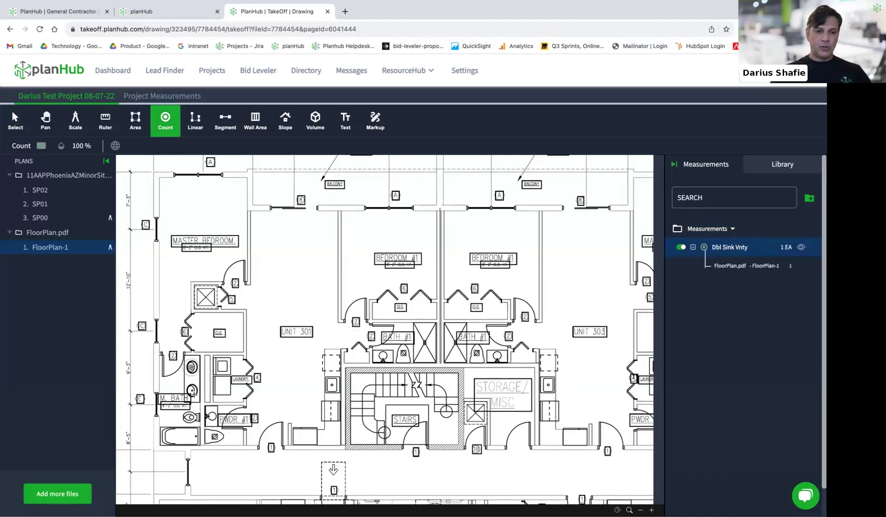
{"action": "left_click", "coordinate": [192, 391]}
{"action": "scroll", "coordinate": [433, 391], "scroll_direction": "down", "scroll_amount": 2}
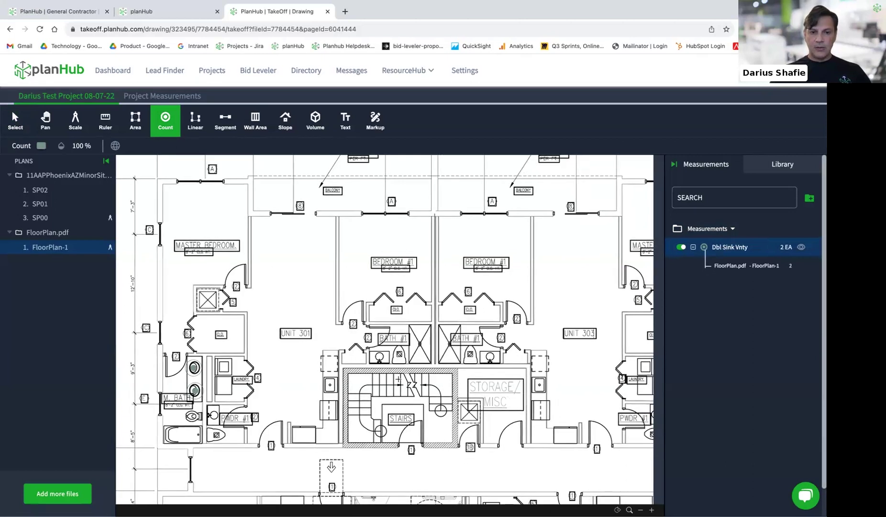
Place an extra Dbl Sink Vnty marker on the wall between the two Bath #1 rooms and delete it
{"action": "left_click", "coordinate": [433, 364]}
{"action": "scroll", "coordinate": [430, 356], "scroll_direction": "right", "scroll_amount": 3}
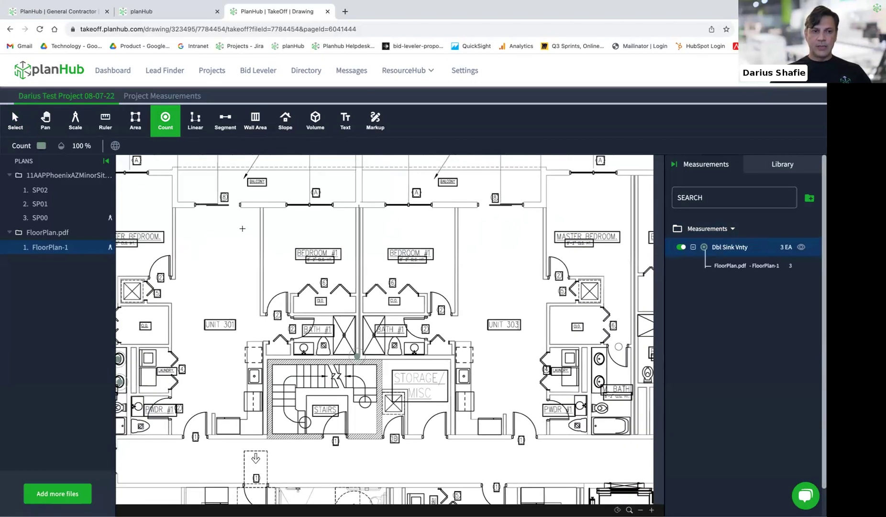
{"action": "left_click", "coordinate": [21, 123]}
{"action": "left_click", "coordinate": [365, 359]}
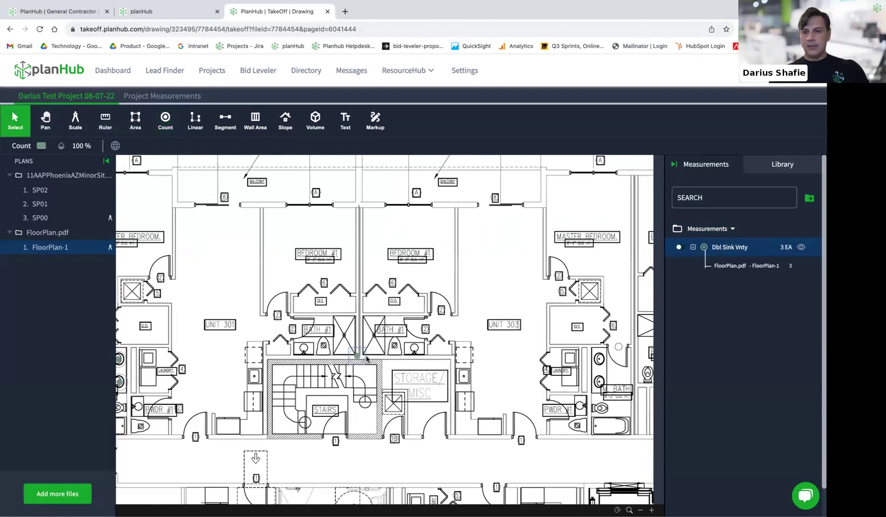
{"action": "key", "text": "Delete"}
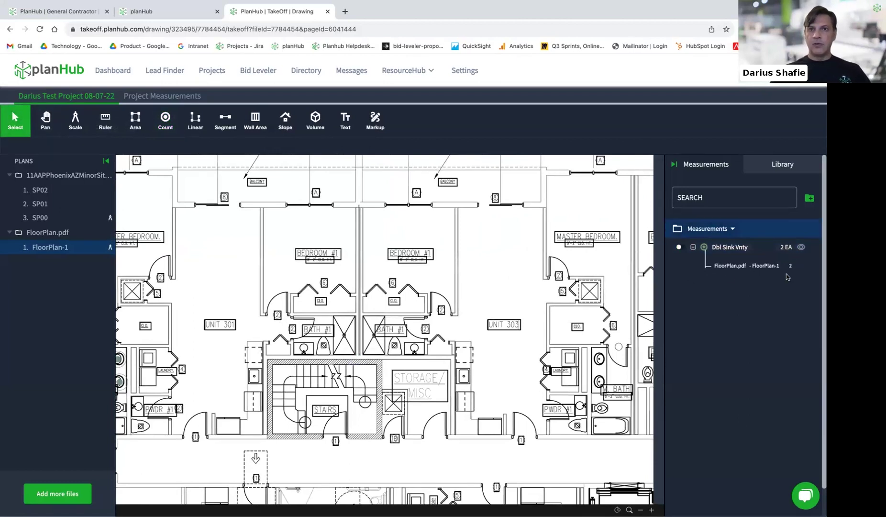
{"action": "scroll", "coordinate": [431, 341], "scroll_direction": "down", "scroll_amount": 2}
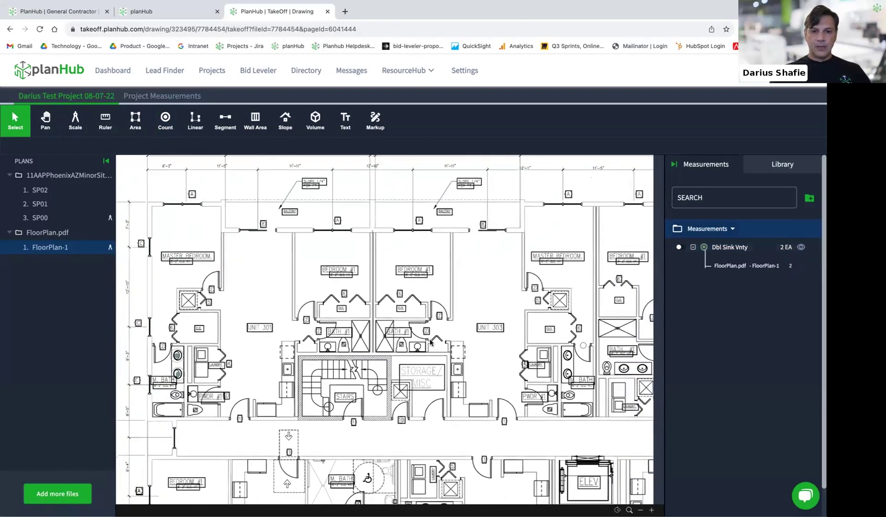
Continue measuring Dbl Sink Vnty and mark both sinks in Unit 303's master bath and both in Unit 305's Bath #1
{"action": "scroll", "coordinate": [430, 341], "scroll_direction": "down", "scroll_amount": 1}
{"action": "left_click_drag", "start_coordinate": [448, 349], "coordinate": [209, 361]}
{"action": "scroll", "coordinate": [328, 369], "scroll_direction": "up", "scroll_amount": 3}
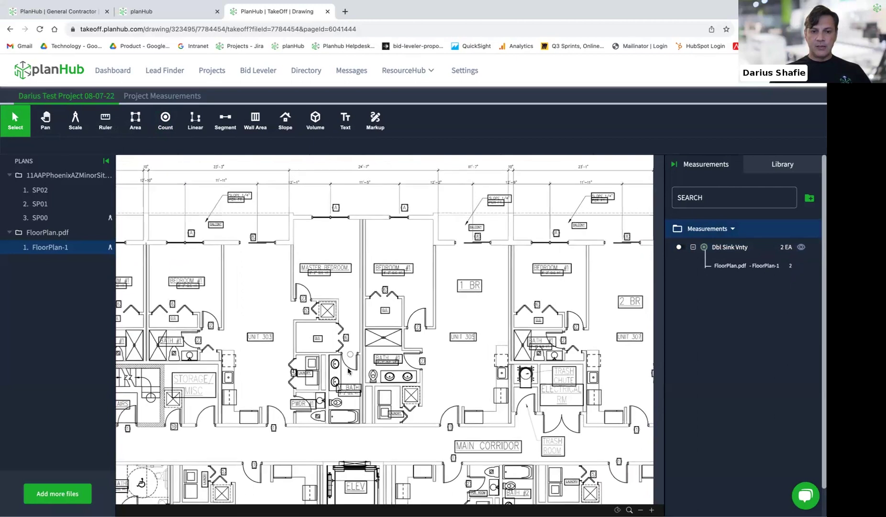
{"action": "left_click_drag", "start_coordinate": [477, 354], "coordinate": [415, 359]}
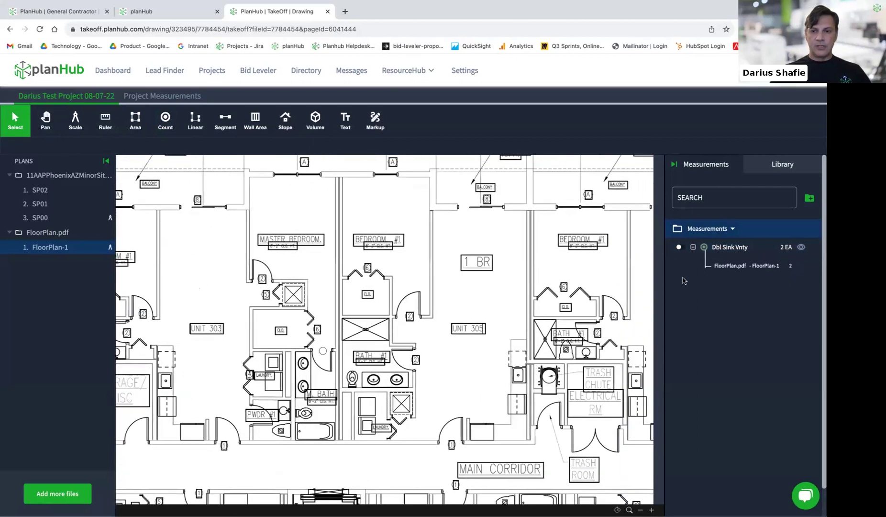
{"action": "right_click", "coordinate": [734, 254]}
{"action": "left_click", "coordinate": [766, 299]}
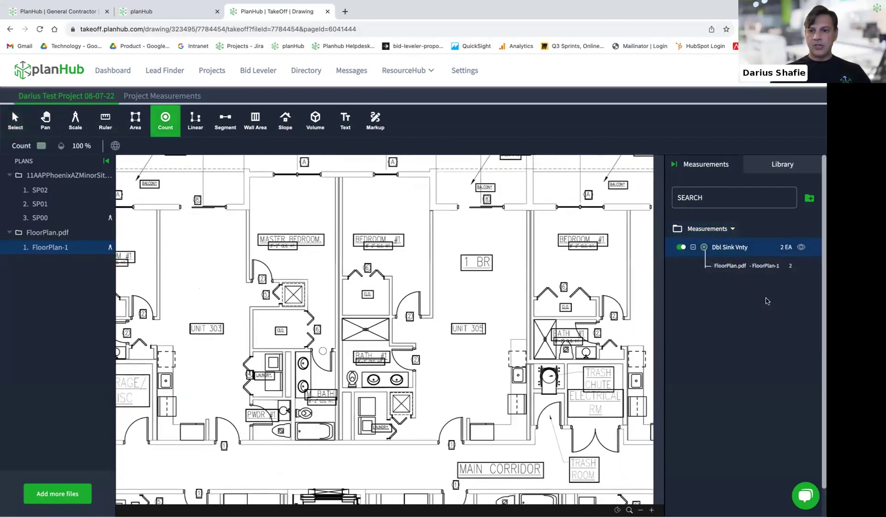
{"action": "left_click", "coordinate": [304, 362]}
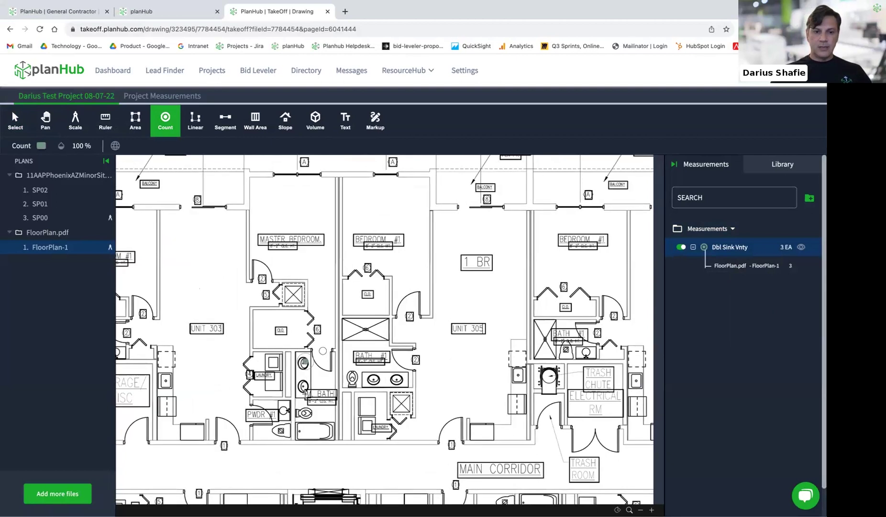
{"action": "left_click", "coordinate": [303, 386]}
{"action": "left_click", "coordinate": [367, 380]}
{"action": "left_click", "coordinate": [398, 380]}
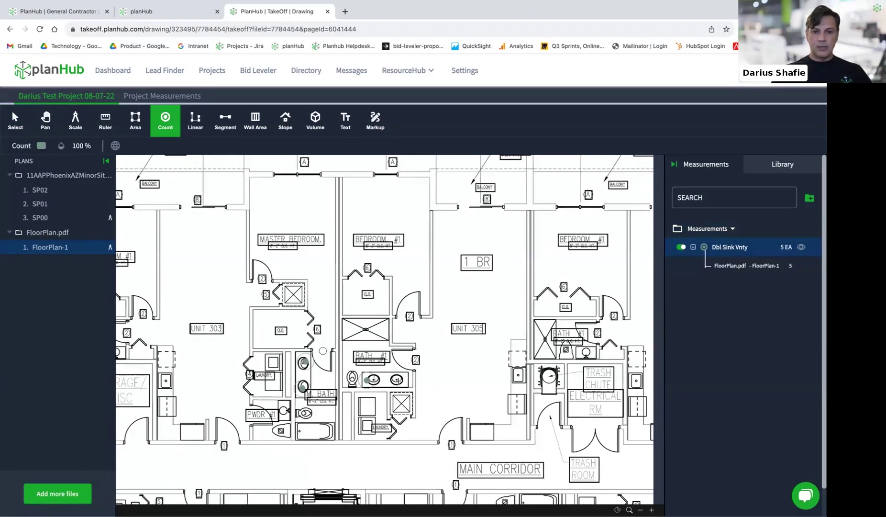
Place Dbl Sink Vnty markers on both sinks in each master bath of Units 307, 309 and 311
{"action": "left_click_drag", "start_coordinate": [467, 366], "coordinate": [71, 378]}
{"action": "left_click", "coordinate": [379, 372]}
{"action": "left_click", "coordinate": [380, 393]}
{"action": "left_click", "coordinate": [450, 374]}
{"action": "left_click", "coordinate": [450, 395]}
{"action": "left_click_drag", "start_coordinate": [501, 351], "coordinate": [179, 371]}
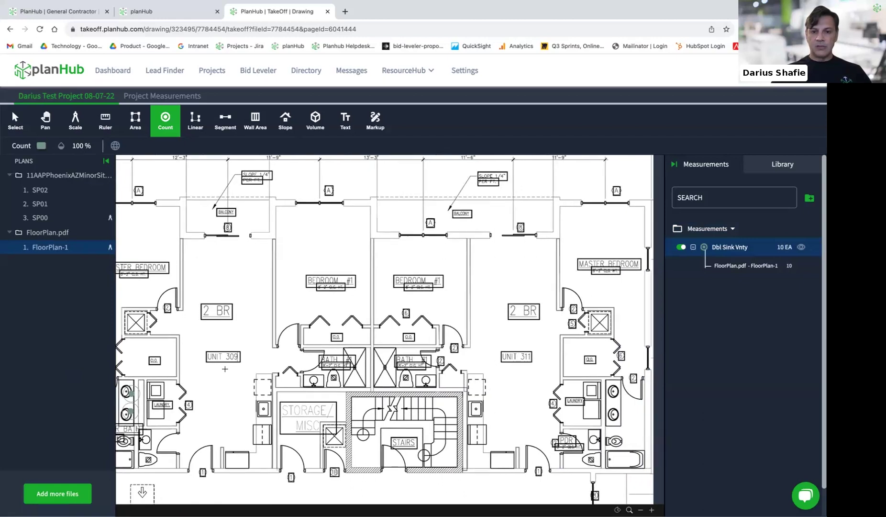
{"action": "left_click", "coordinate": [614, 392]}
{"action": "left_click", "coordinate": [613, 415]}
Review the Dbl Sink Vnty markers across the whole FloorPlan-1 sheet and around Units 301 and 303
{"action": "left_click_drag", "start_coordinate": [583, 349], "coordinate": [564, 321]}
{"action": "scroll", "coordinate": [563, 321], "scroll_direction": "down", "scroll_amount": 5}
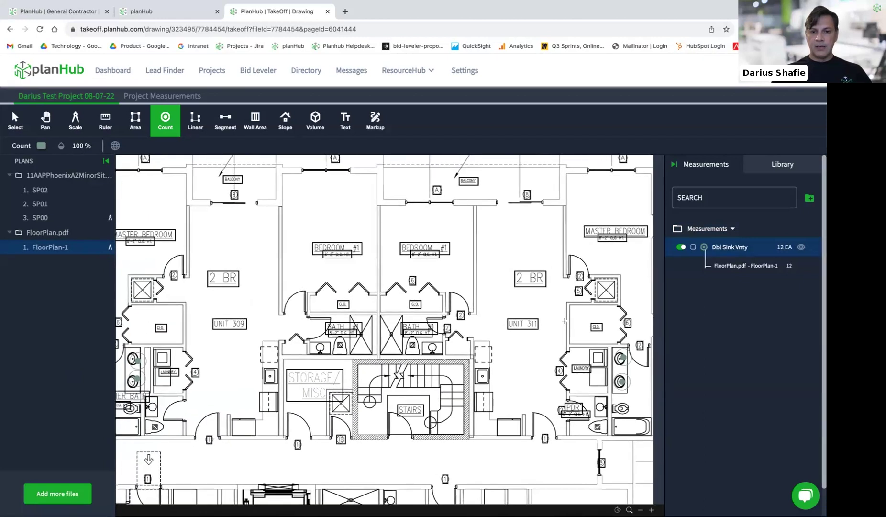
{"action": "scroll", "coordinate": [560, 321], "scroll_direction": "down", "scroll_amount": 4}
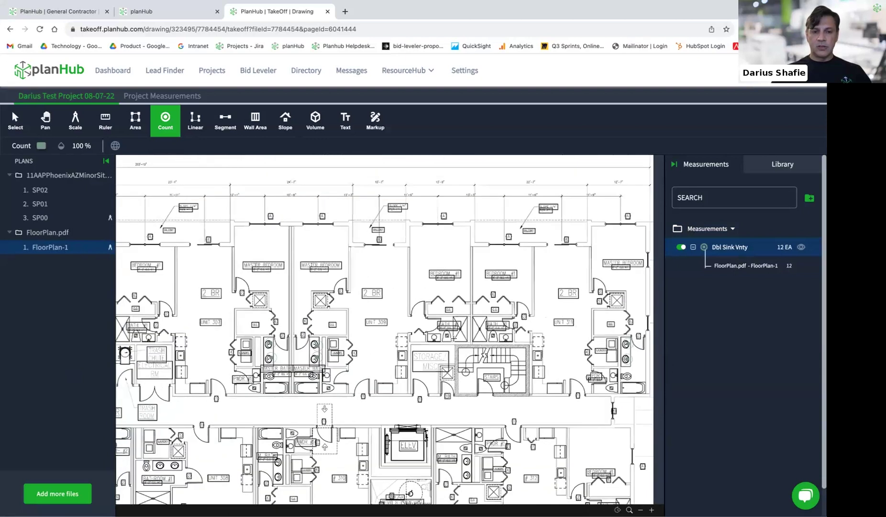
{"action": "left_click_drag", "start_coordinate": [332, 317], "coordinate": [486, 311]}
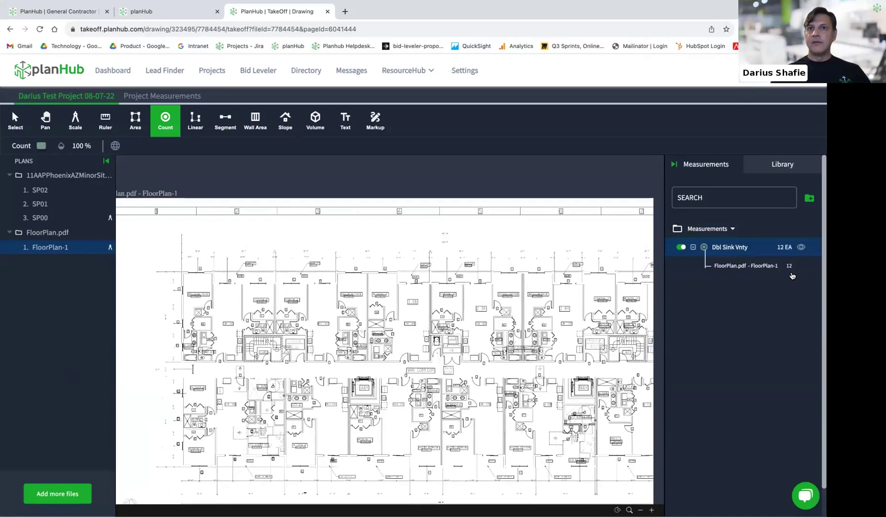
{"action": "scroll", "coordinate": [290, 369], "scroll_direction": "up", "scroll_amount": 5}
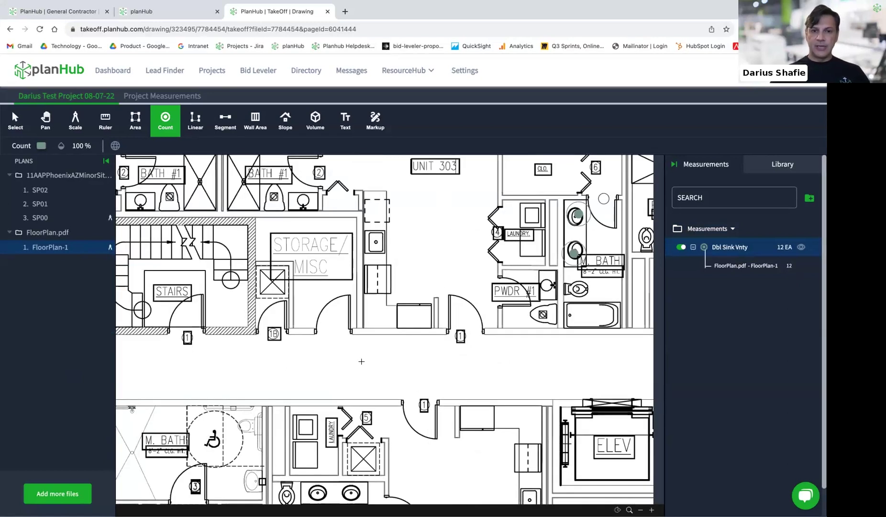
{"action": "scroll", "coordinate": [362, 362], "scroll_direction": "down", "scroll_amount": 3}
{"action": "scroll", "coordinate": [361, 361], "scroll_direction": "down", "scroll_amount": 1}
{"action": "scroll", "coordinate": [189, 236], "scroll_direction": "left", "scroll_amount": 6}
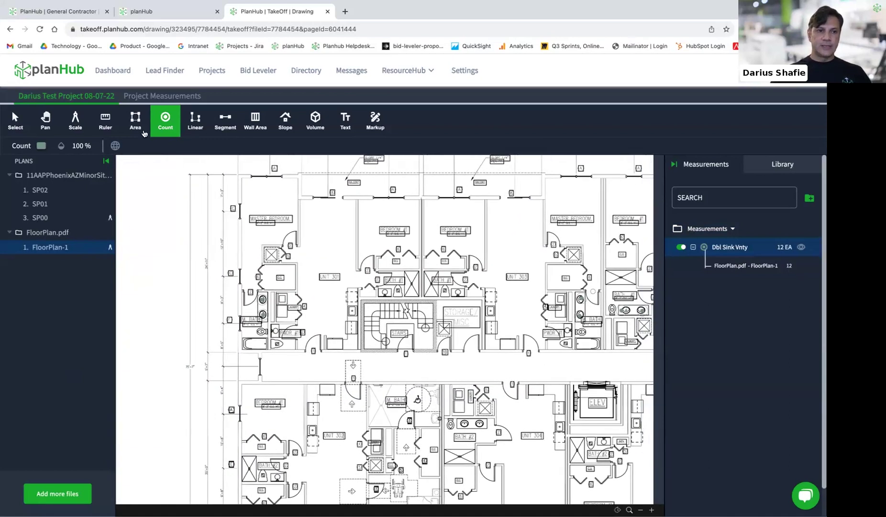
Create a second count measurement on FloorPlan-1 and rename it as Sngl Sink Vnty
{"action": "left_click", "coordinate": [17, 122]}
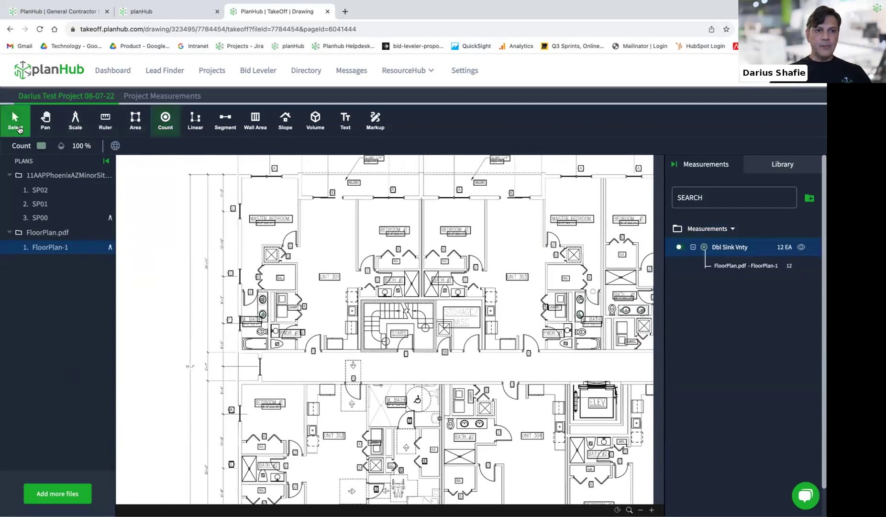
{"action": "left_click", "coordinate": [165, 121]}
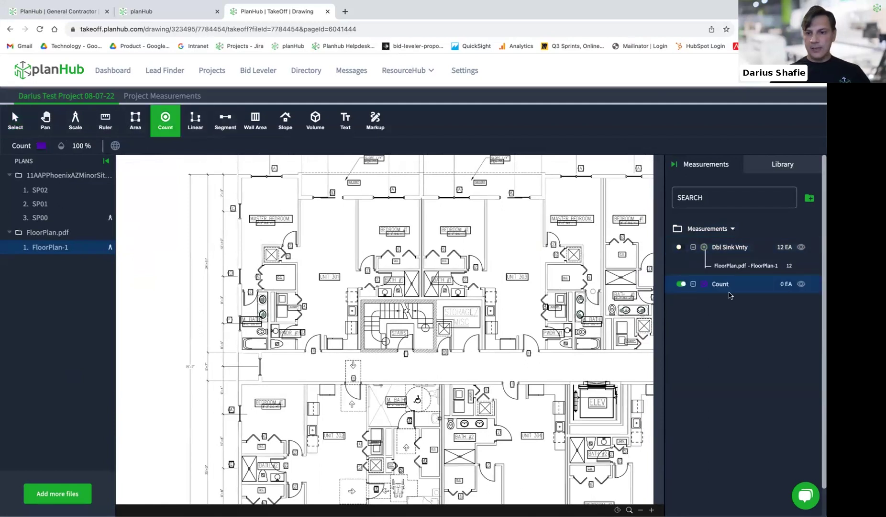
{"action": "right_click", "coordinate": [730, 291]}
{"action": "left_click", "coordinate": [748, 300]}
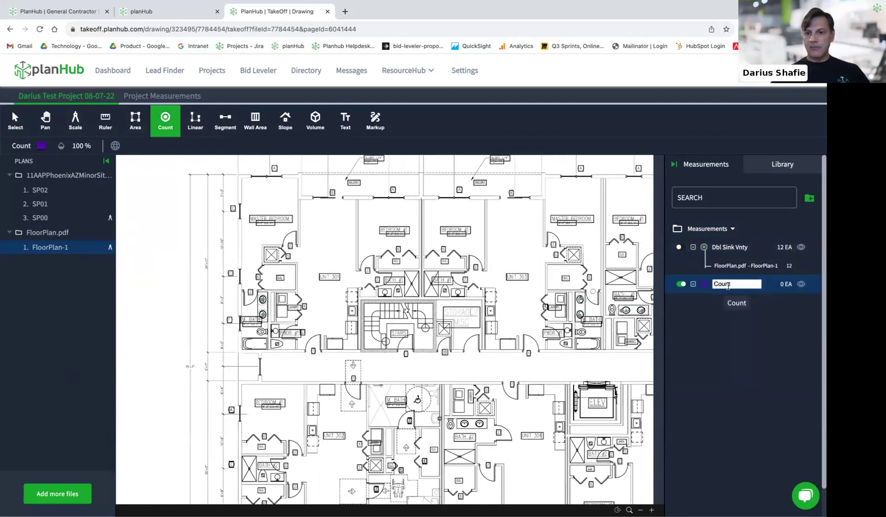
{"action": "double_click", "coordinate": [729, 285]}
{"action": "type", "text": "S"}
{"action": "type", "text": "ing"}
{"action": "key", "text": "BackSpace"}
{"action": "key", "text": "BackSpace"}
{"action": "key", "text": "BackSpace"}
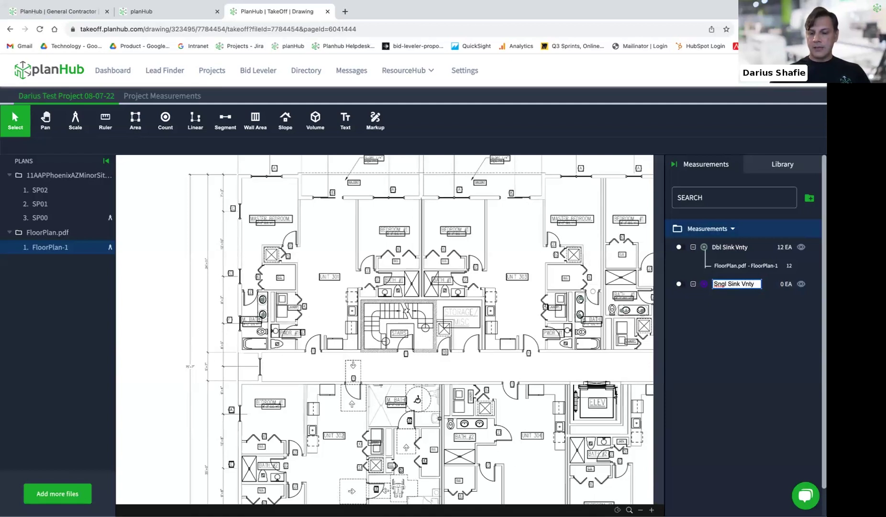
{"action": "key", "text": "Return"}
Continue measuring Sngl Sink Vnty and mark the sinks in Unit 301's powder room and in Bath #1 of Units 301 and 303
{"action": "scroll", "coordinate": [392, 297], "scroll_direction": "up", "scroll_amount": 1}
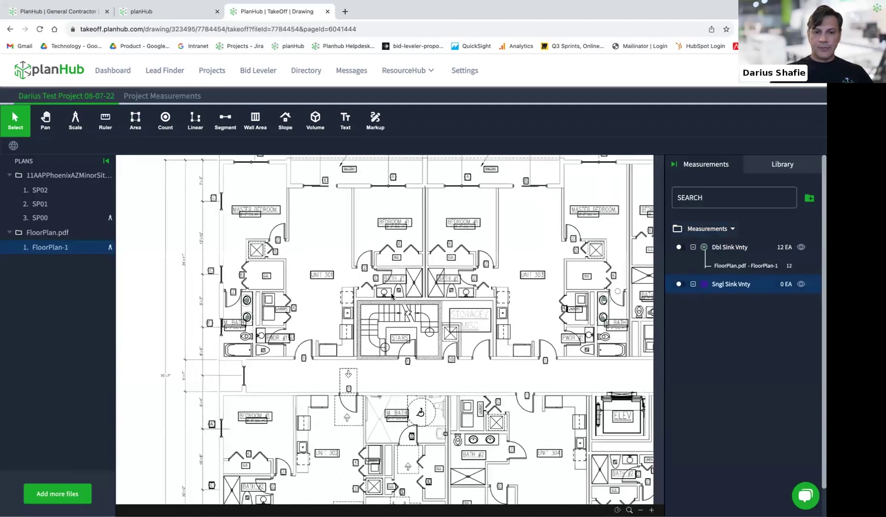
{"action": "scroll", "coordinate": [392, 297], "scroll_direction": "up", "scroll_amount": 1}
{"action": "right_click", "coordinate": [731, 285]}
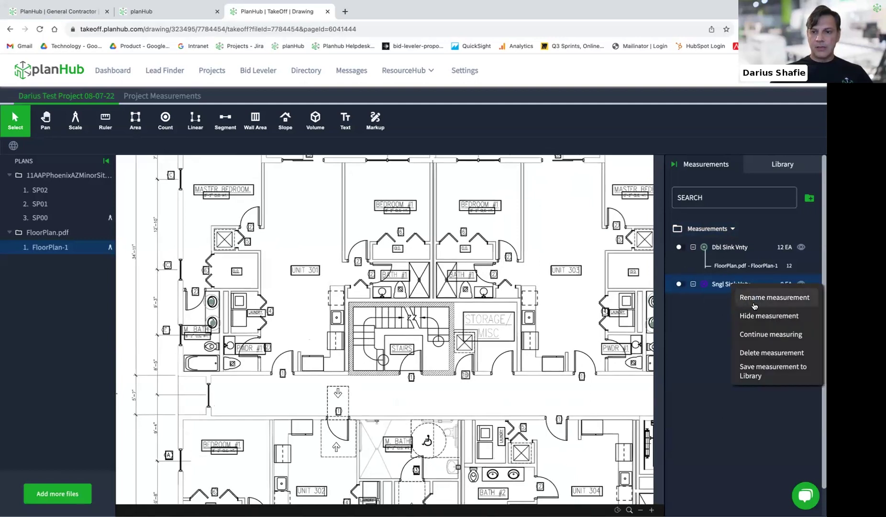
{"action": "left_click", "coordinate": [767, 333]}
{"action": "scroll", "coordinate": [220, 326], "scroll_direction": "up", "scroll_amount": 2}
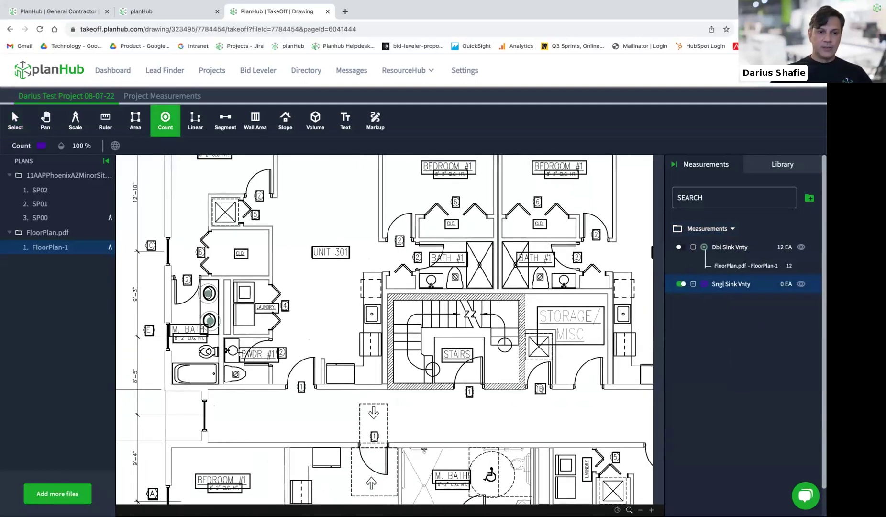
{"action": "left_click", "coordinate": [233, 352]}
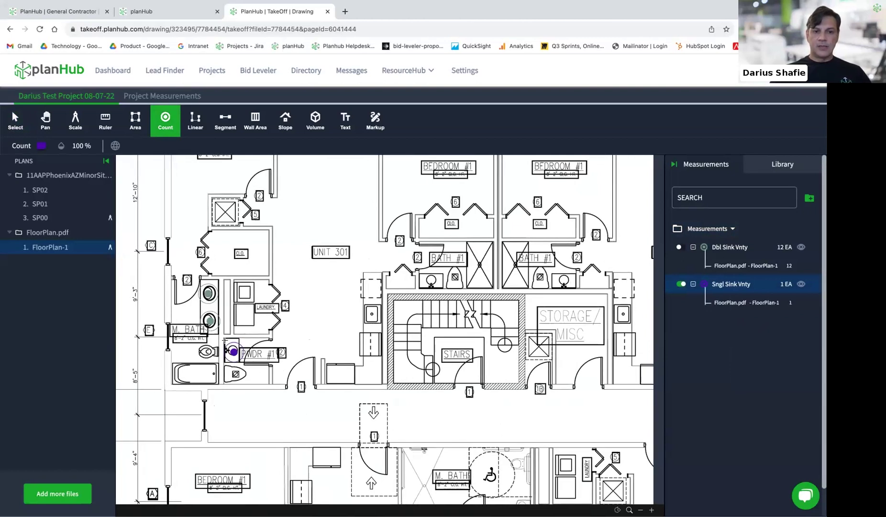
{"action": "scroll", "coordinate": [433, 281], "scroll_direction": "down", "scroll_amount": 1}
{"action": "left_click", "coordinate": [434, 283]}
{"action": "left_click", "coordinate": [549, 283]}
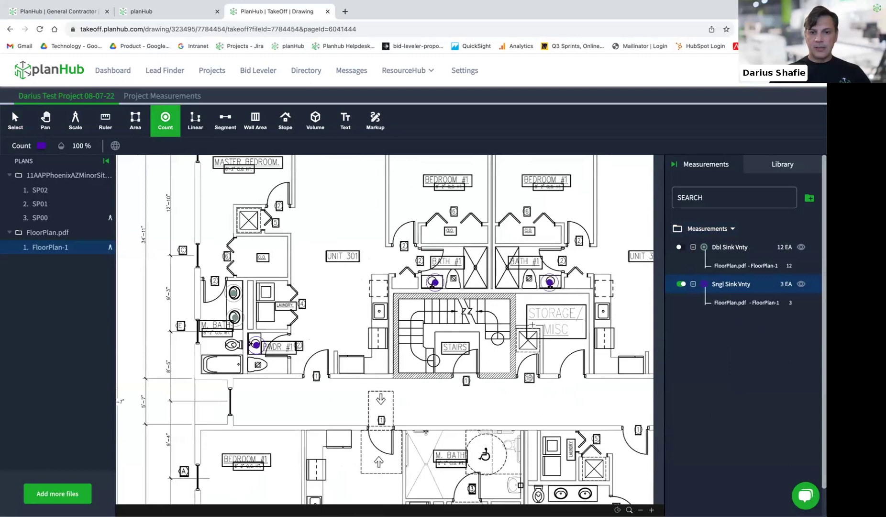
Place Sngl Sink Vnty markers on the sinks in Unit 303's powder room and Unit 307's Bath #1
{"action": "scroll", "coordinate": [450, 325], "scroll_direction": "right", "scroll_amount": 8}
{"action": "left_click", "coordinate": [345, 358]}
{"action": "scroll", "coordinate": [433, 362], "scroll_direction": "down", "scroll_amount": 2}
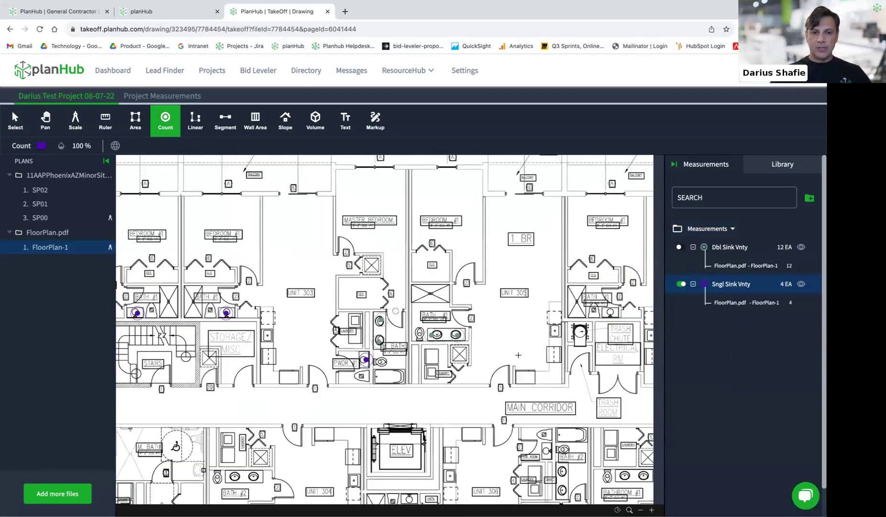
{"action": "mouse_move", "coordinate": [518, 354]}
{"action": "left_mouse_down"}
{"action": "mouse_move", "coordinate": [303, 359]}
{"action": "mouse_move", "coordinate": [315, 358]}
{"action": "left_mouse_up"}
{"action": "left_click", "coordinate": [407, 316]}
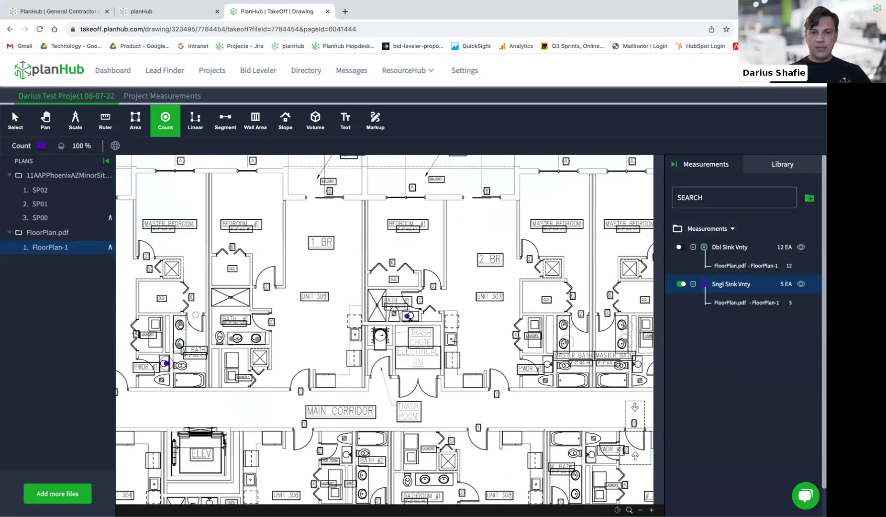
{"action": "left_click_drag", "start_coordinate": [502, 346], "coordinate": [315, 353]}
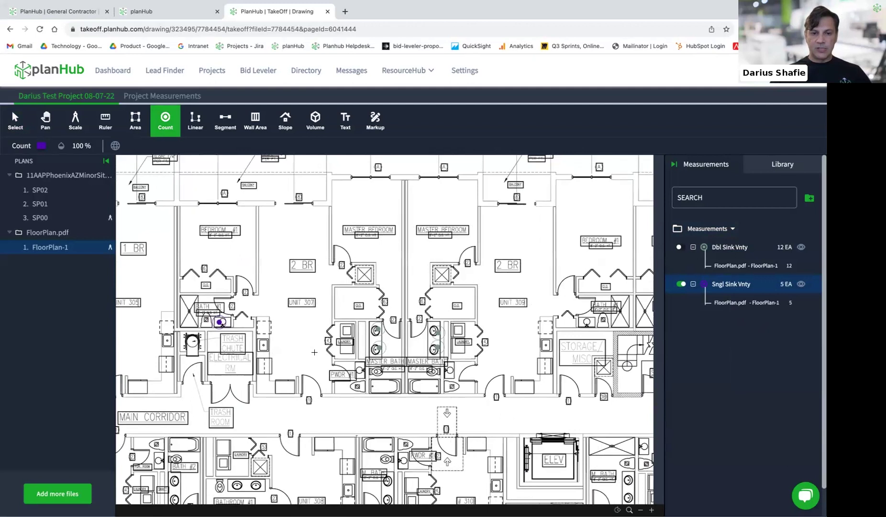
Mark five more single sink vanities in the powder rooms and Bath #1 rooms of Units 307 through 311, and finish counting
{"action": "left_click", "coordinate": [359, 369]}
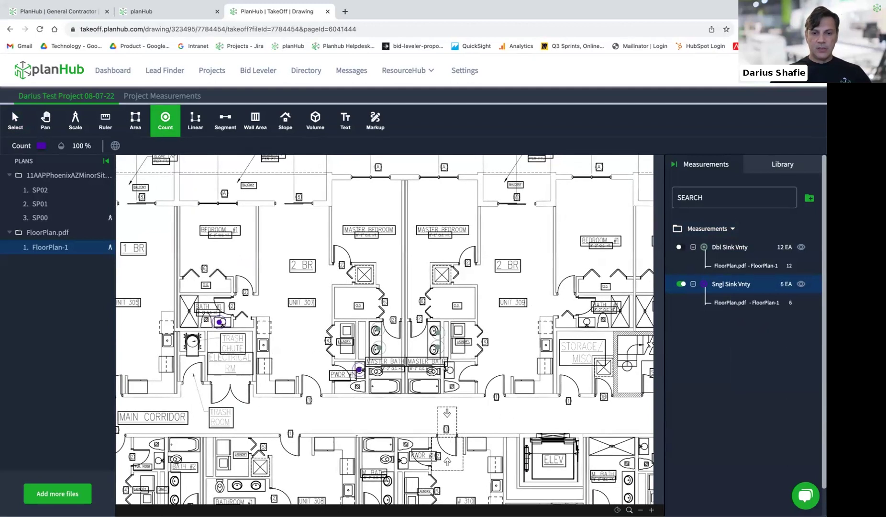
{"action": "left_click", "coordinate": [451, 370]}
{"action": "left_click_drag", "start_coordinate": [524, 353], "coordinate": [296, 353]}
{"action": "left_click", "coordinate": [354, 324]}
{"action": "left_click", "coordinate": [444, 323]}
{"action": "left_click_drag", "start_coordinate": [599, 378], "coordinate": [416, 372]}
{"action": "left_click", "coordinate": [400, 369]}
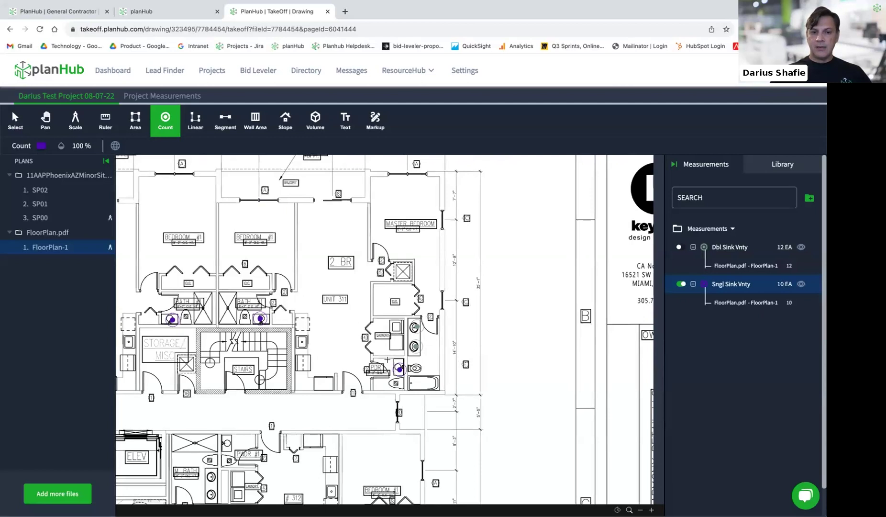
{"action": "scroll", "coordinate": [278, 369], "scroll_direction": "down", "scroll_amount": 5}
{"action": "scroll", "coordinate": [278, 368], "scroll_direction": "up", "scroll_amount": 8}
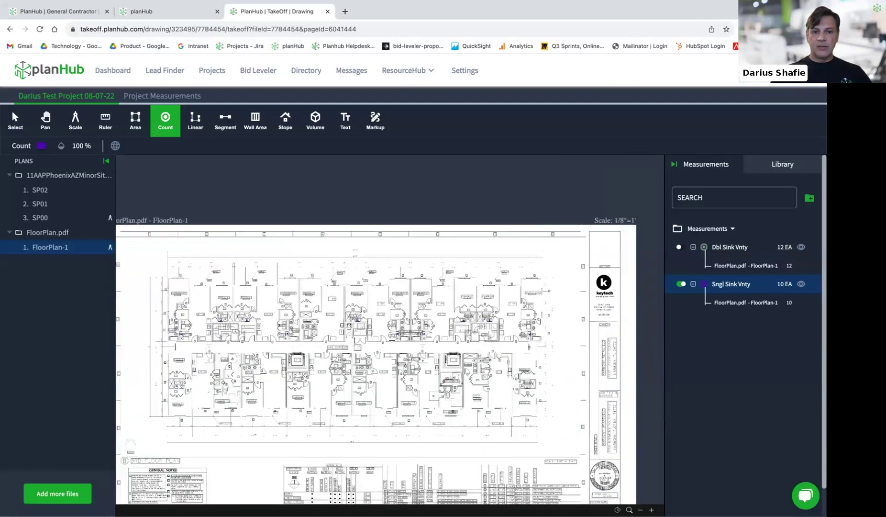
{"action": "scroll", "coordinate": [350, 340], "scroll_direction": "up", "scroll_amount": 2}
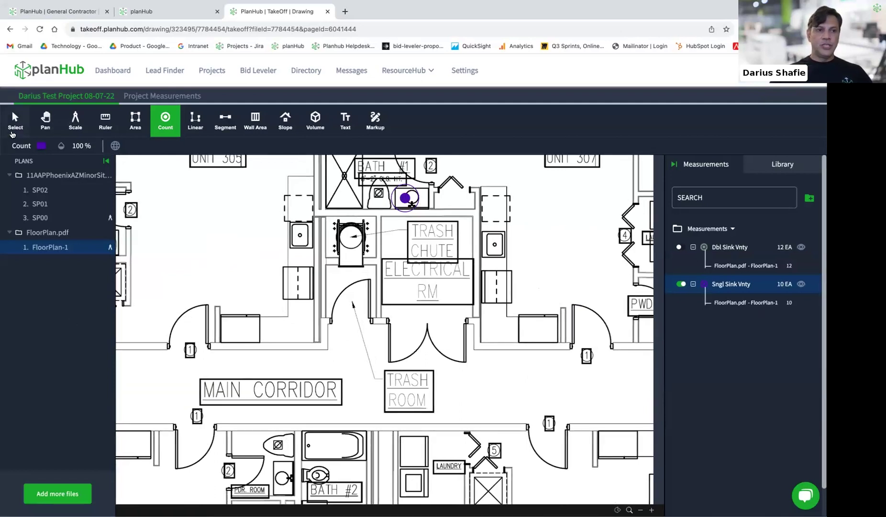
{"action": "left_click", "coordinate": [13, 132]}
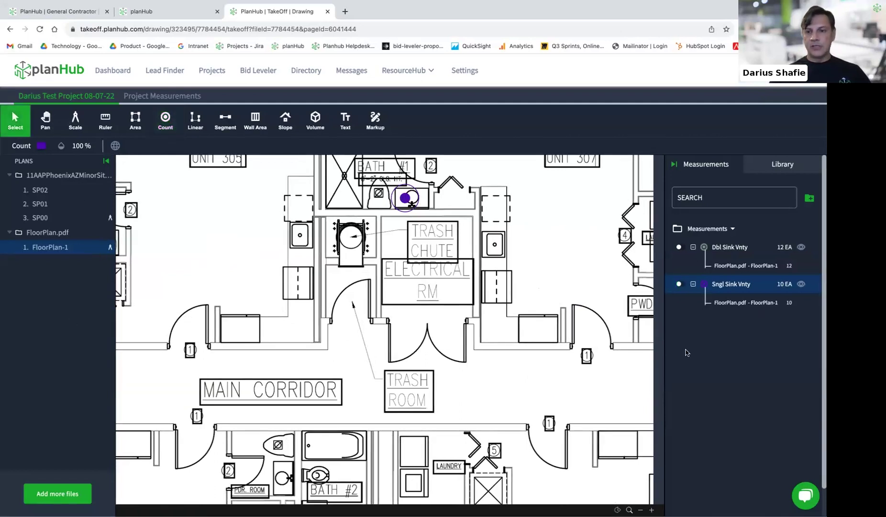
Review the measurements on site plan page SP00, expanding the Trench entry, and return to FloorPlan-1
{"action": "left_click", "coordinate": [43, 219]}
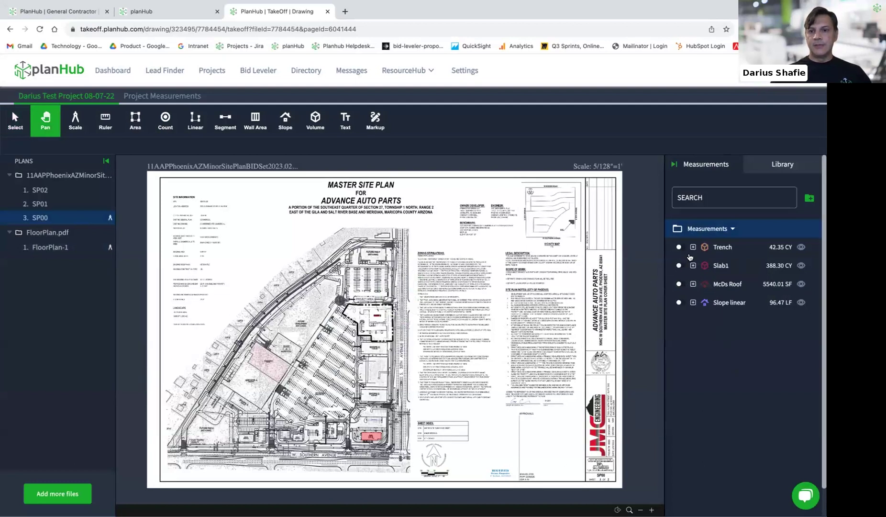
{"action": "left_click", "coordinate": [693, 248]}
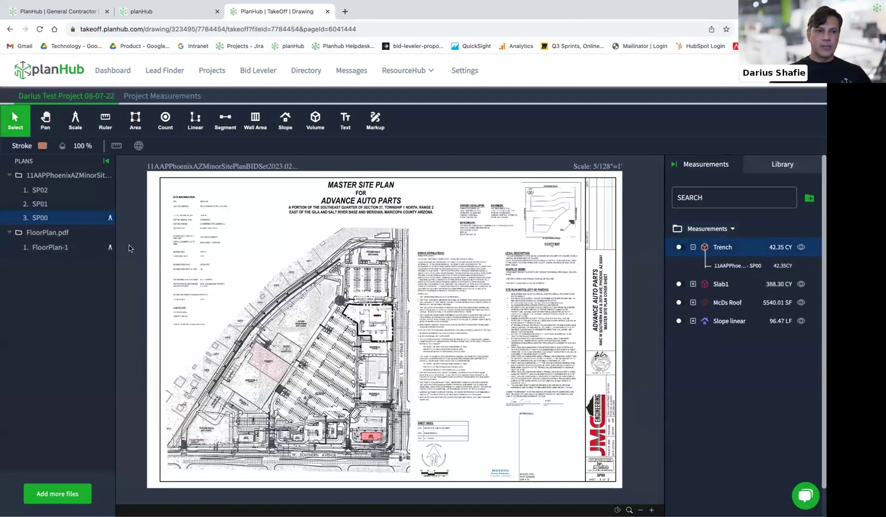
{"action": "left_click", "coordinate": [43, 247]}
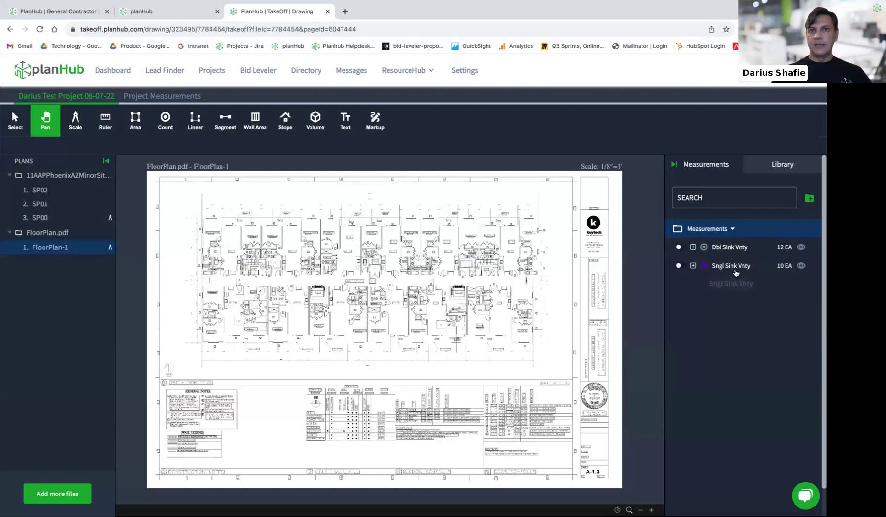
Review the project measurements summary and jump from the Dbl Sink Vnty entry to its location on FloorPlan-1
{"action": "left_click", "coordinate": [148, 96]}
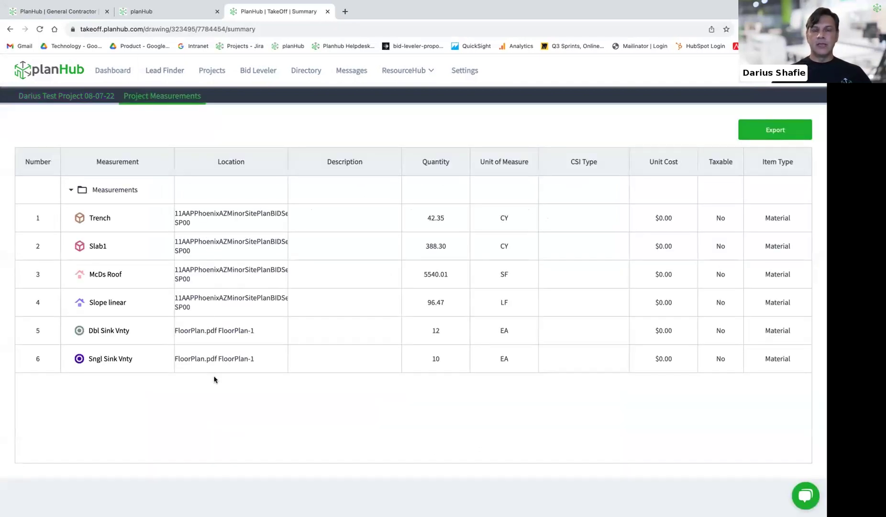
{"action": "left_click", "coordinate": [222, 333]}
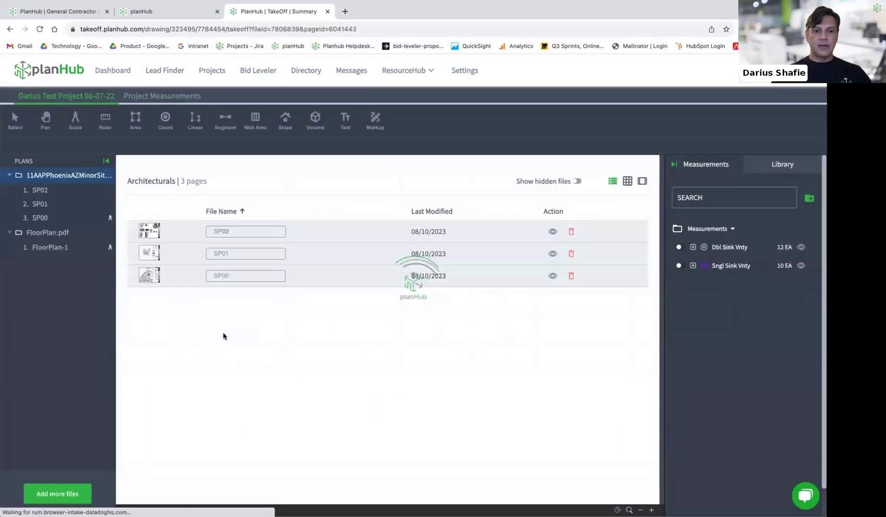
{"action": "scroll", "coordinate": [288, 309], "scroll_direction": "up", "scroll_amount": 5}
{"action": "scroll", "coordinate": [287, 309], "scroll_direction": "down", "scroll_amount": 3}
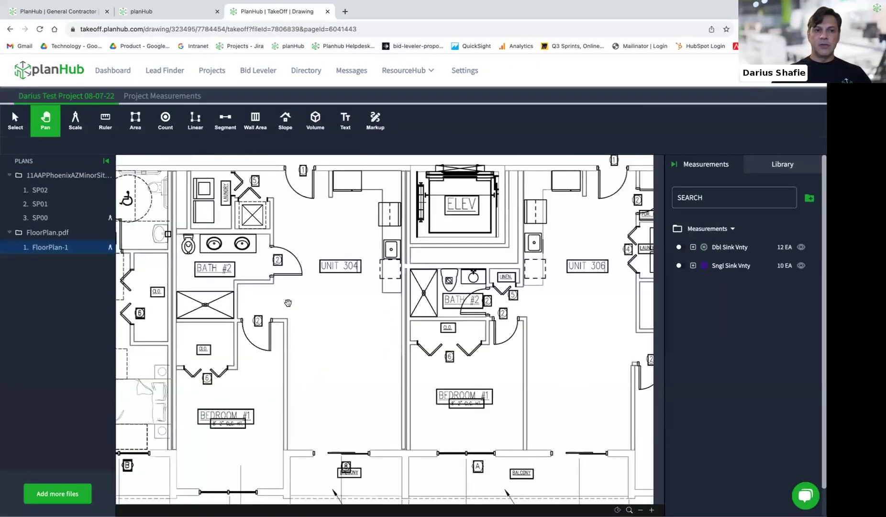
{"action": "scroll", "coordinate": [225, 254], "scroll_direction": "down", "scroll_amount": 3}
{"action": "scroll", "coordinate": [459, 303], "scroll_direction": "up", "scroll_amount": 5}
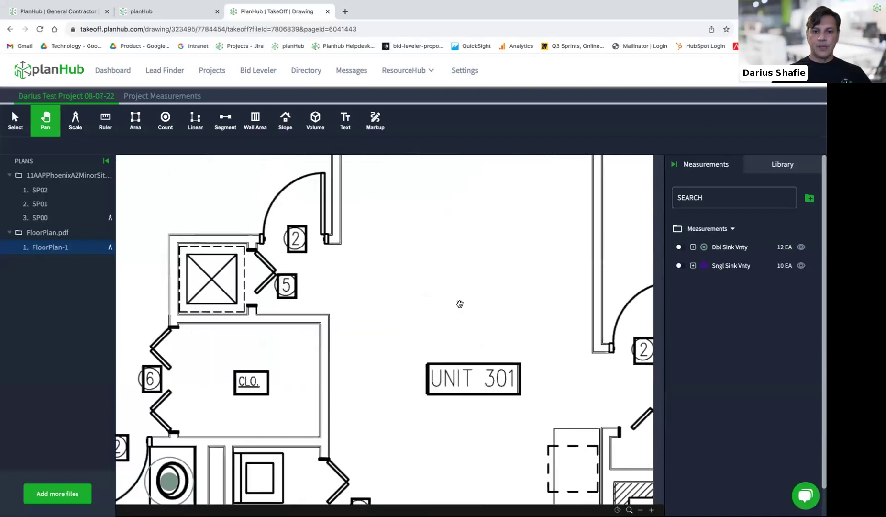
Start an area measurement in Unit 301's master bedroom and trace its window wall, unit-side wall and the edge by the door
{"action": "scroll", "coordinate": [412, 316], "scroll_direction": "down", "scroll_amount": 2}
{"action": "scroll", "coordinate": [412, 316], "scroll_direction": "down", "scroll_amount": 2}
{"action": "mouse_move", "coordinate": [411, 316]}
{"action": "left_mouse_down"}
{"action": "mouse_move", "coordinate": [397, 327]}
{"action": "mouse_move", "coordinate": [324, 337]}
{"action": "mouse_move", "coordinate": [316, 311]}
{"action": "mouse_move", "coordinate": [317, 331]}
{"action": "mouse_move", "coordinate": [354, 344]}
{"action": "mouse_move", "coordinate": [356, 373]}
{"action": "mouse_move", "coordinate": [360, 347]}
{"action": "left_mouse_up"}
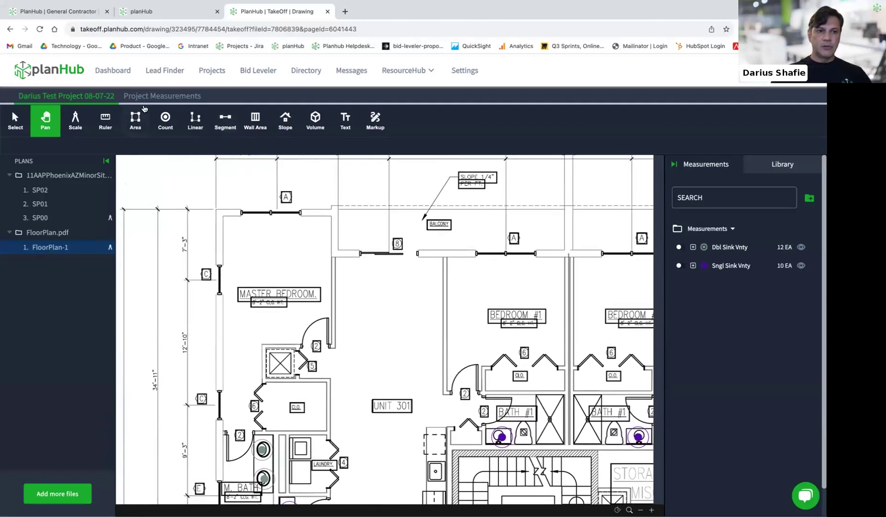
{"action": "left_click", "coordinate": [138, 121]}
{"action": "scroll", "coordinate": [225, 227], "scroll_direction": "up", "scroll_amount": 5}
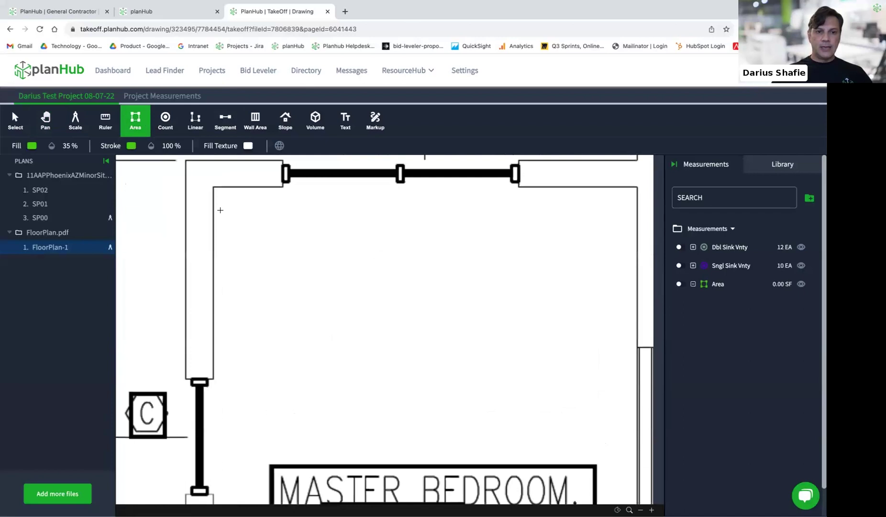
{"action": "left_click", "coordinate": [634, 186]}
{"action": "scroll", "coordinate": [570, 251], "scroll_direction": "down", "scroll_amount": 5}
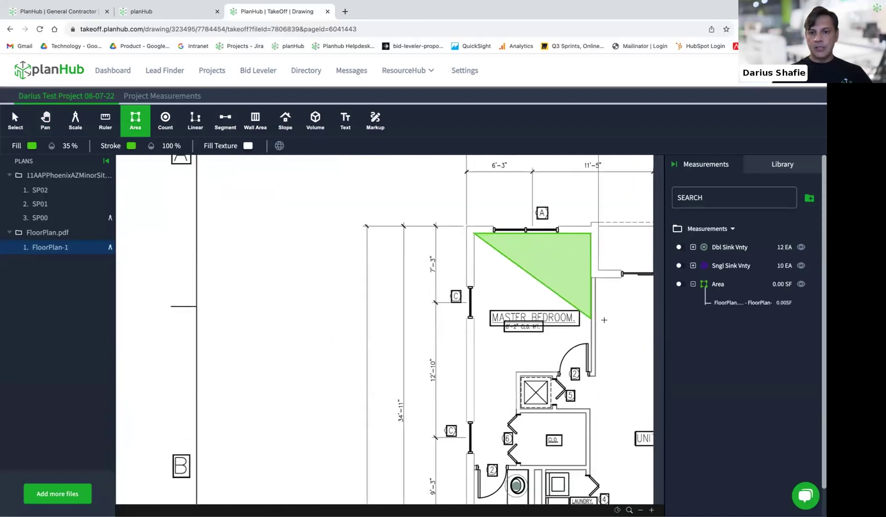
{"action": "scroll", "coordinate": [499, 414], "scroll_direction": "up", "scroll_amount": 4}
{"action": "left_click", "coordinate": [568, 412]}
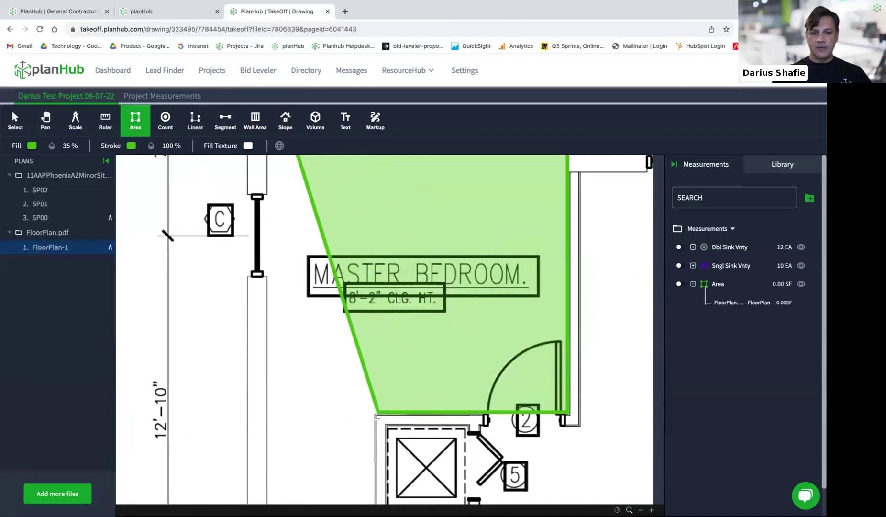
{"action": "left_click", "coordinate": [374, 412]}
Continue the area outline around the small shaft enclosure and along the walls of the master bedroom closet
{"action": "scroll", "coordinate": [375, 415], "scroll_direction": "down", "scroll_amount": 5}
{"action": "scroll", "coordinate": [379, 450], "scroll_direction": "up", "scroll_amount": 8}
{"action": "left_click", "coordinate": [379, 450]}
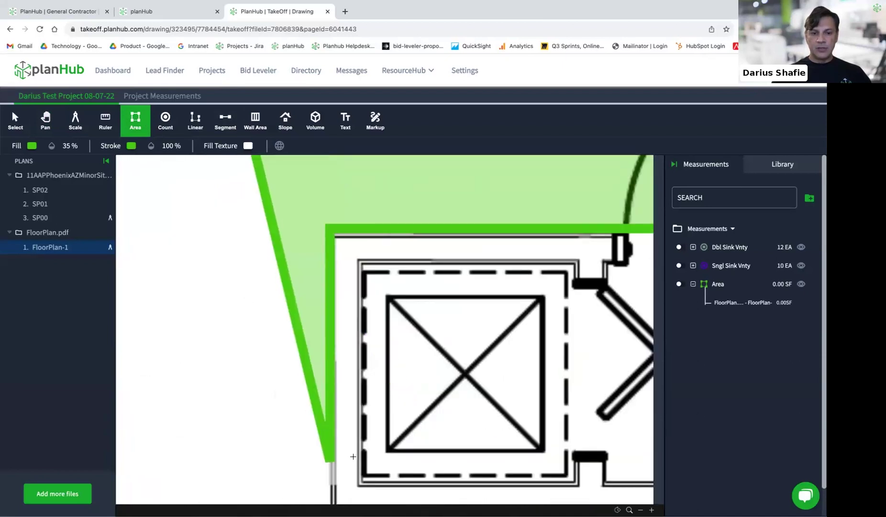
{"action": "scroll", "coordinate": [366, 459], "scroll_direction": "down", "scroll_amount": 7}
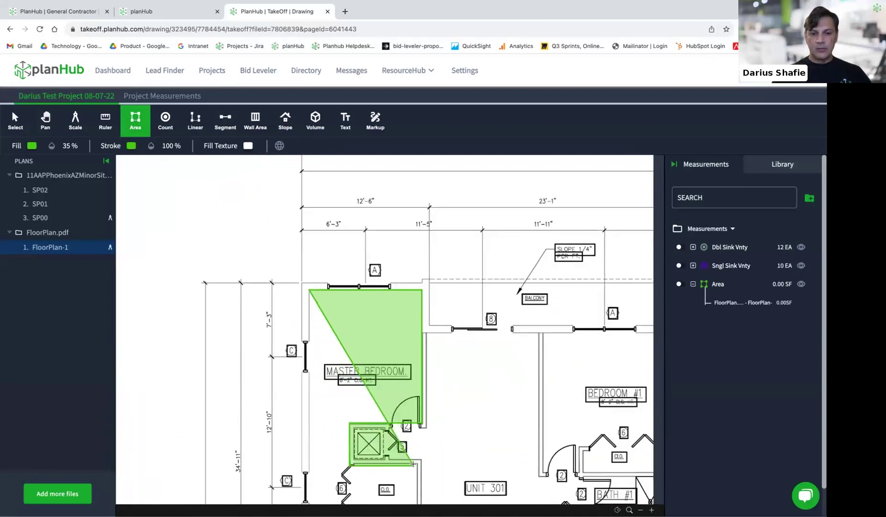
{"action": "scroll", "coordinate": [397, 460], "scroll_direction": "down", "scroll_amount": 6}
{"action": "scroll", "coordinate": [395, 460], "scroll_direction": "up", "scroll_amount": 6}
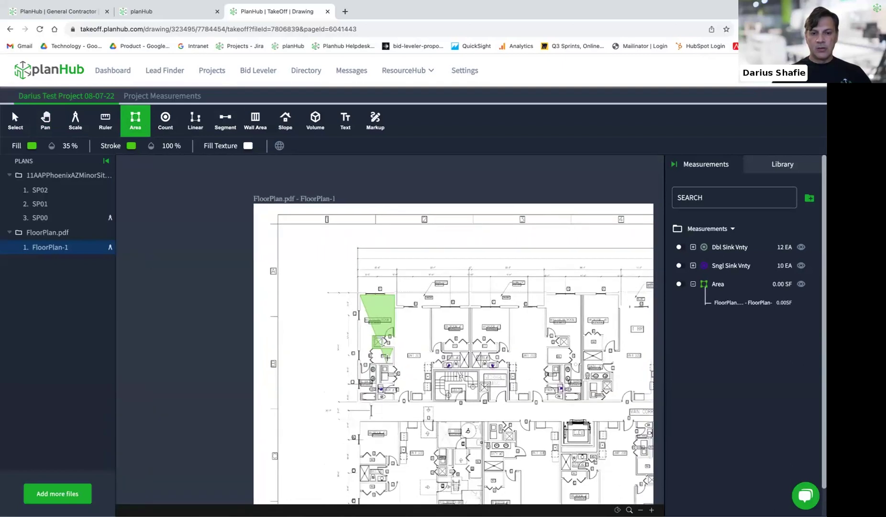
{"action": "scroll", "coordinate": [417, 406], "scroll_direction": "up", "scroll_amount": 4}
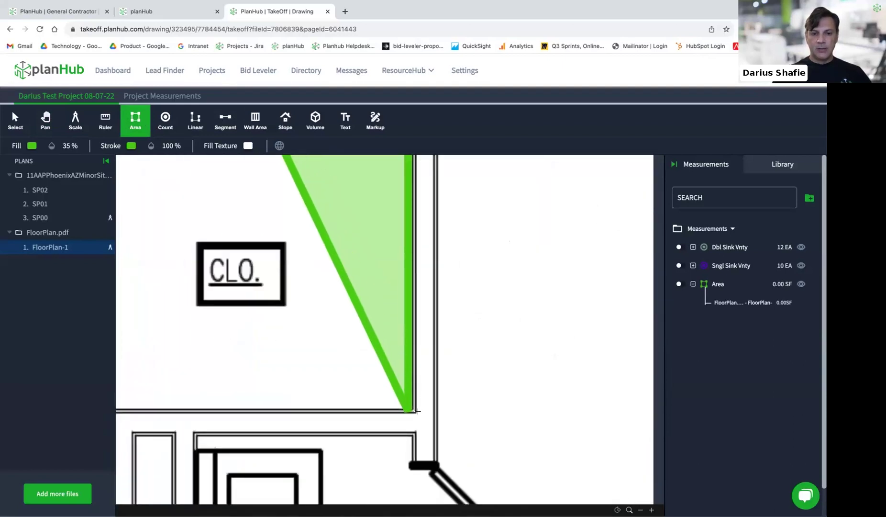
{"action": "scroll", "coordinate": [411, 405], "scroll_direction": "down", "scroll_amount": 8}
{"action": "scroll", "coordinate": [403, 396], "scroll_direction": "up", "scroll_amount": 3}
{"action": "scroll", "coordinate": [403, 396], "scroll_direction": "up", "scroll_amount": 5}
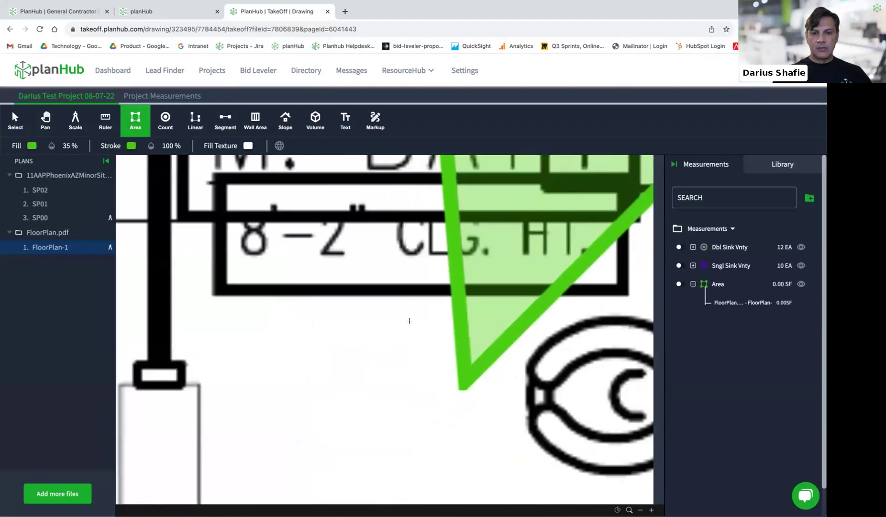
{"action": "scroll", "coordinate": [410, 319], "scroll_direction": "down", "scroll_amount": 2}
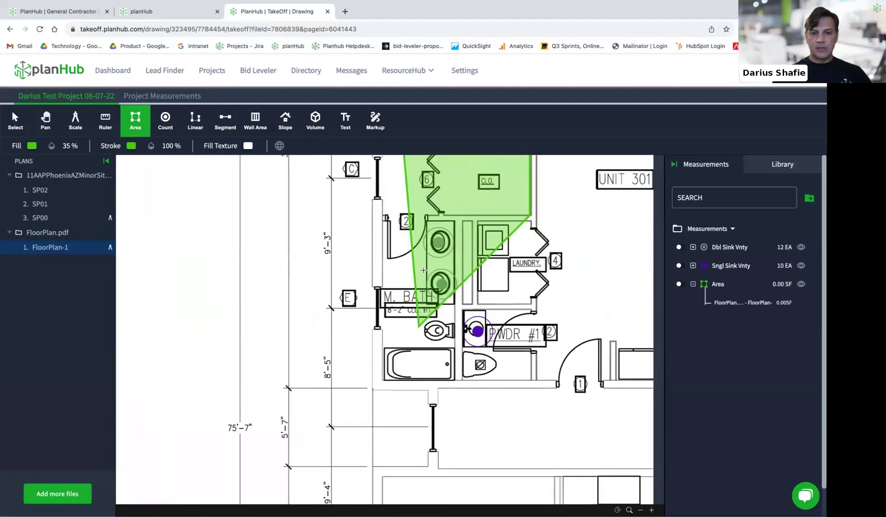
Trace the area outline around the master bath vanity and tub, and close it along the exterior wall
{"action": "left_click", "coordinate": [425, 220]}
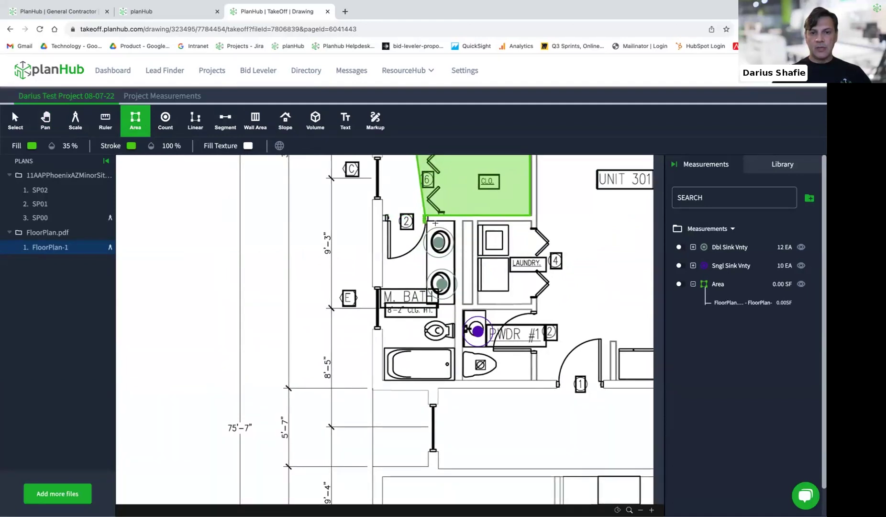
{"action": "left_click", "coordinate": [453, 220]}
{"action": "left_click", "coordinate": [454, 304]}
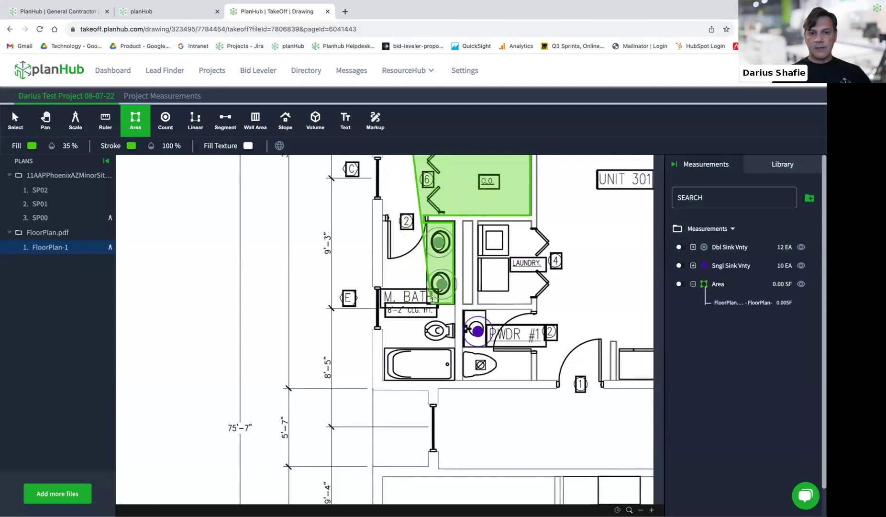
{"action": "left_click", "coordinate": [455, 380]}
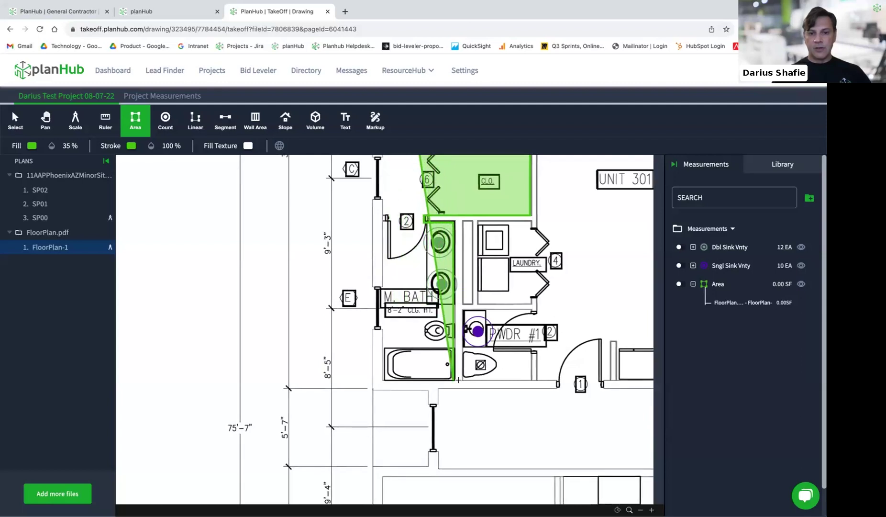
{"action": "left_click", "coordinate": [384, 380]}
{"action": "scroll", "coordinate": [392, 370], "scroll_direction": "down", "scroll_amount": 10}
{"action": "scroll", "coordinate": [393, 367], "scroll_direction": "up", "scroll_amount": 10}
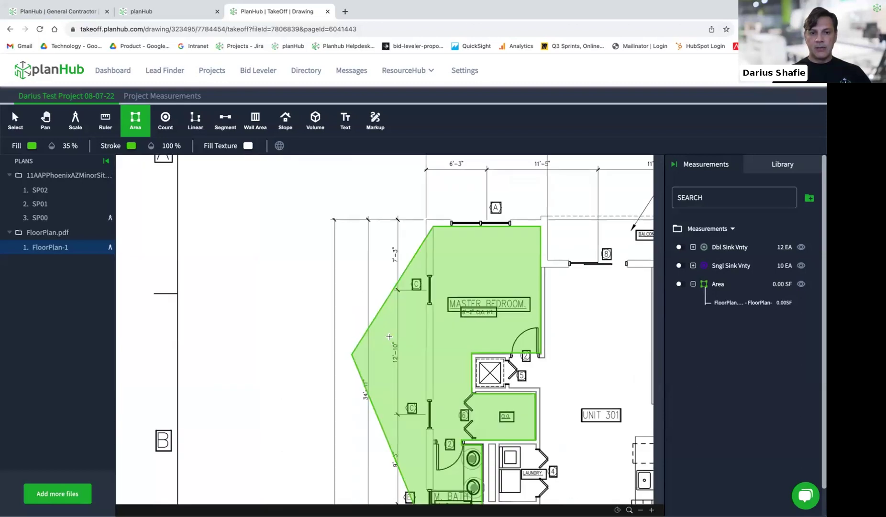
{"action": "left_click", "coordinate": [349, 349]}
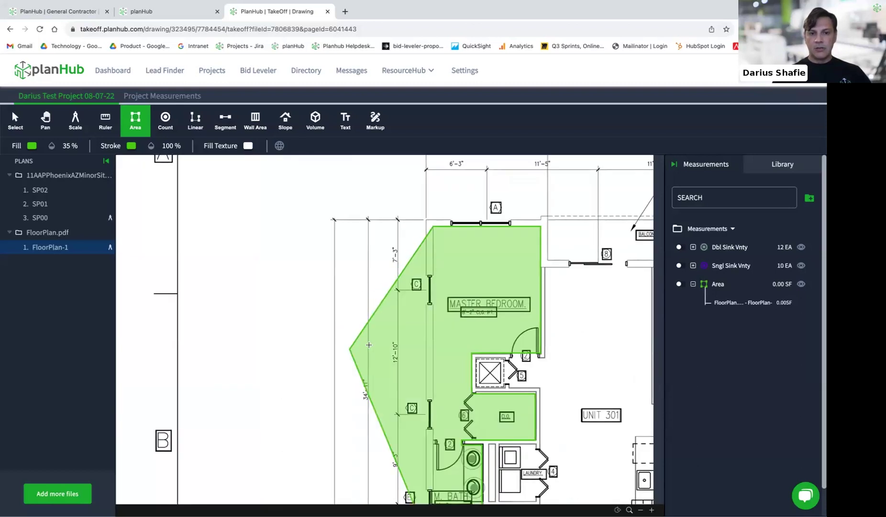
{"action": "key", "text": "Return"}
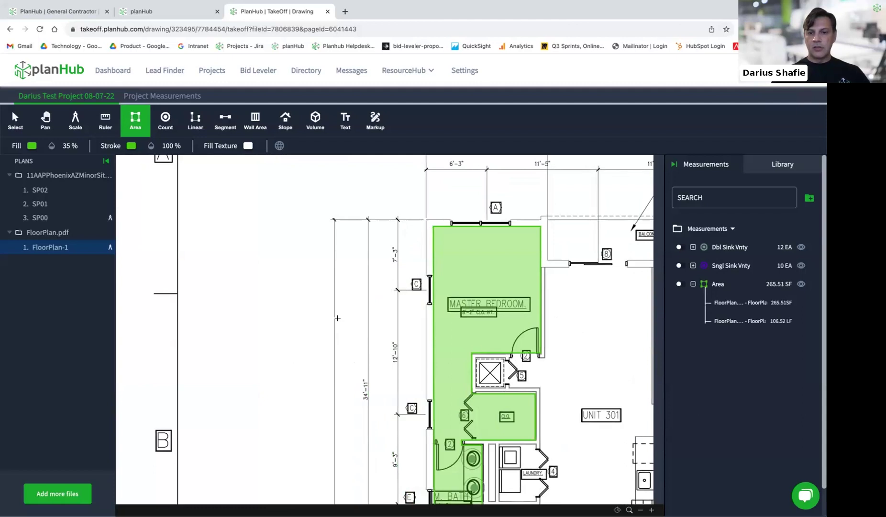
Rename the new area measurement to MstBDR
{"action": "scroll", "coordinate": [337, 317], "scroll_direction": "down", "scroll_amount": 4}
{"action": "left_click_drag", "start_coordinate": [348, 364], "coordinate": [293, 313]}
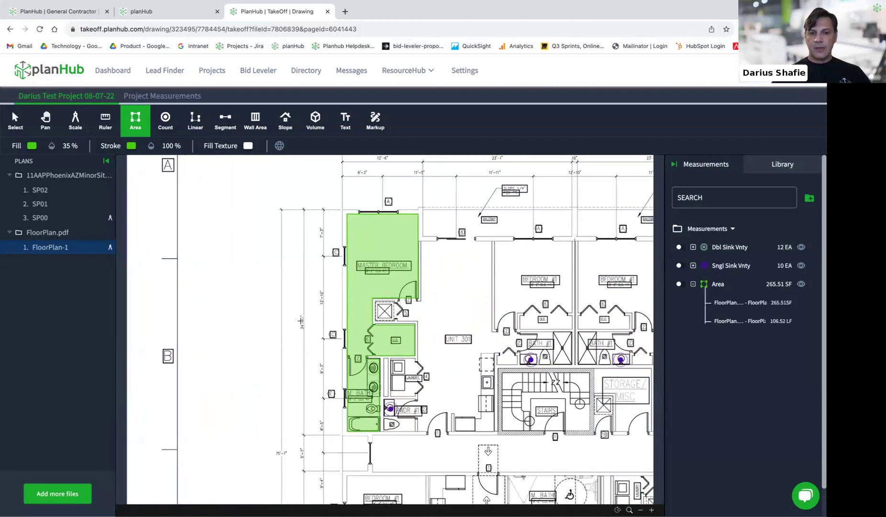
{"action": "right_click", "coordinate": [717, 286]}
{"action": "left_click", "coordinate": [731, 297]}
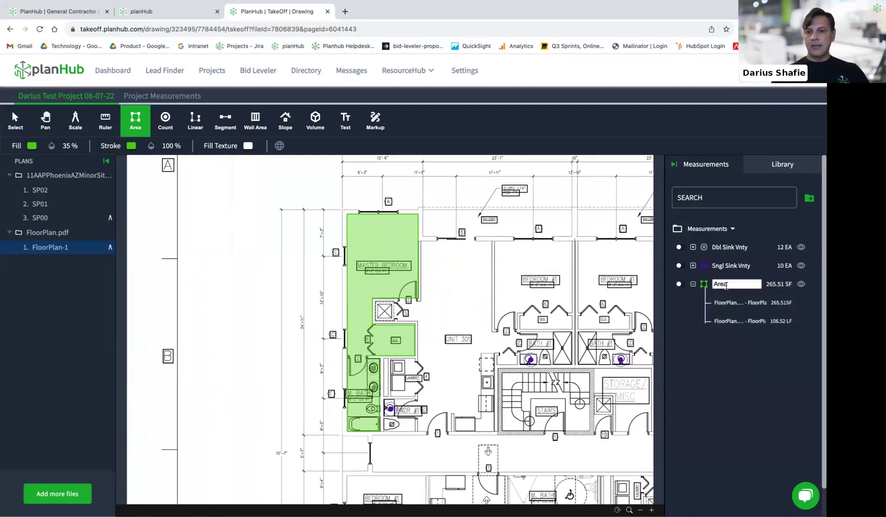
{"action": "double_click", "coordinate": [726, 286]}
{"action": "type", "text": "M"}
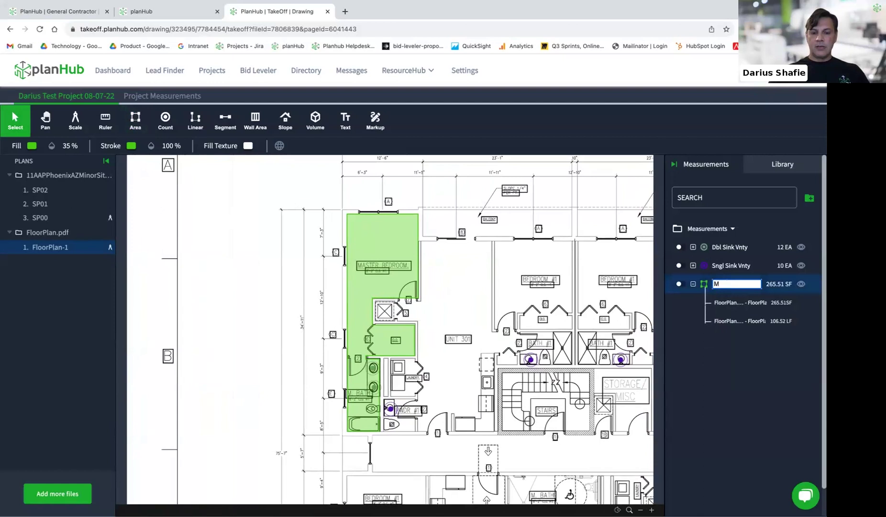
{"action": "type", "text": "stBd"}
{"action": "key", "text": "BackSpace"}
{"action": "type", "text": "DR"}
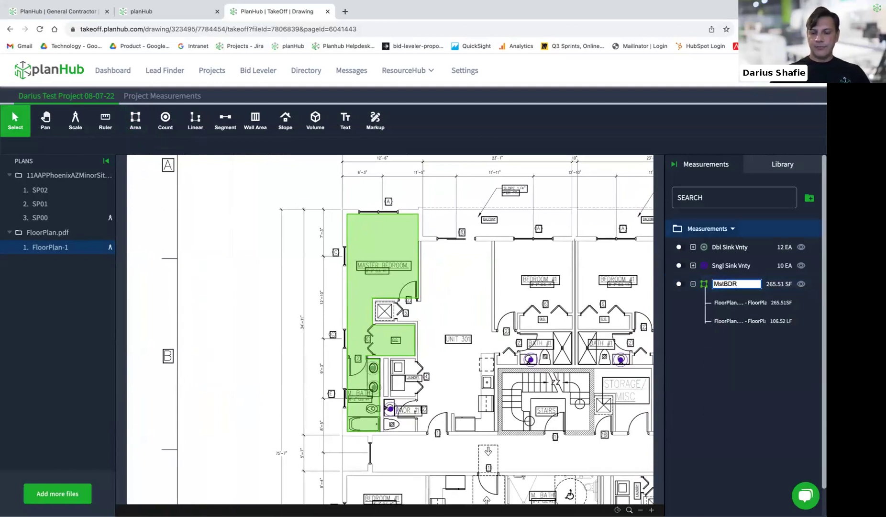
{"action": "key", "text": "Return"}
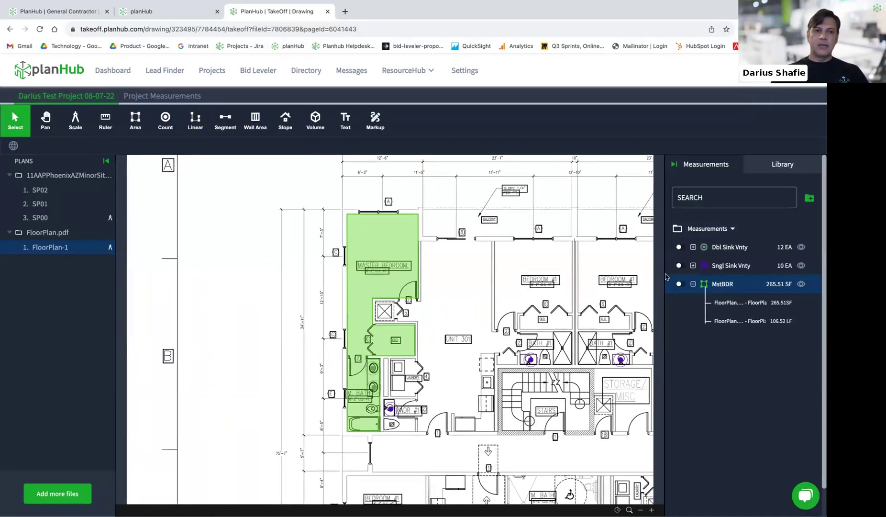
Check the MstBDR area quantity in the project measurements summary
{"action": "left_click", "coordinate": [141, 101]}
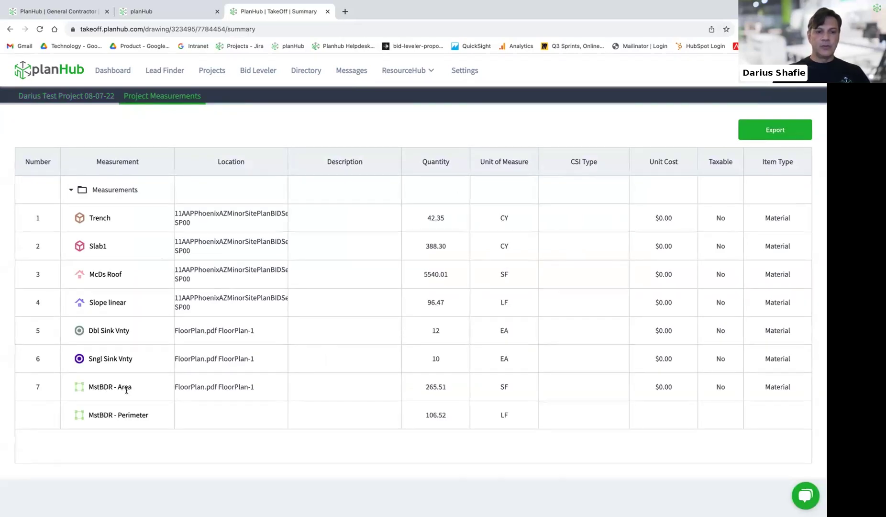
{"action": "left_click_drag", "start_coordinate": [448, 389], "coordinate": [421, 390]}
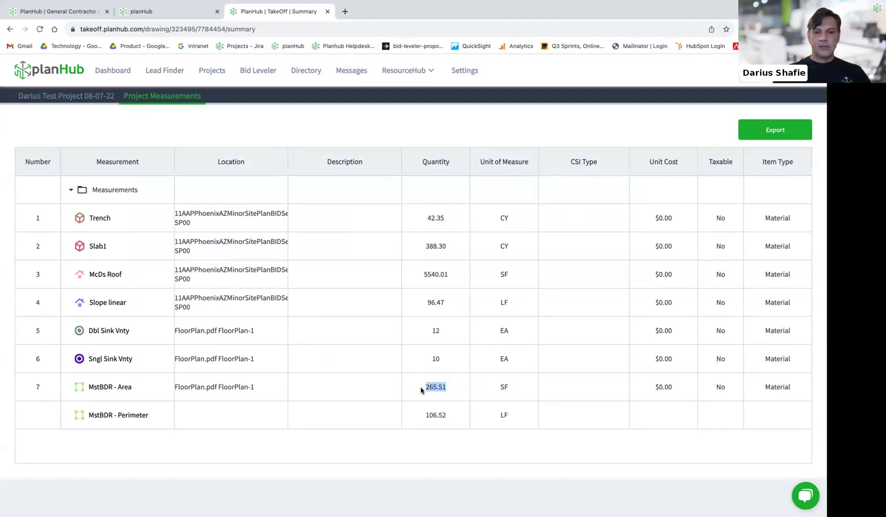
Open the FloorPlan-1 drawing from the MstBDR area's location in the project measurements summary
{"action": "left_click", "coordinate": [115, 417]}
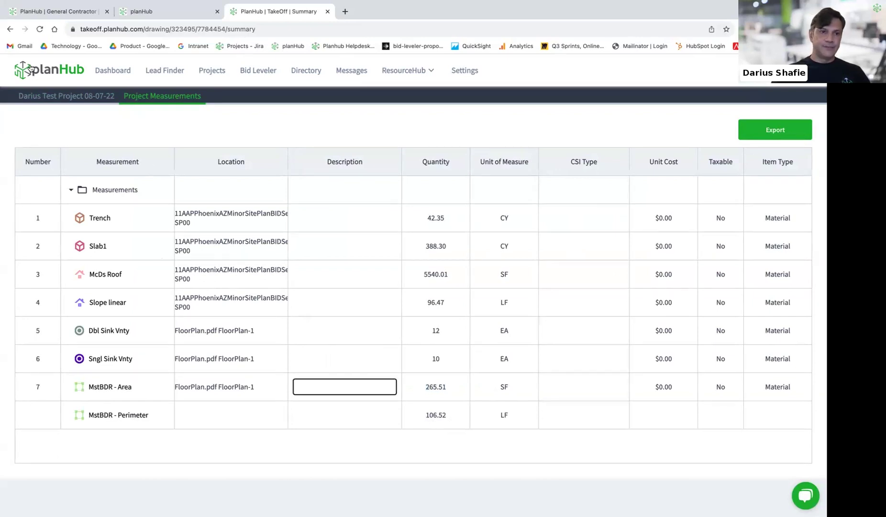
{"action": "left_click", "coordinate": [57, 97]}
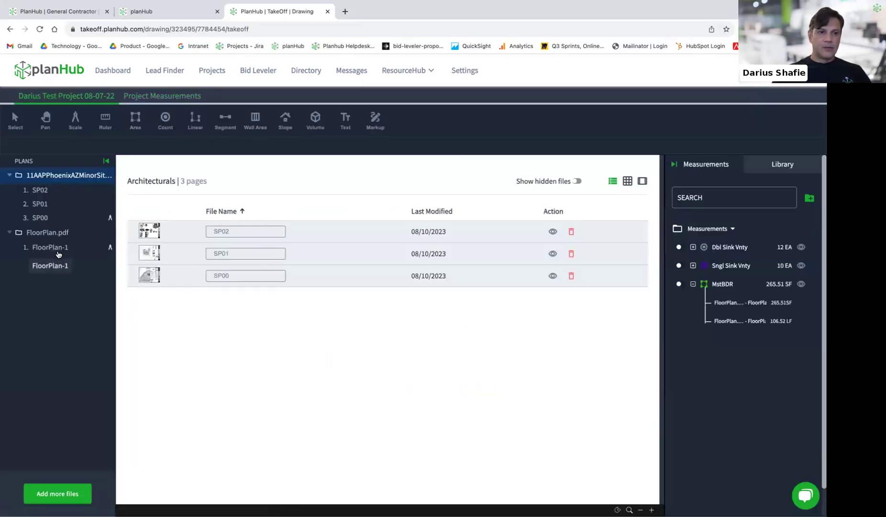
{"action": "left_click", "coordinate": [134, 99]}
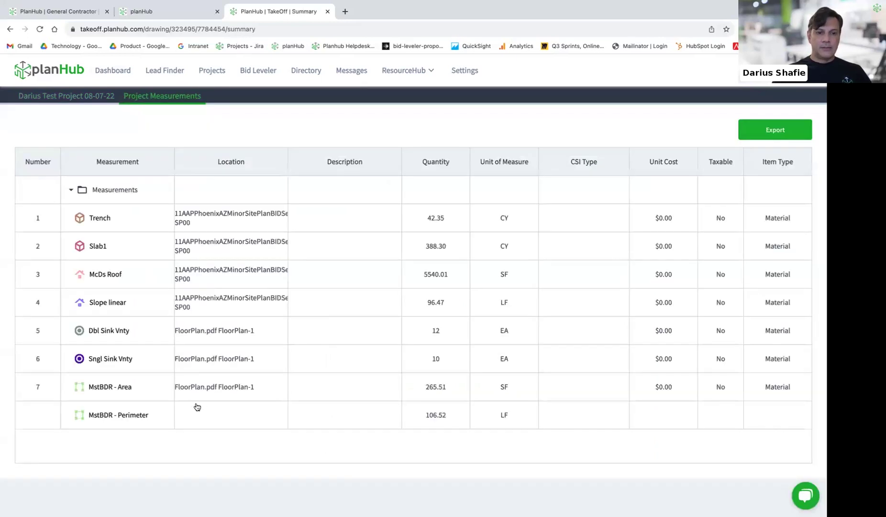
{"action": "left_click", "coordinate": [211, 386]}
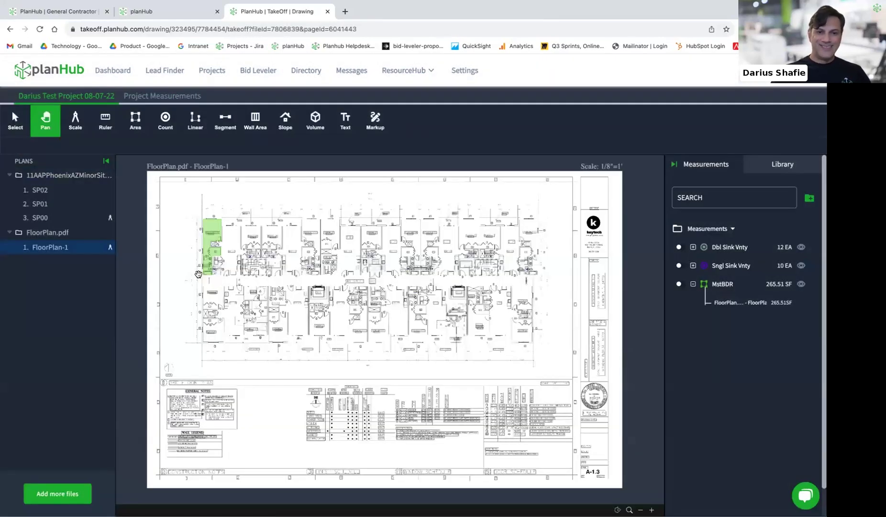
Draw a Linear measurement about 10.8 ft long across unit 301's main room, between the master bedroom and Bedroom #1 walls
{"action": "scroll", "coordinate": [272, 342], "scroll_direction": "up", "scroll_amount": 5}
{"action": "left_click_drag", "start_coordinate": [395, 237], "coordinate": [399, 346]}
{"action": "scroll", "coordinate": [398, 346], "scroll_direction": "down", "scroll_amount": 6}
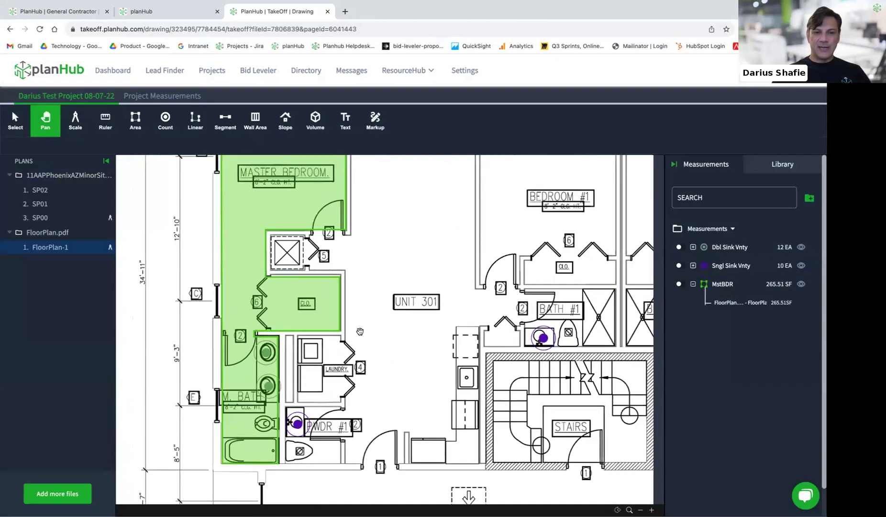
{"action": "scroll", "coordinate": [368, 284], "scroll_direction": "up", "scroll_amount": 4}
{"action": "left_click_drag", "start_coordinate": [395, 278], "coordinate": [292, 290]}
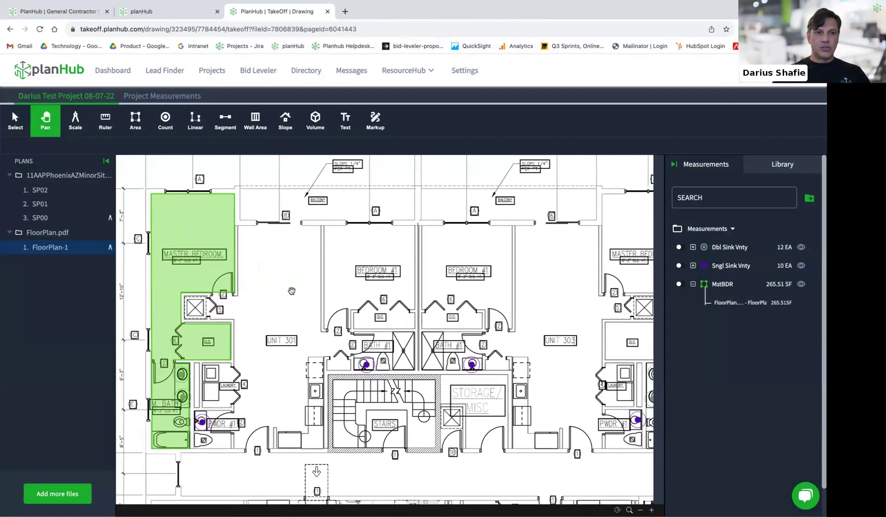
{"action": "left_click", "coordinate": [192, 124]}
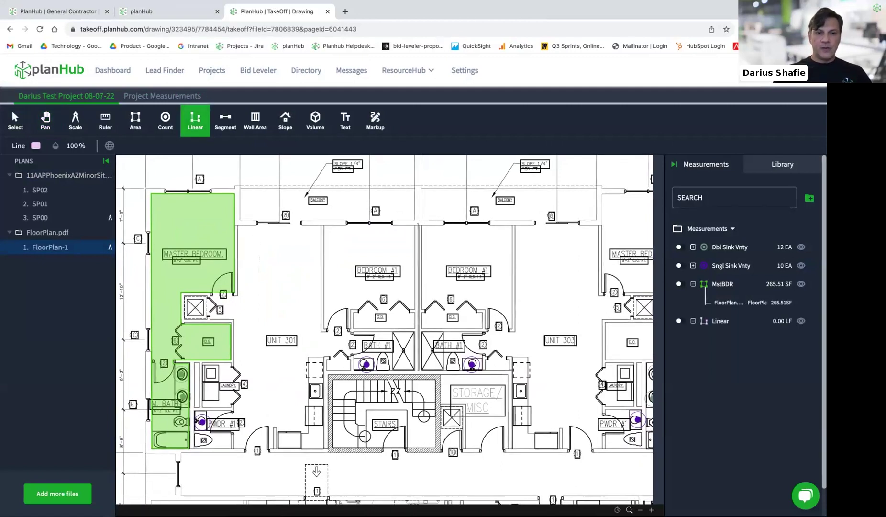
{"action": "left_click", "coordinate": [239, 233]}
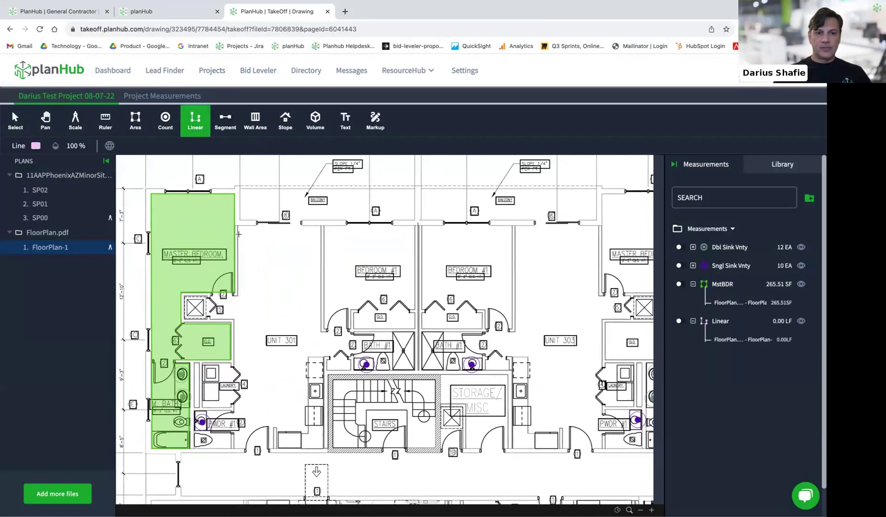
{"action": "left_click", "coordinate": [320, 235]}
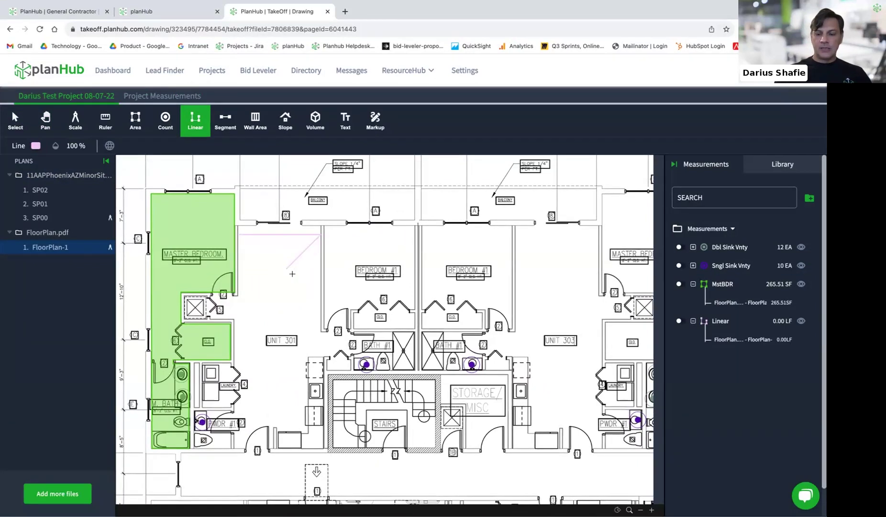
{"action": "key", "text": "Escape"}
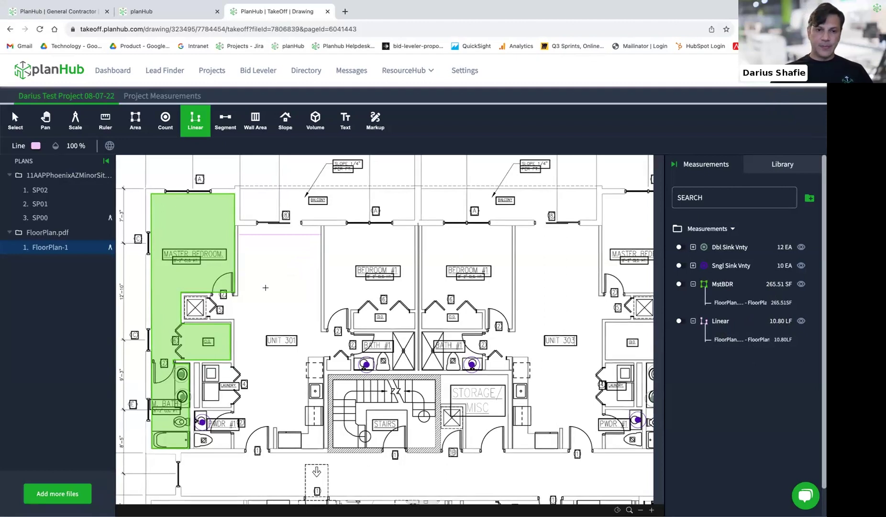
Start a Segment measurement with a run about 10.9 ft long across unit 301's main room, just below the linear line
{"action": "scroll", "coordinate": [272, 285], "scroll_direction": "up", "scroll_amount": 3}
{"action": "scroll", "coordinate": [273, 284], "scroll_direction": "up", "scroll_amount": 2}
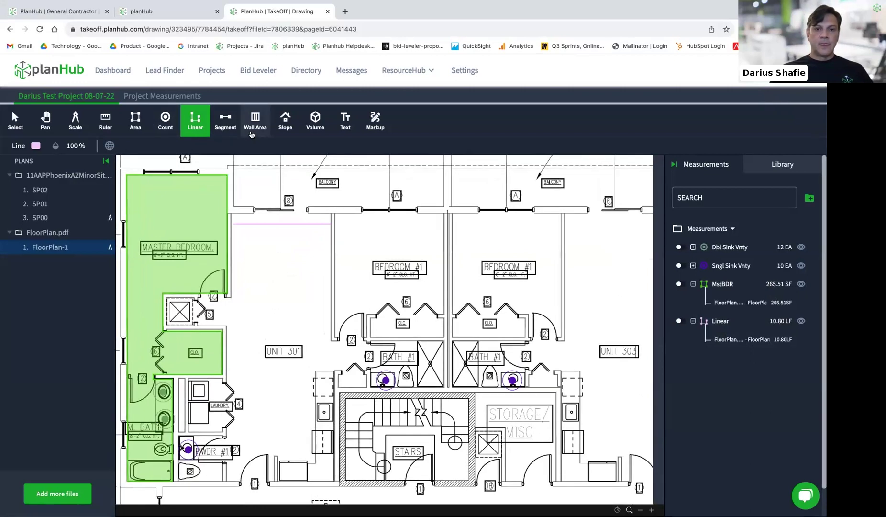
{"action": "left_click", "coordinate": [226, 124]}
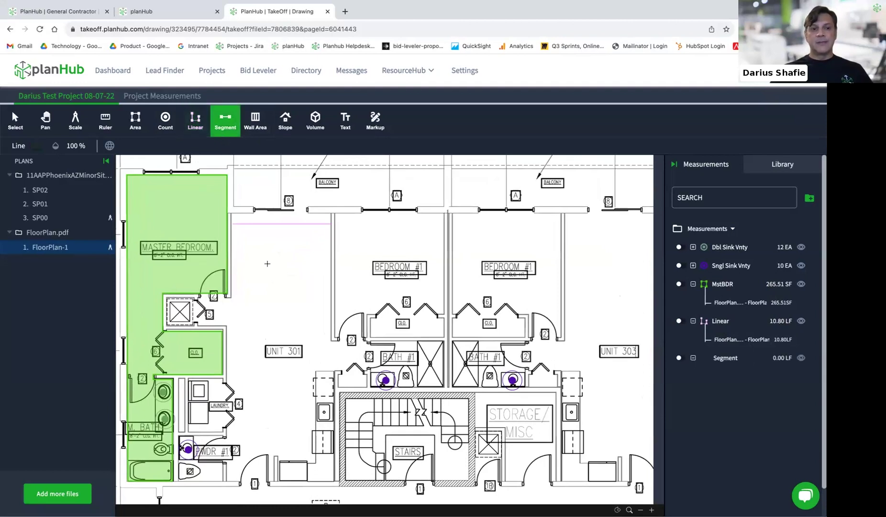
{"action": "left_click", "coordinate": [231, 233]}
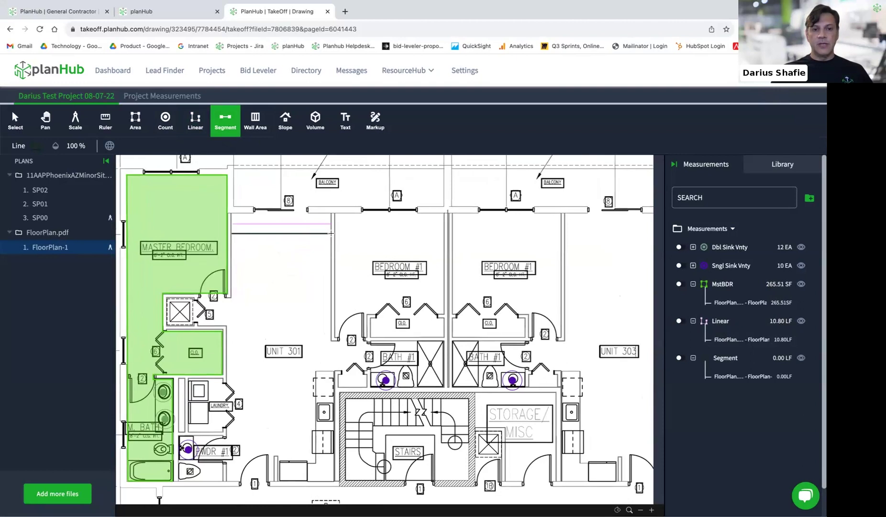
{"action": "scroll", "coordinate": [428, 222], "scroll_direction": "down", "scroll_amount": 2}
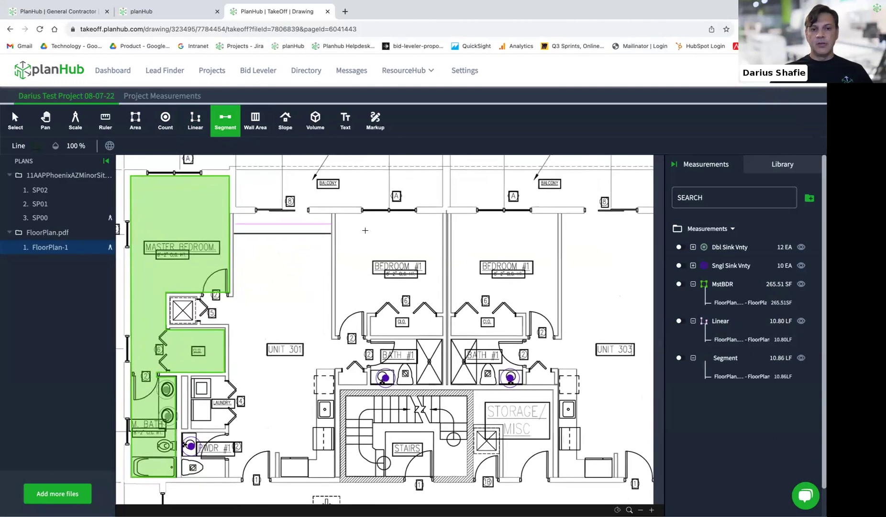
Add two more runs to the Segment measurement, across unit 303's Bedroom #1 (about 11.9 ft) and its master bedroom (about 10.8 ft)
{"action": "left_click", "coordinate": [449, 231]}
{"action": "left_click", "coordinate": [555, 233]}
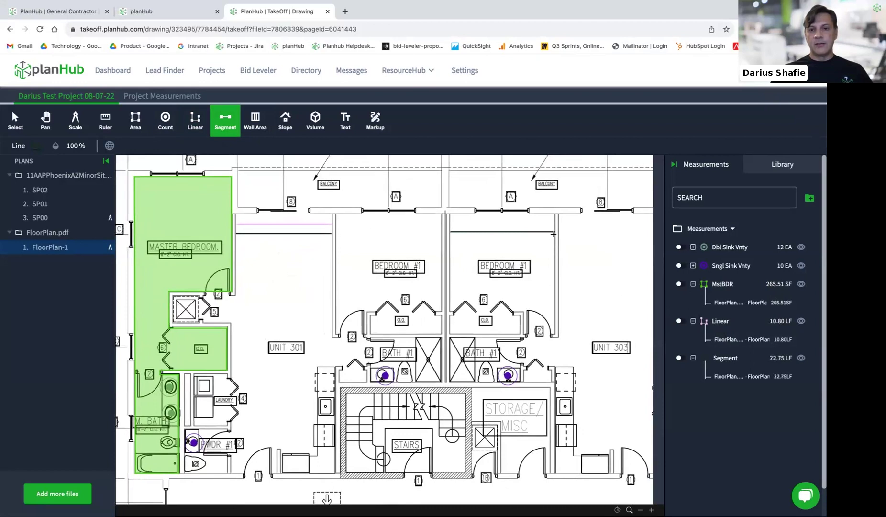
{"action": "scroll", "coordinate": [474, 273], "scroll_direction": "down", "scroll_amount": 2}
{"action": "scroll", "coordinate": [553, 264], "scroll_direction": "right", "scroll_amount": 5}
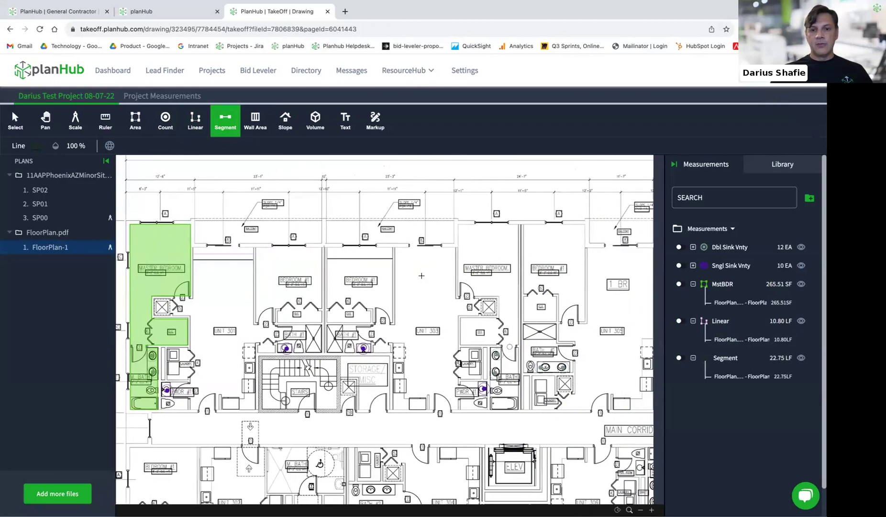
{"action": "left_click", "coordinate": [457, 257]}
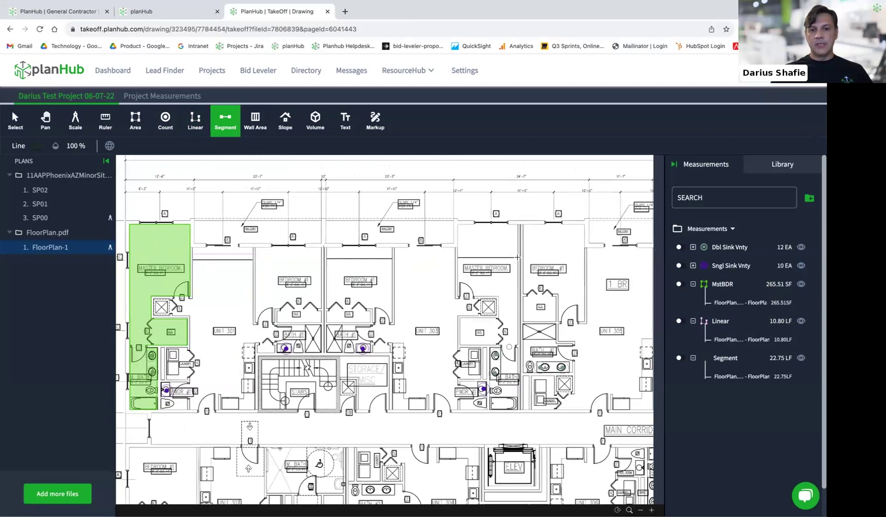
{"action": "scroll", "coordinate": [396, 287], "scroll_direction": "down", "scroll_amount": 1}
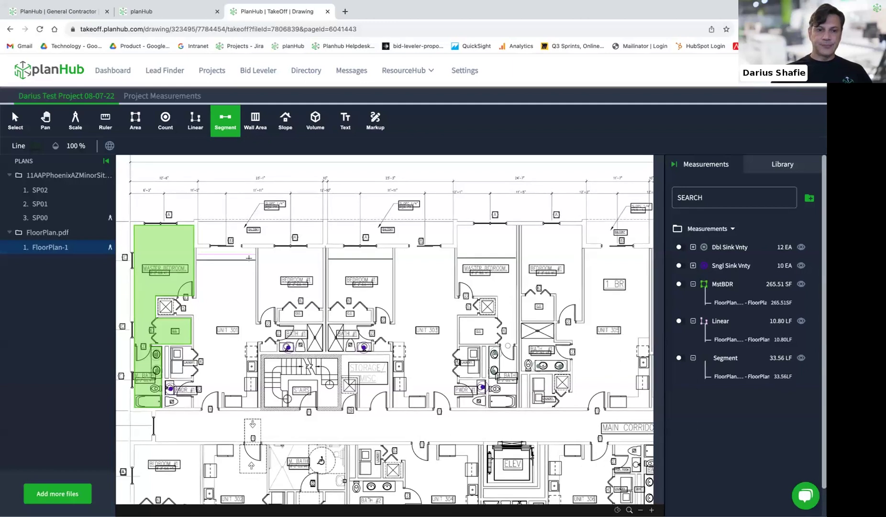
Set up a Wall Area measurement with a wall height of 9 feet and 2 layers of 4x10 drywall
{"action": "scroll", "coordinate": [249, 258], "scroll_direction": "up", "scroll_amount": 5}
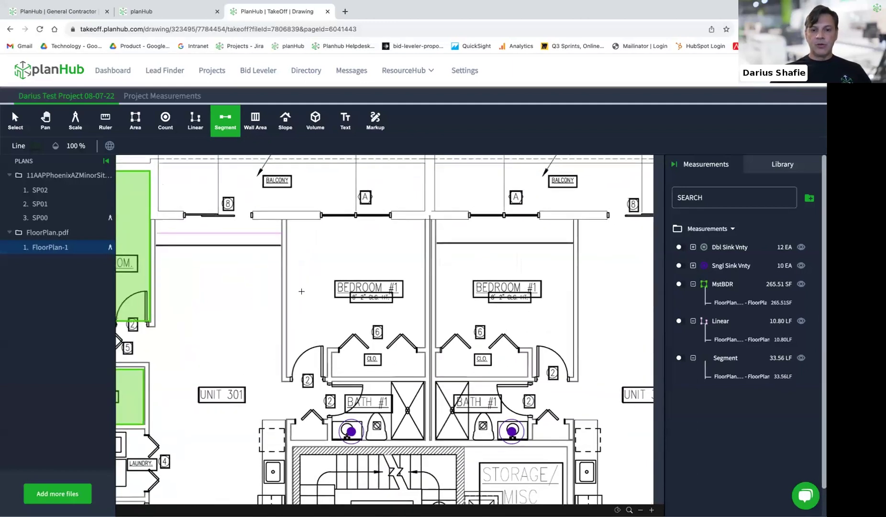
{"action": "left_click", "coordinate": [256, 128]}
{"action": "double_click", "coordinate": [320, 266]}
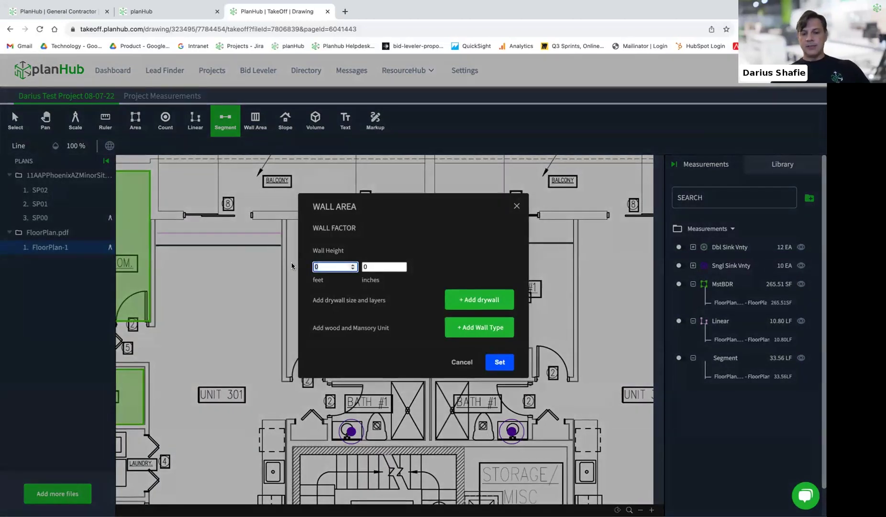
{"action": "type", "text": "9"}
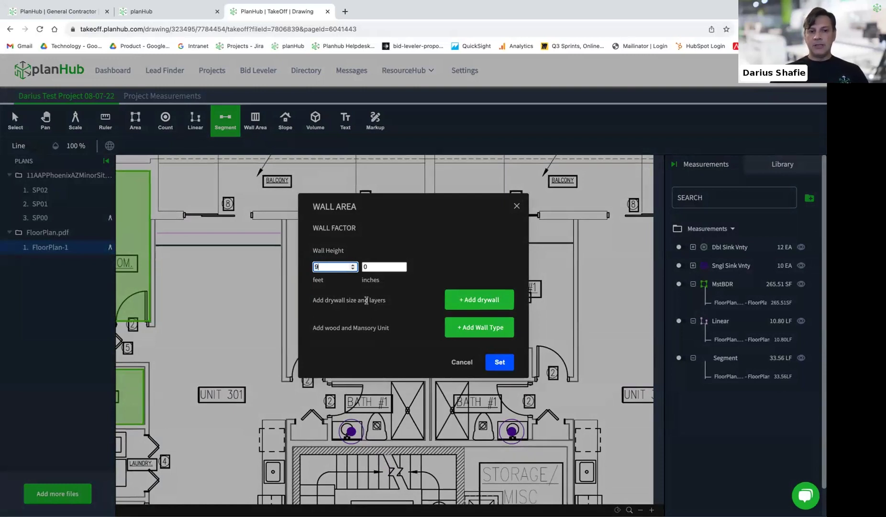
{"action": "left_click", "coordinate": [464, 302]}
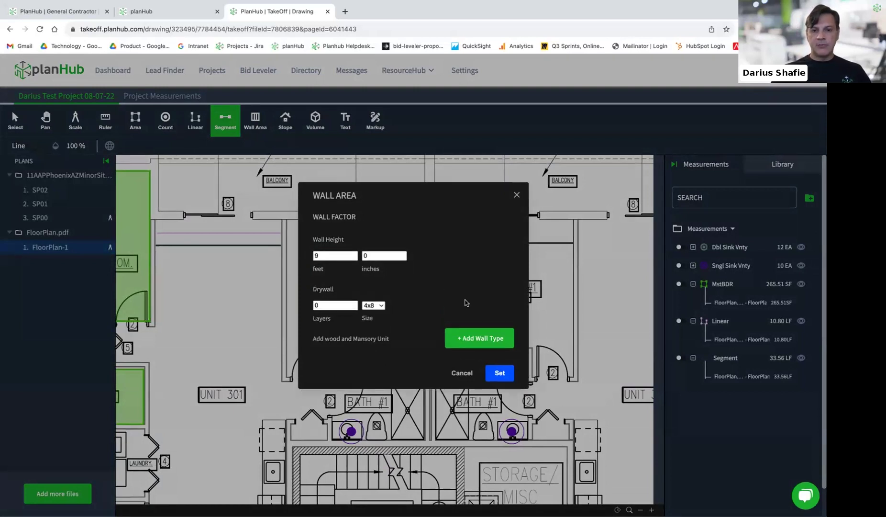
{"action": "left_click", "coordinate": [335, 306]}
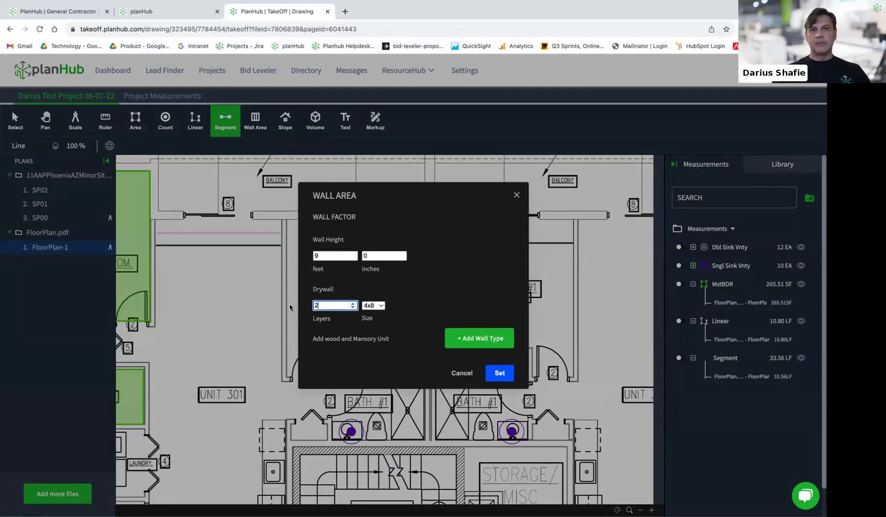
{"action": "left_click", "coordinate": [382, 308]}
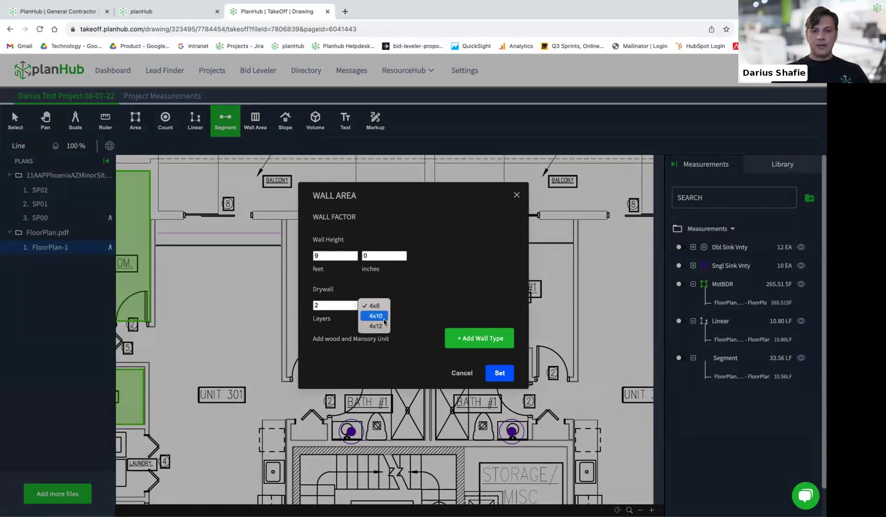
{"action": "left_click", "coordinate": [376, 315]}
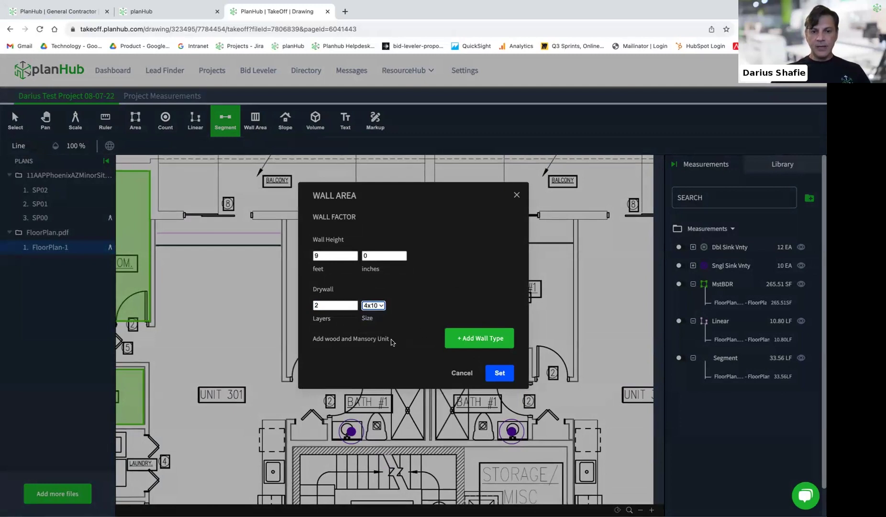
Add a metal wall type with studs 18 inches on center and apply the wall area settings
{"action": "left_click", "coordinate": [463, 343]}
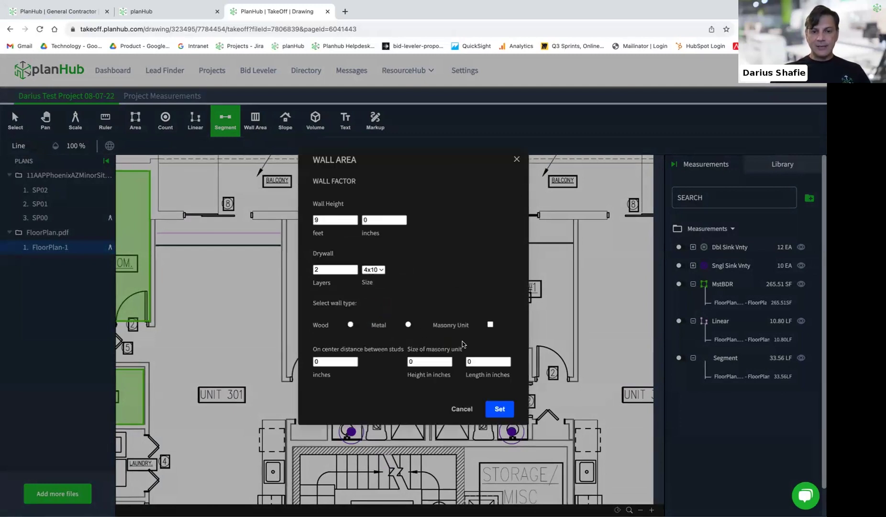
{"action": "left_click", "coordinate": [408, 325]}
{"action": "left_click", "coordinate": [317, 361]}
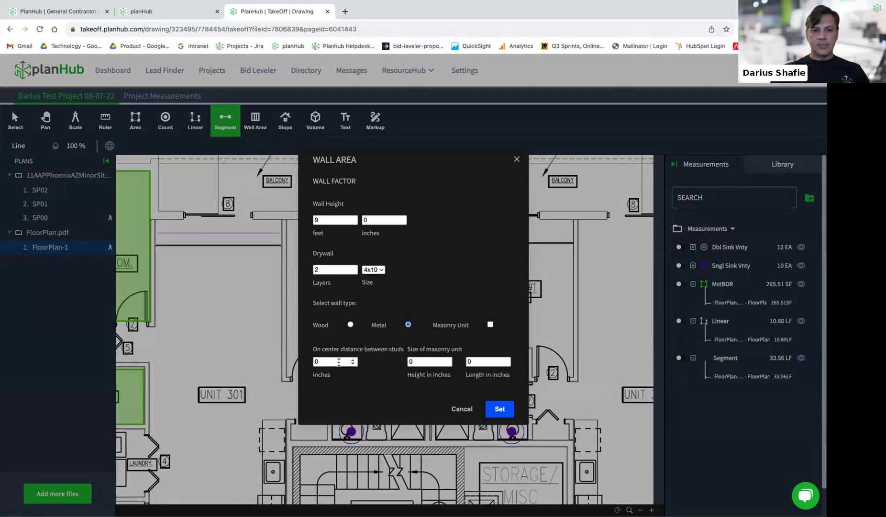
{"action": "type", "text": "18"}
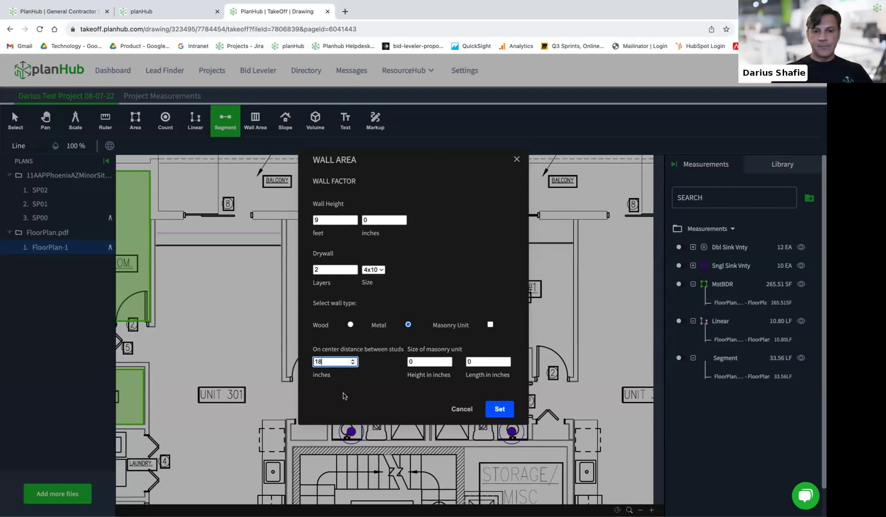
{"action": "left_click", "coordinate": [500, 409]}
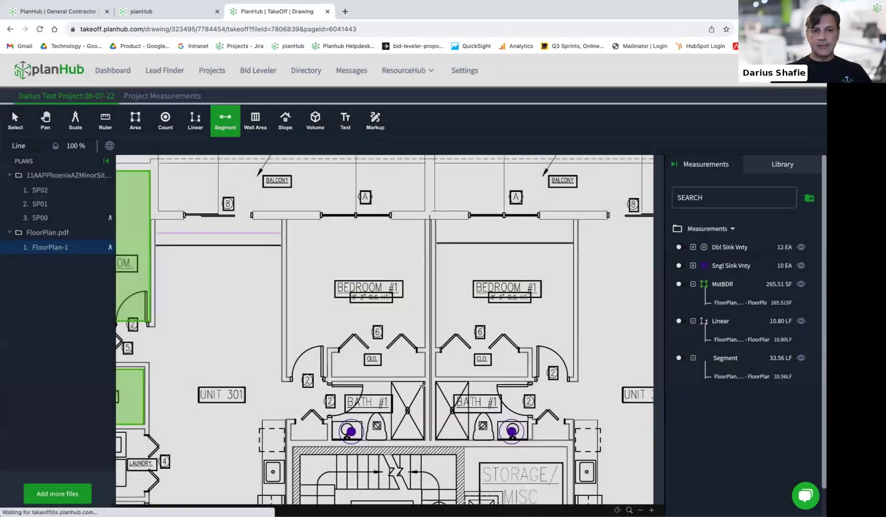
Trace the wall area, about 14.4 ft long, along unit 301's Bedroom #1 wall from the balcony wall down to the bedroom door jamb
{"action": "scroll", "coordinate": [288, 193], "scroll_direction": "up", "scroll_amount": 5}
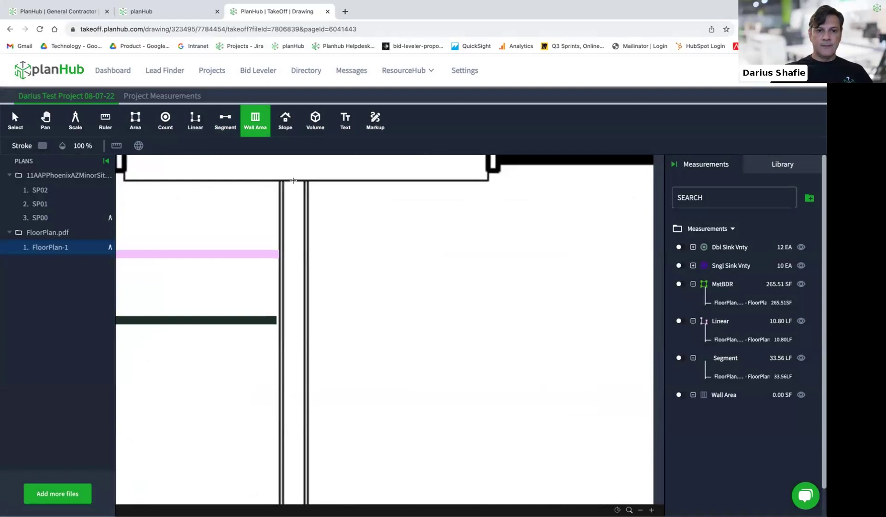
{"action": "scroll", "coordinate": [294, 180], "scroll_direction": "down", "scroll_amount": 8}
{"action": "scroll", "coordinate": [311, 383], "scroll_direction": "up", "scroll_amount": 8}
{"action": "scroll", "coordinate": [352, 437], "scroll_direction": "down", "scroll_amount": 5}
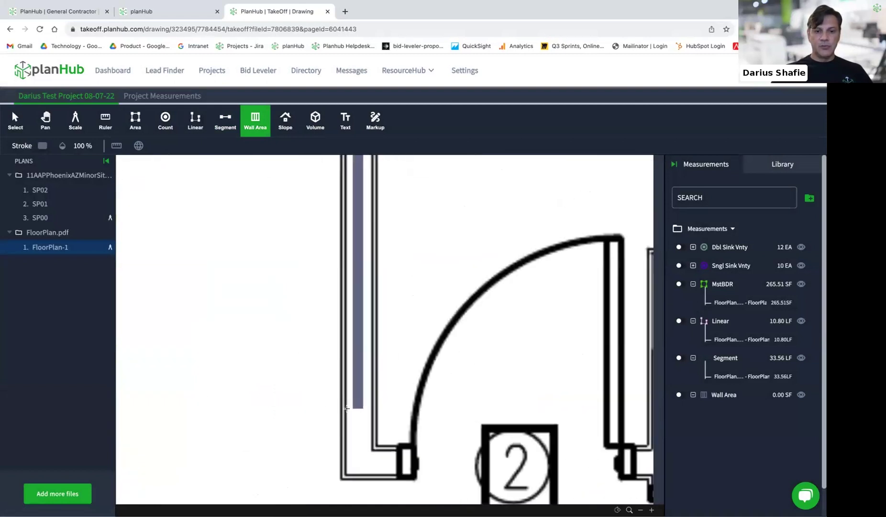
{"action": "scroll", "coordinate": [352, 438], "scroll_direction": "up", "scroll_amount": 3}
{"action": "left_click", "coordinate": [352, 439]}
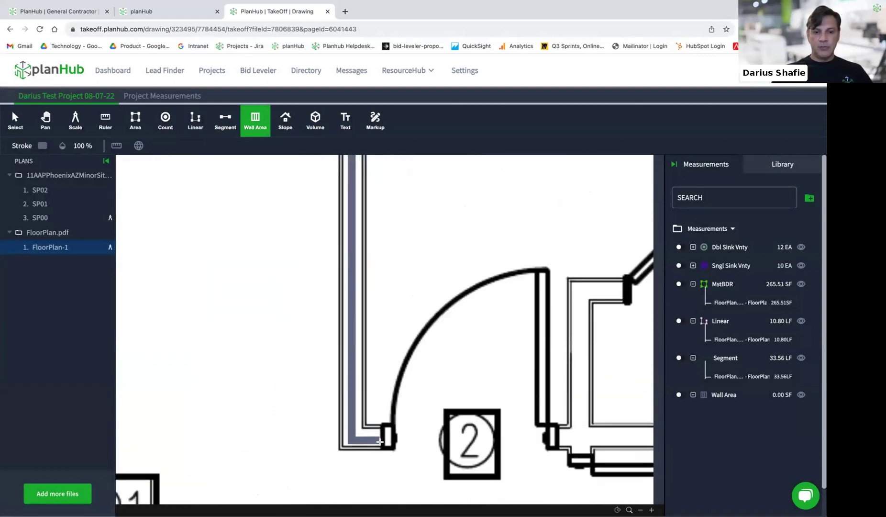
{"action": "double_click", "coordinate": [373, 452]}
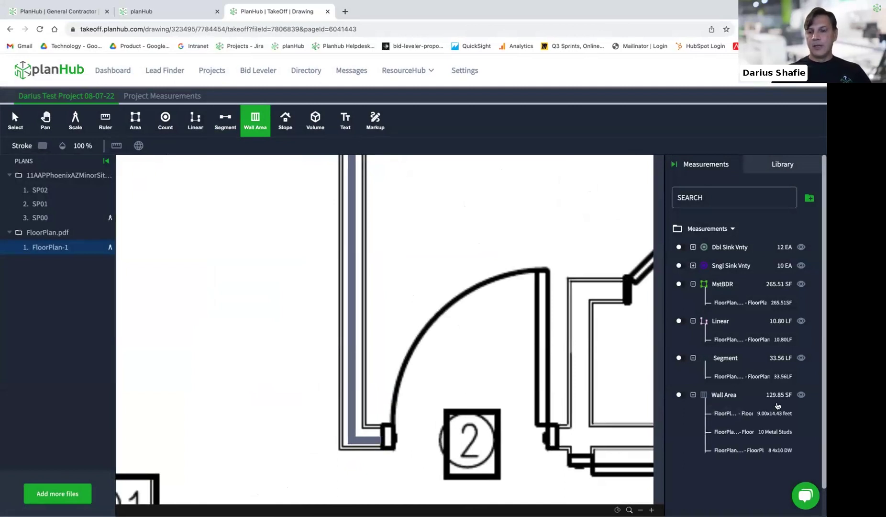
{"action": "scroll", "coordinate": [780, 401], "scroll_direction": "down", "scroll_amount": 1}
{"action": "scroll", "coordinate": [779, 401], "scroll_direction": "down", "scroll_amount": 3}
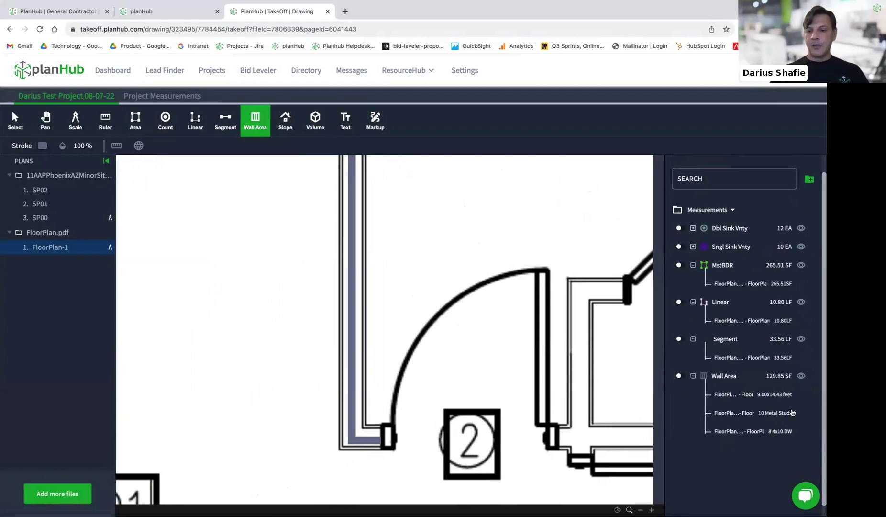
{"action": "scroll", "coordinate": [782, 406], "scroll_direction": "up", "scroll_amount": 1}
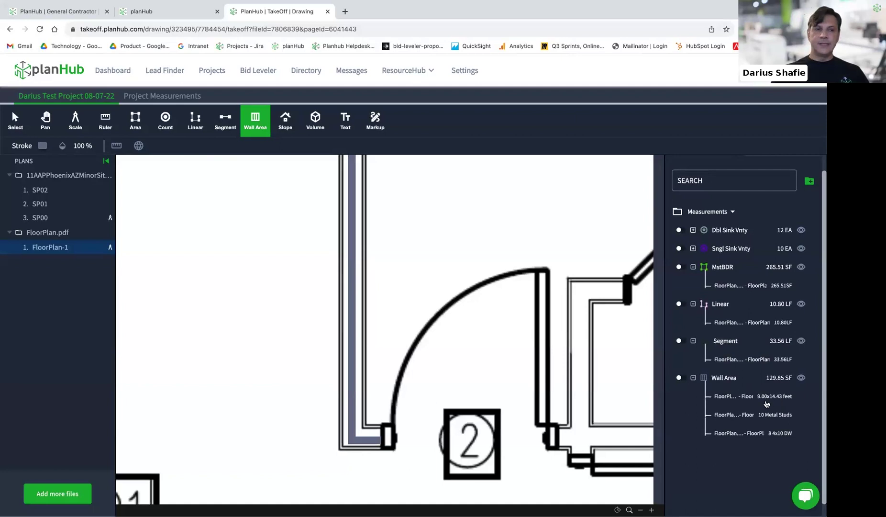
Review the Wall Area quantities in the project measurements summary and open that measurement's location on the floor plan
{"action": "left_click", "coordinate": [139, 98]}
{"action": "scroll", "coordinate": [181, 278], "scroll_direction": "down", "scroll_amount": 3}
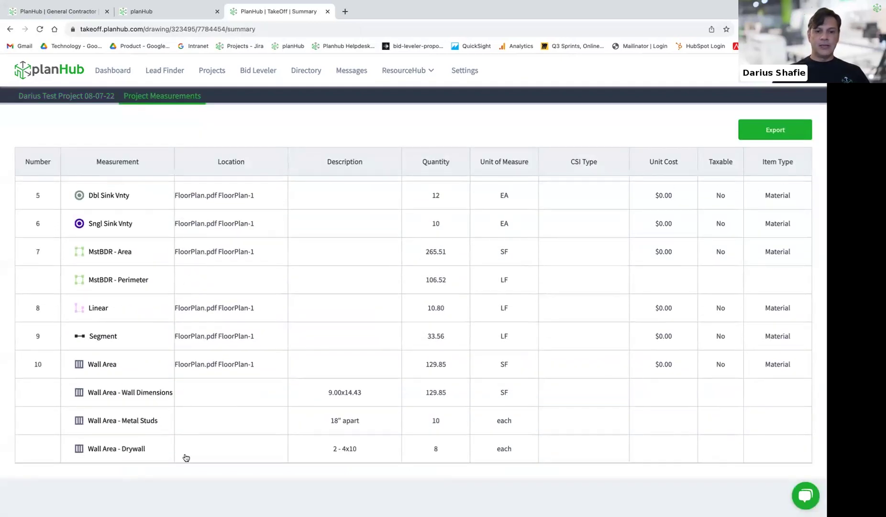
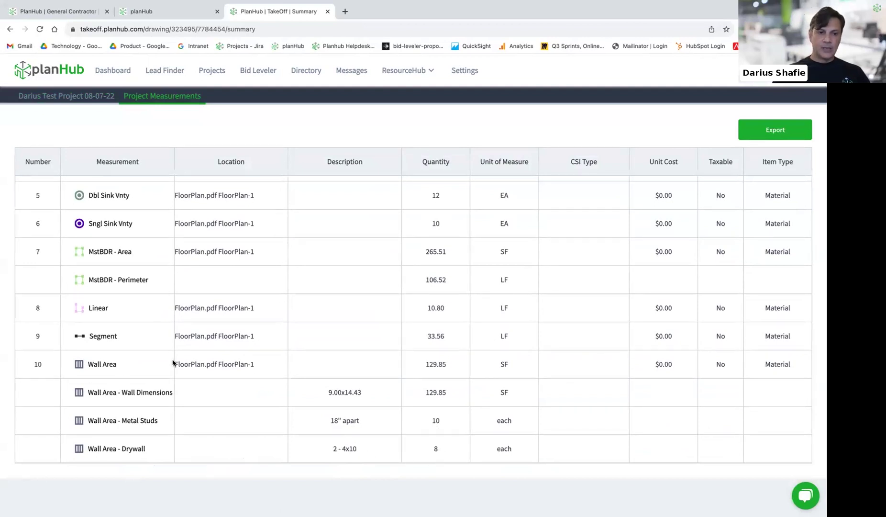
{"action": "left_click", "coordinate": [195, 366]}
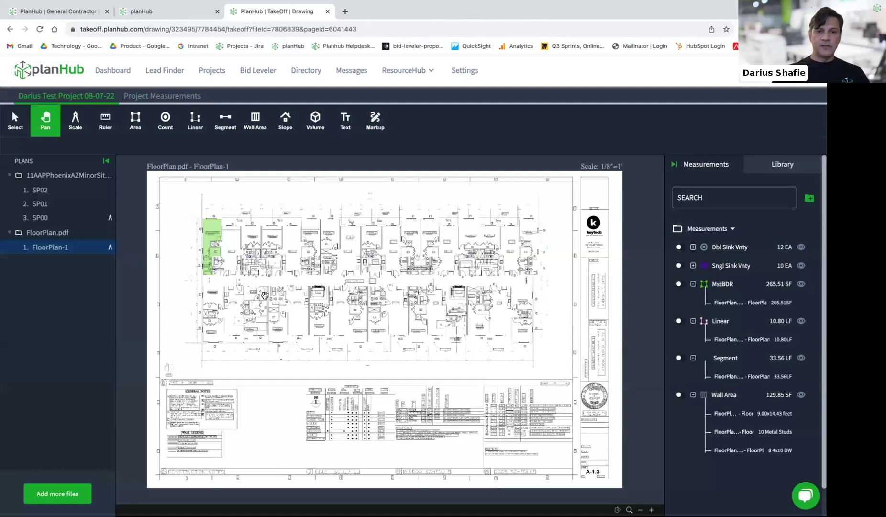
Examine the traced wall area along unit 301's Bedroom #1 wall on the floor plan
{"action": "scroll", "coordinate": [225, 230], "scroll_direction": "up", "scroll_amount": 3}
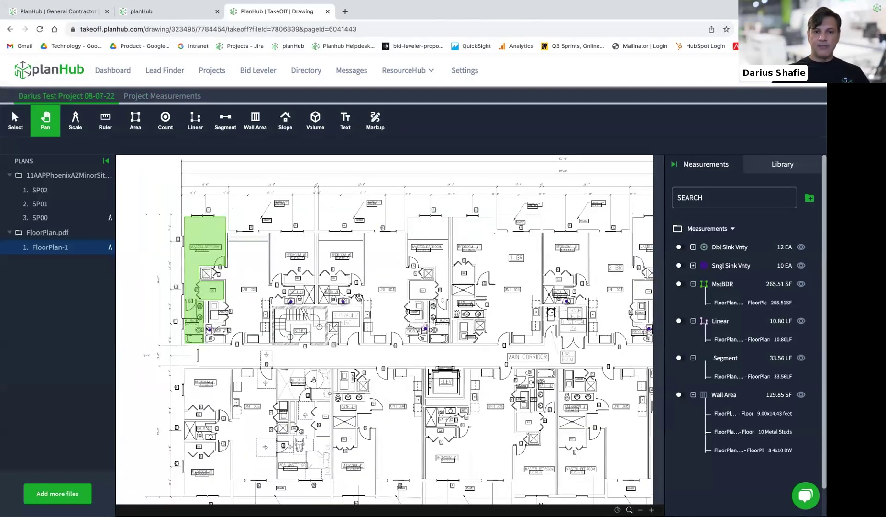
{"action": "scroll", "coordinate": [292, 265], "scroll_direction": "up", "scroll_amount": 4}
{"action": "scroll", "coordinate": [290, 267], "scroll_direction": "up", "scroll_amount": 1}
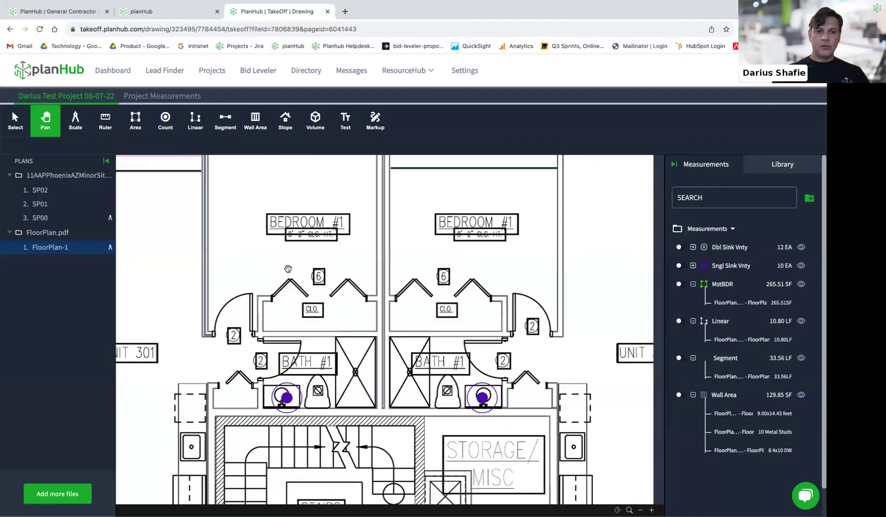
{"action": "scroll", "coordinate": [213, 294], "scroll_direction": "up", "scroll_amount": 4}
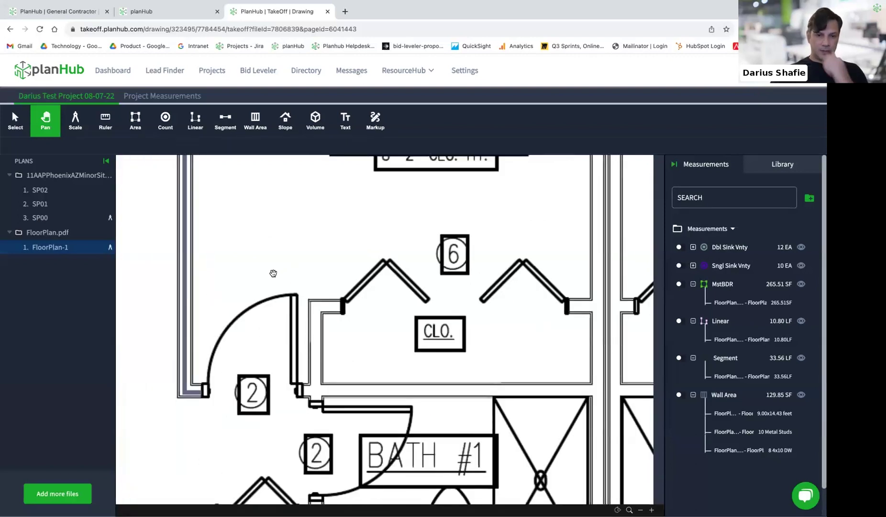
{"action": "scroll", "coordinate": [269, 254], "scroll_direction": "down", "scroll_amount": 3}
{"action": "scroll", "coordinate": [269, 252], "scroll_direction": "down", "scroll_amount": 3}
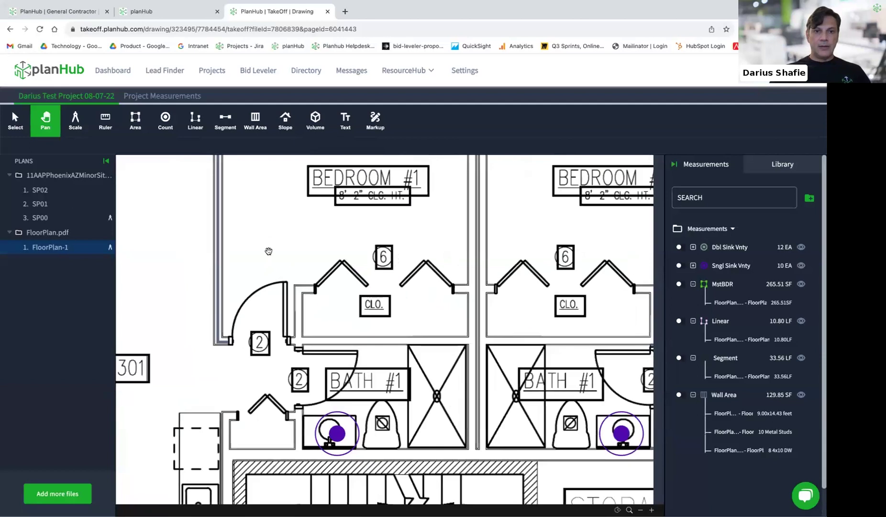
Add a text note above unit 301's Bedroom #1 label reading the presenter's first name followed by "makes a note"
{"action": "scroll", "coordinate": [241, 301], "scroll_direction": "up", "scroll_amount": 2}
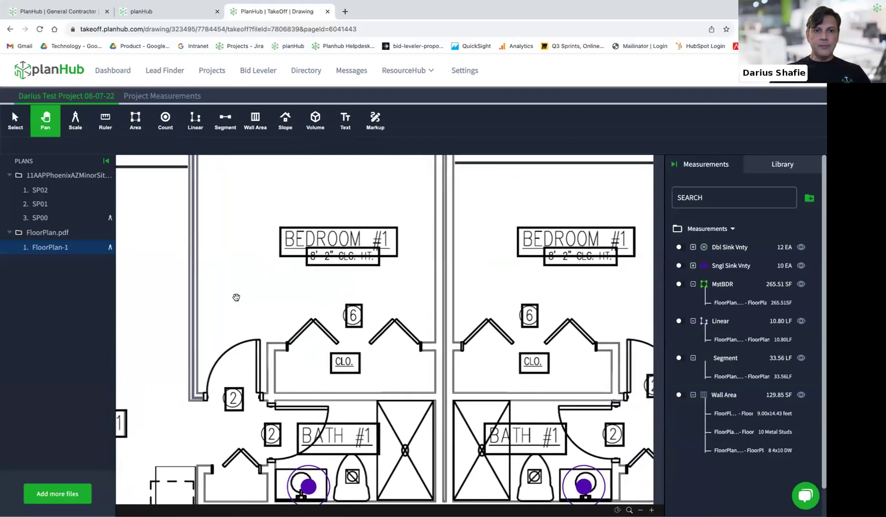
{"action": "scroll", "coordinate": [270, 254], "scroll_direction": "down", "scroll_amount": 1}
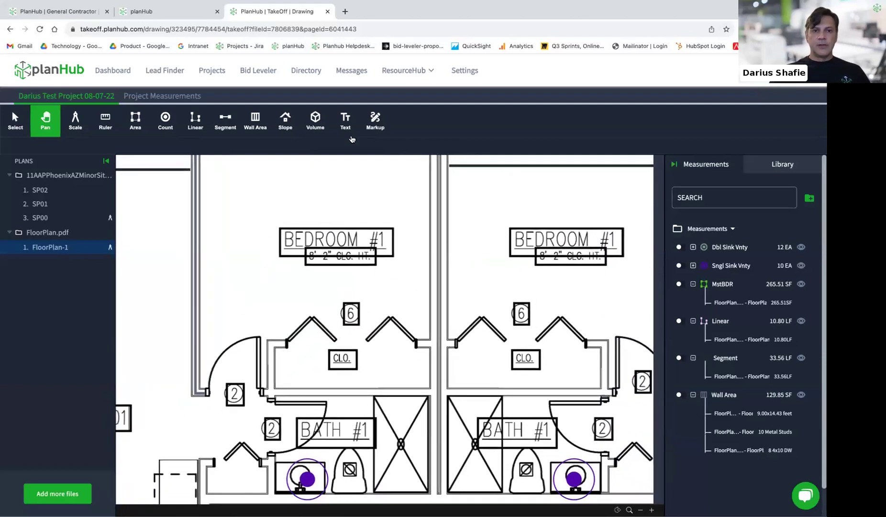
{"action": "left_click", "coordinate": [345, 120]}
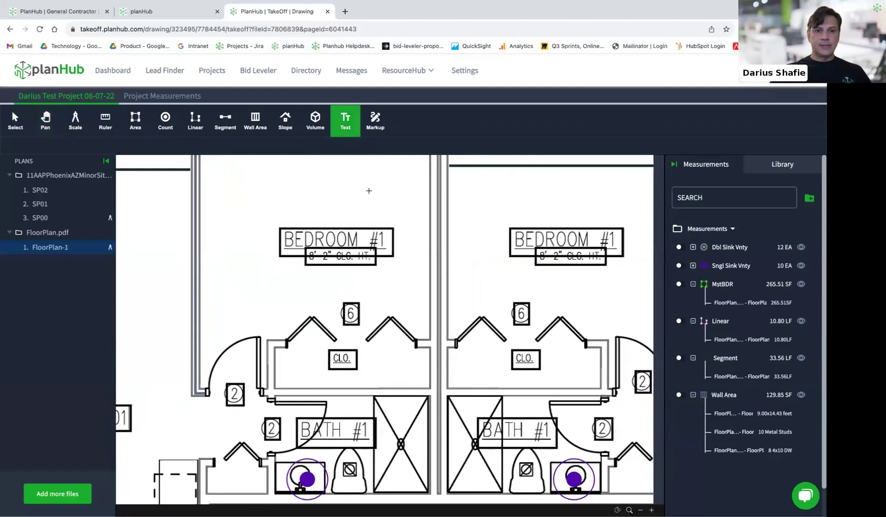
{"action": "left_click", "coordinate": [369, 191]}
{"action": "left_click", "coordinate": [394, 203]}
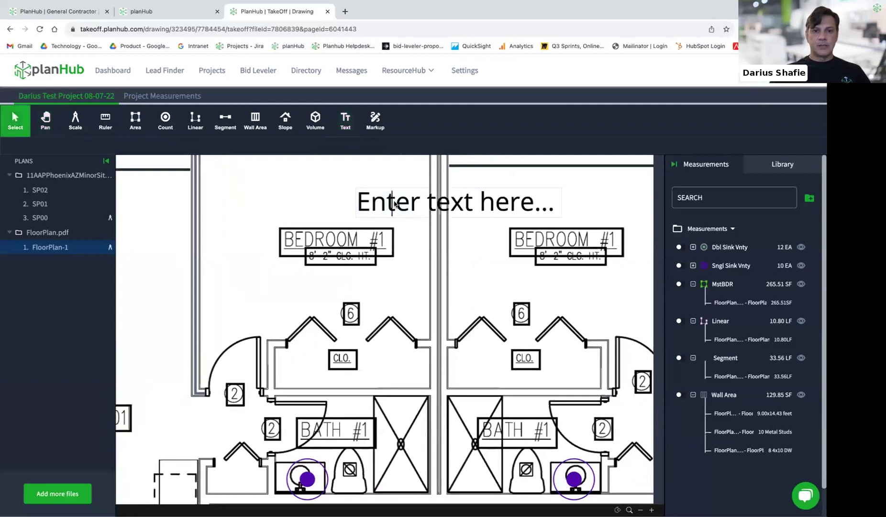
{"action": "triple_click", "coordinate": [396, 204]}
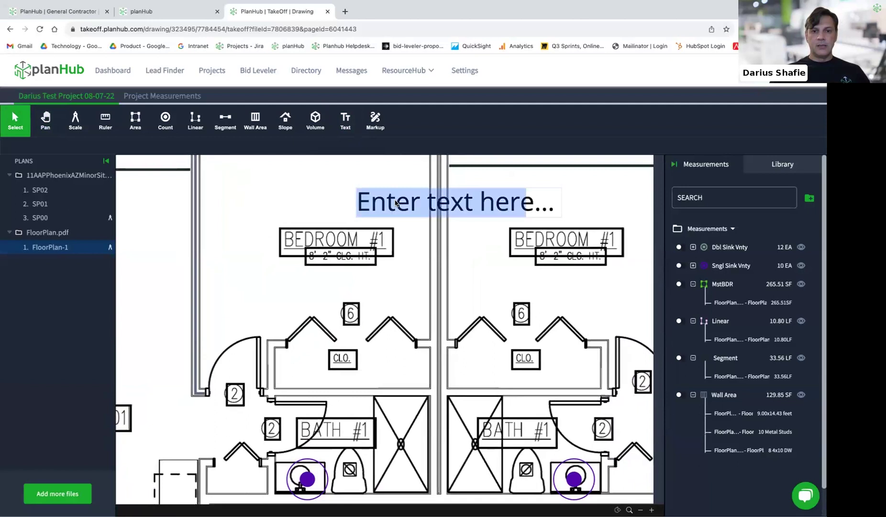
{"action": "key", "text": "BackSpace"}
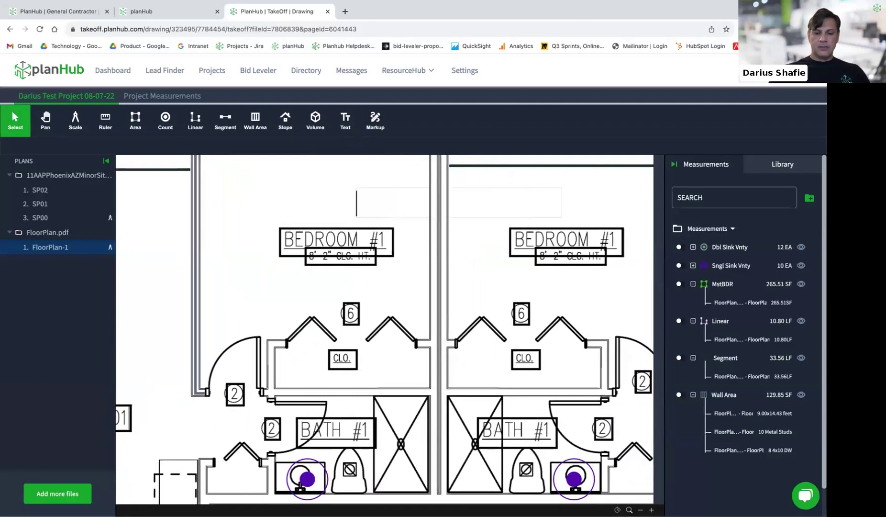
{"action": "type", "text": "Darius "}
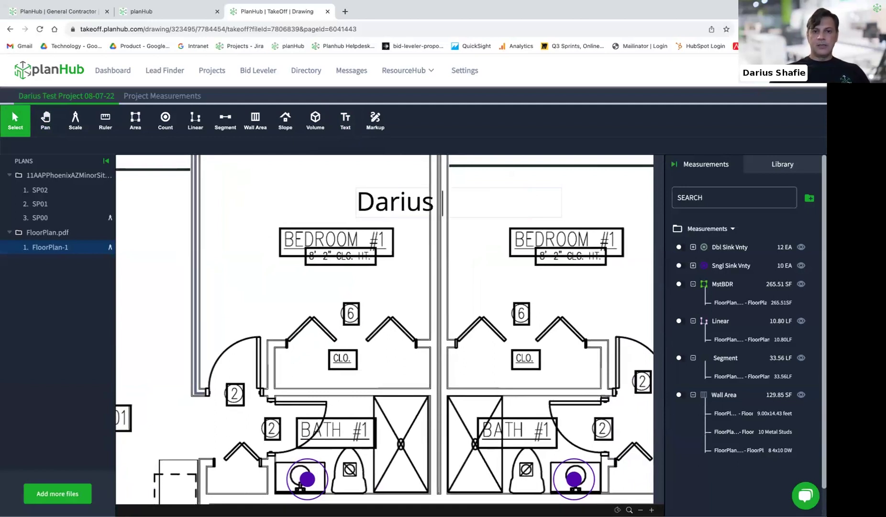
{"action": "type", "text": "makes a "}
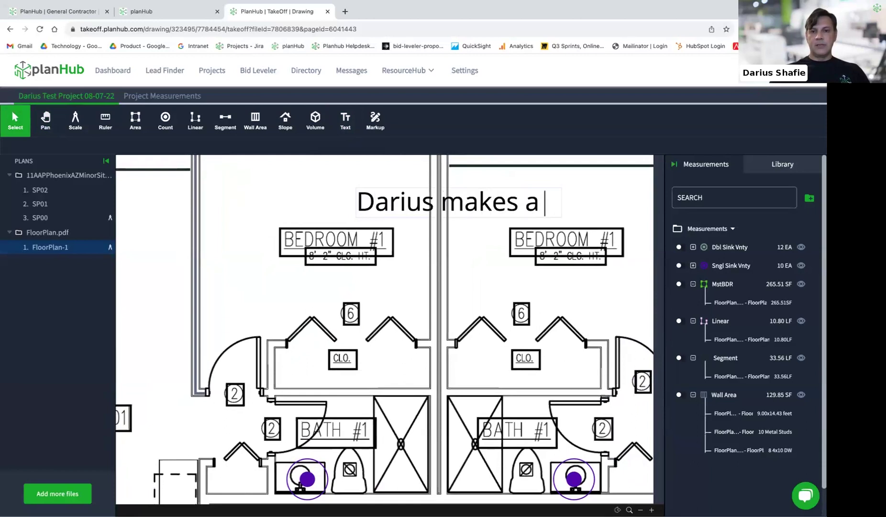
{"action": "type", "text": "note"}
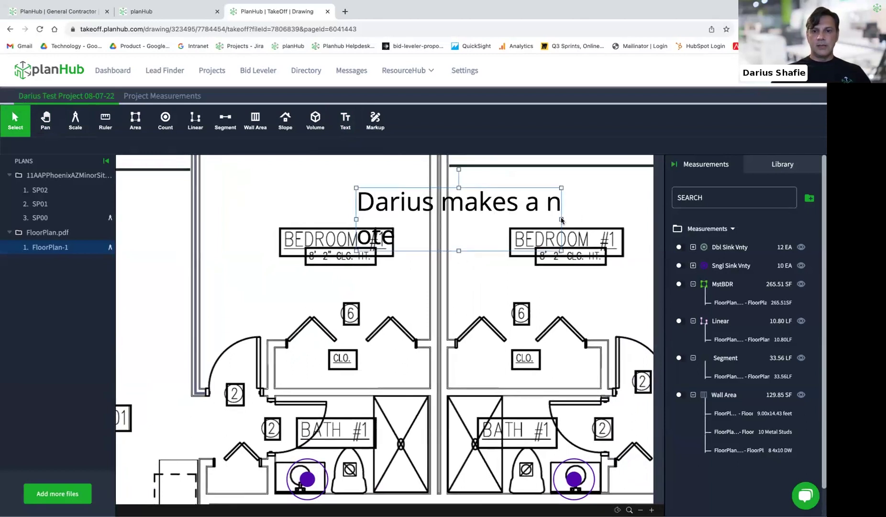
Widen the note so it fits on one line and move it over unit 301's Bedroom #1, above the room label
{"action": "left_click_drag", "start_coordinate": [562, 218], "coordinate": [610, 214]}
{"action": "left_click_drag", "start_coordinate": [427, 199], "coordinate": [284, 190]}
{"action": "scroll", "coordinate": [339, 274], "scroll_direction": "down", "scroll_amount": 4}
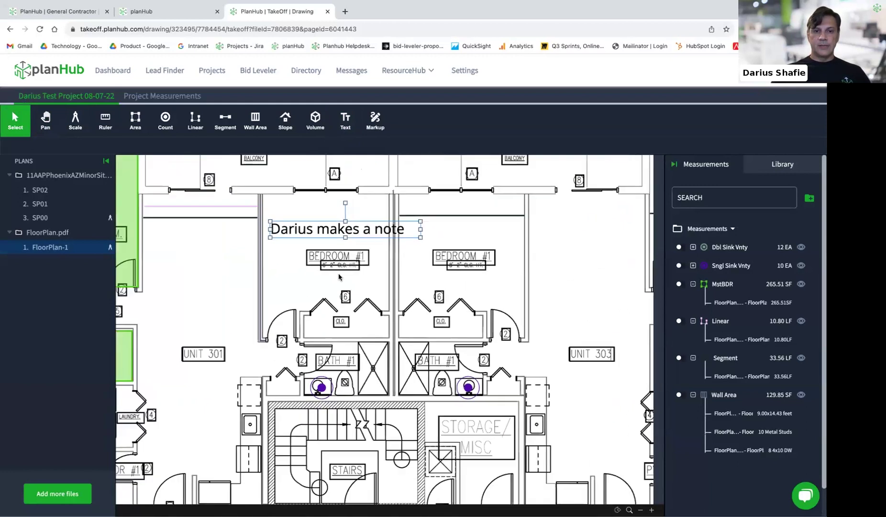
{"action": "left_click", "coordinate": [289, 278]}
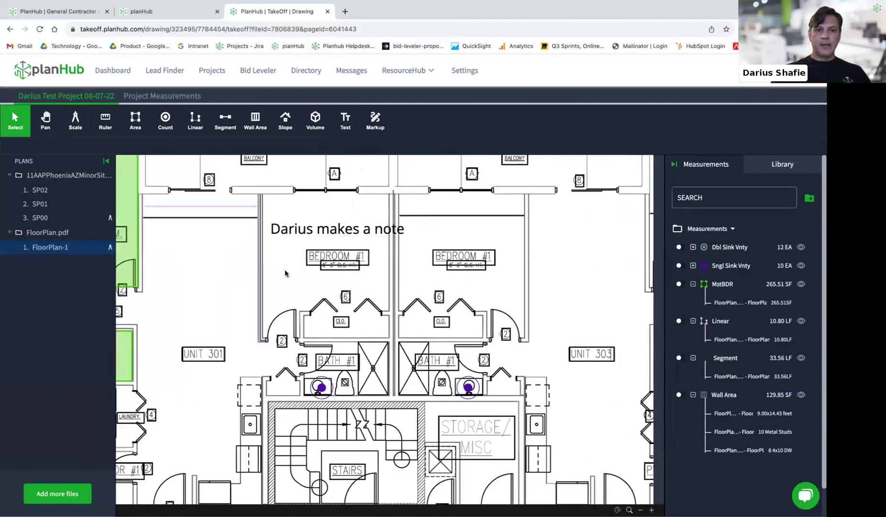
Draw a freehand markup loop around the closet and bifold doors of unit 301's Bedroom #1
{"action": "left_click", "coordinate": [377, 118]}
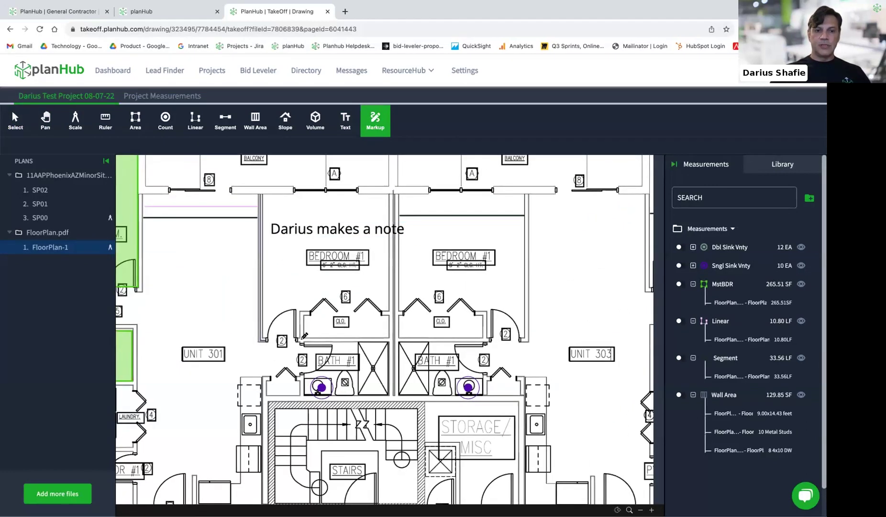
{"action": "scroll", "coordinate": [304, 336], "scroll_direction": "up", "scroll_amount": 1}
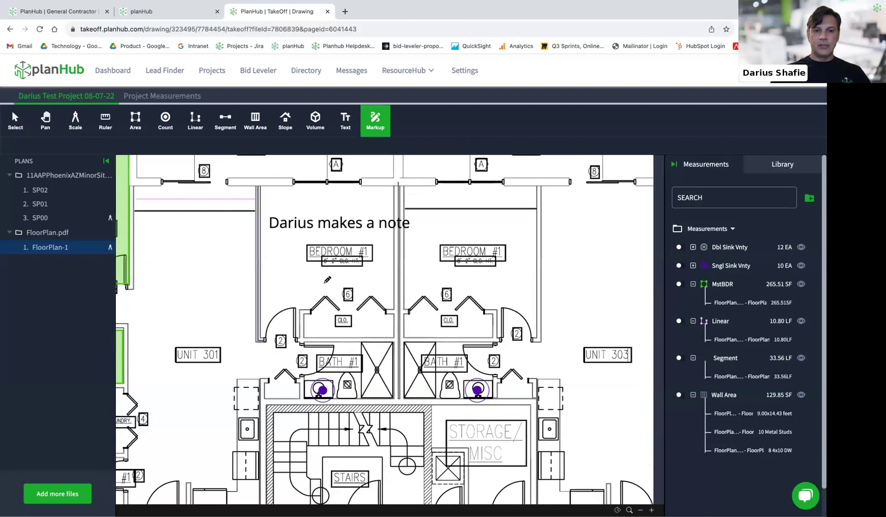
{"action": "mouse_move", "coordinate": [328, 279]}
{"action": "left_mouse_down"}
{"action": "mouse_move", "coordinate": [308, 309]}
{"action": "mouse_move", "coordinate": [383, 327]}
{"action": "mouse_move", "coordinate": [406, 301]}
{"action": "mouse_move", "coordinate": [327, 281]}
{"action": "left_mouse_up"}
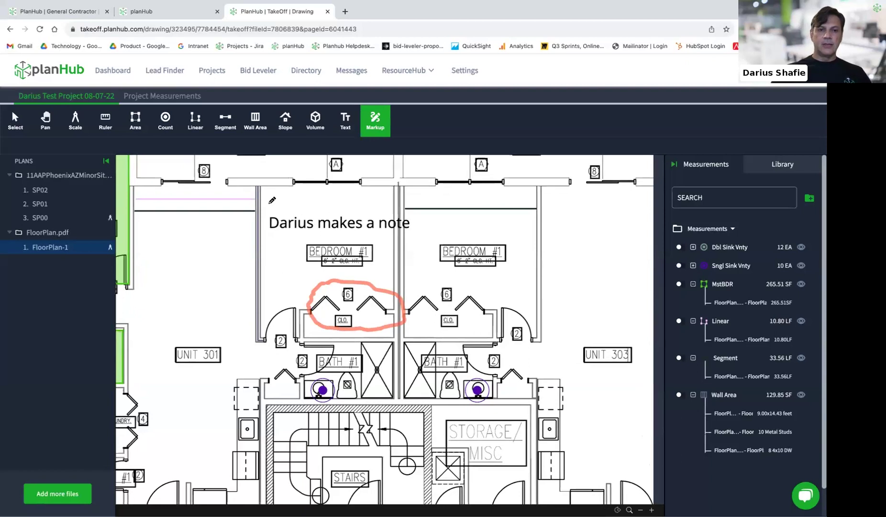
{"action": "left_click", "coordinate": [15, 121]}
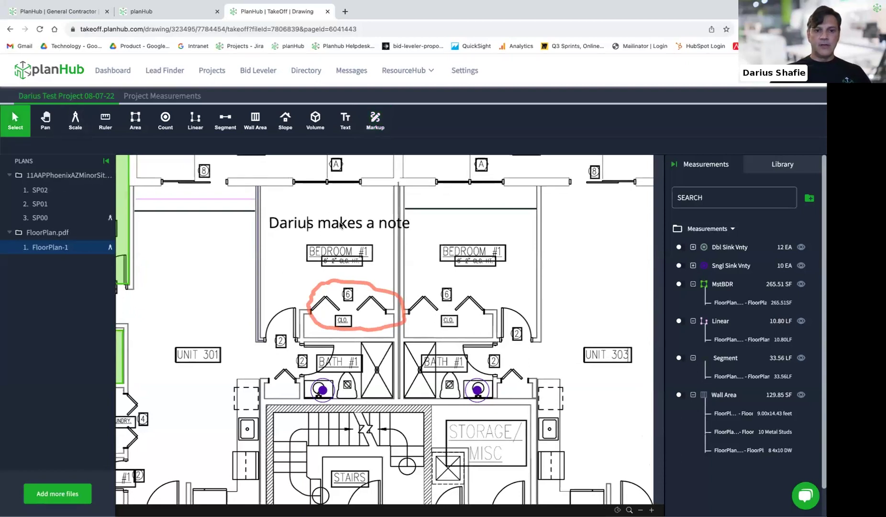
{"action": "left_click", "coordinate": [289, 228], "text": "shift"}
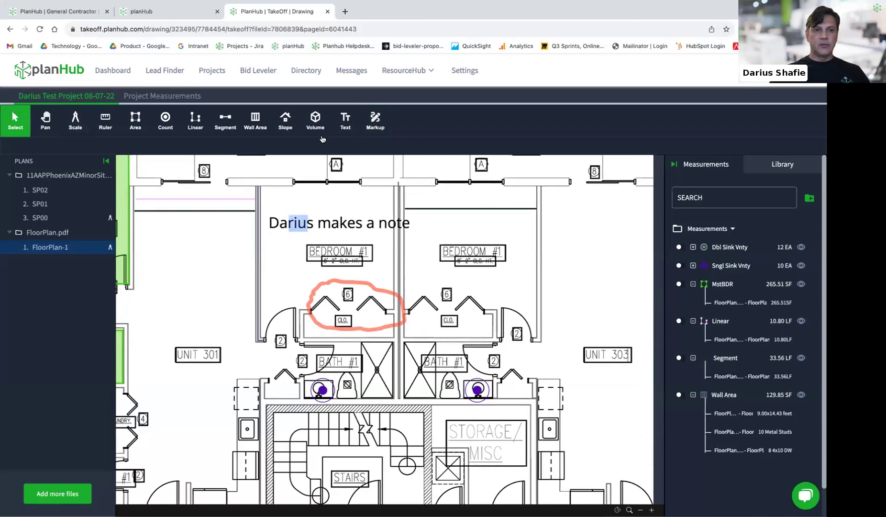
Place a second text box over the closet of unit 303's Bedroom #1 and clear its placeholder text
{"action": "left_click", "coordinate": [342, 127]}
{"action": "scroll", "coordinate": [388, 316], "scroll_direction": "up", "scroll_amount": 1}
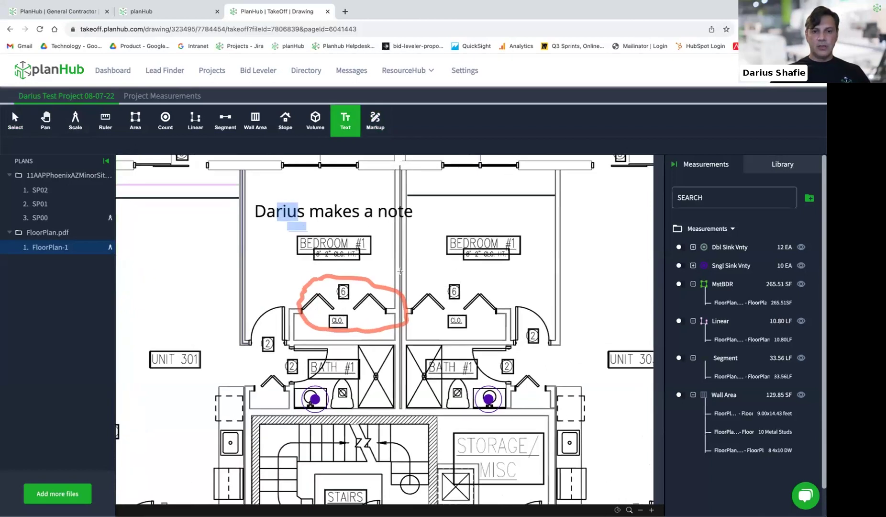
{"action": "left_click", "coordinate": [431, 293]}
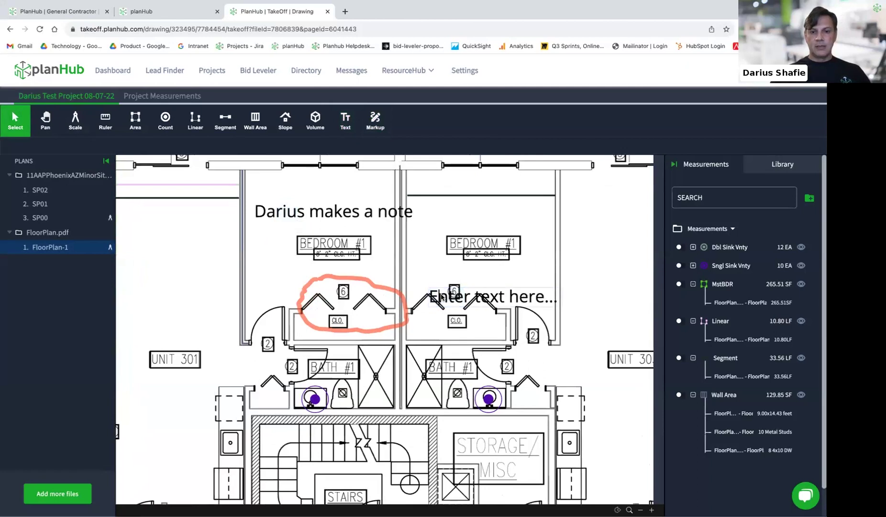
{"action": "double_click", "coordinate": [443, 302]}
{"action": "key", "text": "Right"}
{"action": "key", "text": "Right"}
{"action": "key", "text": "Right"}
{"action": "key", "text": "Right"}
{"action": "key", "text": "Right"}
{"action": "key", "text": "Right"}
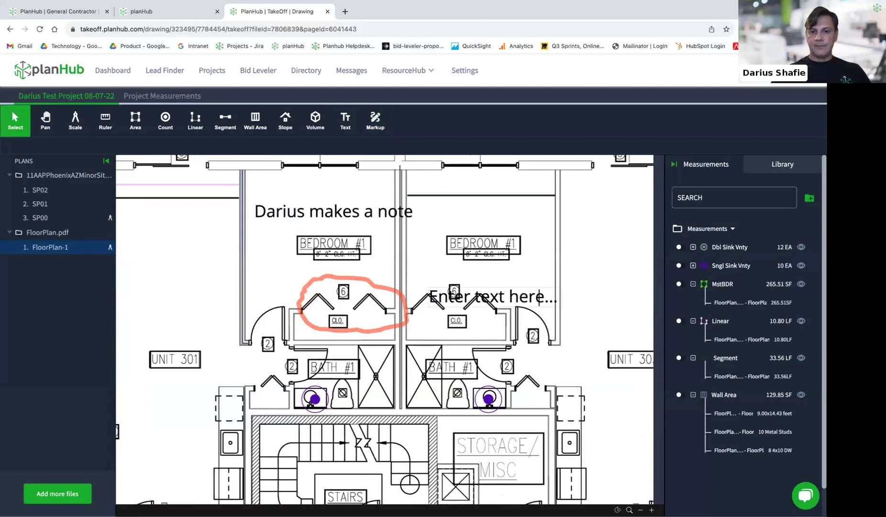
{"action": "key", "text": "BackSpace"}
{"action": "key", "text": "BackSpace"}
{"action": "key", "text": "BackSpace"}
{"action": "key", "text": "BackSpace"}
{"action": "key", "text": "BackSpace"}
{"action": "key", "text": "BackSpace"}
{"action": "key", "text": "BackSpace"}
{"action": "key", "text": "BackSpace"}
{"action": "key", "text": "BackSpace"}
{"action": "key", "text": "BackSpace"}
{"action": "key", "text": "BackSpace"}
{"action": "key", "text": "BackSpace"}
{"action": "key", "text": "BackSpace"}
{"action": "key", "text": "BackSpace"}
{"action": "key", "text": "BackSpace"}
{"action": "key", "text": "BackSpace"}
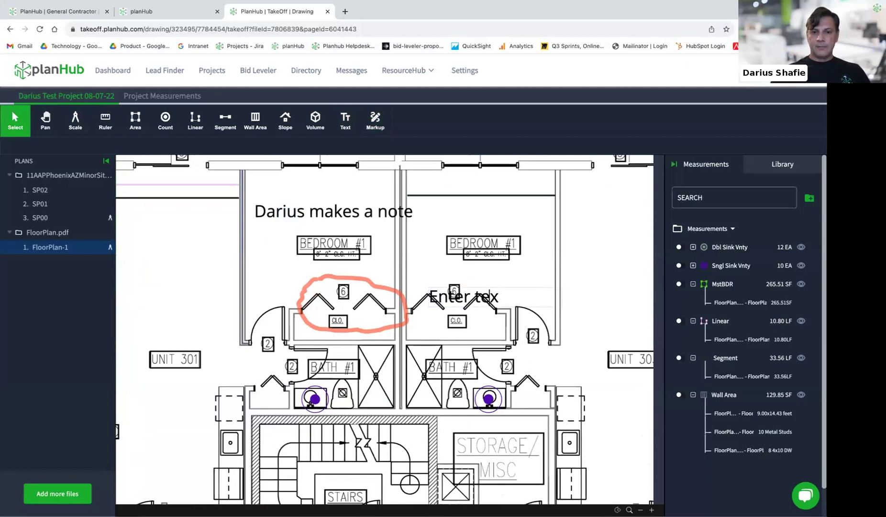
{"action": "key", "text": "BackSpace"}
{"action": "key", "text": "BackSpace"}
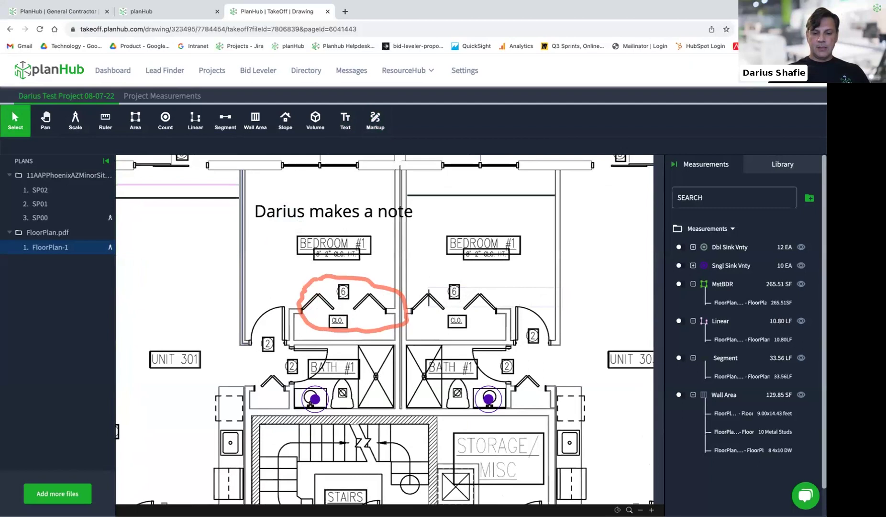
Enter "Misc... Bifold Doors" as the text of the second note
{"action": "type", "text": "Misc..."}
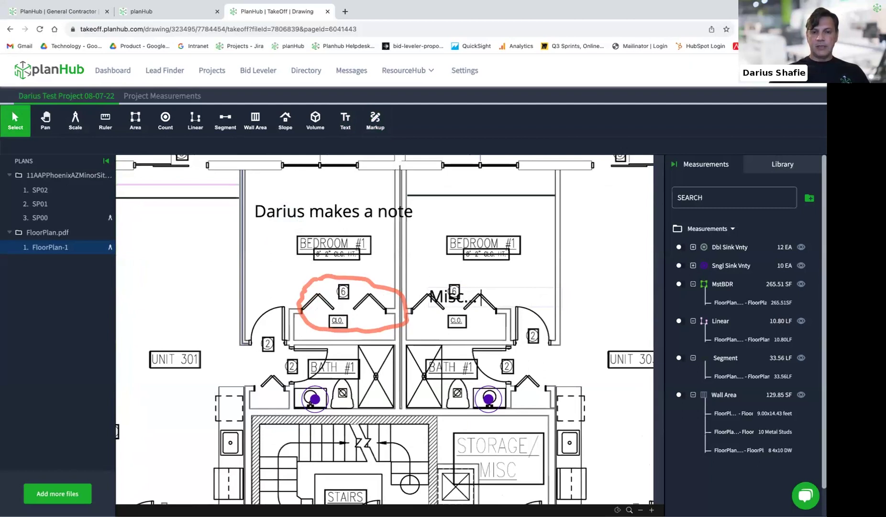
{"action": "type", "text": " Bifdol"}
{"action": "key", "text": "BackSpace"}
{"action": "key", "text": "BackSpace"}
{"action": "key", "text": "BackSpace"}
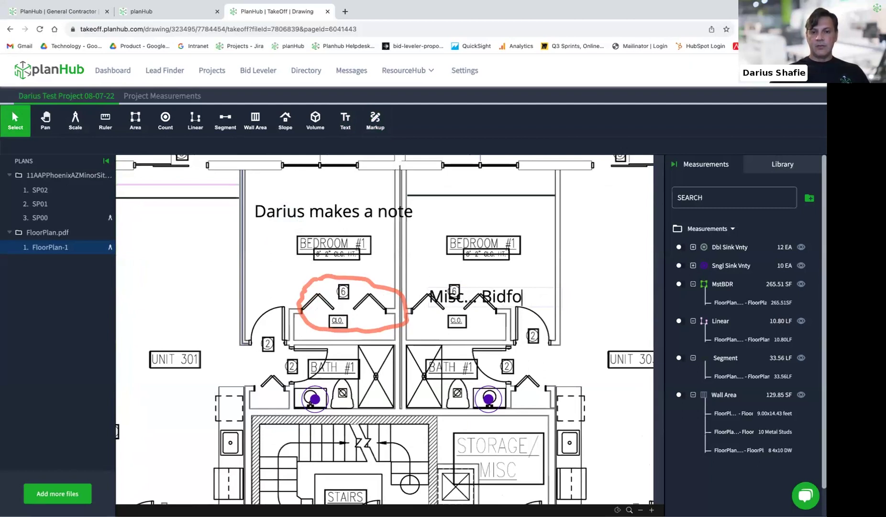
{"action": "type", "text": "old Doors"}
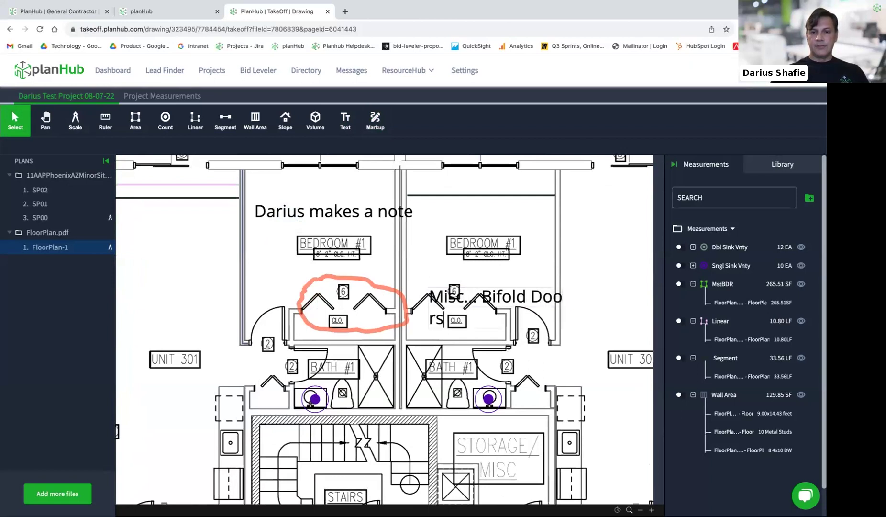
{"action": "key", "text": "Escape"}
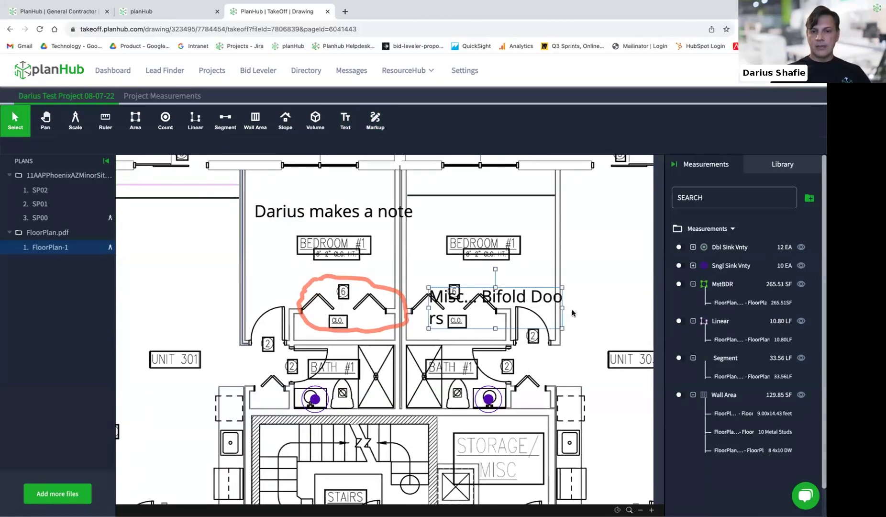
Widen the bifold doors note to one line and move it beside the freehand loop, over unit 301
{"action": "left_click_drag", "start_coordinate": [566, 312], "coordinate": [628, 308]}
{"action": "left_click_drag", "start_coordinate": [485, 299], "coordinate": [205, 274]}
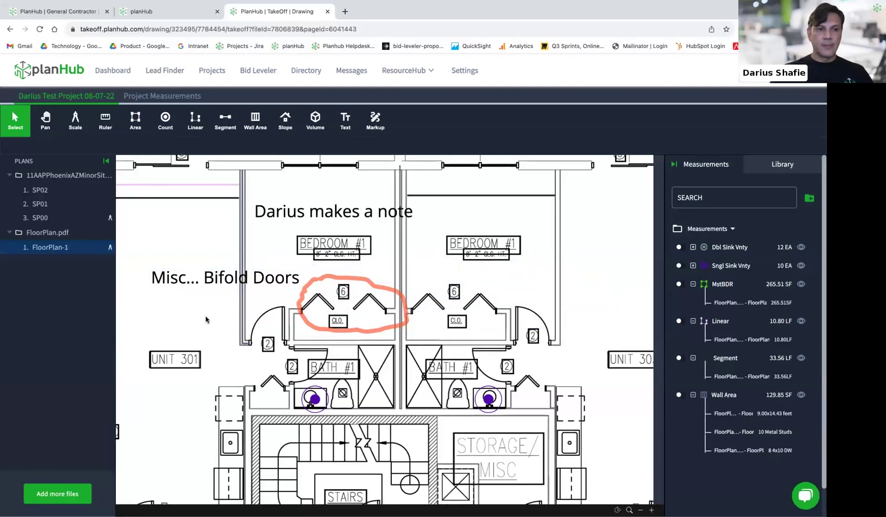
{"action": "scroll", "coordinate": [204, 313], "scroll_direction": "down", "scroll_amount": 4}
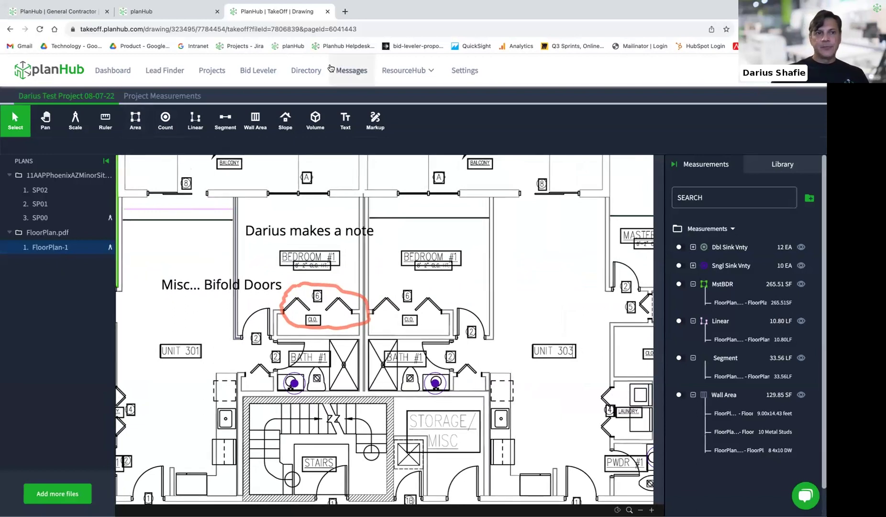
Switch to the planHub project details page showing the project files
{"action": "left_click", "coordinate": [182, 12]}
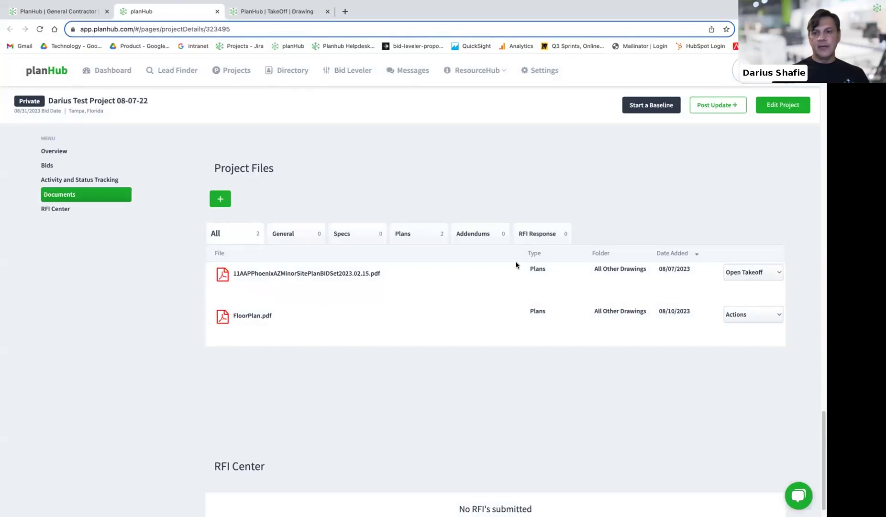
Check the file actions available for FloorPlan.pdf on the project page, and return to the takeoff drawing
{"action": "left_click", "coordinate": [757, 319]}
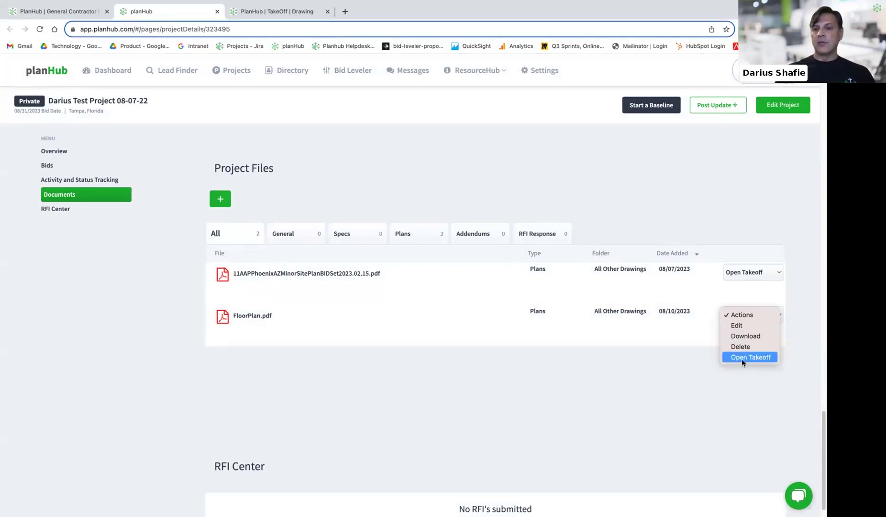
{"action": "left_click", "coordinate": [660, 426]}
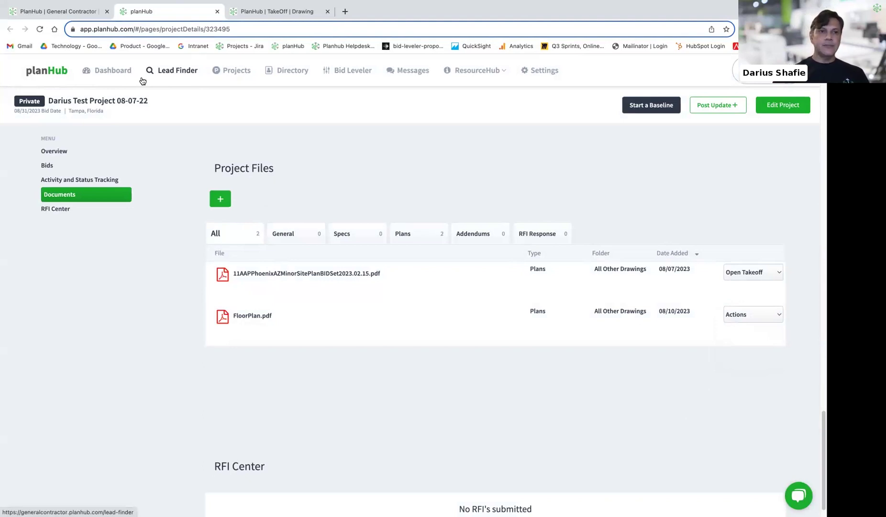
{"action": "left_click", "coordinate": [255, 16]}
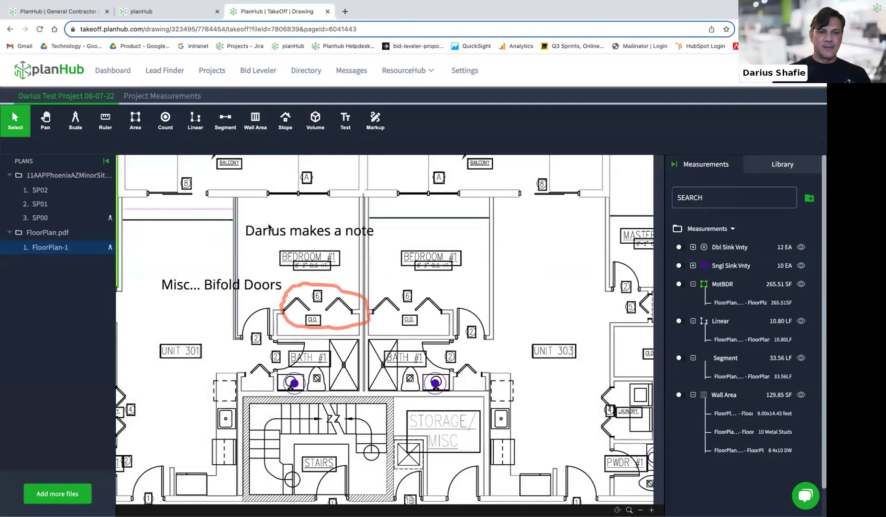
Review the project measurements summary down to the Wall Area rows for dimensions, metal studs and drywall
{"action": "scroll", "coordinate": [269, 227], "scroll_direction": "down", "scroll_amount": 1}
{"action": "left_click", "coordinate": [162, 96]}
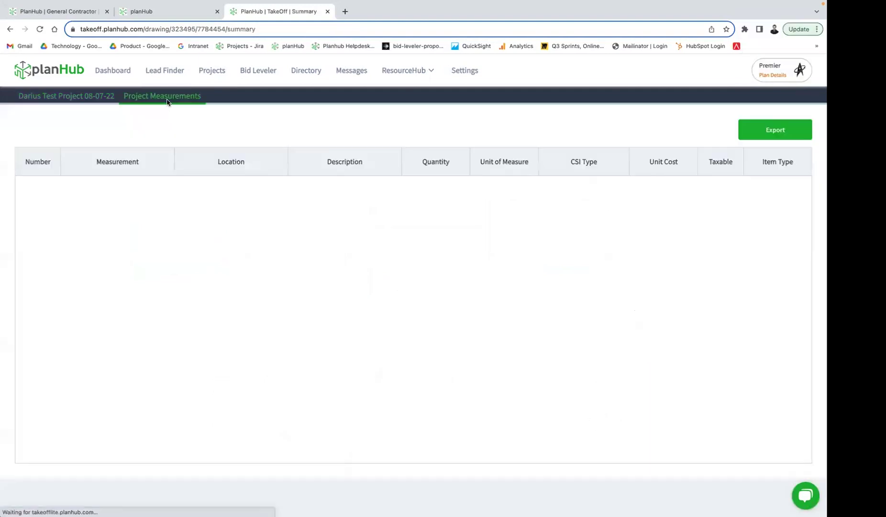
{"action": "scroll", "coordinate": [140, 328], "scroll_direction": "down", "scroll_amount": 3}
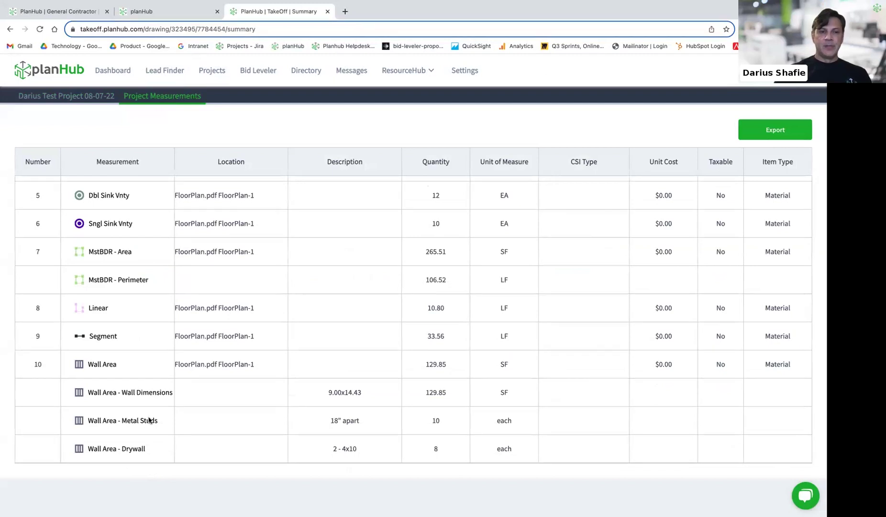
Move sheet SP00 to the first position in the site plan set and open its drawing
{"action": "left_click", "coordinate": [86, 97]}
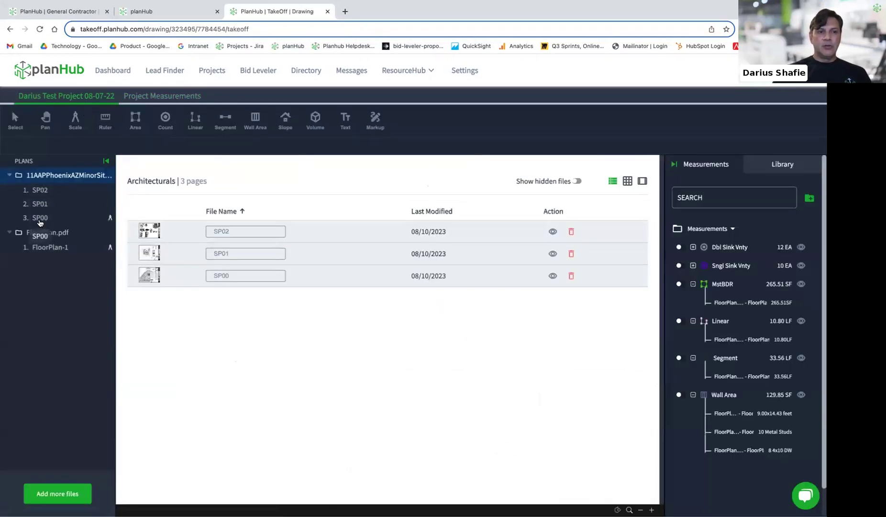
{"action": "left_click_drag", "start_coordinate": [43, 219], "coordinate": [43, 198]}
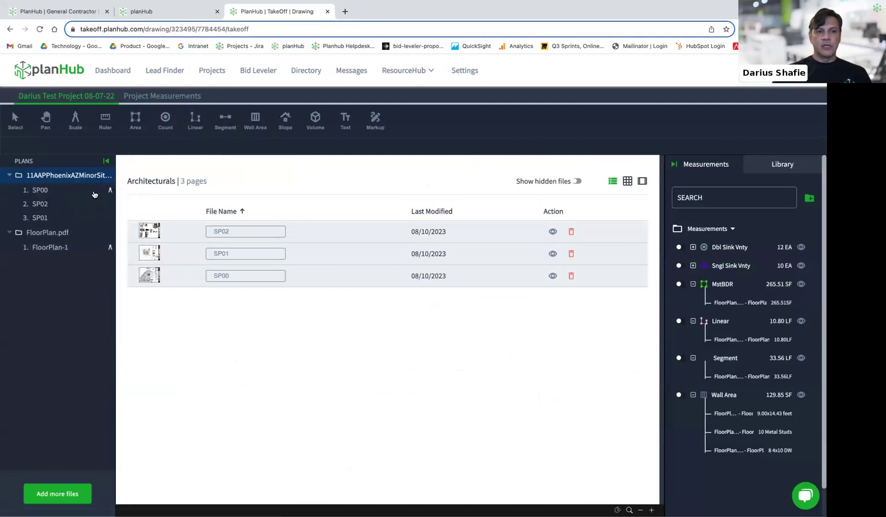
{"action": "left_click", "coordinate": [41, 190]}
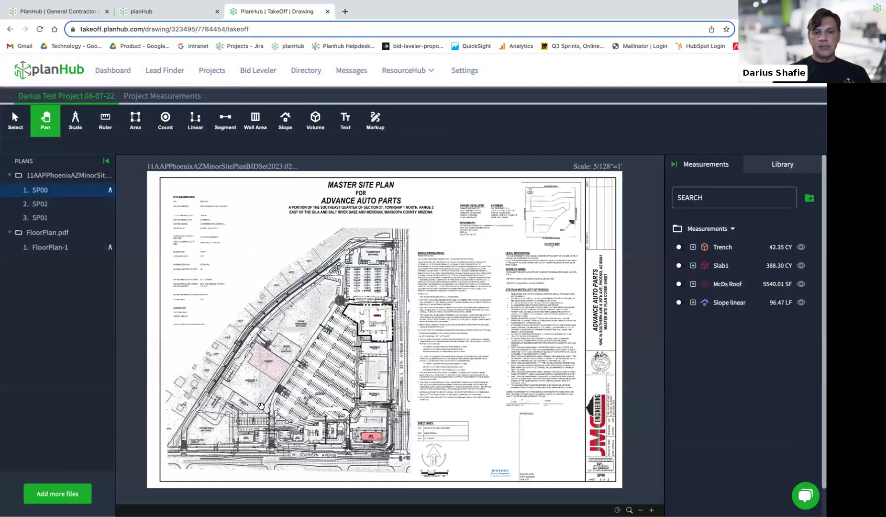
Examine the takeoffs on the master site plan, from the McDonald's roof and nearby slope line to the Anchor B slab and trench line
{"action": "scroll", "coordinate": [371, 357], "scroll_direction": "up", "scroll_amount": 5}
{"action": "scroll", "coordinate": [371, 357], "scroll_direction": "down", "scroll_amount": 5}
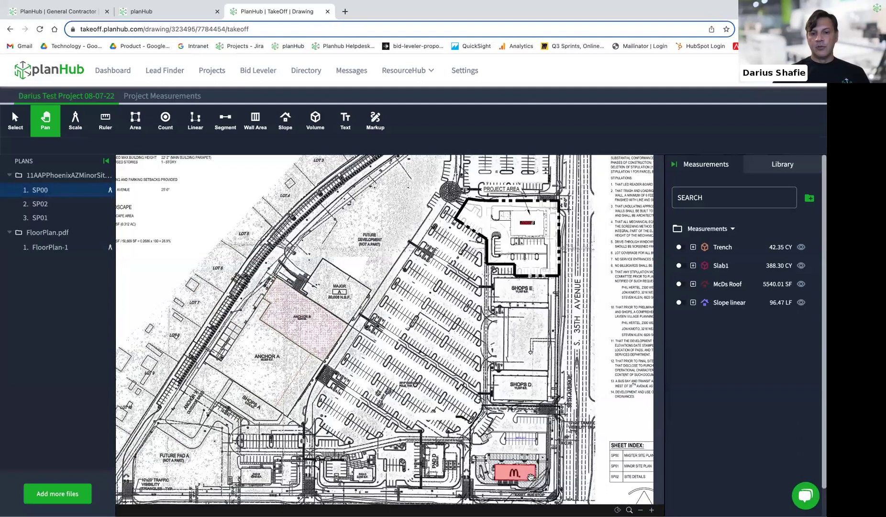
{"action": "scroll", "coordinate": [527, 436], "scroll_direction": "up", "scroll_amount": 3}
{"action": "scroll", "coordinate": [526, 437], "scroll_direction": "up", "scroll_amount": 2}
{"action": "scroll", "coordinate": [526, 437], "scroll_direction": "down", "scroll_amount": 5}
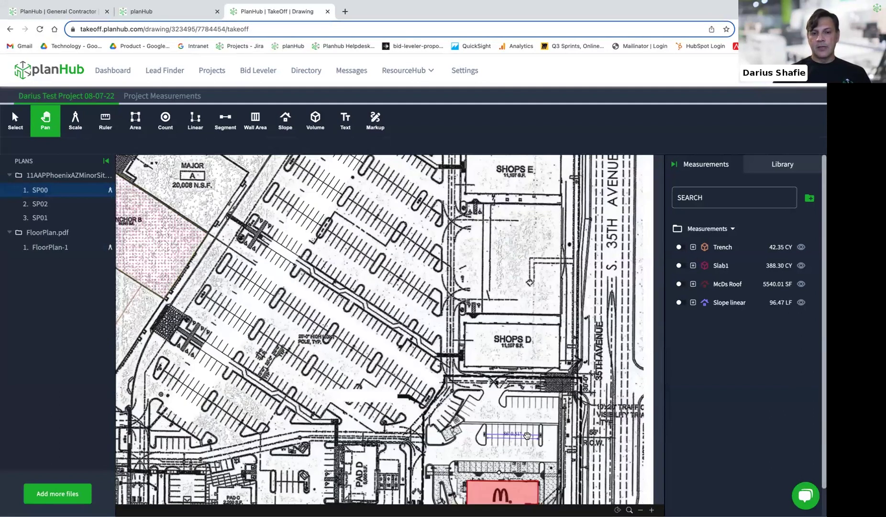
{"action": "scroll", "coordinate": [293, 358], "scroll_direction": "up", "scroll_amount": 2}
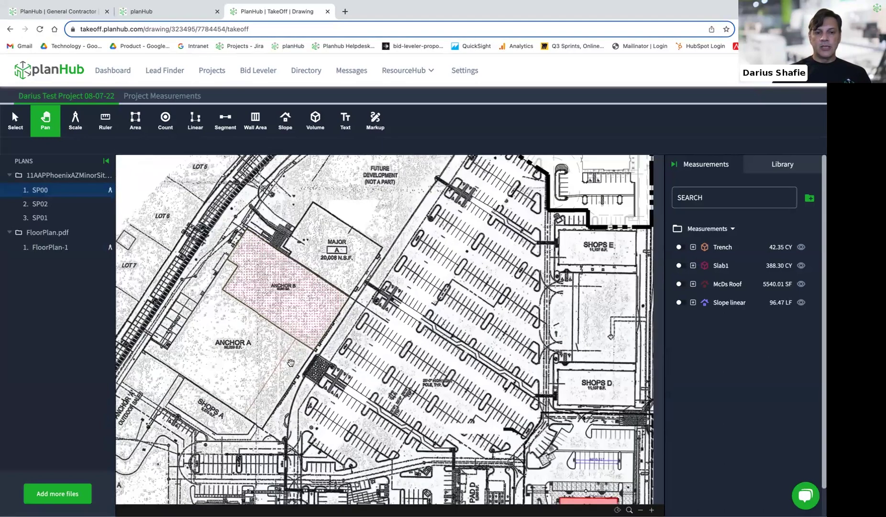
{"action": "scroll", "coordinate": [292, 287], "scroll_direction": "up", "scroll_amount": 2}
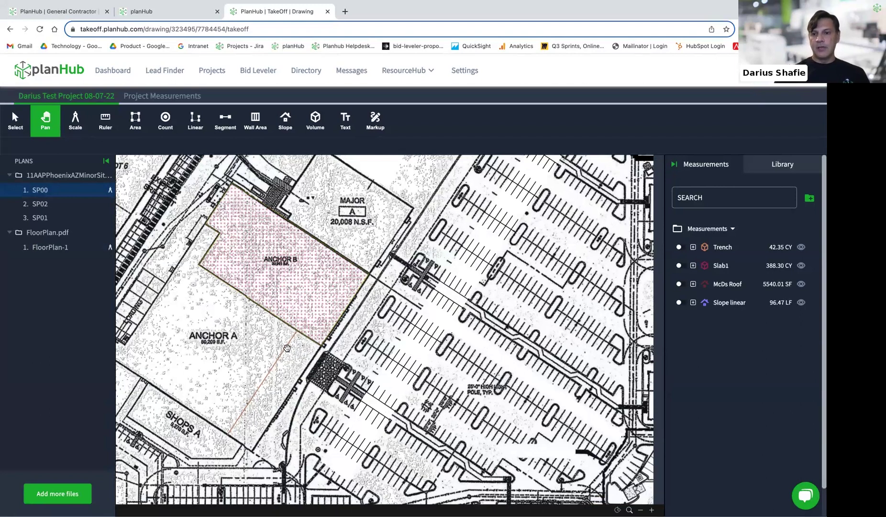
Expand the Trench, Slab1 and McDs Roof measurements to examine their individual entries for sheet SP00
{"action": "left_click", "coordinate": [694, 248]}
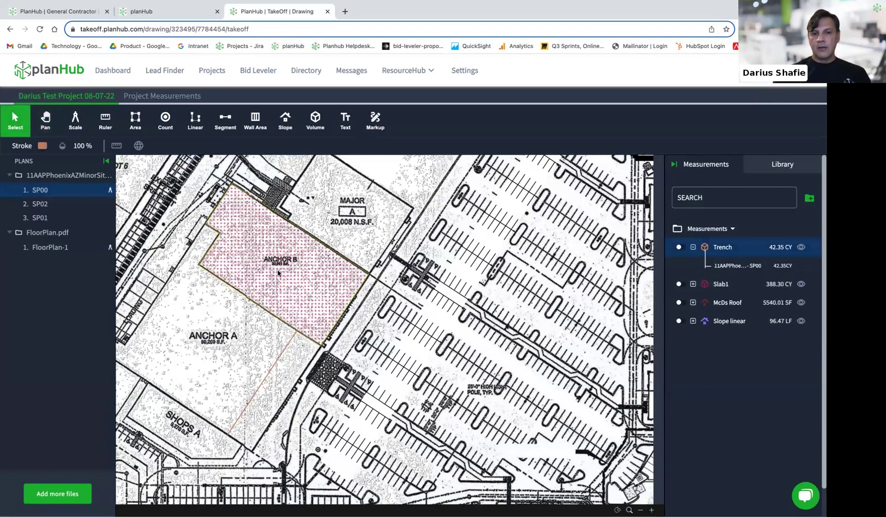
{"action": "left_click", "coordinate": [693, 284]}
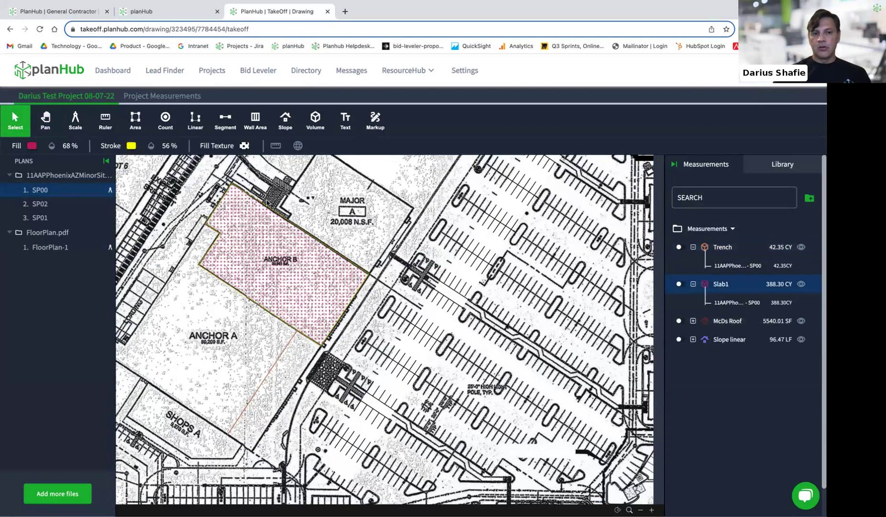
{"action": "left_click", "coordinate": [719, 307]}
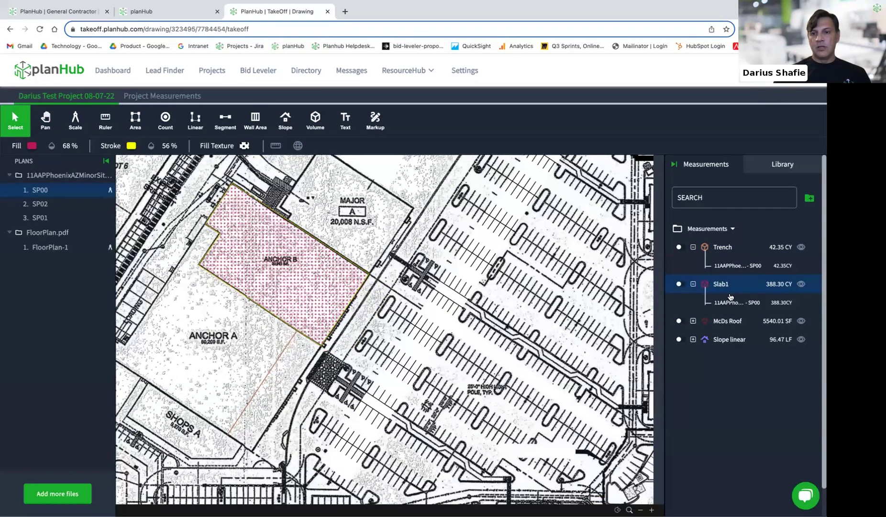
{"action": "scroll", "coordinate": [504, 312], "scroll_direction": "down", "scroll_amount": 3}
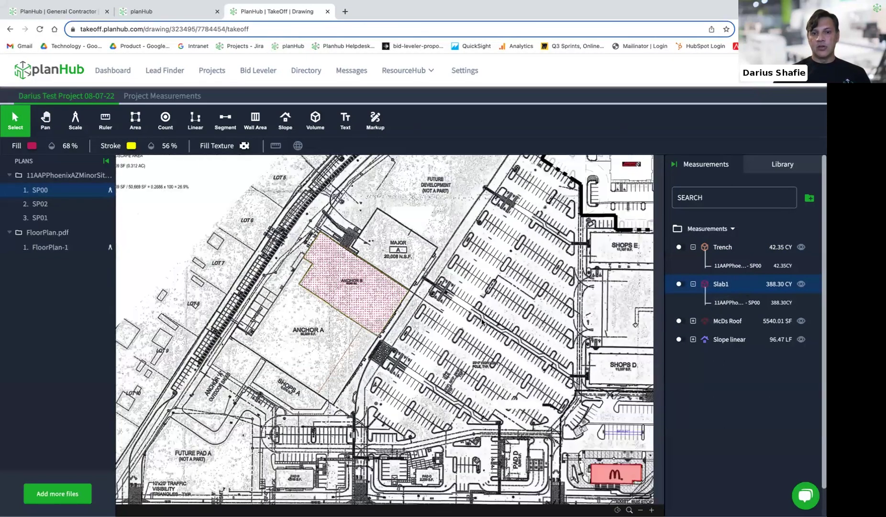
{"action": "scroll", "coordinate": [481, 321], "scroll_direction": "down", "scroll_amount": 1}
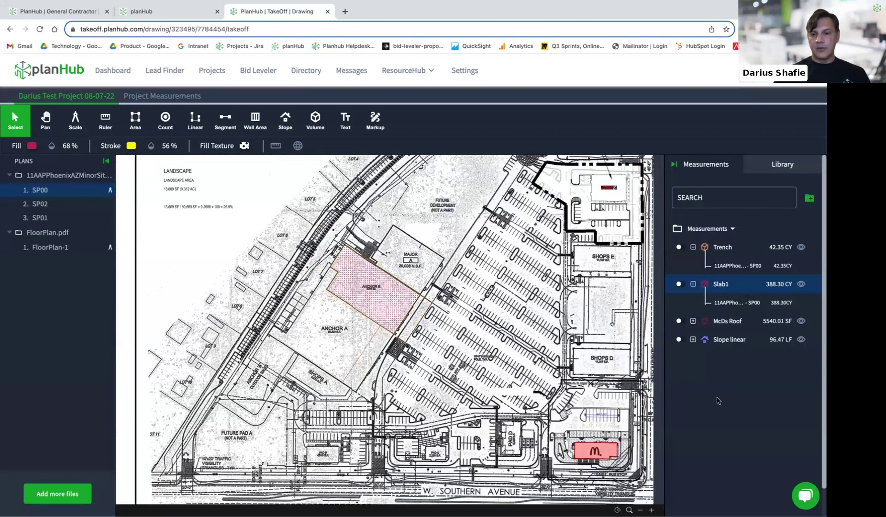
{"action": "left_click", "coordinate": [679, 321]}
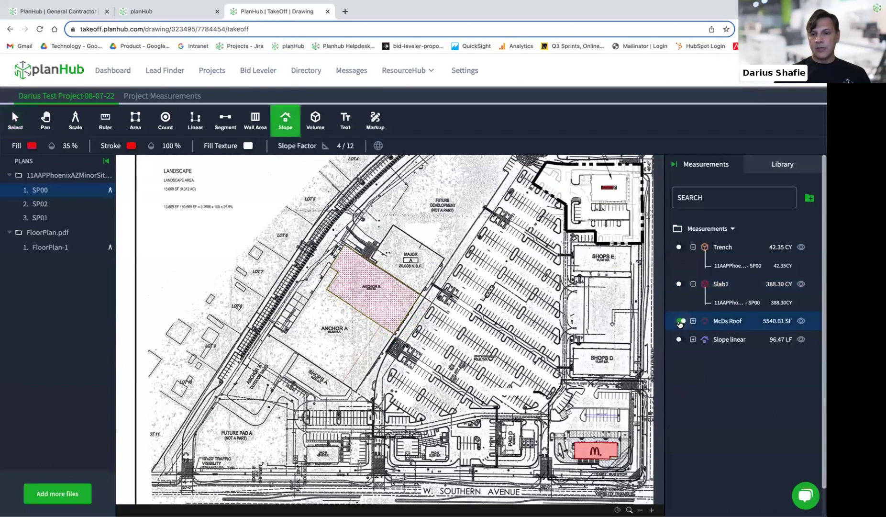
{"action": "left_click", "coordinate": [681, 322]}
{"action": "left_click", "coordinate": [693, 322]}
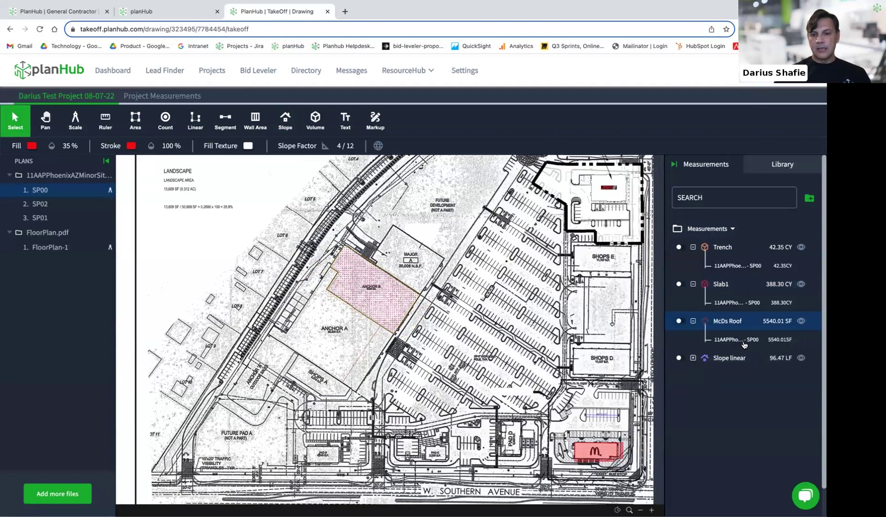
Hide the McDs Roof and Slab1 measurements on the site plan, and show both again
{"action": "left_click", "coordinate": [801, 321]}
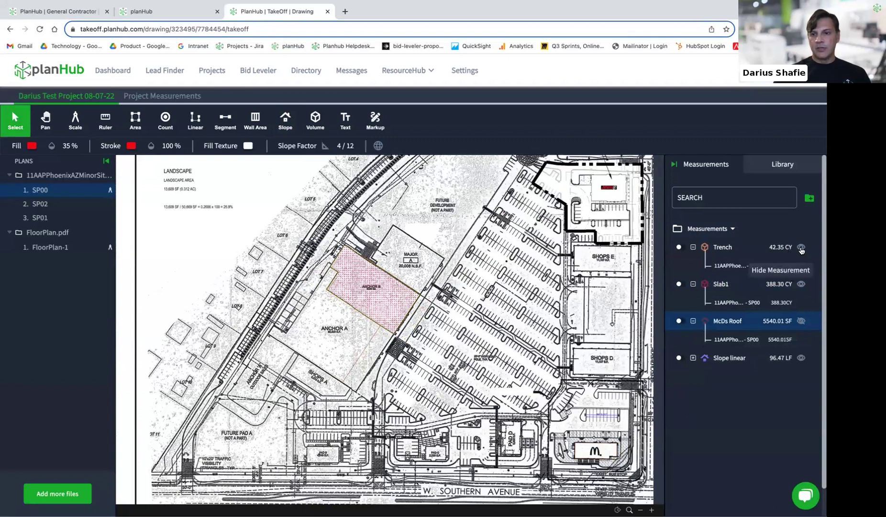
{"action": "left_click", "coordinate": [801, 284]}
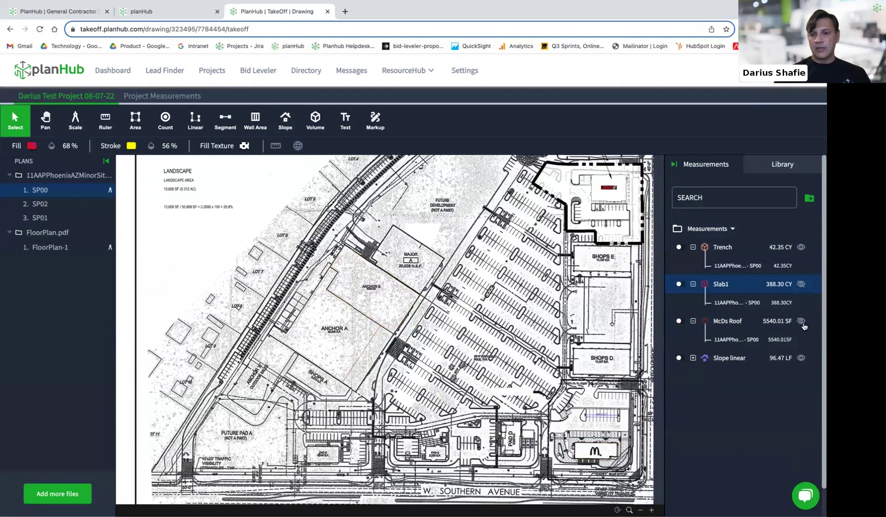
{"action": "left_click", "coordinate": [802, 284]}
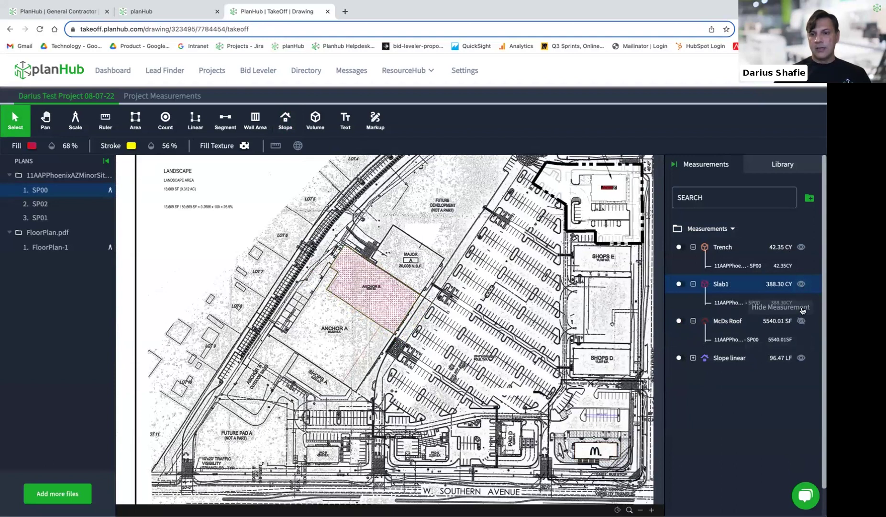
{"action": "left_click", "coordinate": [801, 321]}
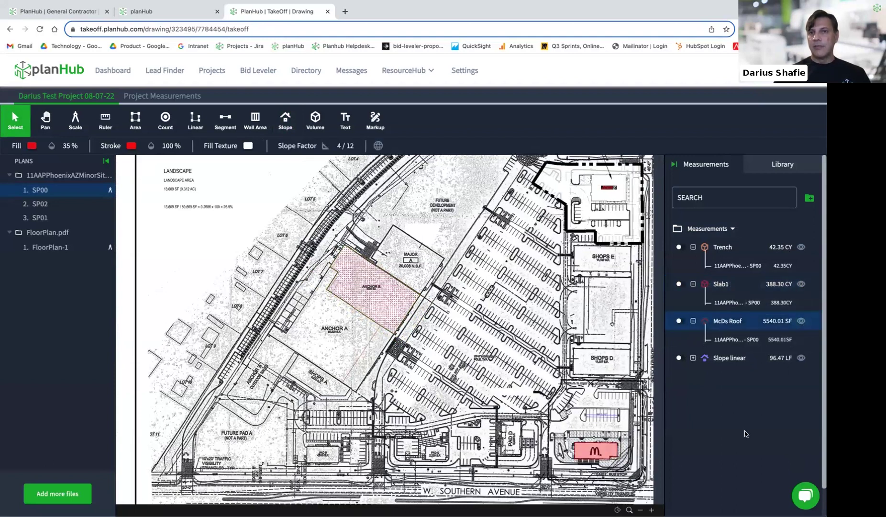
Open the page list of the site plan set and hide sheets SP02 and SP01
{"action": "left_click", "coordinate": [75, 172]}
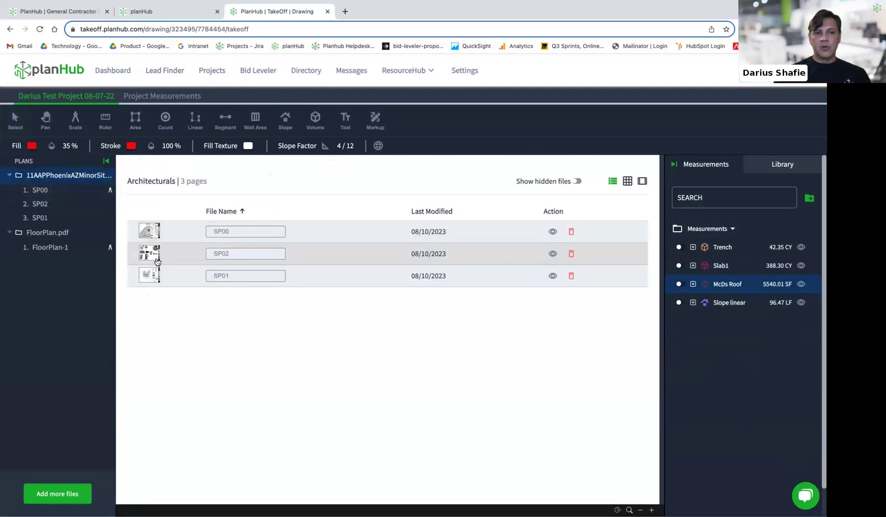
{"action": "left_click", "coordinate": [553, 255]}
{"action": "left_click", "coordinate": [554, 254]}
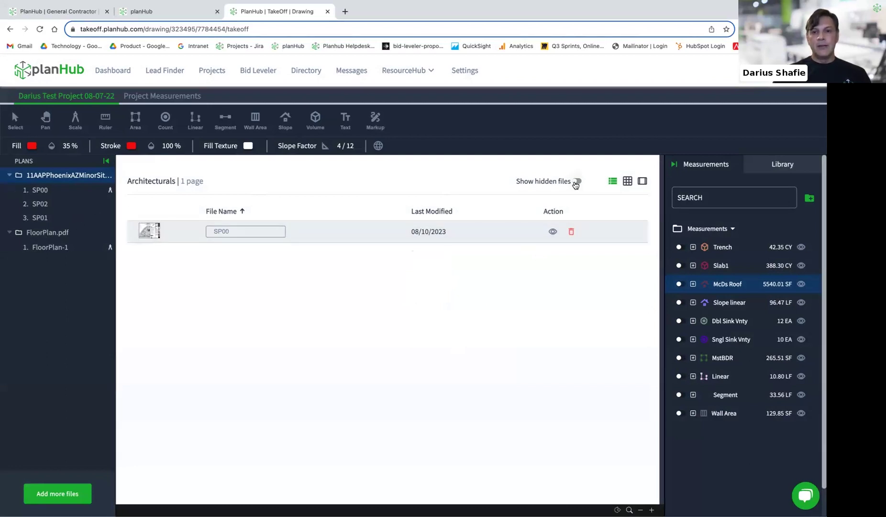
Unhide sheets SP01 and SP02 through the hidden files display, leaving that display switched off
{"action": "left_click", "coordinate": [575, 184]}
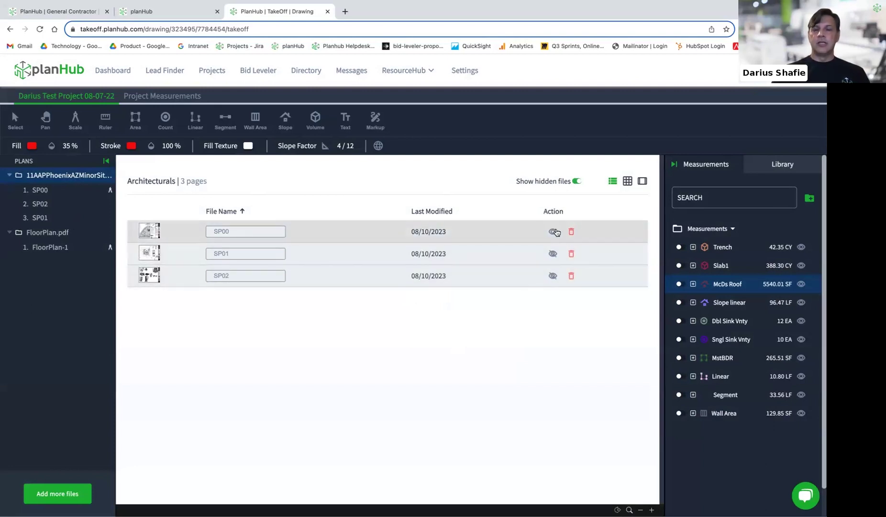
{"action": "left_click", "coordinate": [552, 253]}
{"action": "left_click", "coordinate": [554, 277]}
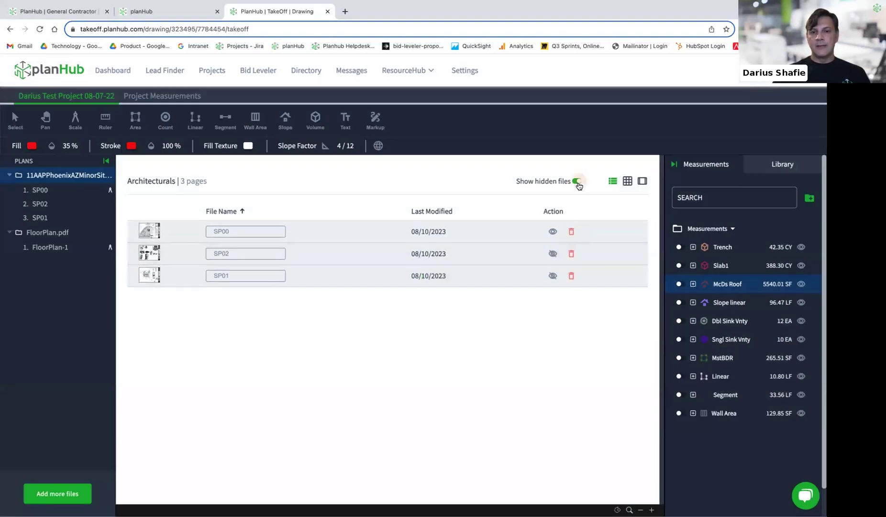
{"action": "left_click", "coordinate": [578, 182]}
{"action": "left_click", "coordinate": [577, 182]}
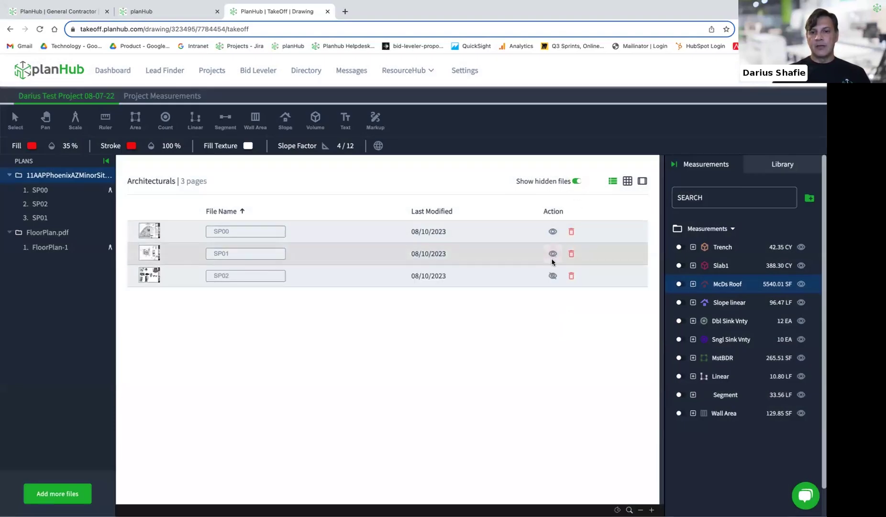
{"action": "left_click", "coordinate": [553, 277]}
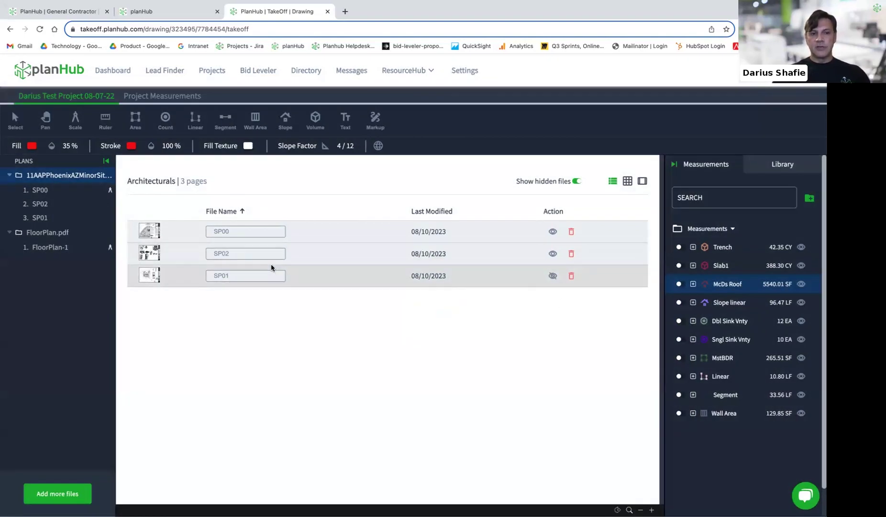
{"action": "left_click", "coordinate": [554, 276]}
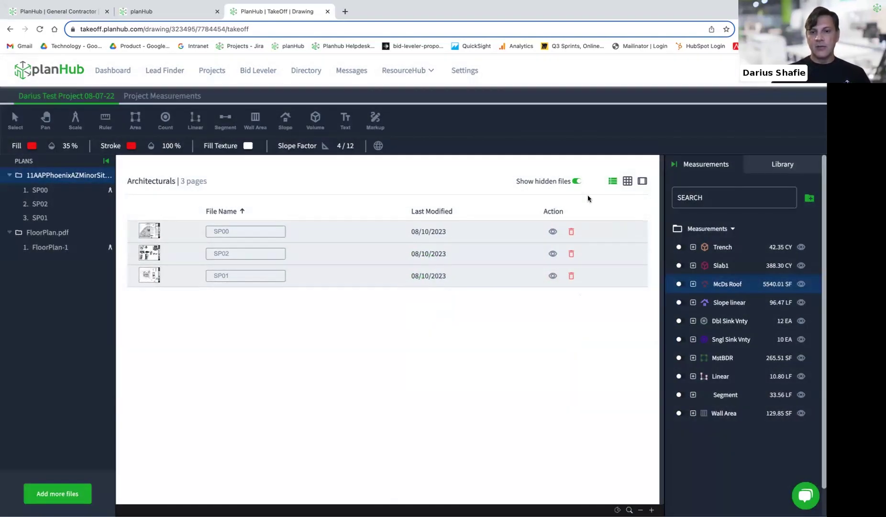
{"action": "left_click", "coordinate": [577, 181]}
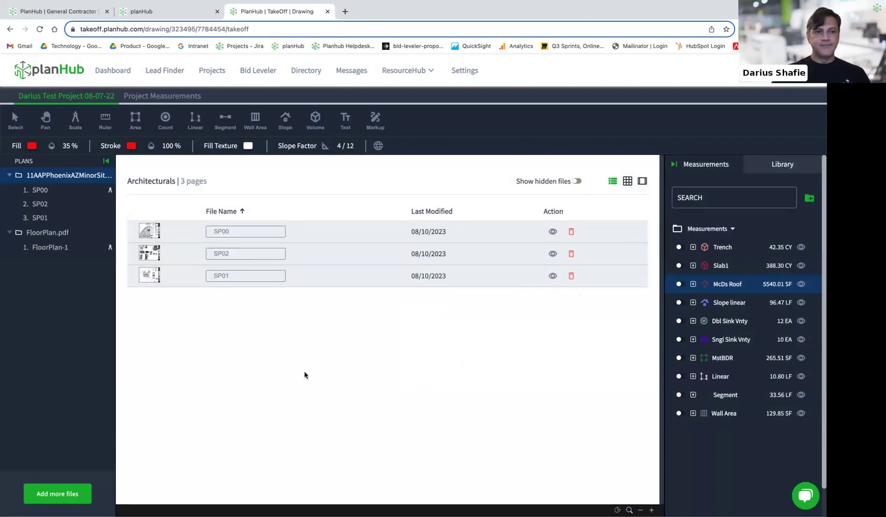
Switch the site plan set to the single-page preview and browse from SP00 through SP02 to SP01
{"action": "left_click", "coordinate": [643, 182]}
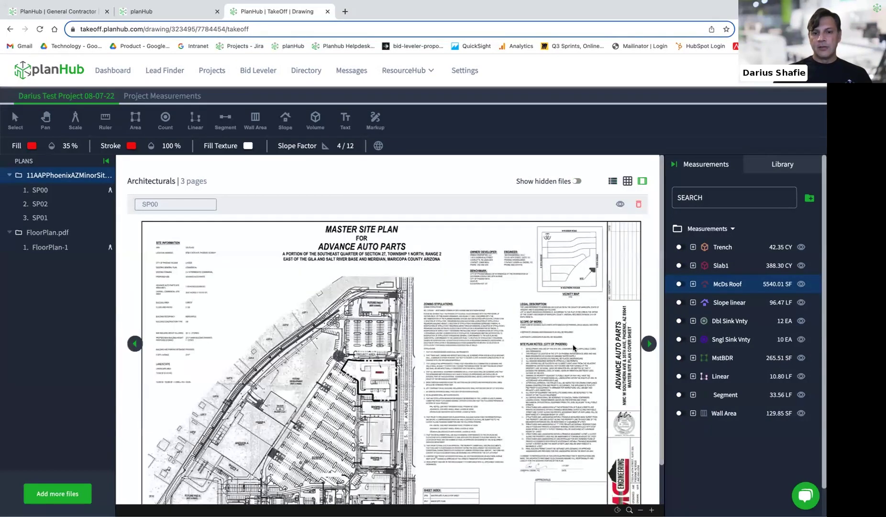
{"action": "scroll", "coordinate": [572, 348], "scroll_direction": "down", "scroll_amount": 2}
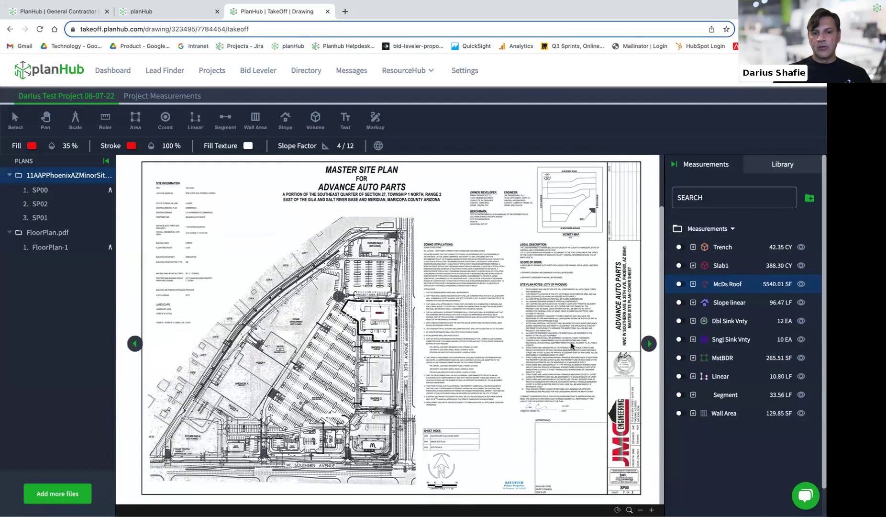
{"action": "left_click", "coordinate": [649, 344]}
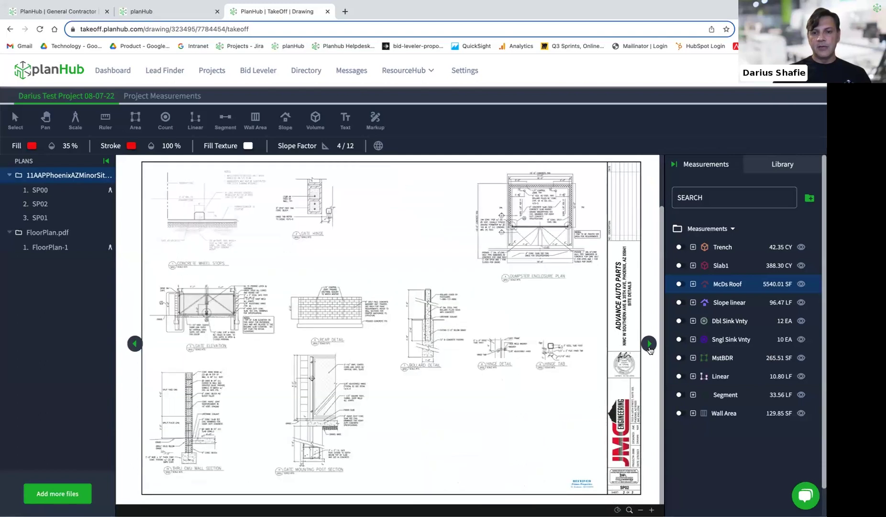
{"action": "left_click", "coordinate": [649, 344]}
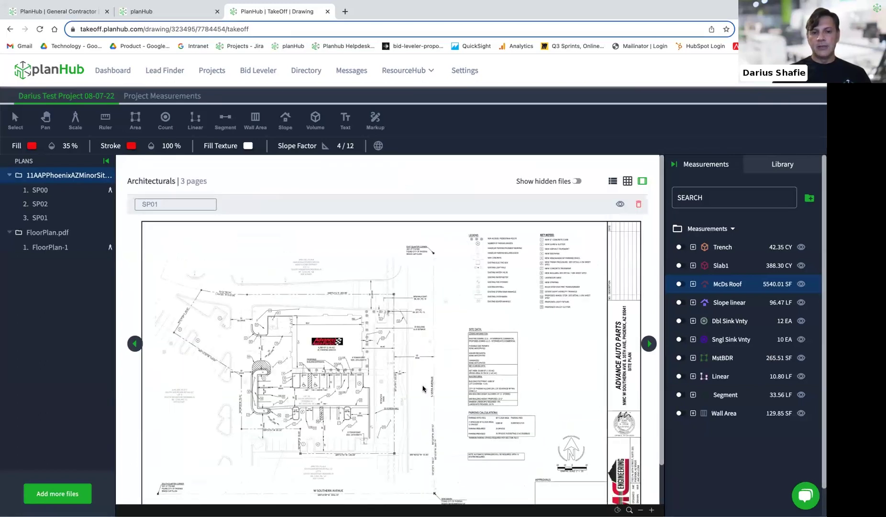
Open sheet SP01 from its page preview and view the building and parking layout up close
{"action": "left_click", "coordinate": [313, 337]}
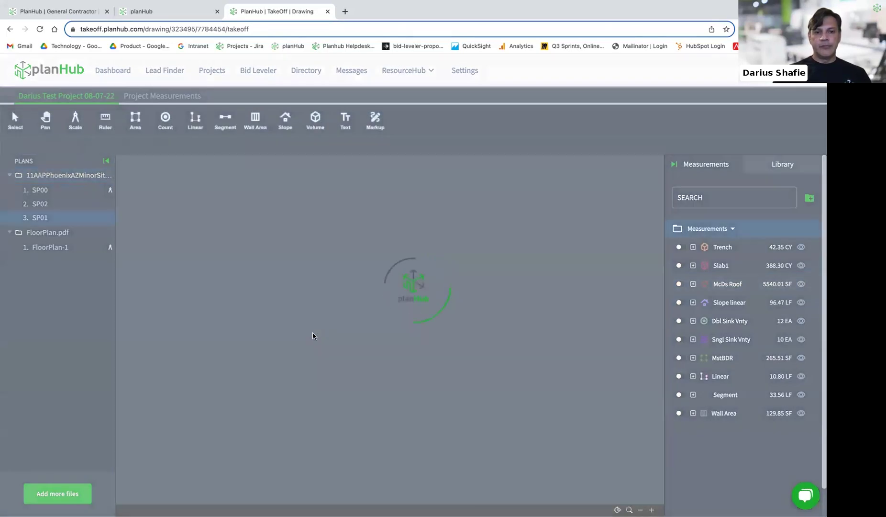
{"action": "scroll", "coordinate": [313, 331], "scroll_direction": "up", "scroll_amount": 3}
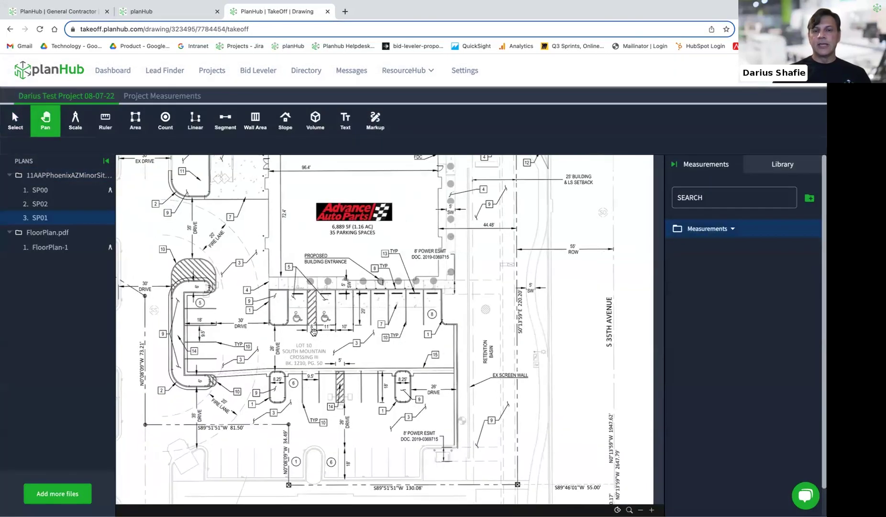
{"action": "scroll", "coordinate": [312, 330], "scroll_direction": "down", "scroll_amount": 1}
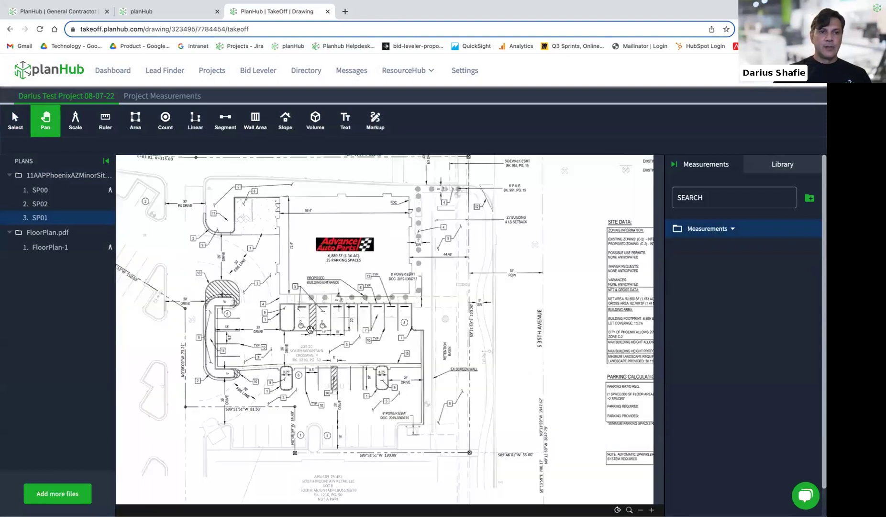
Open the FloorPlan-1 sheet and view the master bedroom and Unit 301 area up close
{"action": "left_click", "coordinate": [62, 247]}
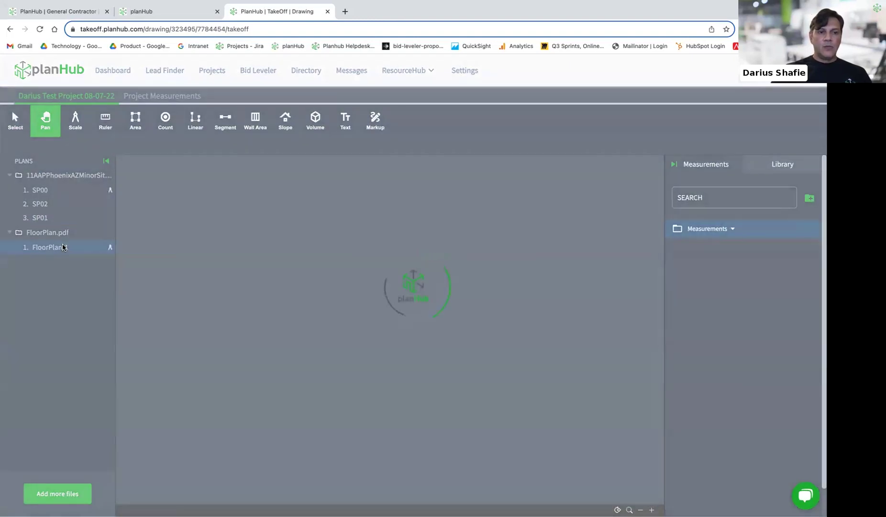
{"action": "scroll", "coordinate": [216, 252], "scroll_direction": "up", "scroll_amount": 3}
{"action": "scroll", "coordinate": [271, 250], "scroll_direction": "up", "scroll_amount": 1}
{"action": "left_click_drag", "start_coordinate": [272, 250], "coordinate": [306, 310]}
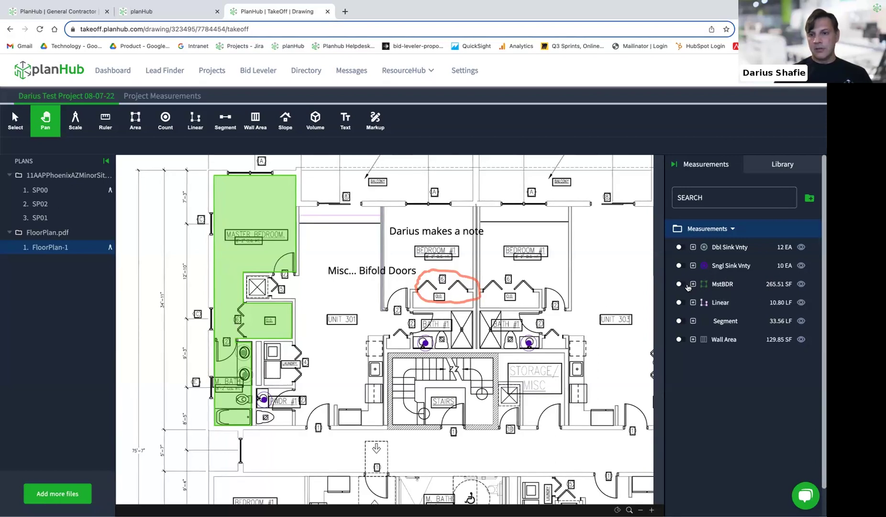
Hide the MstBDR measurement on the floor plan, and show it again
{"action": "left_click", "coordinate": [680, 284]}
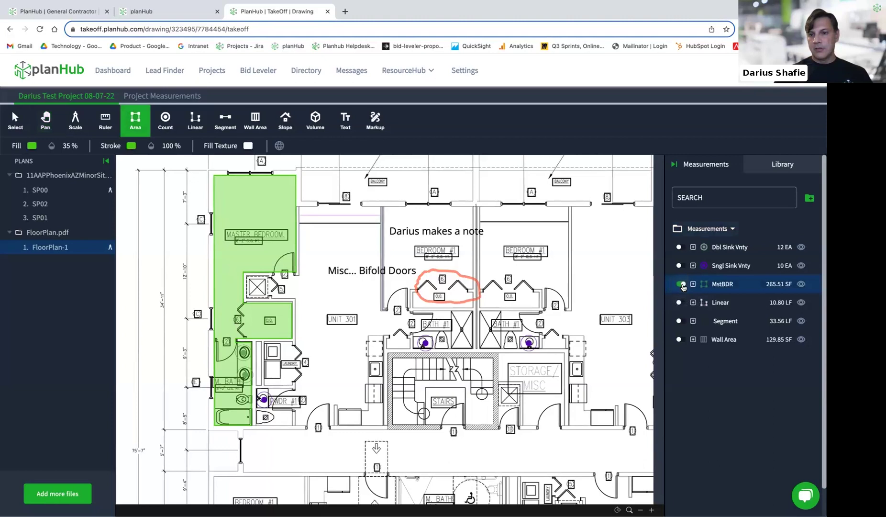
{"action": "left_click", "coordinate": [682, 284]}
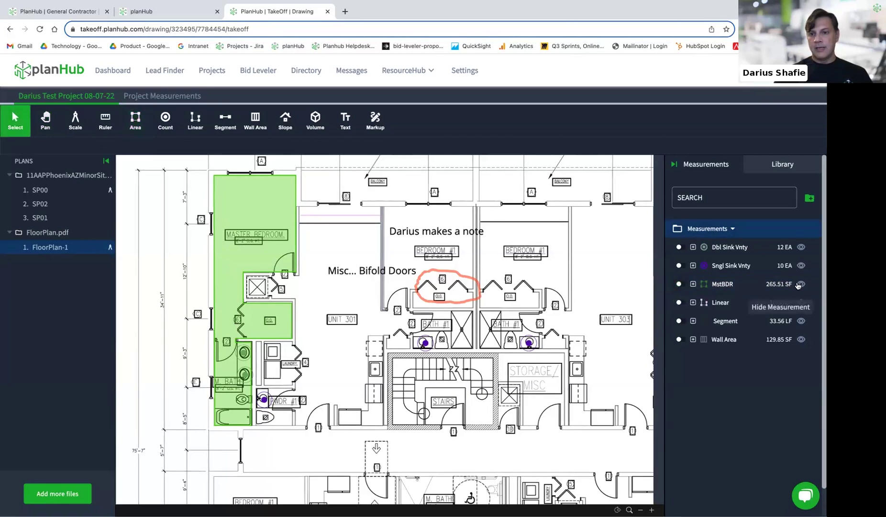
{"action": "left_click", "coordinate": [799, 284]}
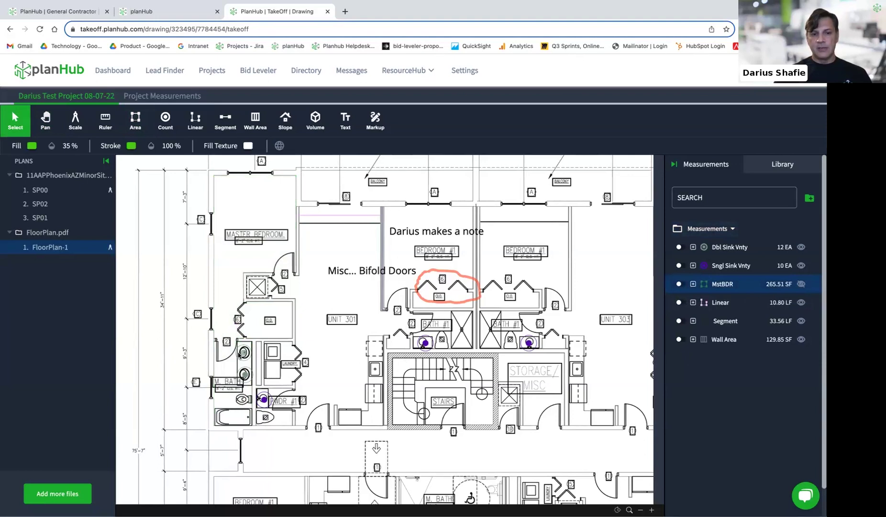
{"action": "scroll", "coordinate": [334, 368], "scroll_direction": "down", "scroll_amount": 3}
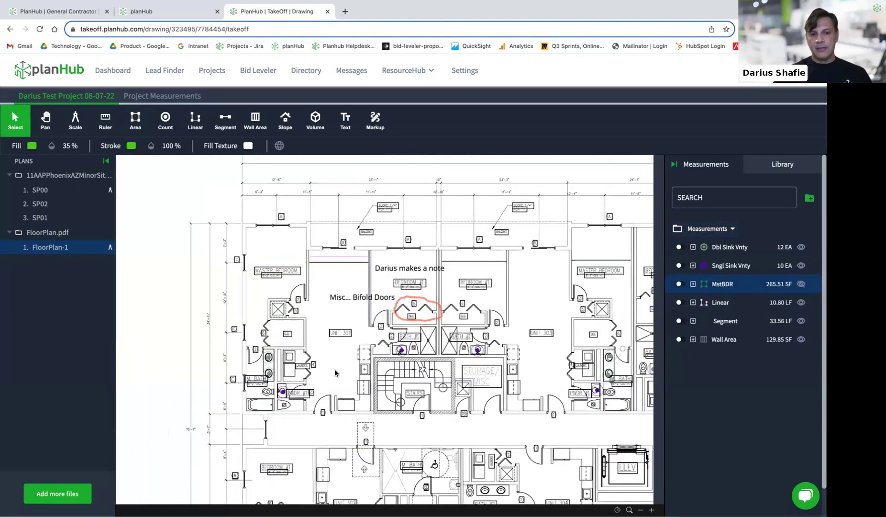
{"action": "left_click_drag", "start_coordinate": [340, 373], "coordinate": [266, 366]}
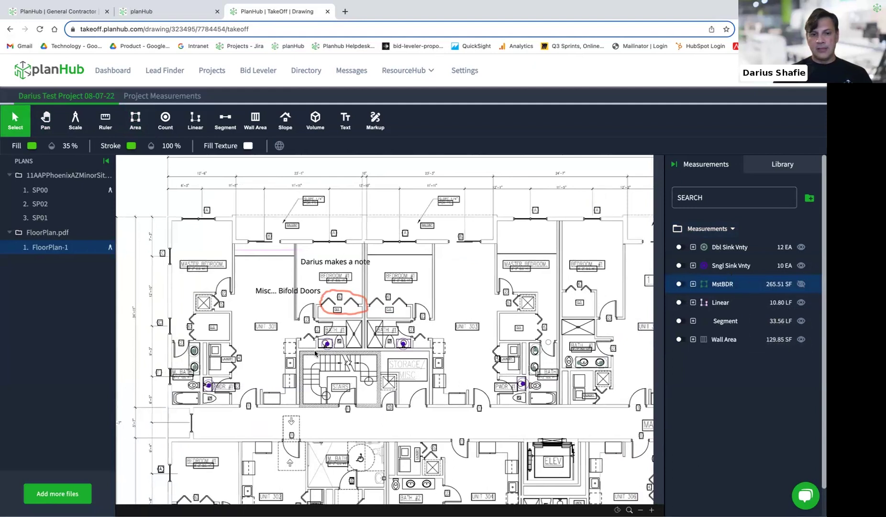
{"action": "mouse_move", "coordinate": [403, 350]}
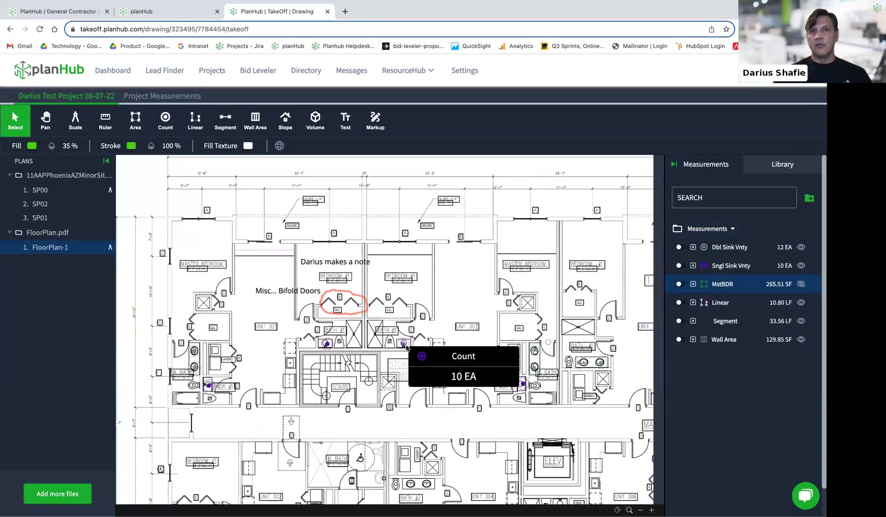
{"action": "left_click", "coordinate": [801, 284]}
{"action": "mouse_move", "coordinate": [206, 275]}
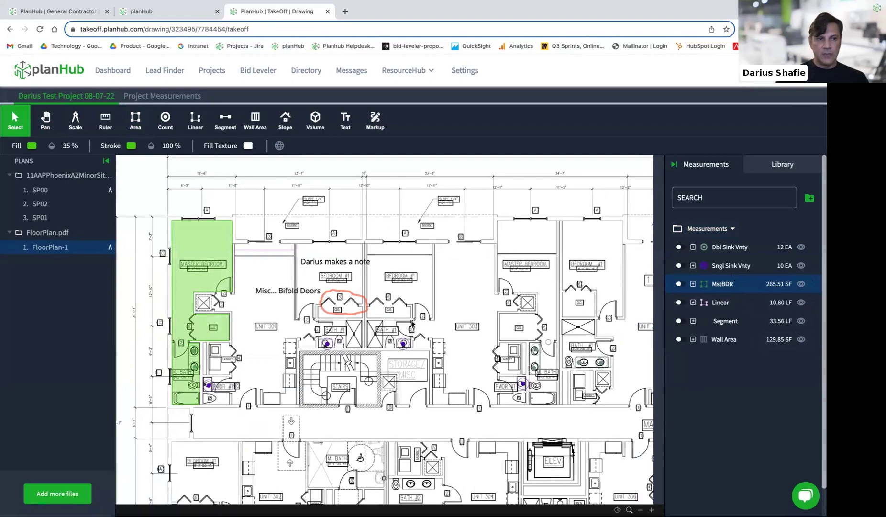
Examine the existing wall area measurement on the wall between Unit 301 and Bedroom #1, beside the Bifold Doors note
{"action": "scroll", "coordinate": [411, 324], "scroll_direction": "down", "scroll_amount": 5}
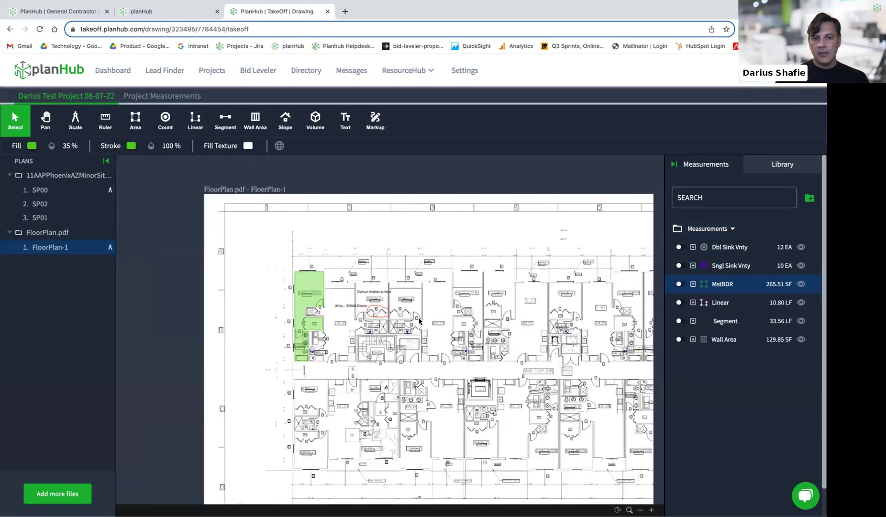
{"action": "scroll", "coordinate": [398, 276], "scroll_direction": "up", "scroll_amount": 5}
{"action": "scroll", "coordinate": [368, 283], "scroll_direction": "down", "scroll_amount": 3}
{"action": "scroll", "coordinate": [274, 267], "scroll_direction": "up", "scroll_amount": 3}
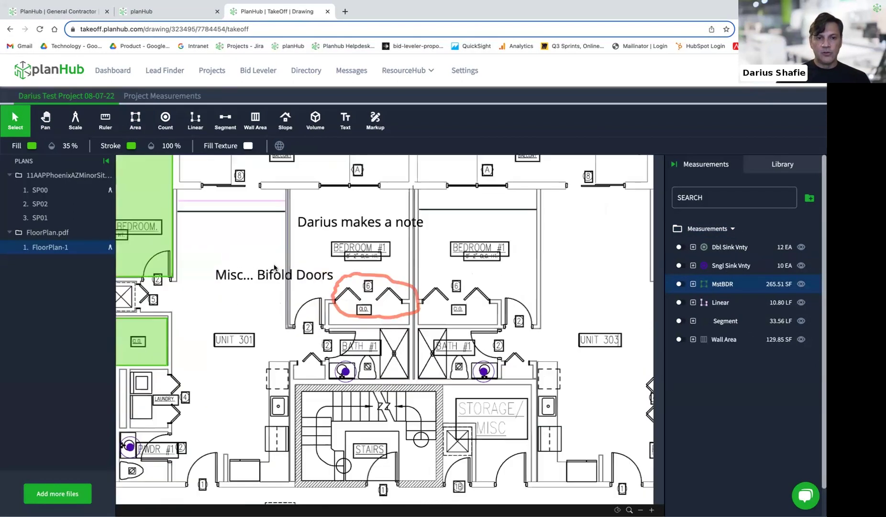
{"action": "scroll", "coordinate": [274, 267], "scroll_direction": "up", "scroll_amount": 3}
{"action": "left_click", "coordinate": [337, 279]}
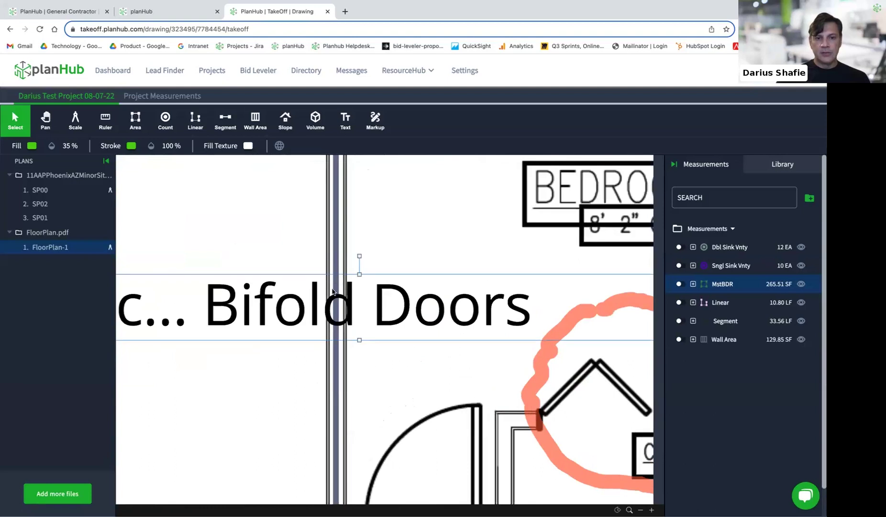
{"action": "scroll", "coordinate": [333, 292], "scroll_direction": "down", "scroll_amount": 5}
{"action": "left_click", "coordinate": [323, 403]}
{"action": "scroll", "coordinate": [322, 403], "scroll_direction": "up", "scroll_amount": 5}
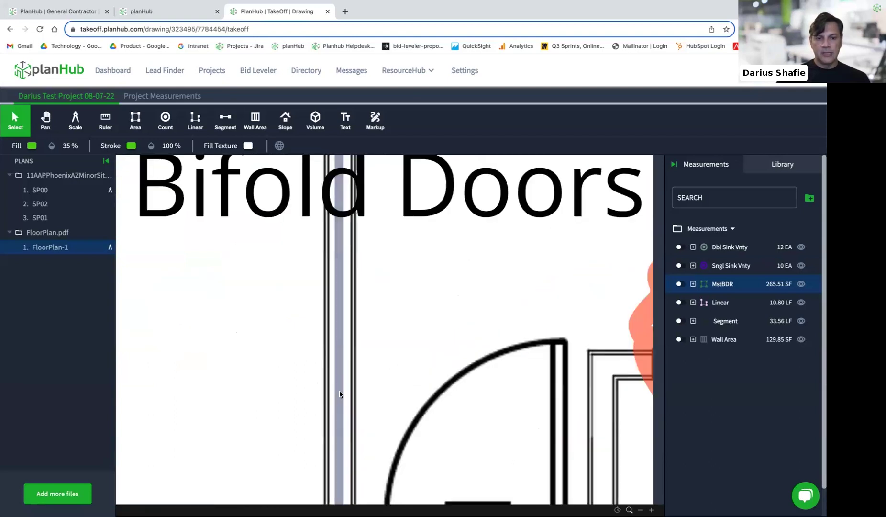
{"action": "mouse_move", "coordinate": [339, 393]}
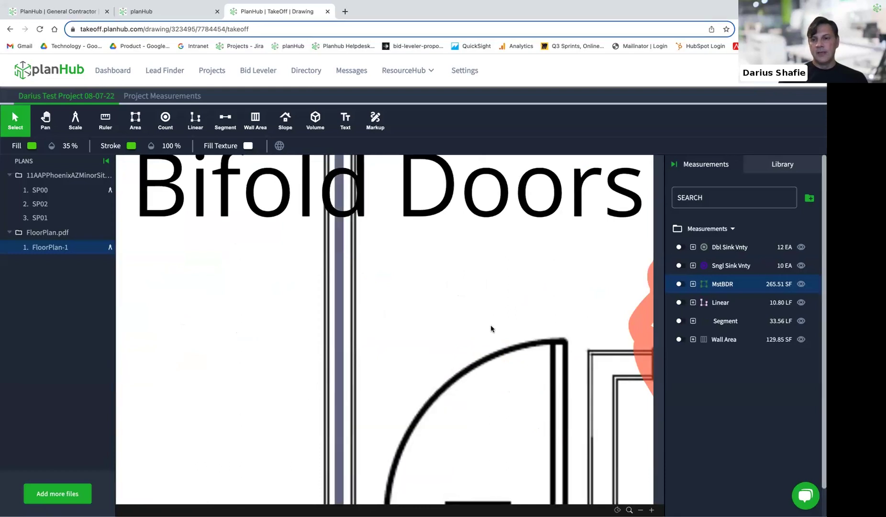
Expand the Wall Area measurement to read its dimensions, metal studs and drywall breakdown
{"action": "left_click", "coordinate": [696, 340]}
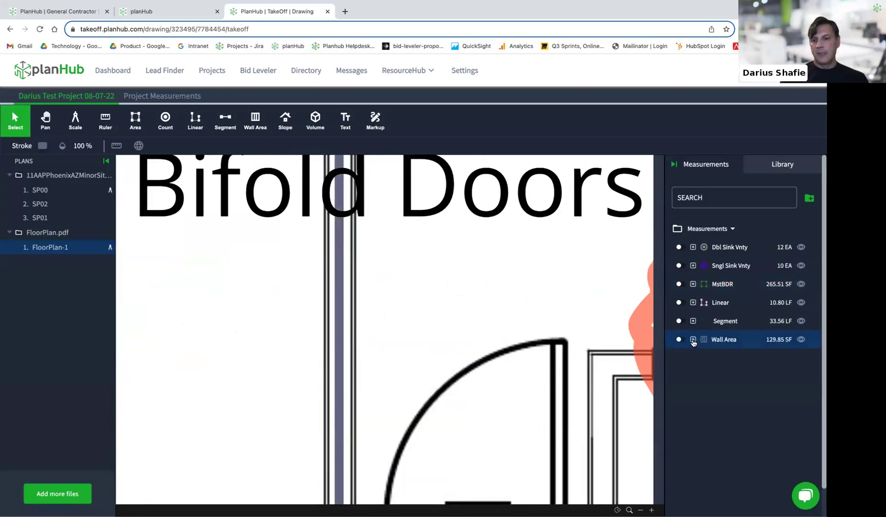
{"action": "left_click", "coordinate": [694, 340]}
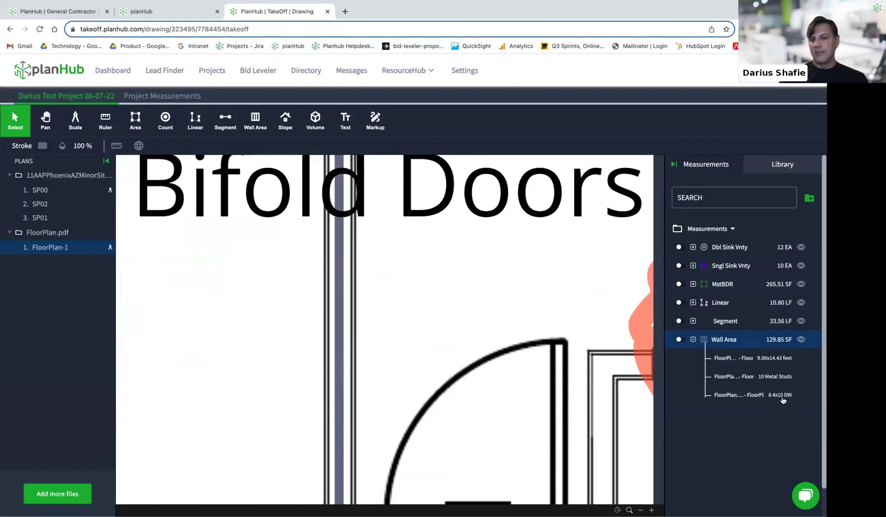
{"action": "scroll", "coordinate": [694, 399], "scroll_direction": "down", "scroll_amount": 1}
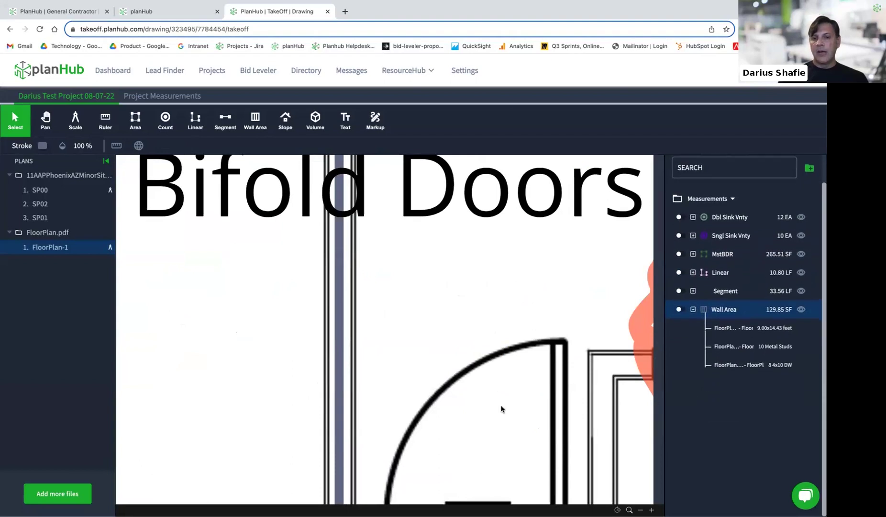
Start a new wall area measurement near the balcony and set its wall height to 10 feet
{"action": "scroll", "coordinate": [502, 409], "scroll_direction": "down", "scroll_amount": 5}
{"action": "left_click_drag", "start_coordinate": [513, 359], "coordinate": [373, 295]}
{"action": "scroll", "coordinate": [373, 295], "scroll_direction": "up", "scroll_amount": 3}
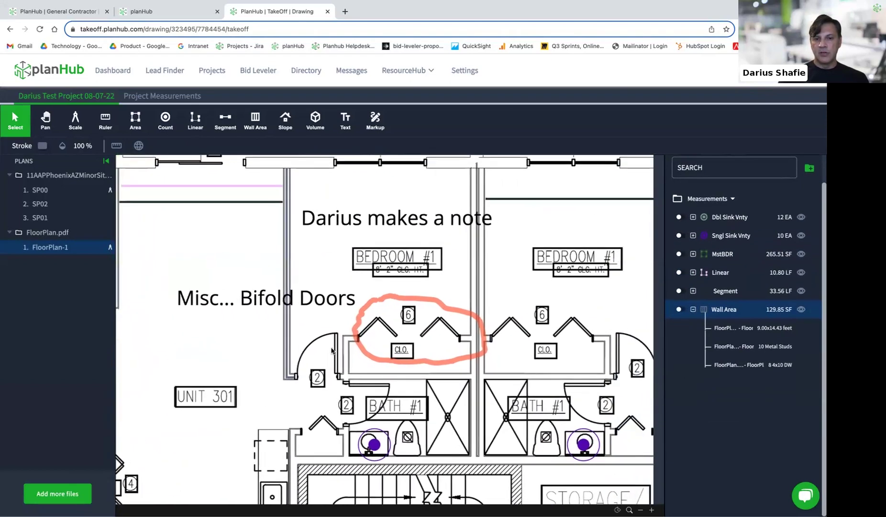
{"action": "scroll", "coordinate": [352, 290], "scroll_direction": "up", "scroll_amount": 1}
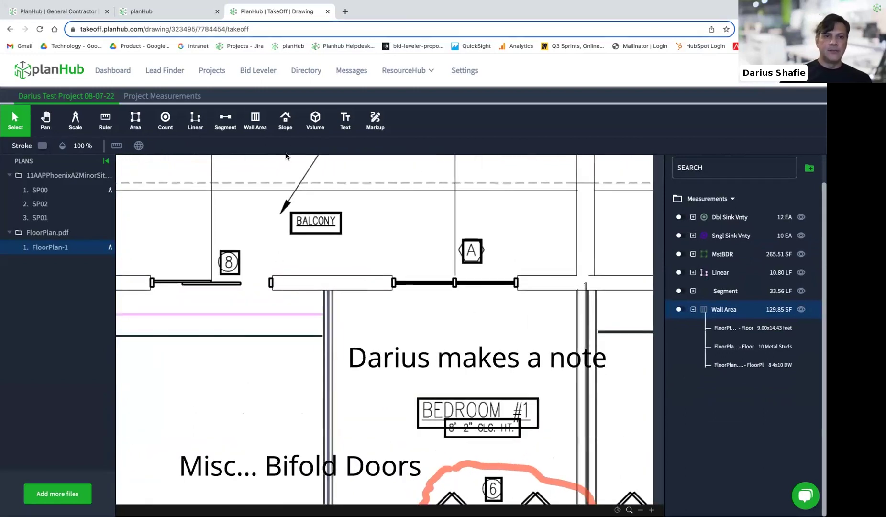
{"action": "left_click", "coordinate": [253, 123]}
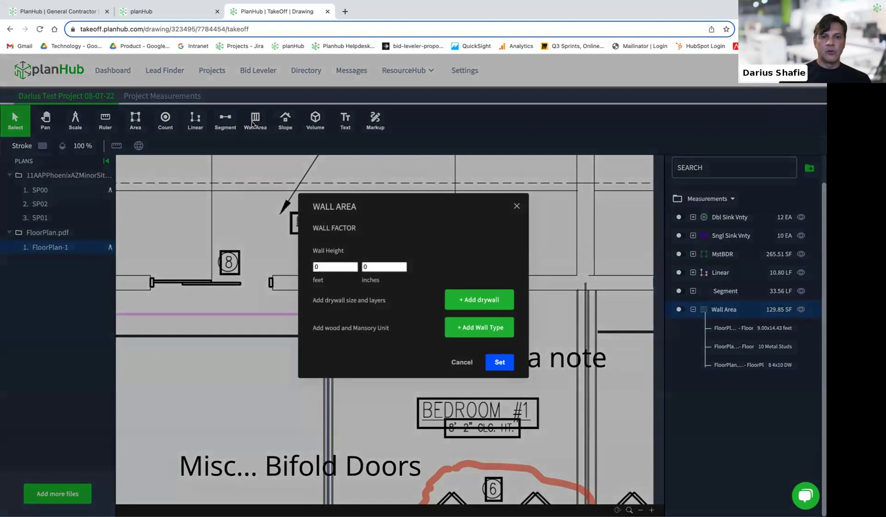
{"action": "left_click", "coordinate": [325, 267]}
{"action": "type", "text": "1"}
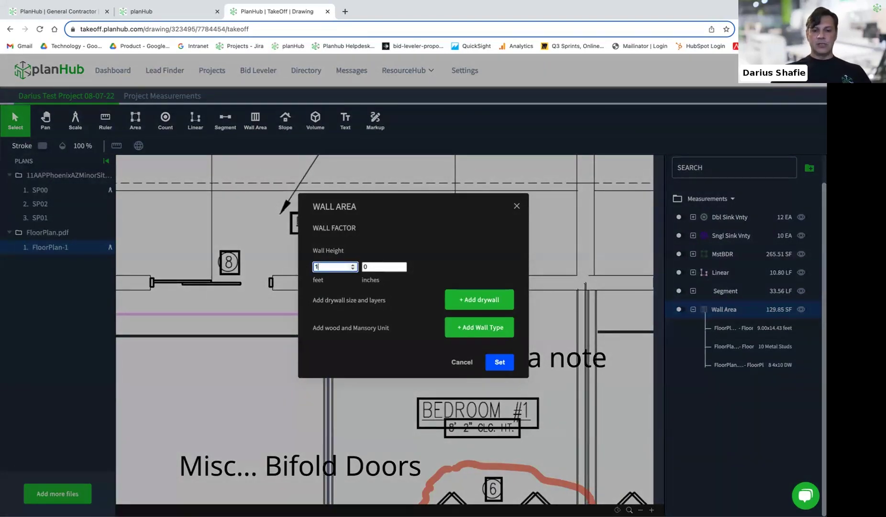
{"action": "type", "text": "0"}
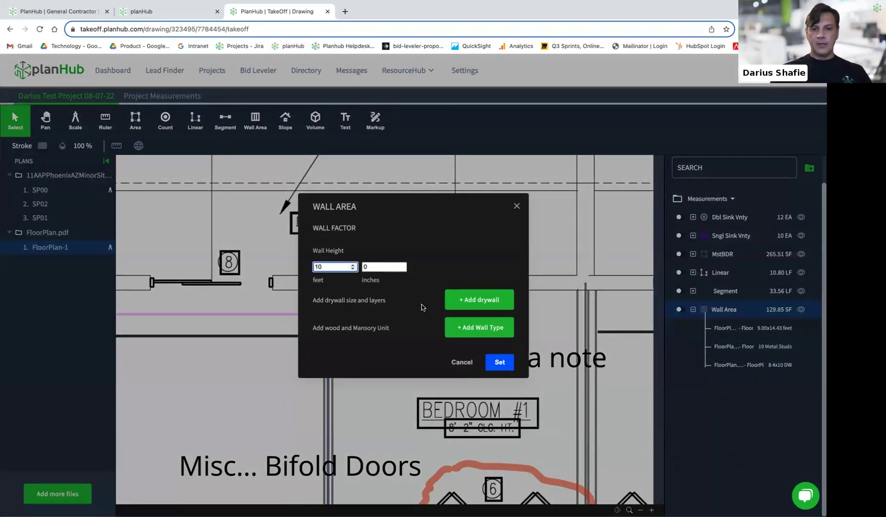
Add a Masonry Unit wall type with units 8 inches high and 12 inches long, and apply the wall settings
{"action": "left_click", "coordinate": [472, 334]}
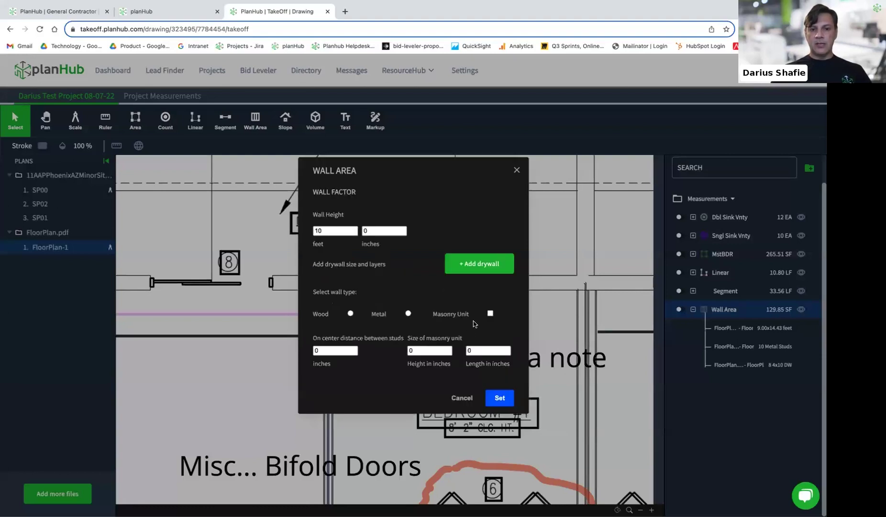
{"action": "left_click", "coordinate": [491, 314]}
{"action": "left_click", "coordinate": [422, 351]}
{"action": "type", "text": "8"}
{"action": "left_click", "coordinate": [479, 351]}
{"action": "type", "text": "12"}
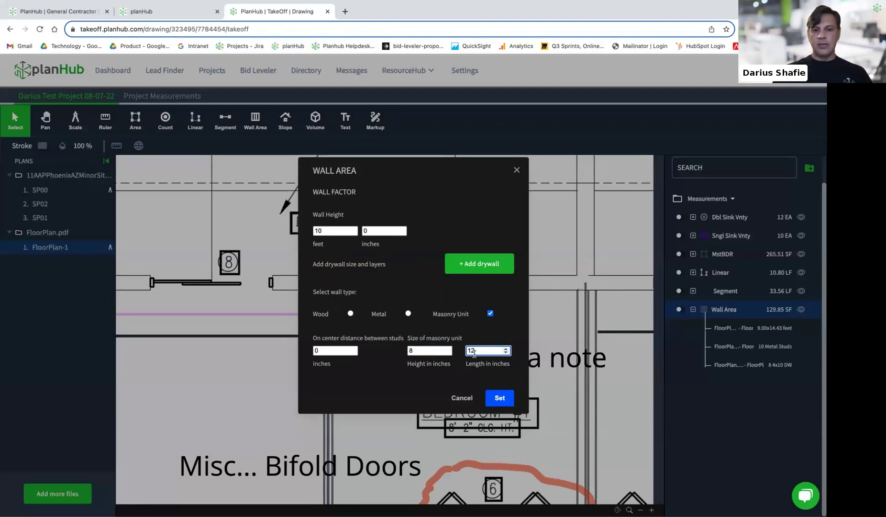
{"action": "left_click", "coordinate": [500, 400]}
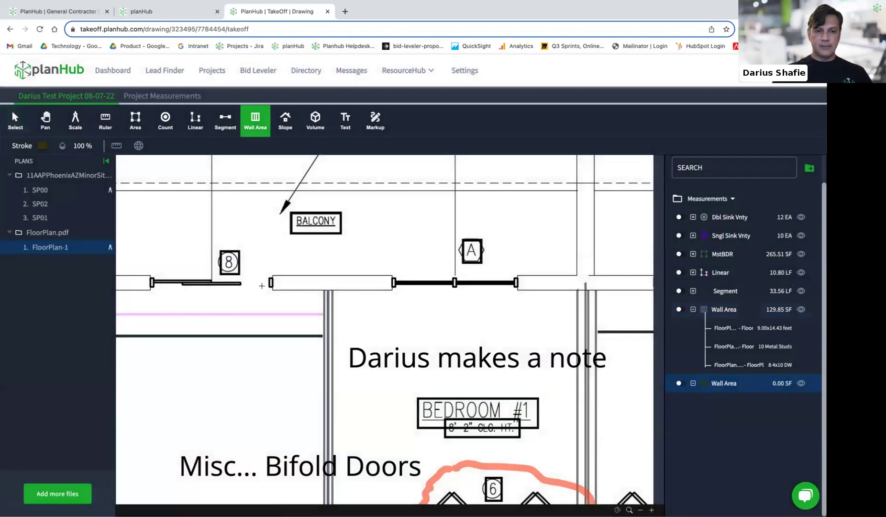
Trace the wall area along the exterior wall below the balcony label, about 5.83 feet from door 8 to window A
{"action": "scroll", "coordinate": [264, 285], "scroll_direction": "up", "scroll_amount": 5}
{"action": "left_click", "coordinate": [296, 277]}
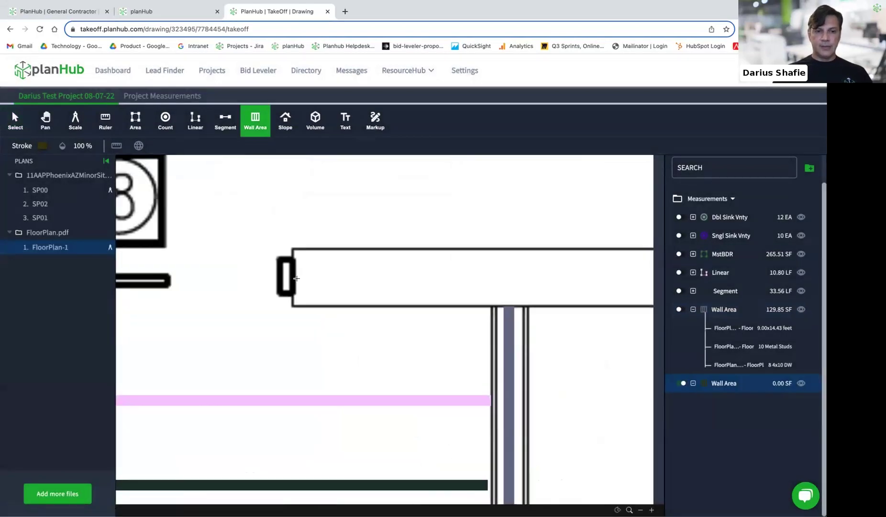
{"action": "scroll", "coordinate": [296, 277], "scroll_direction": "down", "scroll_amount": 4}
{"action": "left_click", "coordinate": [492, 280]}
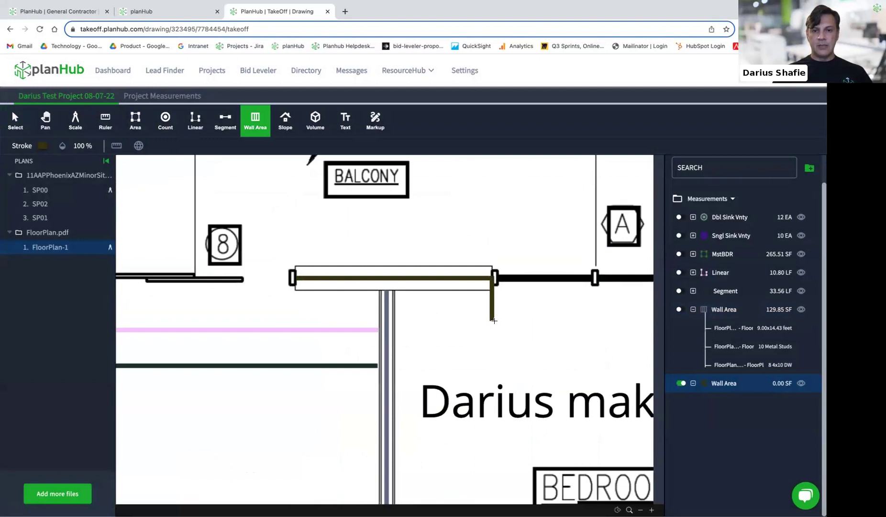
{"action": "key", "text": "Escape"}
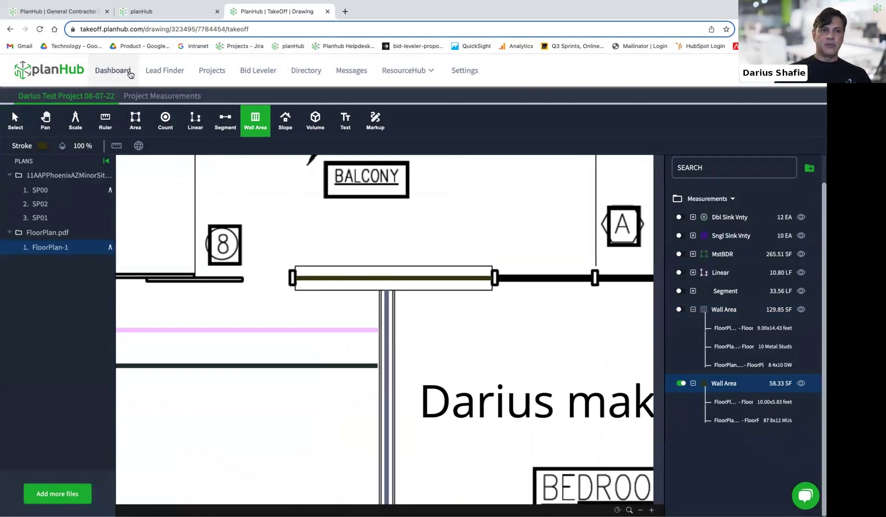
Review the masonry wall area's entries in the Project Measurements table, and return to the FloorPlan-1 sheet
{"action": "left_click", "coordinate": [146, 98]}
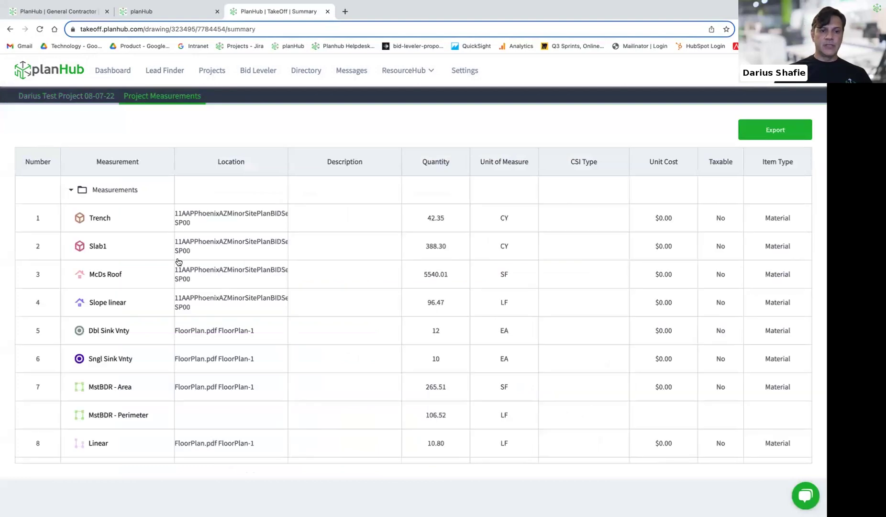
{"action": "scroll", "coordinate": [178, 262], "scroll_direction": "down", "scroll_amount": 5}
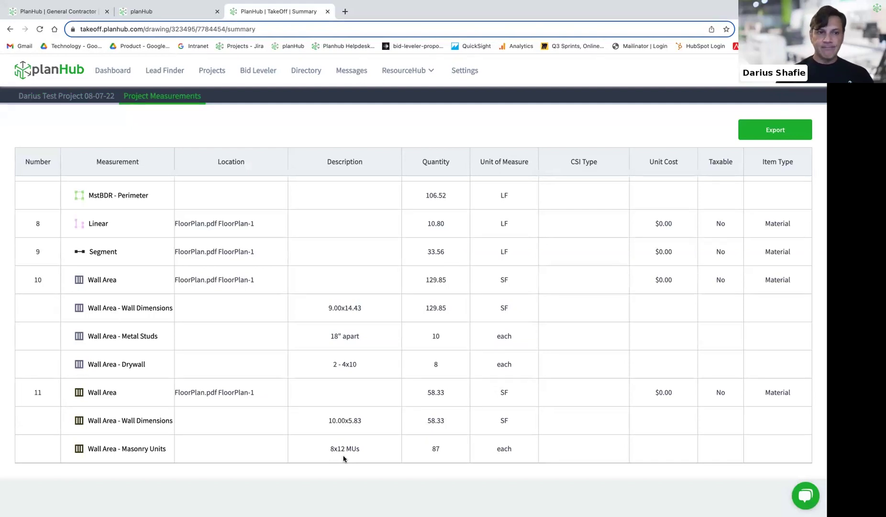
{"action": "left_click", "coordinate": [93, 100]}
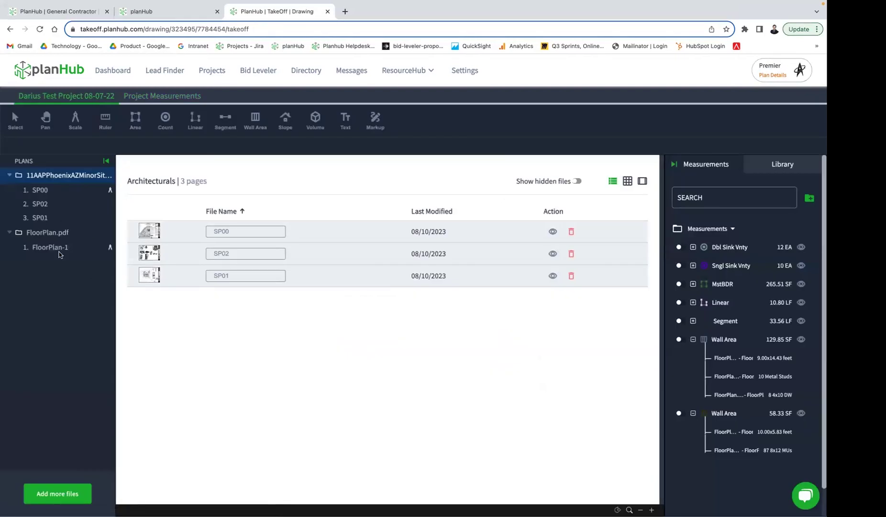
{"action": "left_click", "coordinate": [56, 252]}
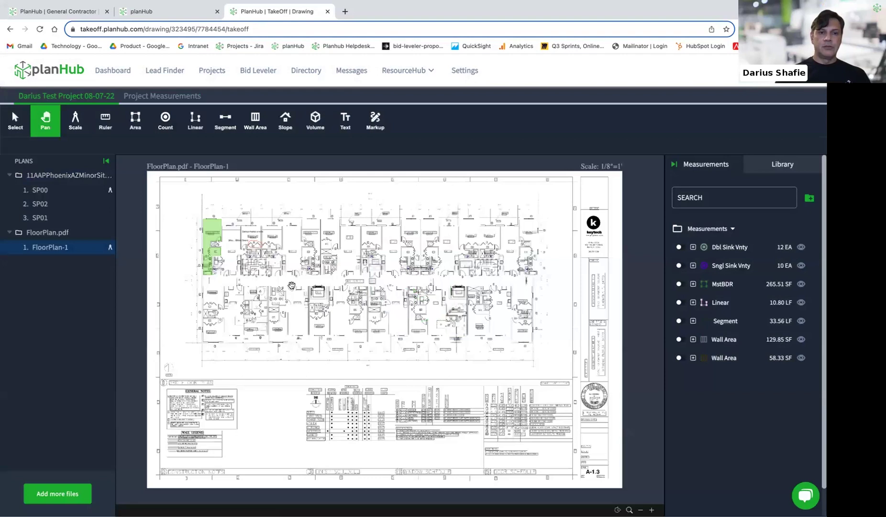
Circle the stairwell between units 301 and 303 with a freehand markup around its hatched walls
{"action": "scroll", "coordinate": [259, 254], "scroll_direction": "down", "scroll_amount": 5}
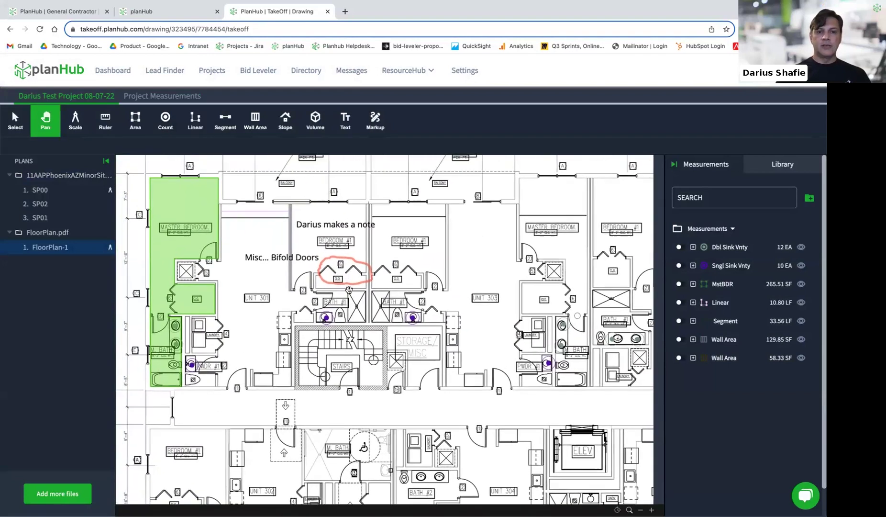
{"action": "mouse_move", "coordinate": [357, 287]}
{"action": "left_mouse_down"}
{"action": "mouse_move", "coordinate": [330, 279]}
{"action": "mouse_move", "coordinate": [322, 195]}
{"action": "left_mouse_up"}
{"action": "left_click", "coordinate": [375, 120]}
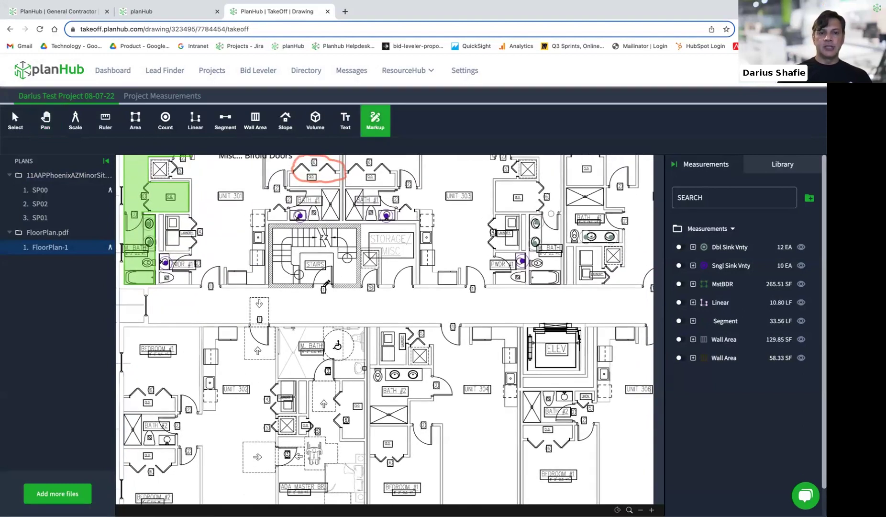
{"action": "scroll", "coordinate": [324, 282], "scroll_direction": "up", "scroll_amount": 1}
{"action": "scroll", "coordinate": [324, 282], "scroll_direction": "up", "scroll_amount": 1}
{"action": "scroll", "coordinate": [281, 212], "scroll_direction": "up", "scroll_amount": 1}
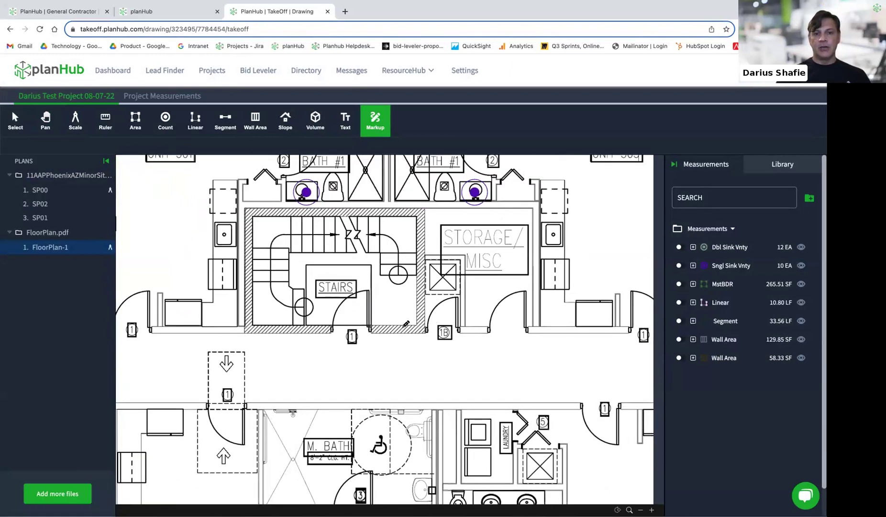
{"action": "mouse_move", "coordinate": [280, 205]}
{"action": "left_mouse_down"}
{"action": "mouse_move", "coordinate": [225, 235]}
{"action": "mouse_move", "coordinate": [249, 338]}
{"action": "mouse_move", "coordinate": [382, 351]}
{"action": "mouse_move", "coordinate": [434, 271]}
{"action": "mouse_move", "coordinate": [394, 203]}
{"action": "mouse_move", "coordinate": [286, 202]}
{"action": "left_mouse_up"}
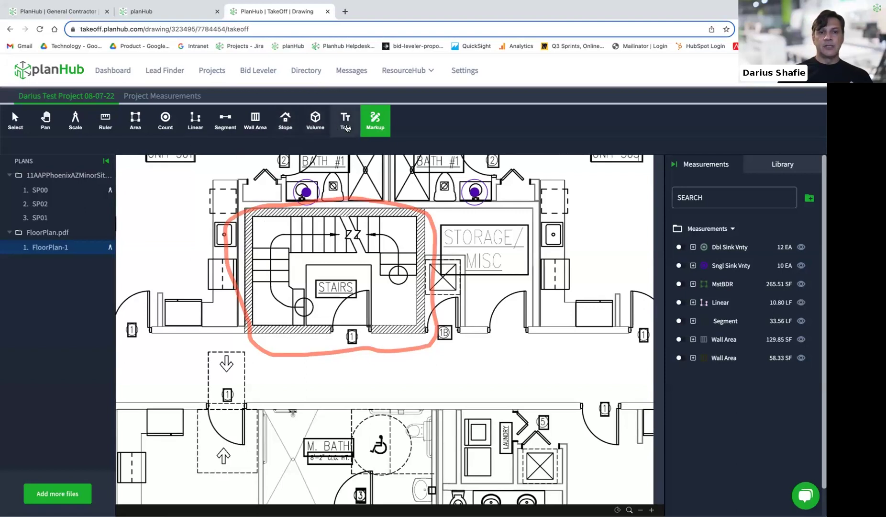
Place a text note in the corridor just below the circled stairwell
{"action": "left_click", "coordinate": [346, 121]}
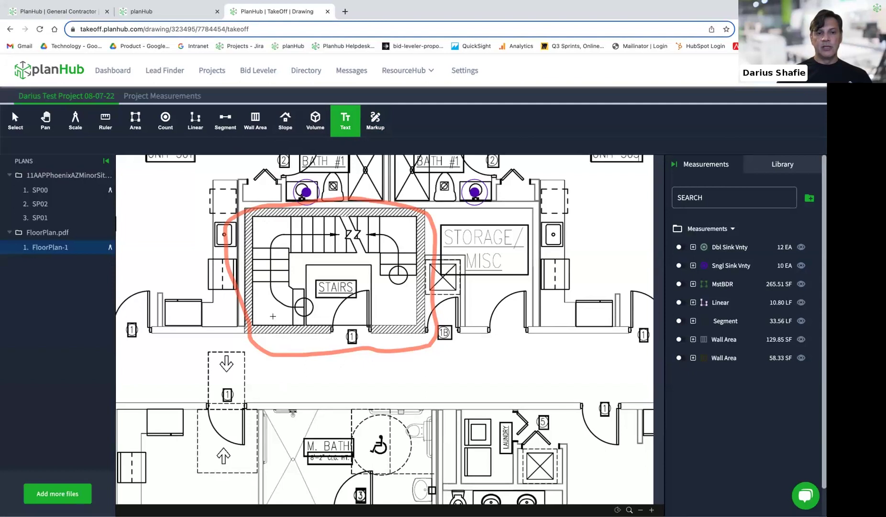
{"action": "left_click", "coordinate": [277, 372]}
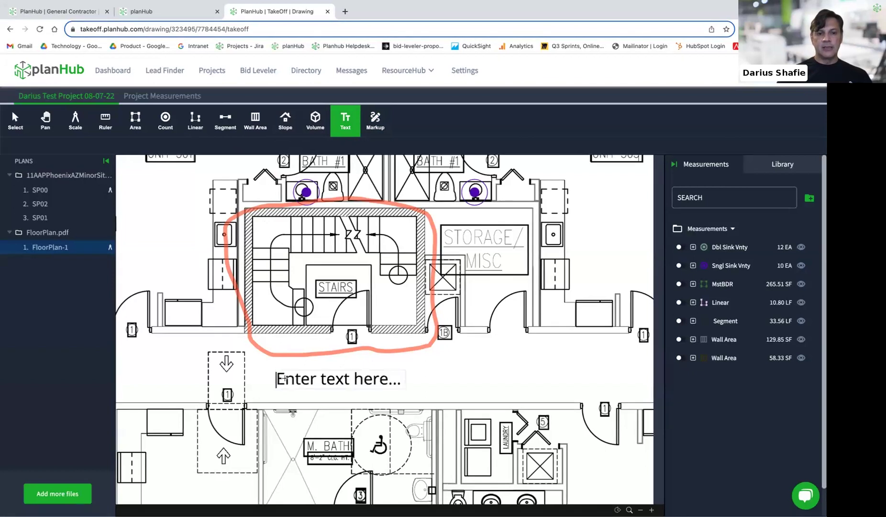
{"action": "left_click", "coordinate": [337, 379]}
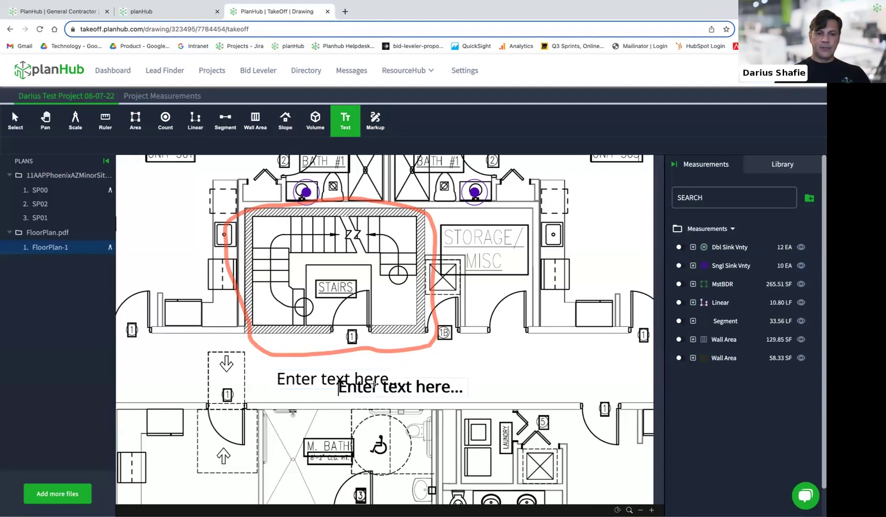
{"action": "key", "text": "Escape"}
{"action": "left_click", "coordinate": [461, 377]}
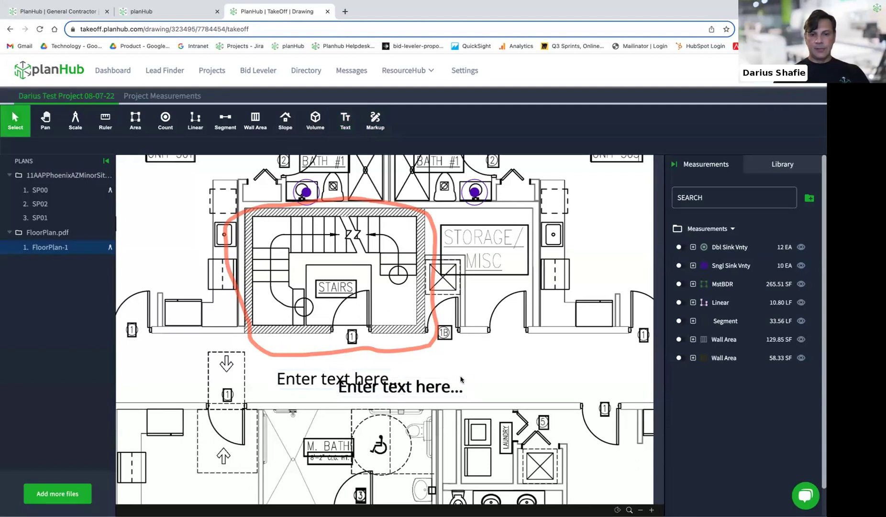
Try to remove the stray duplicate text placeholders overlapping the note below the stairwell
{"action": "left_click", "coordinate": [455, 389]}
{"action": "key", "text": "Delete"}
{"action": "left_click", "coordinate": [410, 391]}
{"action": "left_click", "coordinate": [410, 390]}
{"action": "left_click", "coordinate": [409, 391]}
{"action": "left_click", "coordinate": [410, 395]}
{"action": "key", "text": "BackSpace"}
{"action": "double_click", "coordinate": [412, 382]}
{"action": "left_click", "coordinate": [399, 386]}
{"action": "left_click", "coordinate": [367, 391]}
Replace the original note's placeholder text below the stairwell with "Walls is CMUs"
{"action": "double_click", "coordinate": [297, 384]}
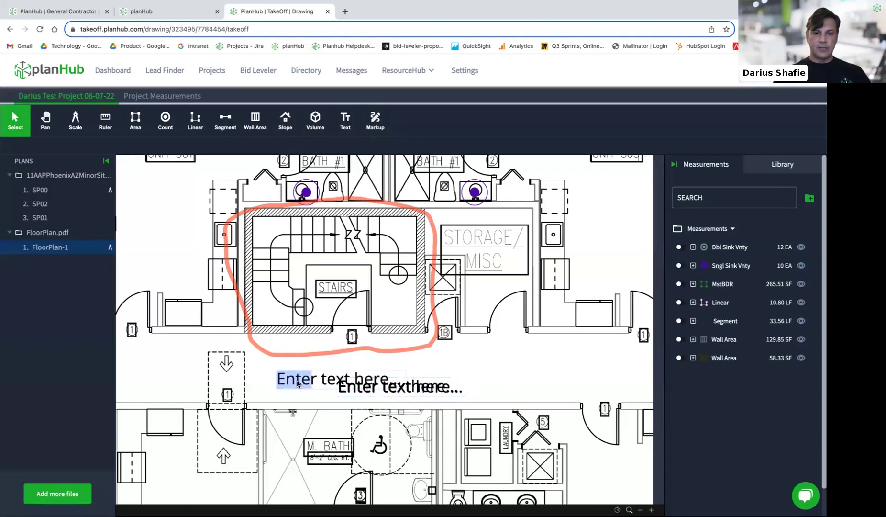
{"action": "key", "text": "BackSpace"}
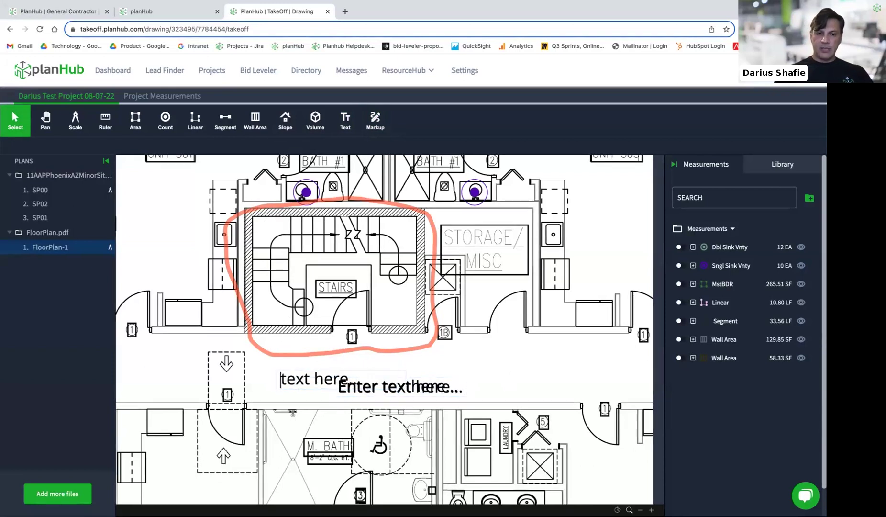
{"action": "key", "text": "Right"}
{"action": "key", "text": "Right"}
{"action": "key", "text": "Right"}
{"action": "key", "text": "Right"}
{"action": "key", "text": "Right"}
{"action": "key", "text": "Right"}
{"action": "key", "text": "Right"}
{"action": "key", "text": "Right"}
{"action": "key", "text": "Right"}
{"action": "key", "text": "BackSpace"}
{"action": "key", "text": "BackSpace"}
{"action": "key", "text": "BackSpace"}
{"action": "key", "text": "BackSpace"}
{"action": "key", "text": "BackSpace"}
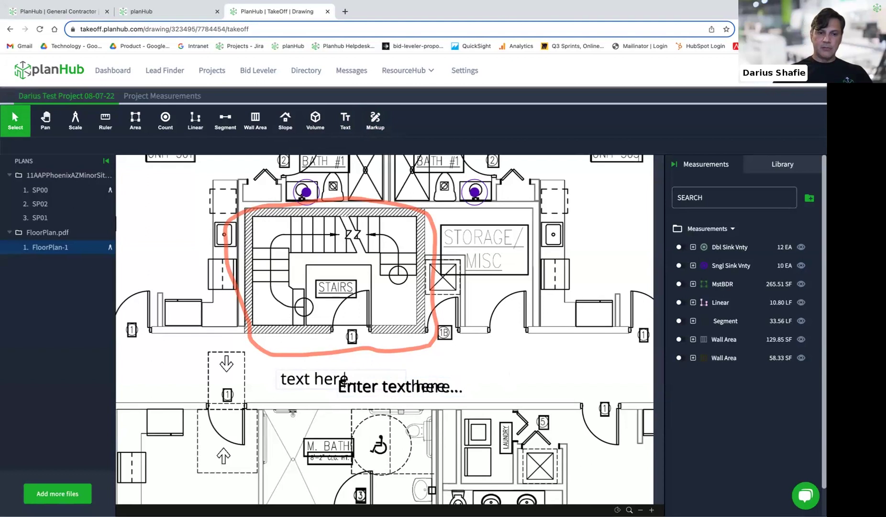
{"action": "key", "text": "BackSpace"}
{"action": "key", "text": "BackSpace"}
{"action": "key", "text": "BackSpace"}
{"action": "key", "text": "BackSpace"}
{"action": "key", "text": "BackSpace"}
{"action": "key", "text": "BackSpace"}
{"action": "key", "text": "BackSpace"}
{"action": "type", "text": "W"}
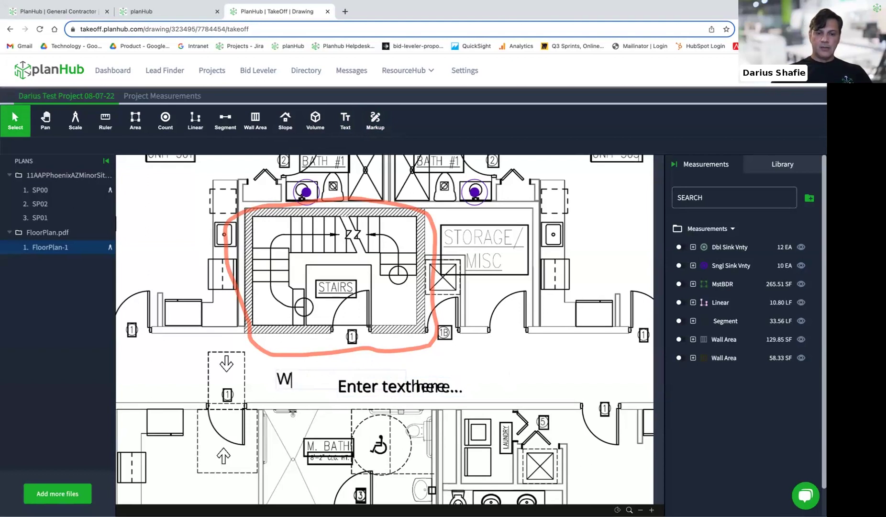
{"action": "type", "text": "alls is CM"}
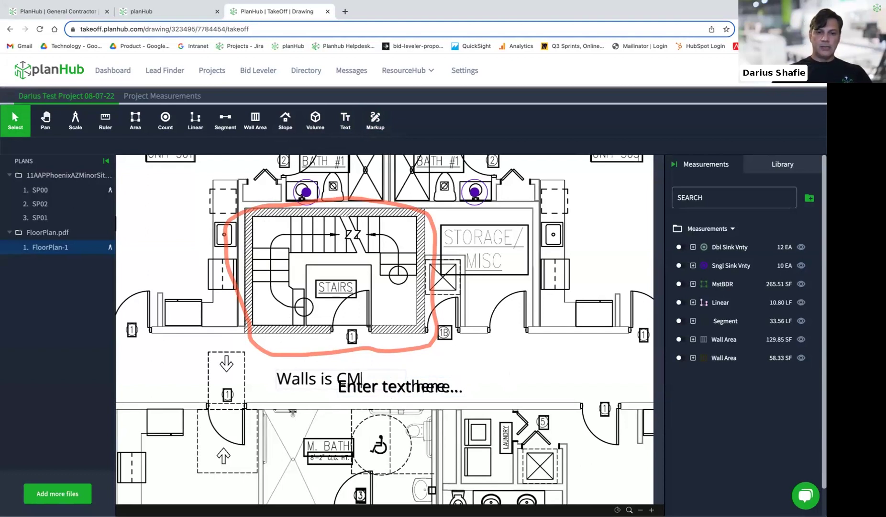
{"action": "type", "text": "Us"}
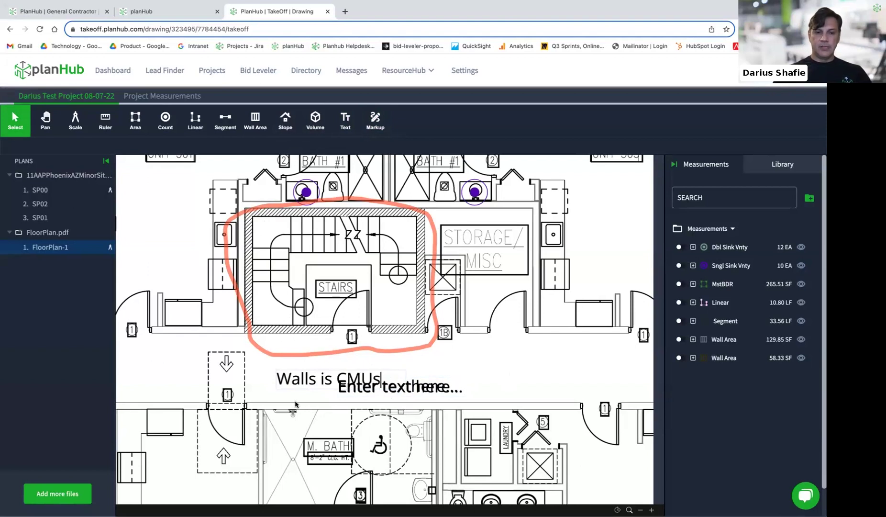
Delete the duplicate placeholder texts and position the "Walls is CMUs" note centrally beneath the circled stairwell
{"action": "left_click_drag", "start_coordinate": [291, 383], "coordinate": [254, 369]}
{"action": "left_click_drag", "start_coordinate": [357, 392], "coordinate": [550, 359]}
{"action": "key", "text": "Delete"}
{"action": "key", "text": "Delete"}
{"action": "left_click_drag", "start_coordinate": [327, 365], "coordinate": [385, 376]}
{"action": "left_click", "coordinate": [512, 381]}
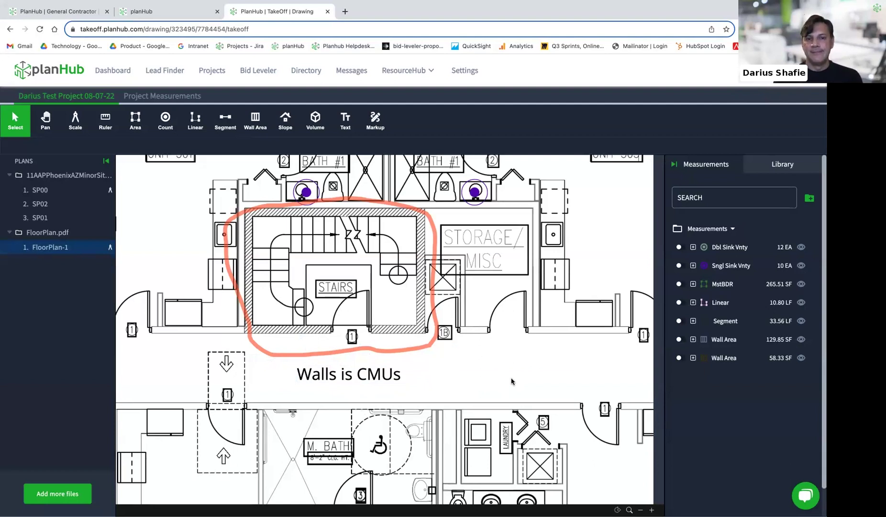
{"action": "scroll", "coordinate": [487, 311], "scroll_direction": "down", "scroll_amount": 5}
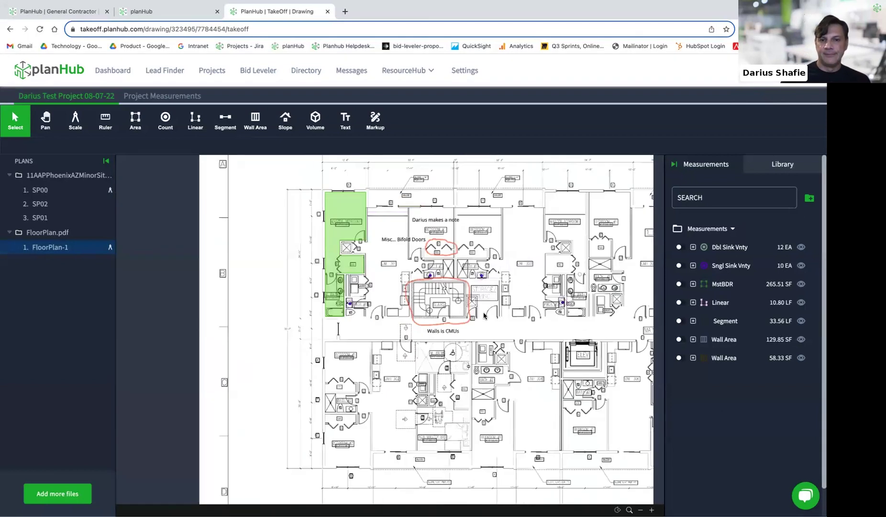
{"action": "scroll", "coordinate": [484, 316], "scroll_direction": "up", "scroll_amount": 5}
{"action": "left_click_drag", "start_coordinate": [477, 345], "coordinate": [421, 402]}
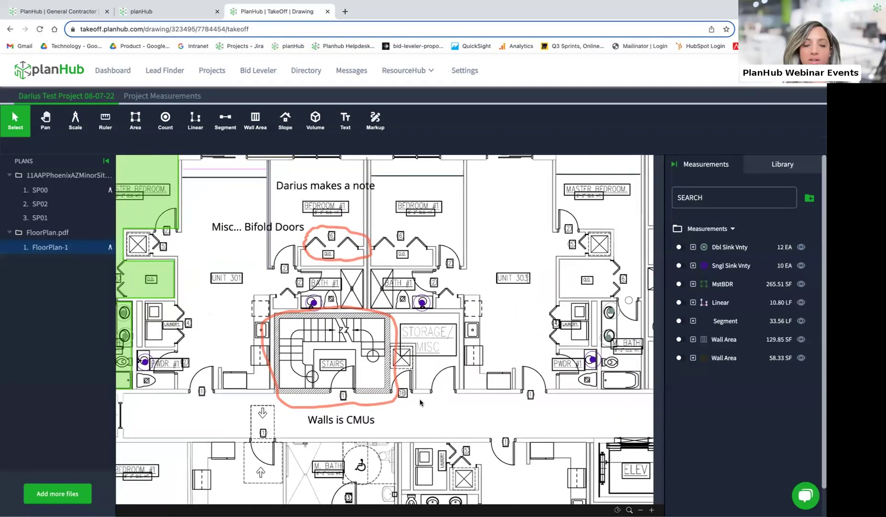
{"action": "scroll", "coordinate": [419, 403], "scroll_direction": "down", "scroll_amount": 1}
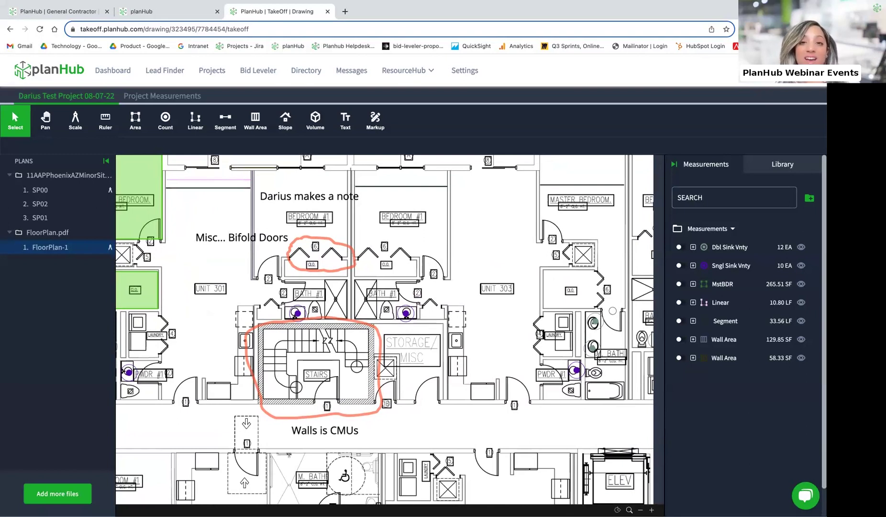
{"action": "scroll", "coordinate": [521, 316], "scroll_direction": "down", "scroll_amount": 4}
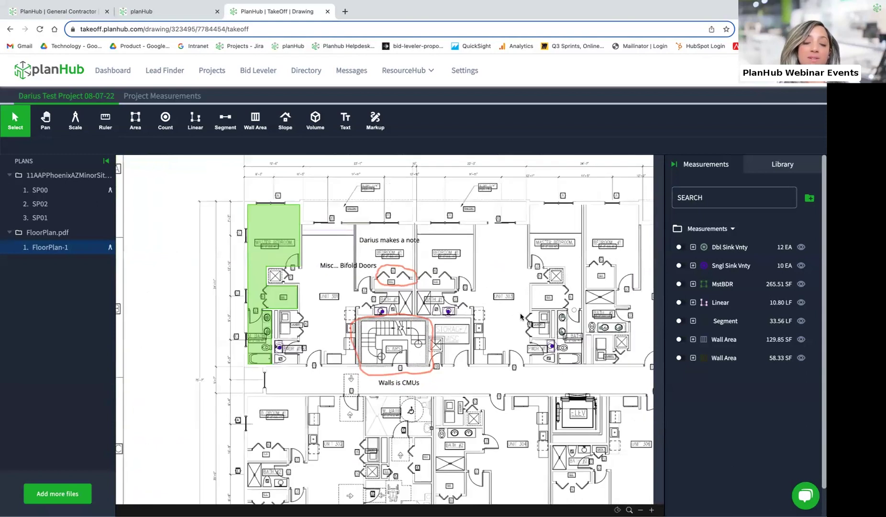
{"action": "left_click_drag", "start_coordinate": [531, 332], "coordinate": [448, 297]}
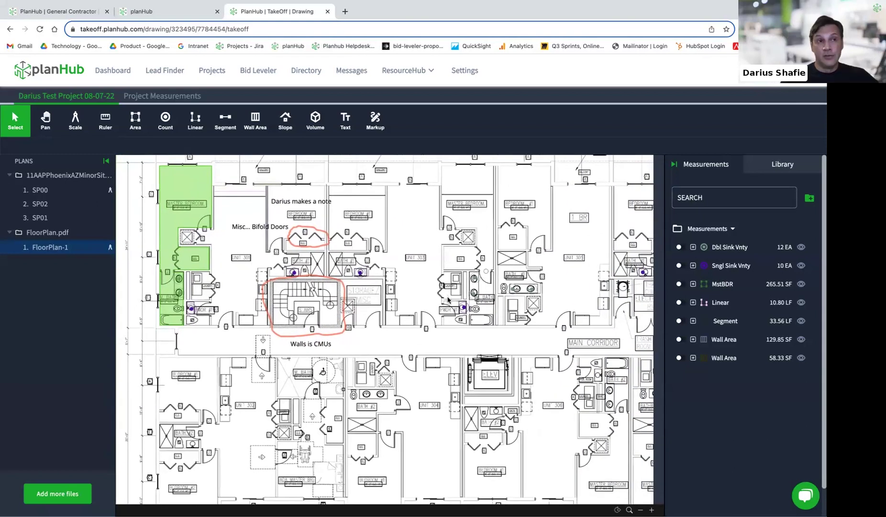
{"action": "scroll", "coordinate": [426, 304], "scroll_direction": "down", "scroll_amount": 2}
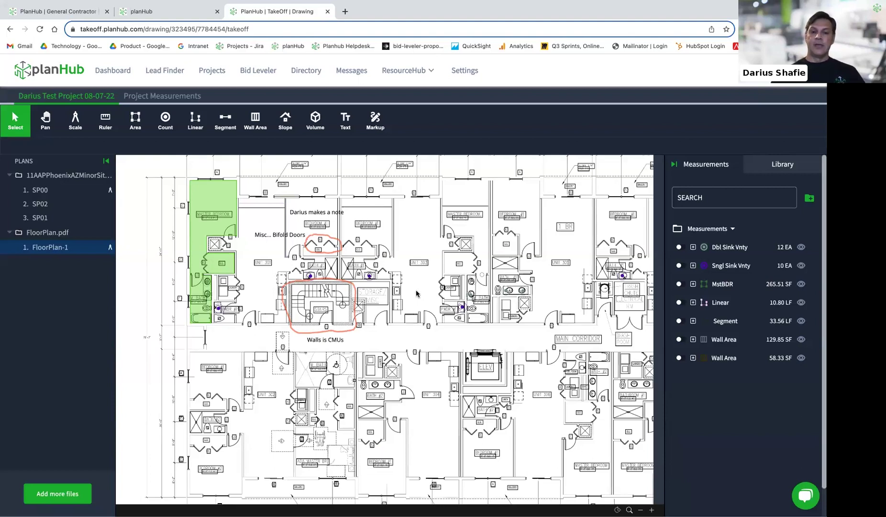
Examine the sheet number in the floor plan's title block, and return to the plan around the stairwell
{"action": "scroll", "coordinate": [505, 324], "scroll_direction": "down", "scroll_amount": 1}
{"action": "left_click_drag", "start_coordinate": [506, 325], "coordinate": [300, 251]}
{"action": "scroll", "coordinate": [300, 251], "scroll_direction": "down", "scroll_amount": 5}
{"action": "scroll", "coordinate": [349, 397], "scroll_direction": "up", "scroll_amount": 10}
{"action": "scroll", "coordinate": [436, 405], "scroll_direction": "down", "scroll_amount": 10}
{"action": "left_click_drag", "start_coordinate": [421, 387], "coordinate": [311, 293]}
{"action": "scroll", "coordinate": [410, 328], "scroll_direction": "up", "scroll_amount": 5}
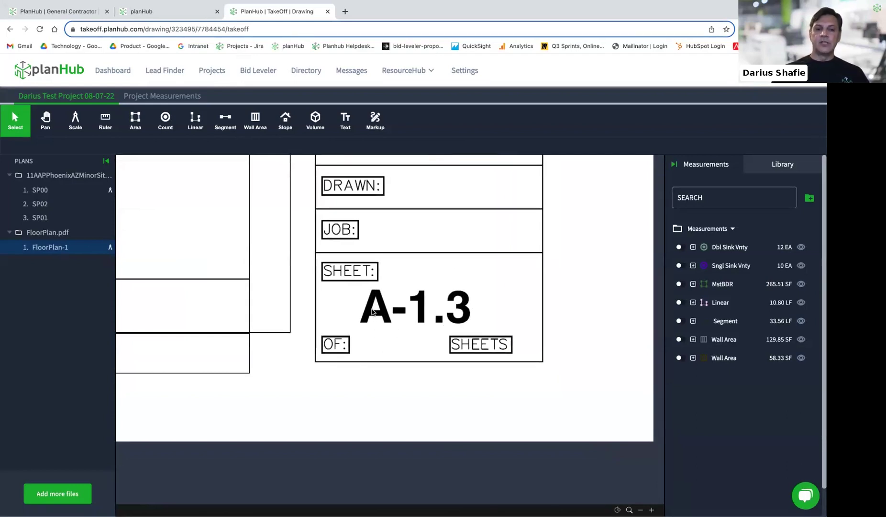
{"action": "scroll", "coordinate": [373, 312], "scroll_direction": "down", "scroll_amount": 4}
{"action": "mouse_move", "coordinate": [364, 311]}
{"action": "left_mouse_down"}
{"action": "mouse_move", "coordinate": [478, 388]}
{"action": "mouse_move", "coordinate": [475, 381]}
{"action": "left_mouse_up"}
{"action": "scroll", "coordinate": [469, 368], "scroll_direction": "down", "scroll_amount": 4}
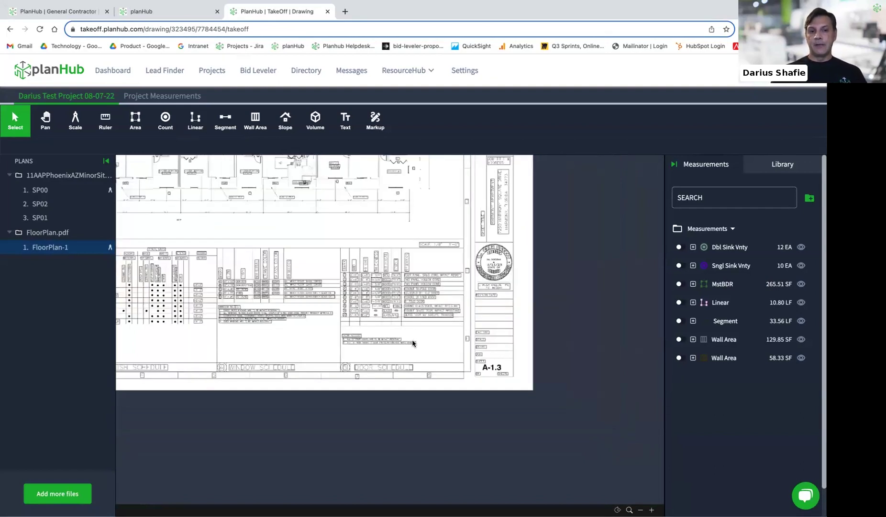
{"action": "scroll", "coordinate": [412, 339], "scroll_direction": "down", "scroll_amount": 2}
{"action": "scroll", "coordinate": [274, 265], "scroll_direction": "up", "scroll_amount": 3}
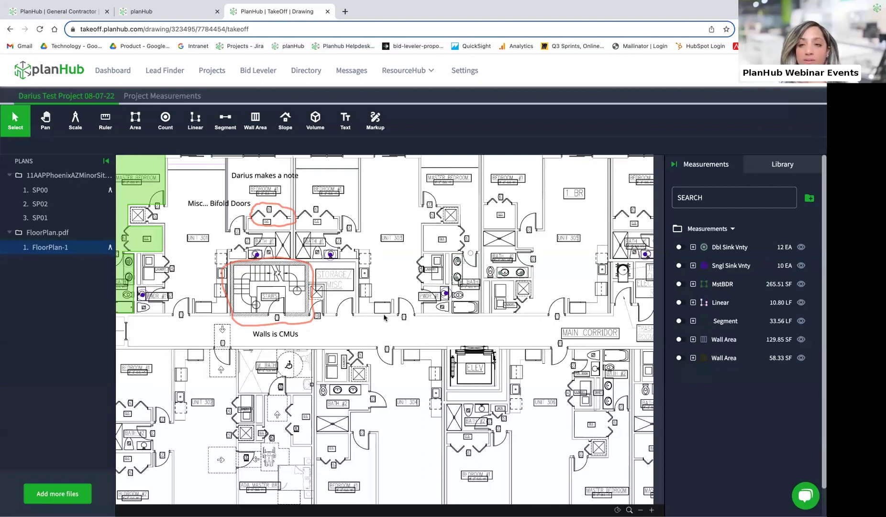
Start a new wall area measurement with a wall height of 9 feet and no drywall or wall type
{"action": "scroll", "coordinate": [385, 306], "scroll_direction": "down", "scroll_amount": 1}
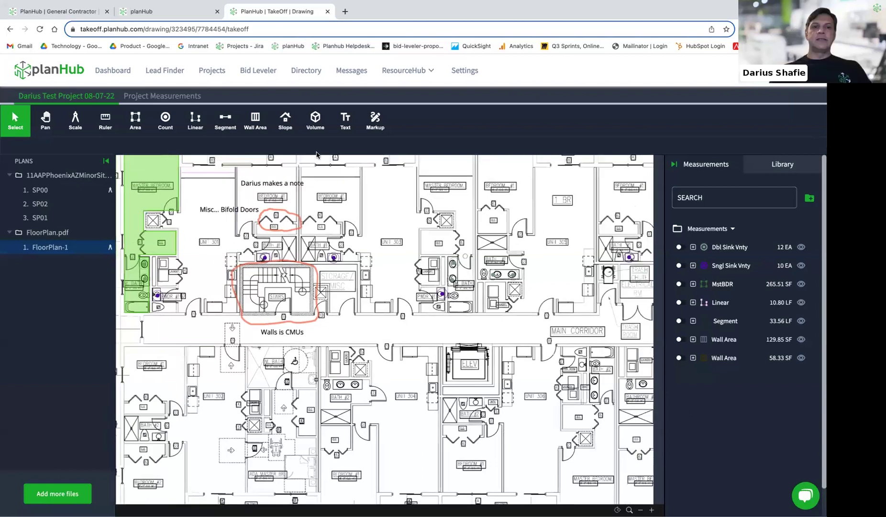
{"action": "left_click", "coordinate": [259, 127]}
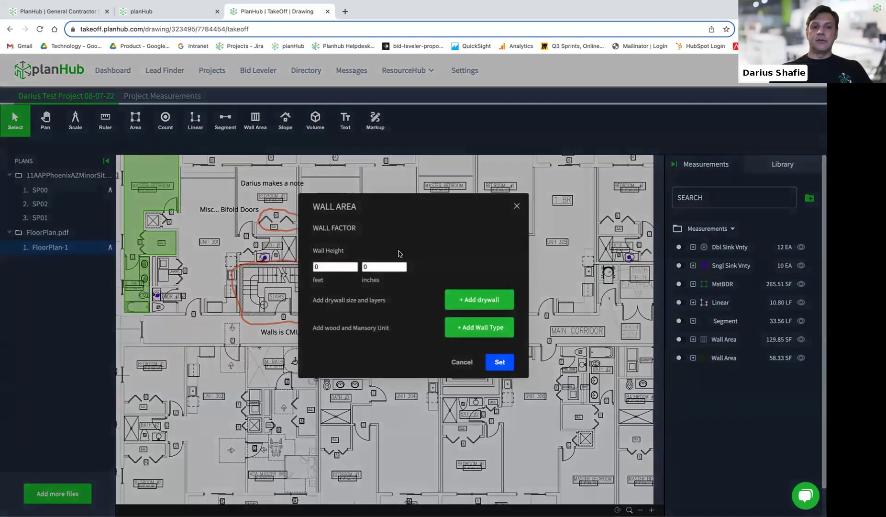
{"action": "left_click", "coordinate": [317, 269]}
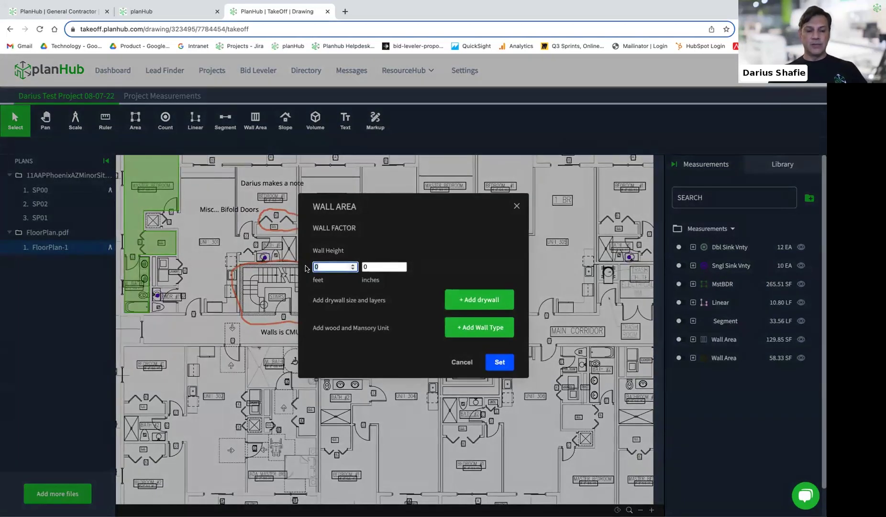
{"action": "type", "text": "9"}
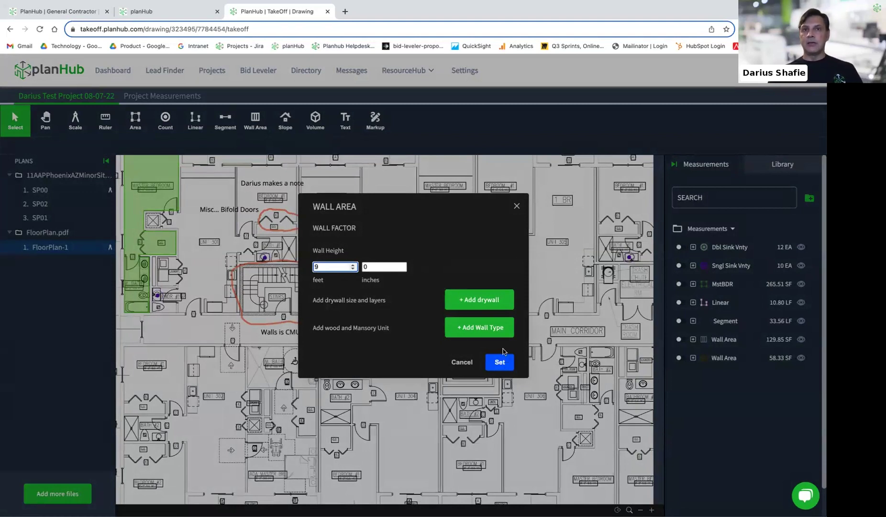
{"action": "left_click", "coordinate": [500, 363]}
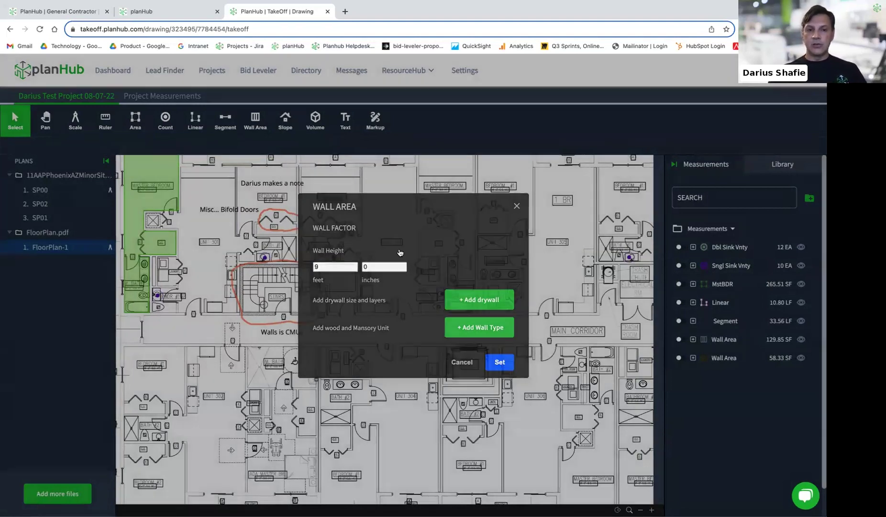
Trace the wall area along Unit 303's Bedroom #1 side wall, about 13.96 feet from the balcony wall to door 2, and finish it
{"action": "scroll", "coordinate": [355, 267], "scroll_direction": "up", "scroll_amount": 5}
{"action": "scroll", "coordinate": [355, 267], "scroll_direction": "up", "scroll_amount": 3}
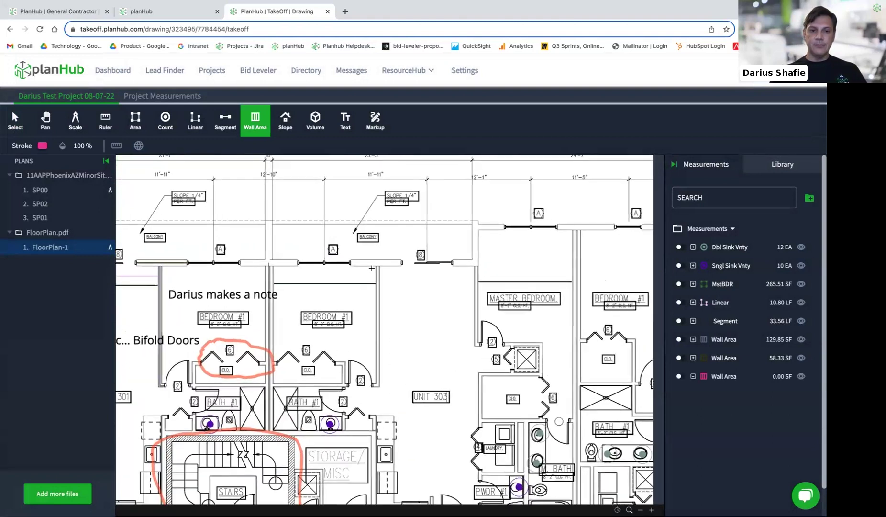
{"action": "left_click", "coordinate": [382, 265]}
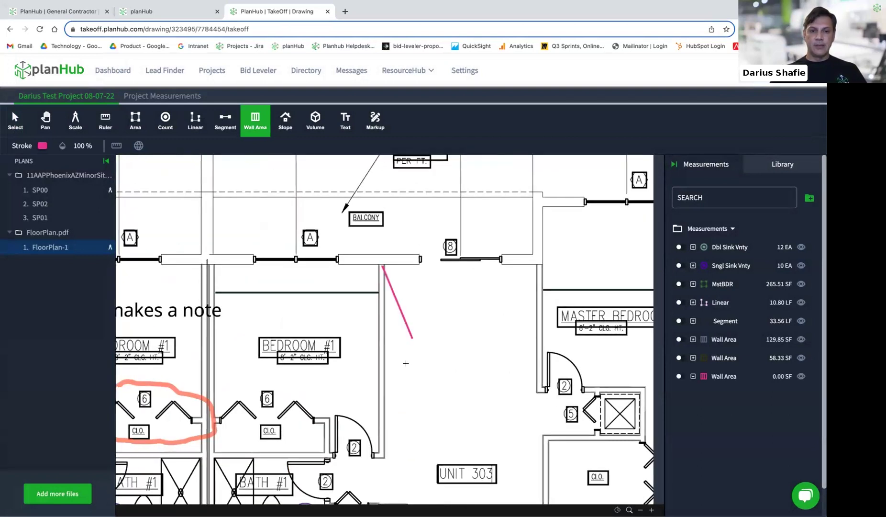
{"action": "scroll", "coordinate": [381, 457], "scroll_direction": "up", "scroll_amount": 1}
{"action": "left_click", "coordinate": [381, 457]}
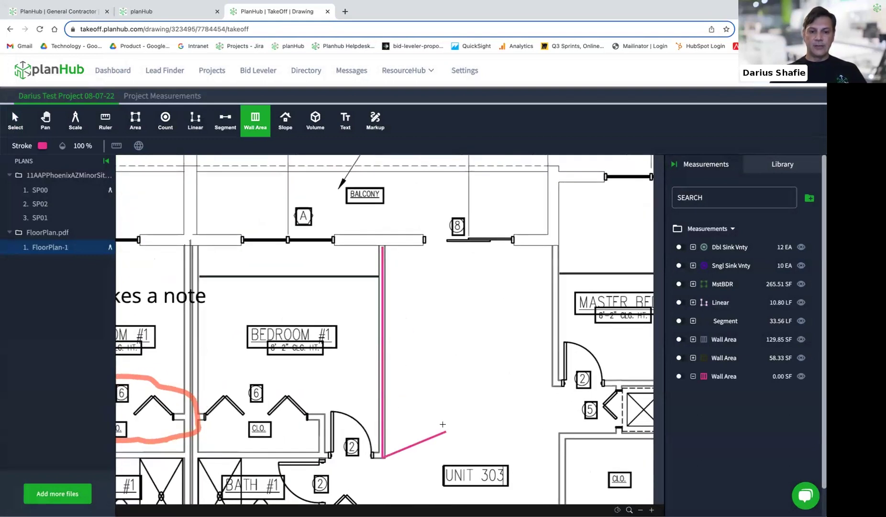
{"action": "key", "text": "Return"}
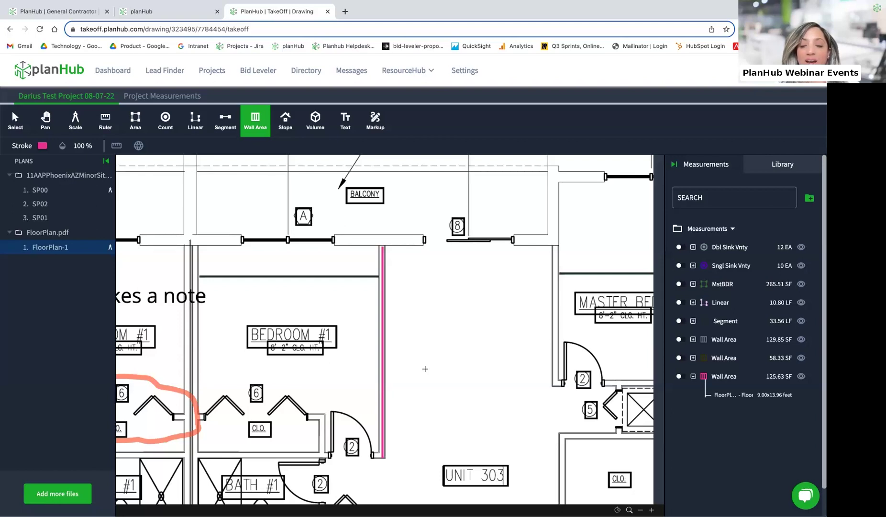
{"action": "scroll", "coordinate": [389, 261], "scroll_direction": "down", "scroll_amount": 5}
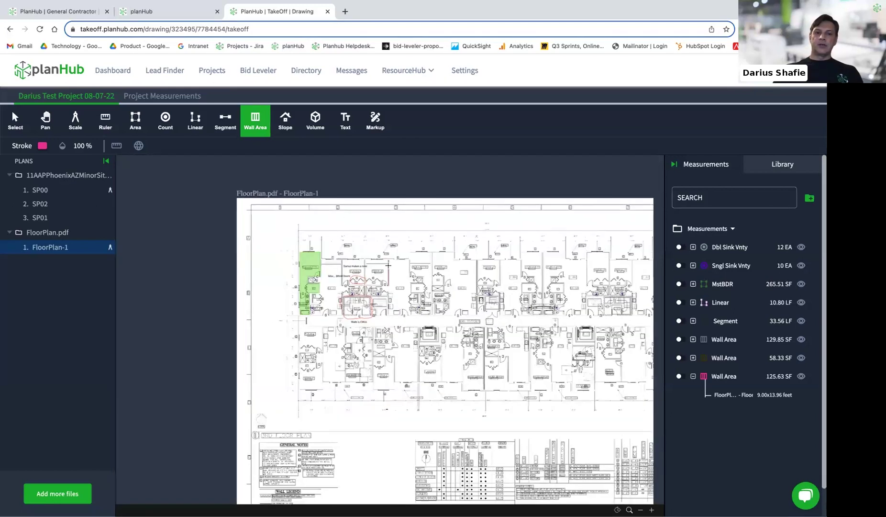
{"action": "scroll", "coordinate": [389, 300], "scroll_direction": "up", "scroll_amount": 4}
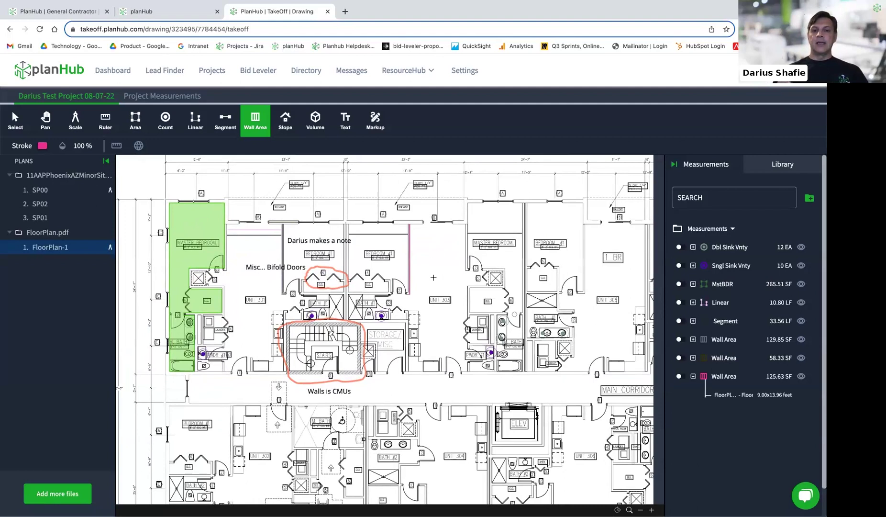
Examine the wall area traced along Unit 303's Bedroom #1 and the nearby balcony windows up close and in context
{"action": "scroll", "coordinate": [385, 212], "scroll_direction": "up", "scroll_amount": 3}
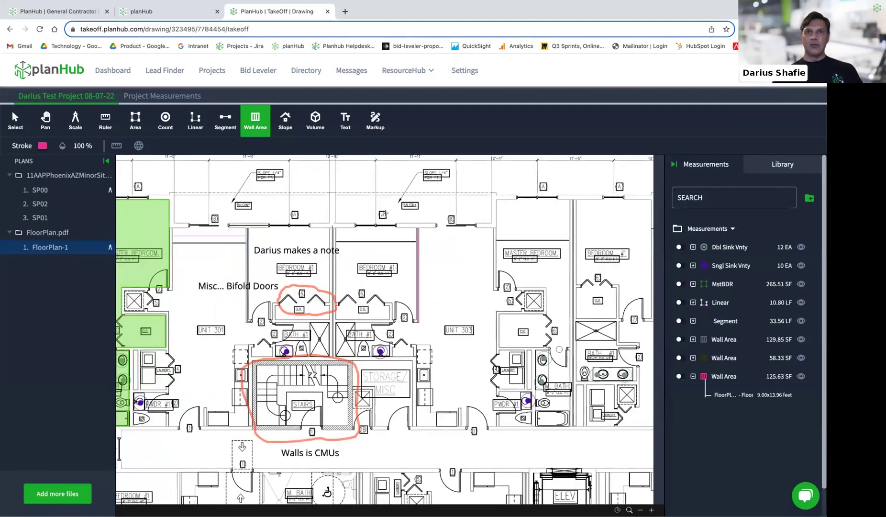
{"action": "scroll", "coordinate": [384, 213], "scroll_direction": "up", "scroll_amount": 5}
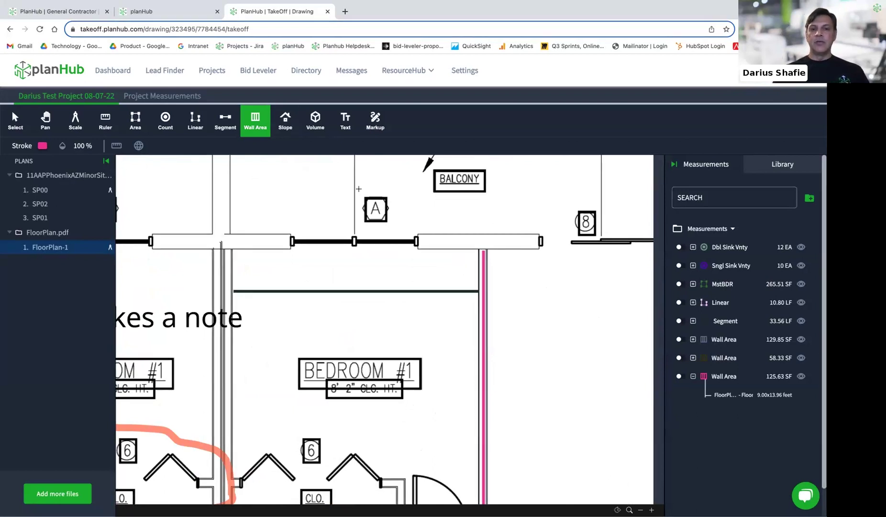
{"action": "scroll", "coordinate": [379, 190], "scroll_direction": "down", "scroll_amount": 3}
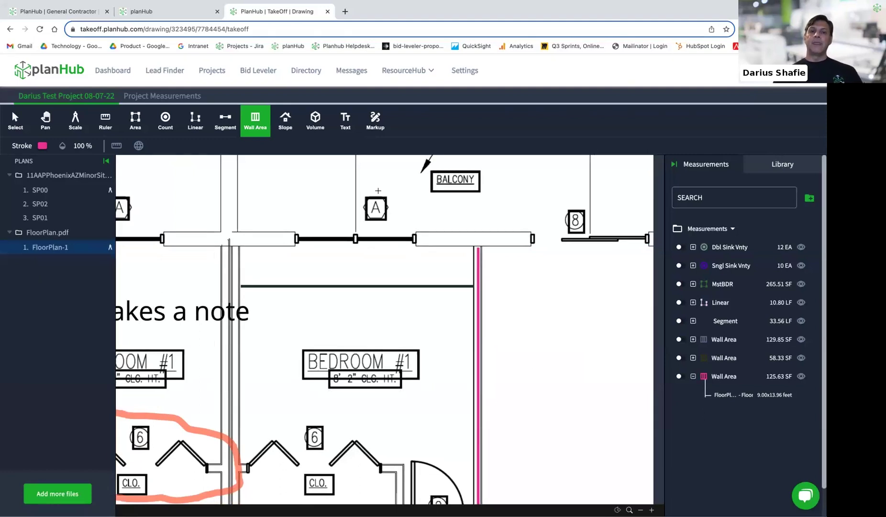
{"action": "scroll", "coordinate": [398, 318], "scroll_direction": "down", "scroll_amount": 5}
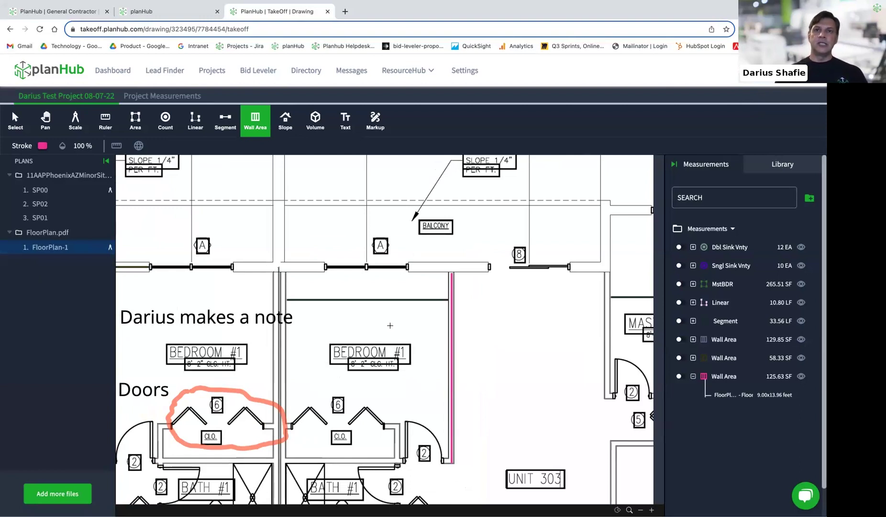
{"action": "scroll", "coordinate": [379, 246], "scroll_direction": "up", "scroll_amount": 5}
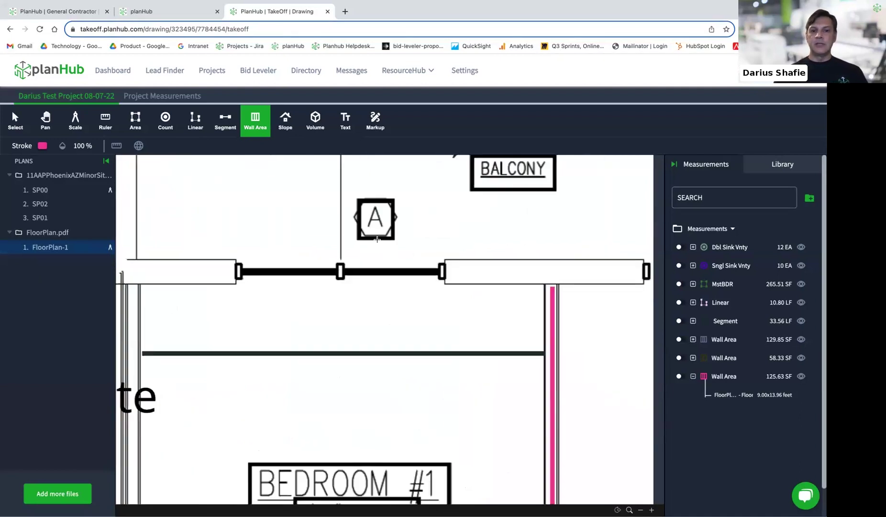
{"action": "scroll", "coordinate": [377, 239], "scroll_direction": "down", "scroll_amount": 3}
{"action": "scroll", "coordinate": [377, 239], "scroll_direction": "down", "scroll_amount": 4}
{"action": "scroll", "coordinate": [379, 240], "scroll_direction": "up", "scroll_amount": 4}
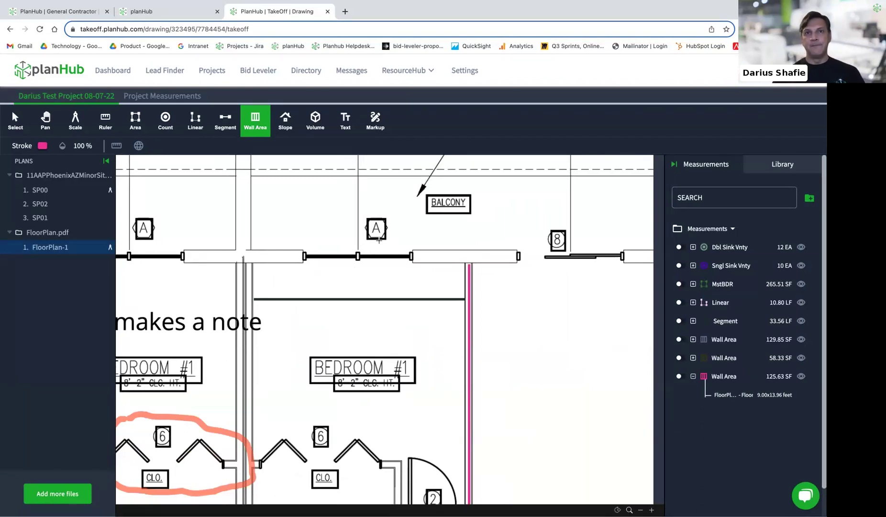
{"action": "scroll", "coordinate": [368, 261], "scroll_direction": "down", "scroll_amount": 5}
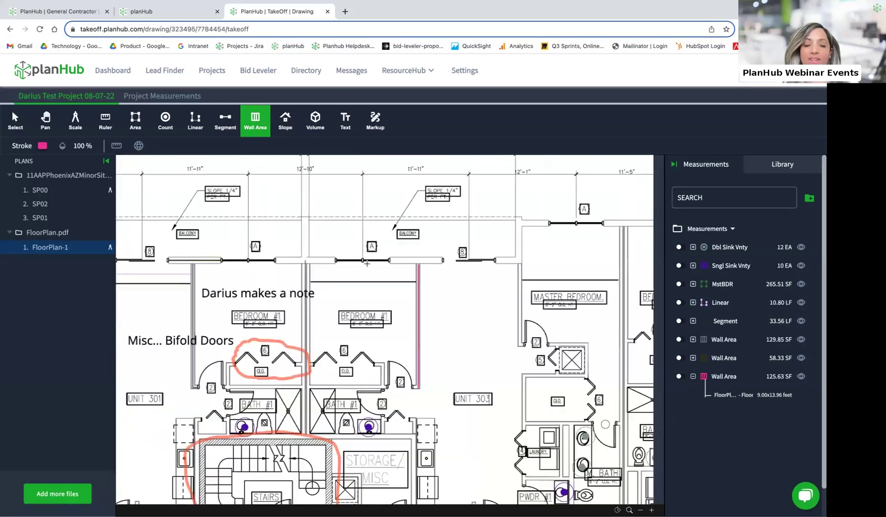
{"action": "scroll", "coordinate": [431, 292], "scroll_direction": "up", "scroll_amount": 3}
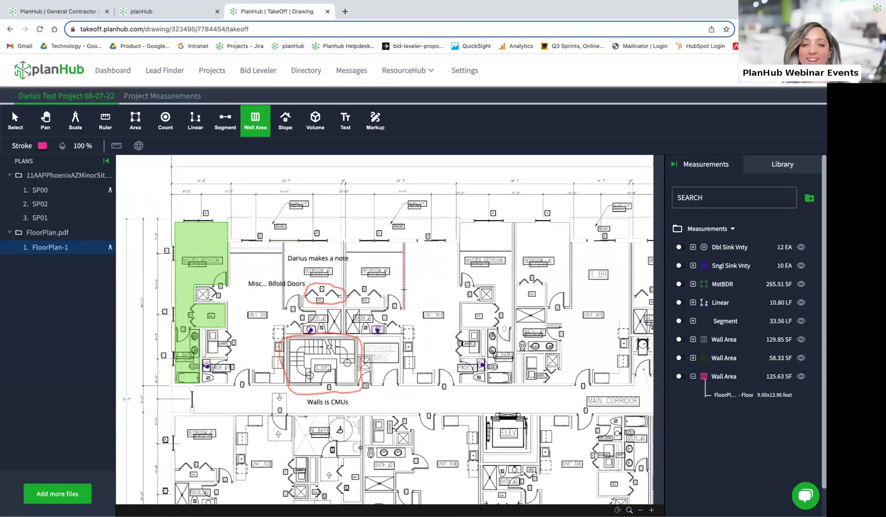
Collapse the plans list and the measurements list to widen the drawing, and view the floor plan around Units 301 and 303
{"action": "left_click", "coordinate": [106, 161]}
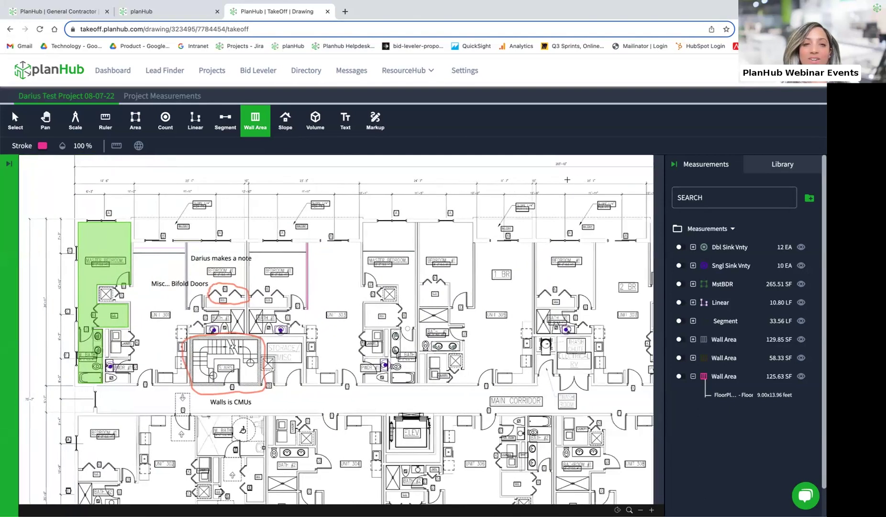
{"action": "left_click", "coordinate": [675, 164]}
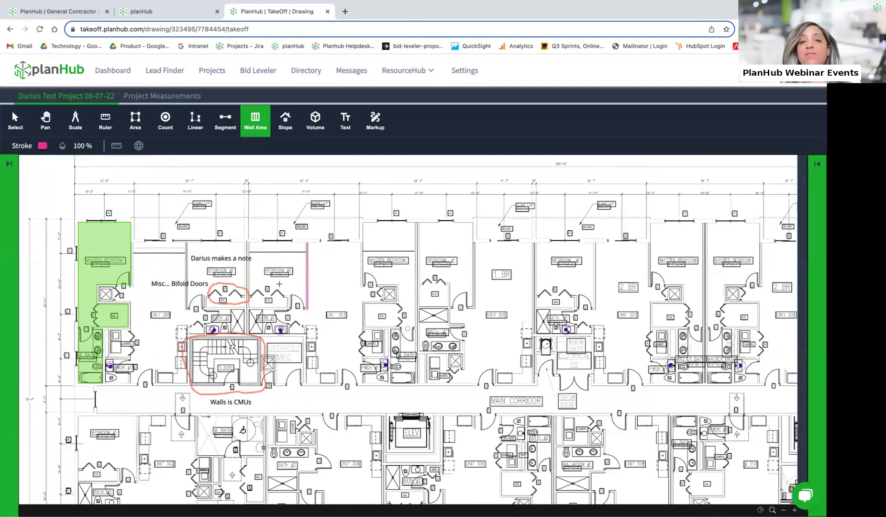
{"action": "scroll", "coordinate": [279, 284], "scroll_direction": "up", "scroll_amount": 3}
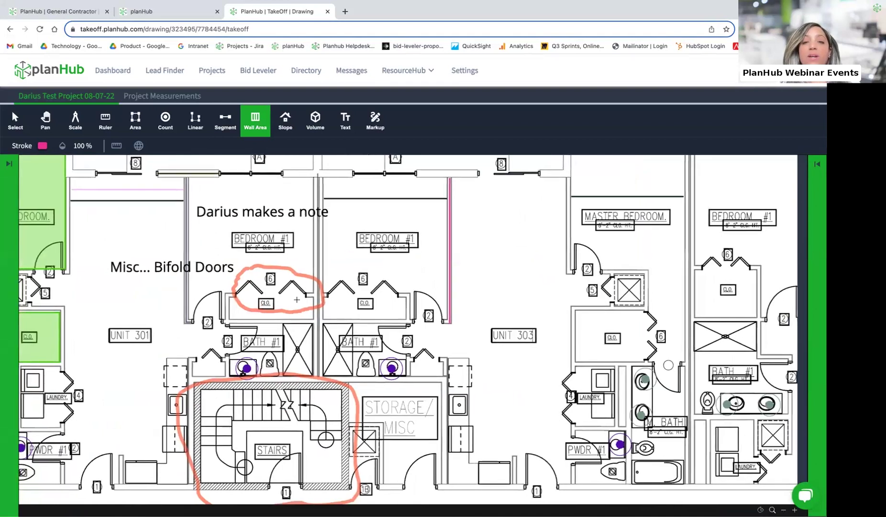
{"action": "scroll", "coordinate": [297, 299], "scroll_direction": "down", "scroll_amount": 4}
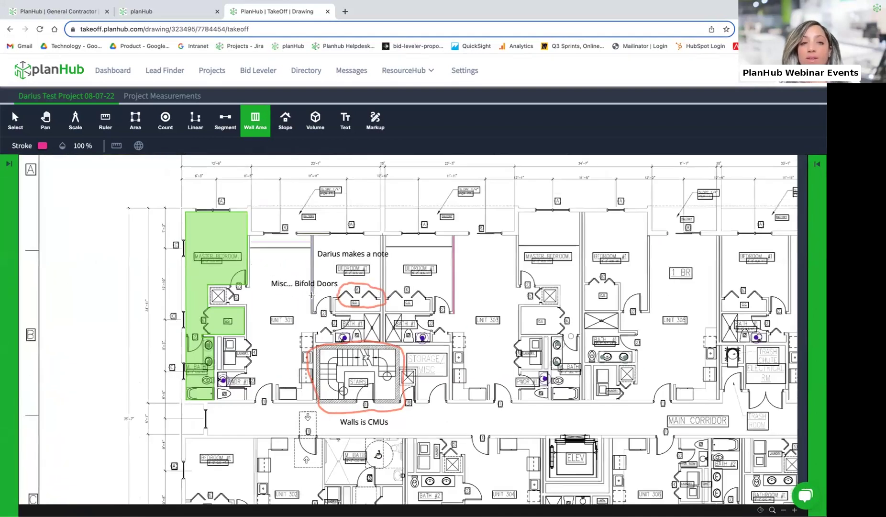
{"action": "scroll", "coordinate": [312, 294], "scroll_direction": "up", "scroll_amount": 1}
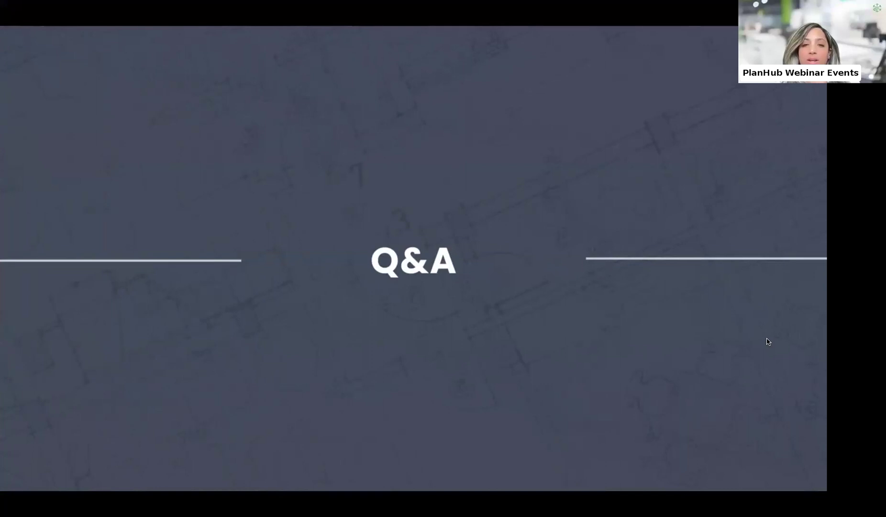
{"action": "key", "text": "Right"}
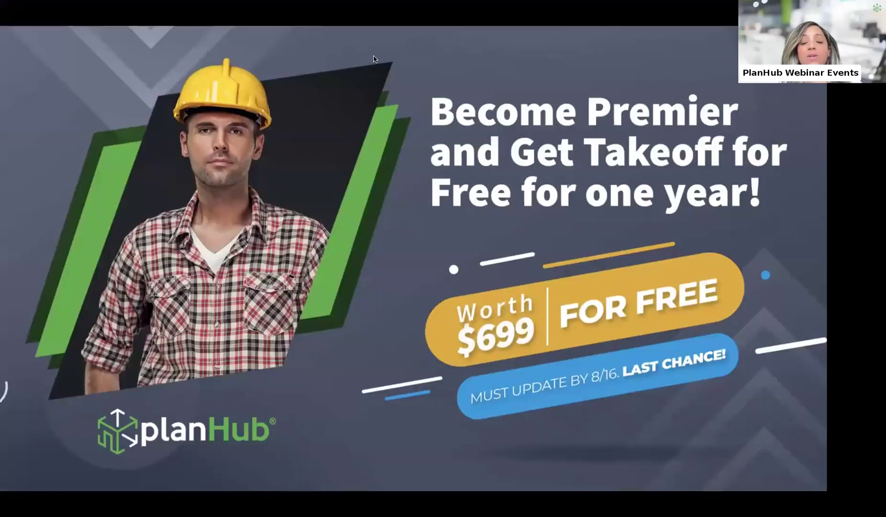